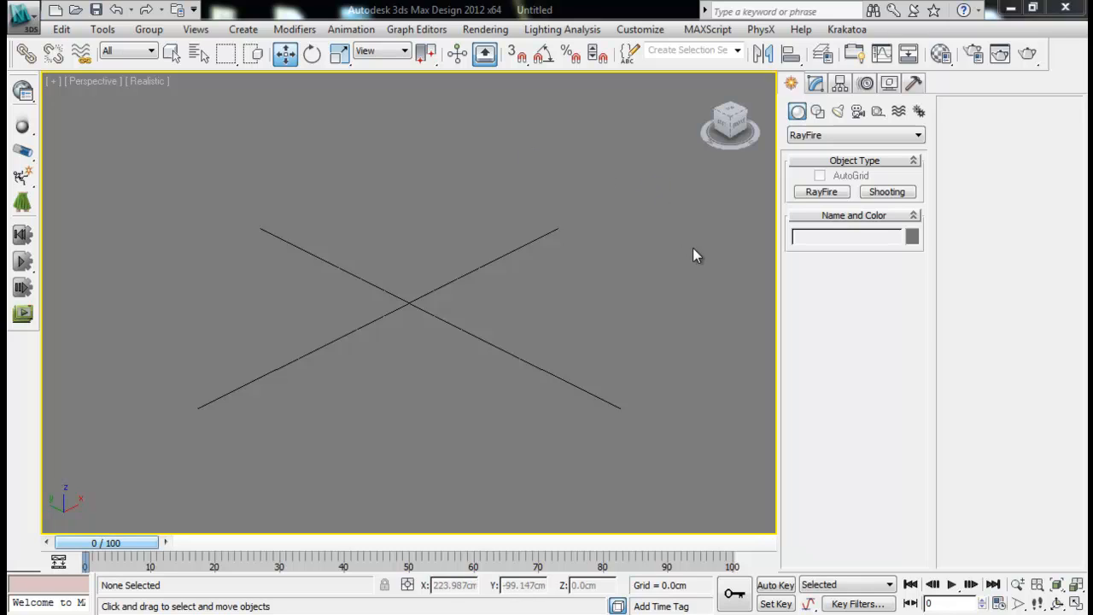
# - Open the RayFire floater and place it over the upper part of the viewport
pyautogui.click(821, 191)
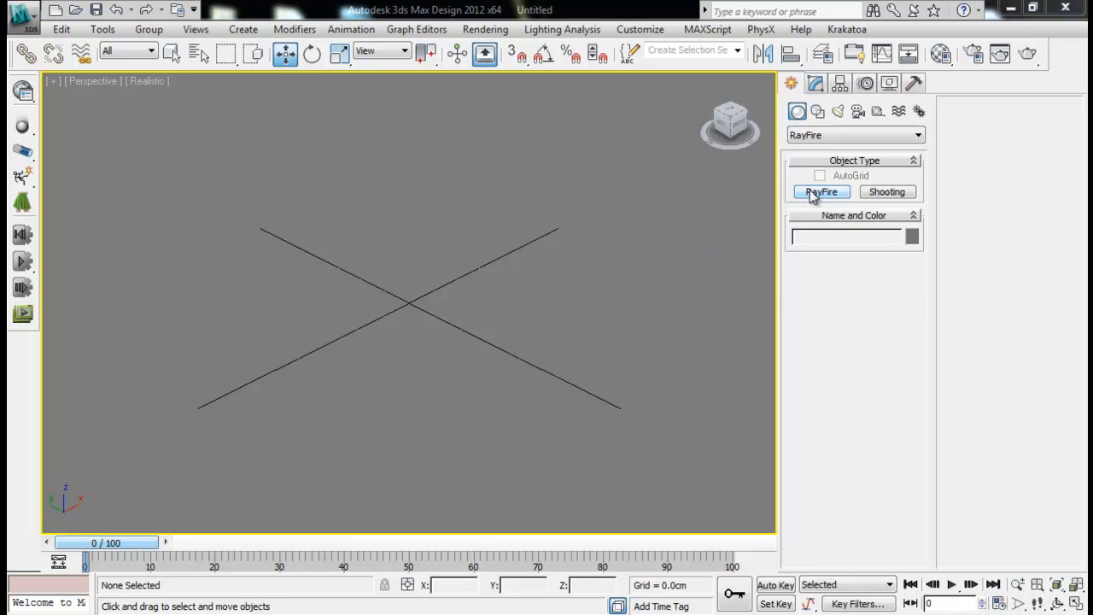
pyautogui.click(851, 287)
pyautogui.moveTo(290, 156); pyautogui.dragTo(264, 65)
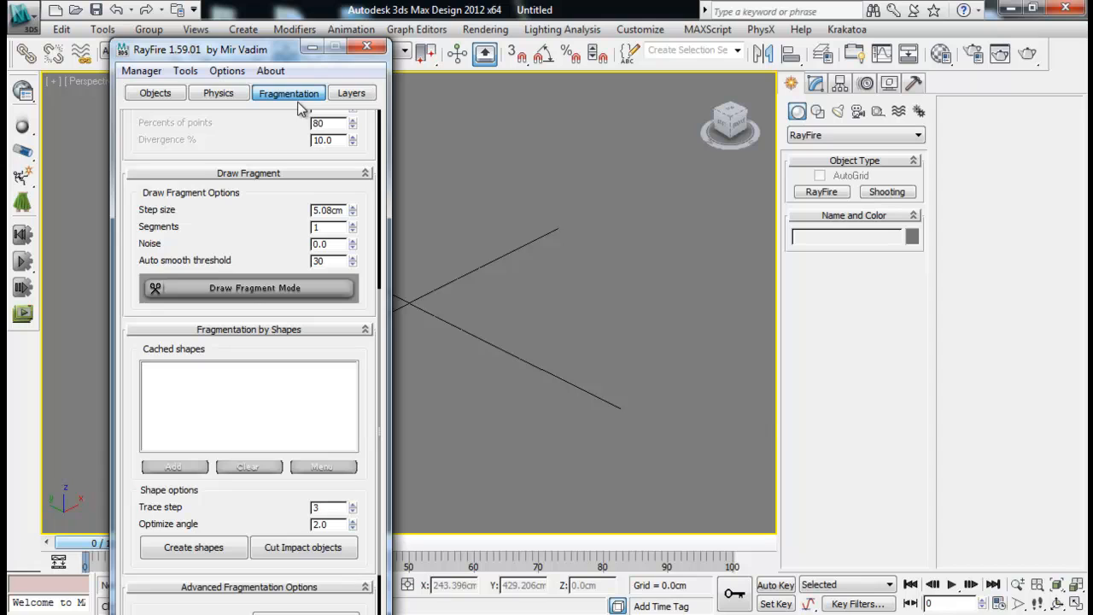
# - Look over the RayFire object lists, physics options and fragmentation options
pyautogui.scroll(5, 290, 453)
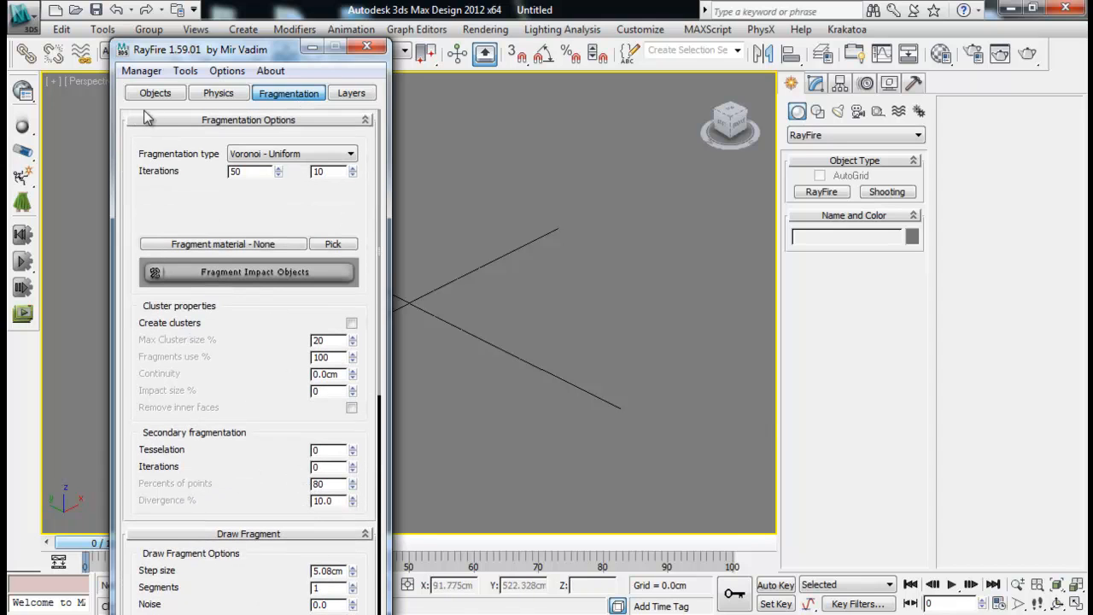
pyautogui.click(149, 95)
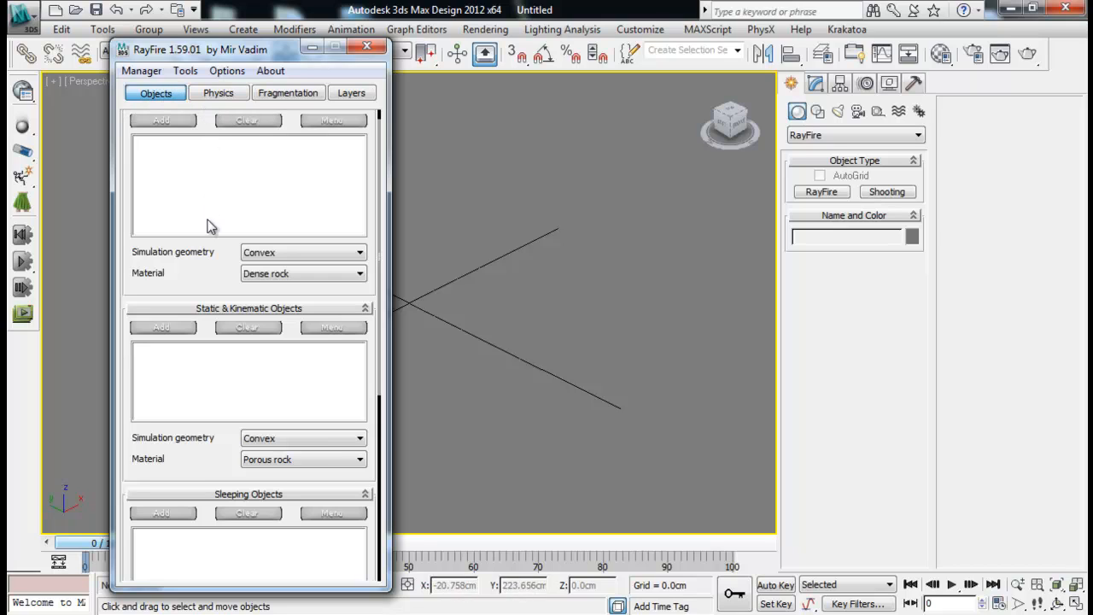
pyautogui.click(287, 96)
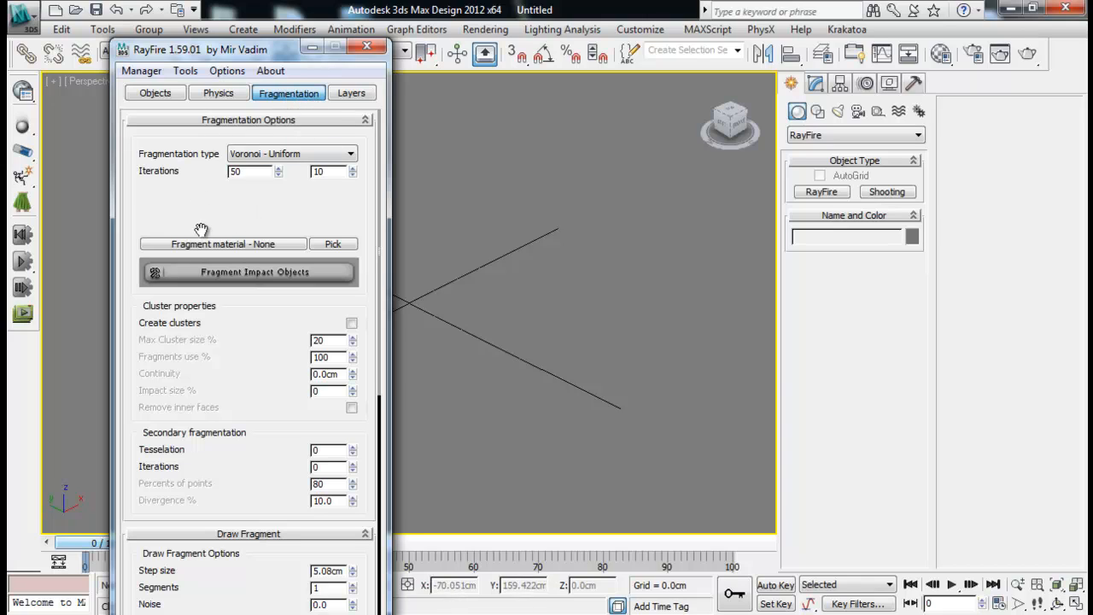
pyautogui.click(227, 98)
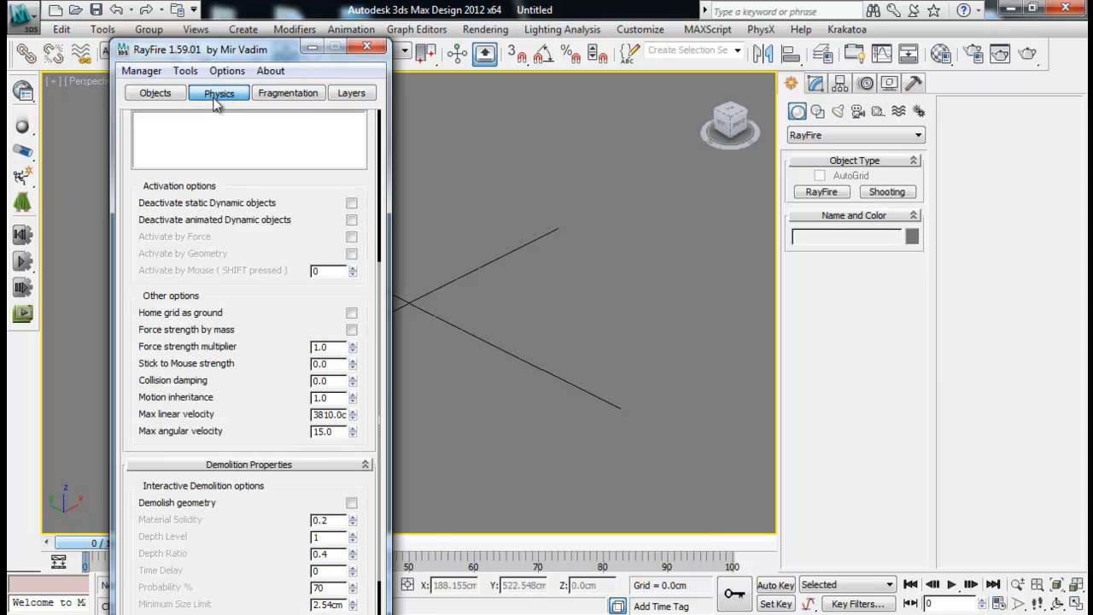
pyautogui.scroll(5, 256, 227)
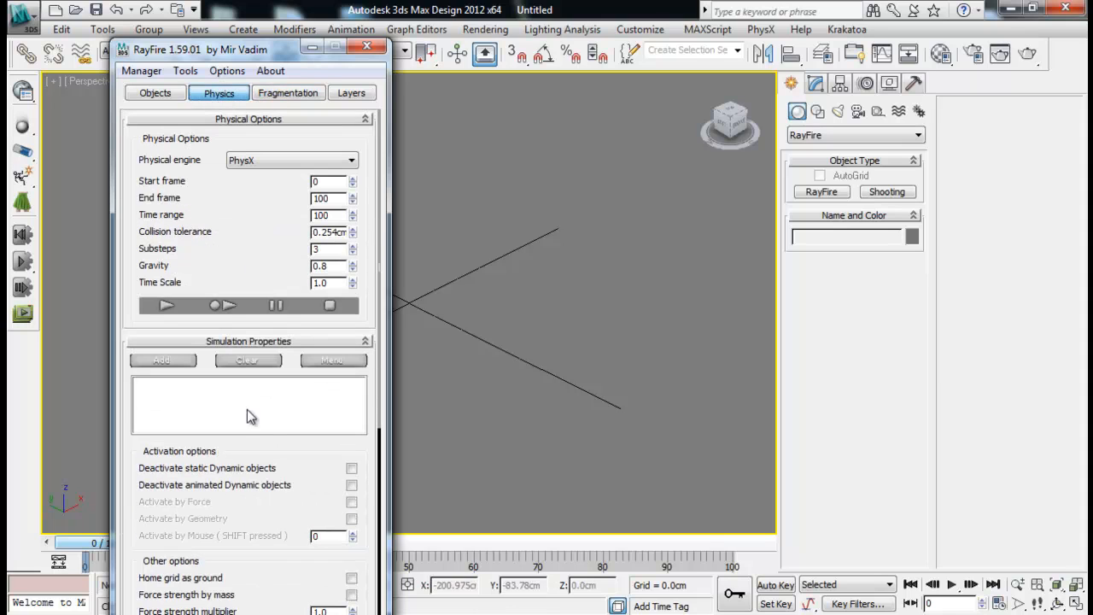
pyautogui.click(280, 95)
pyautogui.moveTo(280, 52); pyautogui.dragTo(226, 21)
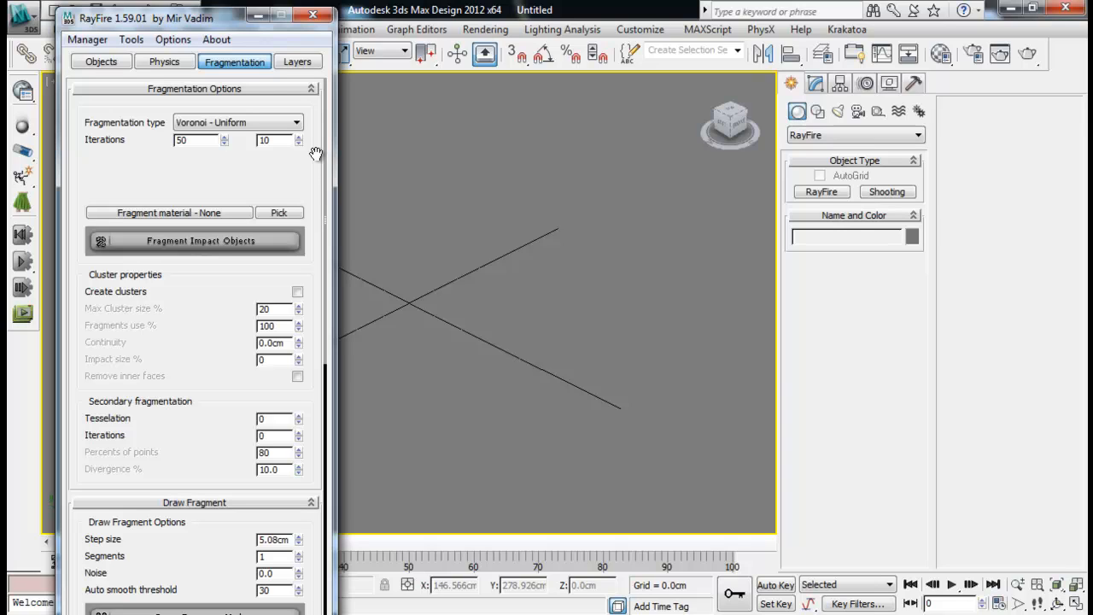
# - Look through the available fragmentation types and examine the advanced fragmentation options
pyautogui.click(253, 124)
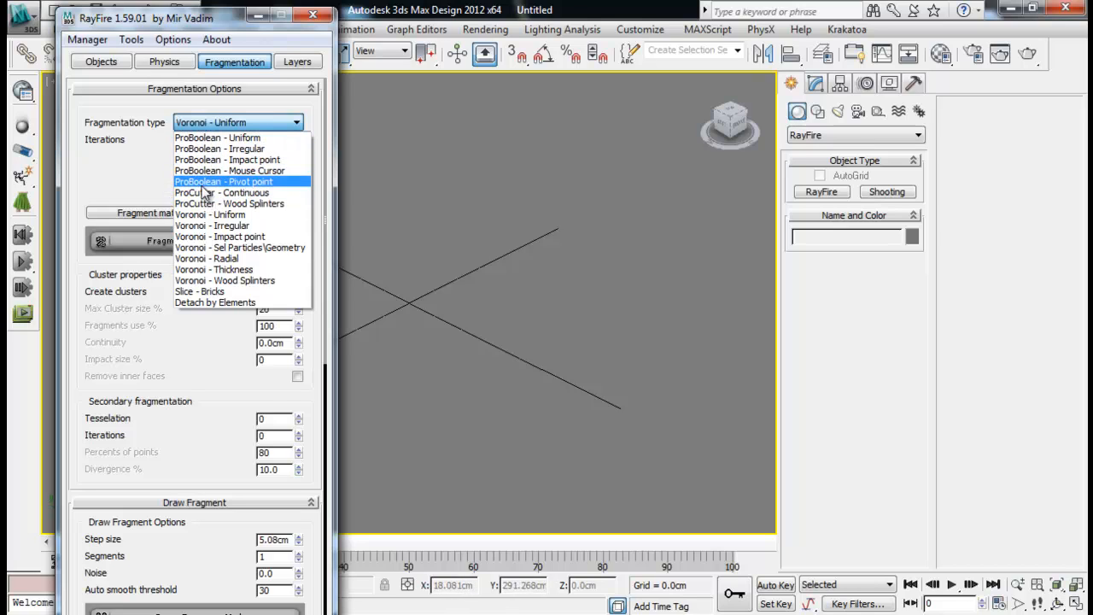
pyautogui.click(228, 123)
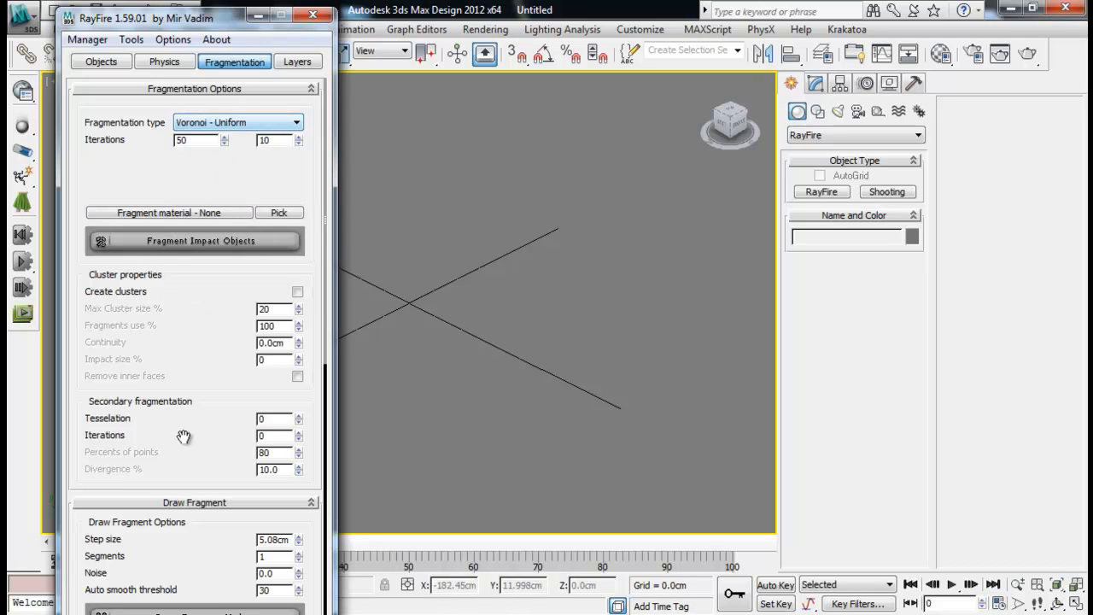
pyautogui.scroll(-8, 180, 410)
pyautogui.scroll(-5, 200, 557)
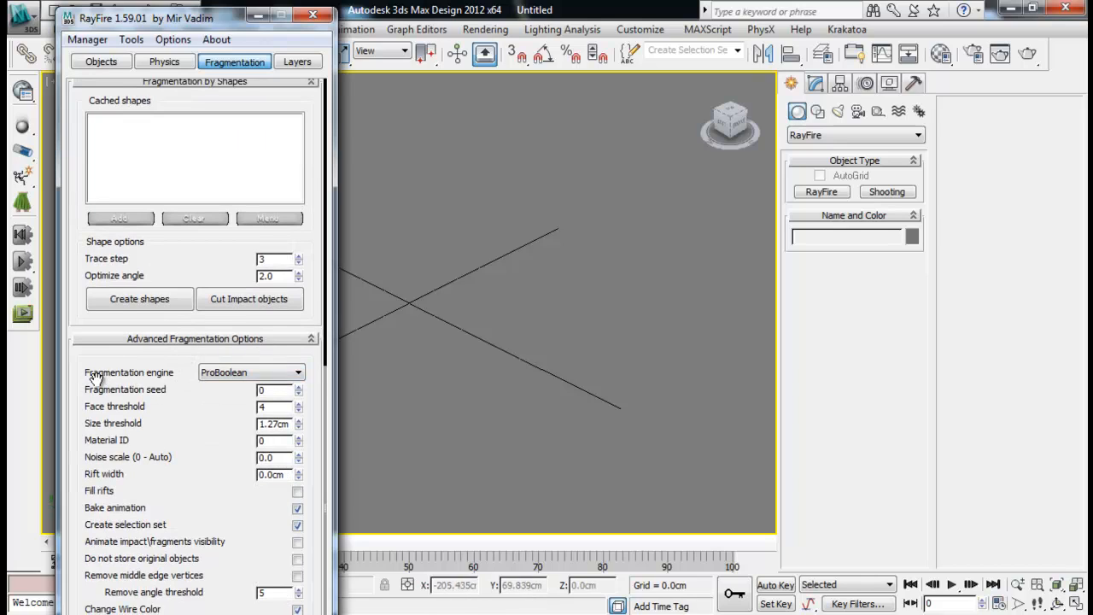
# - Switch the fragmentation engine to ProCutter and back to ProBoolean
pyautogui.click(226, 373)
pyautogui.click(231, 399)
pyautogui.click(235, 374)
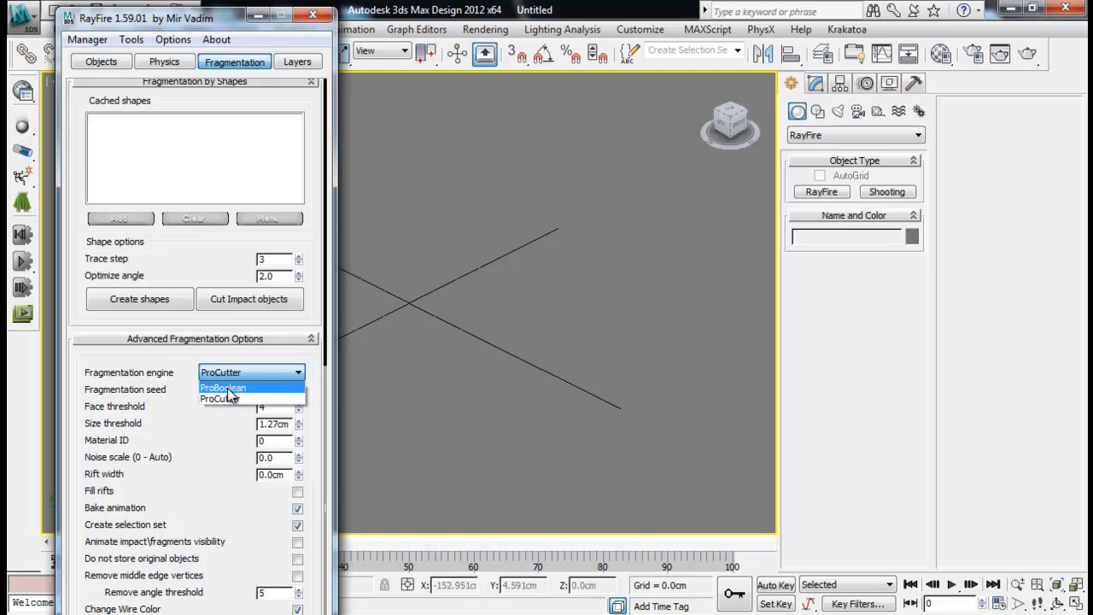
pyautogui.click(228, 388)
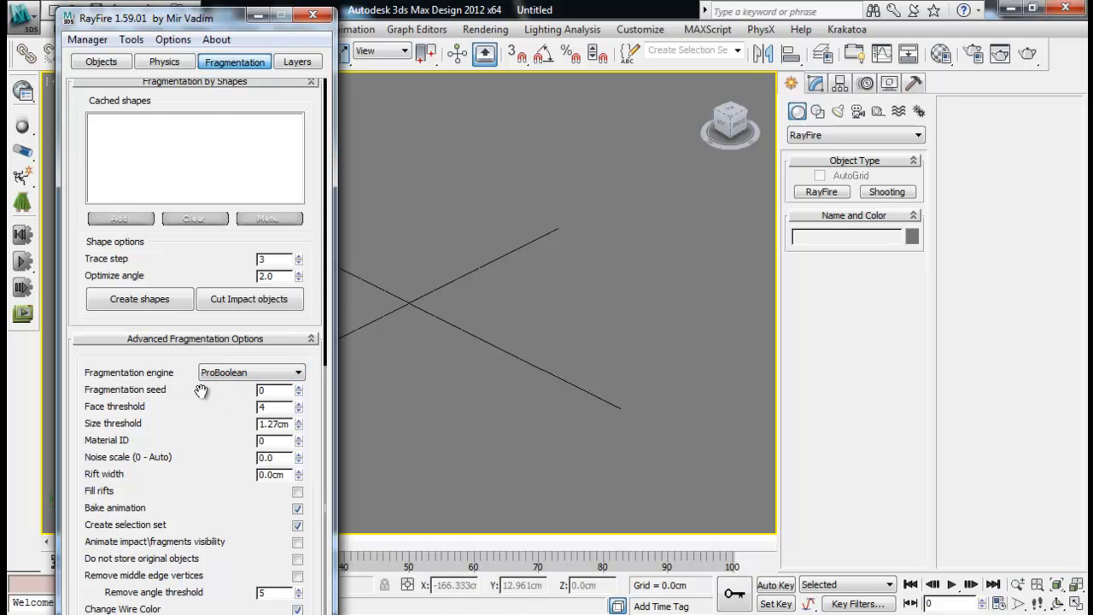
# - Compare the ProBoolean, ProCutter and Voronoi entries among the fragmentation types, keeping Voronoi - Uniform
pyautogui.moveTo(214, 107); pyautogui.dragTo(225, 333)
pyautogui.moveTo(216, 169); pyautogui.dragTo(216, 466)
pyautogui.click(252, 122)
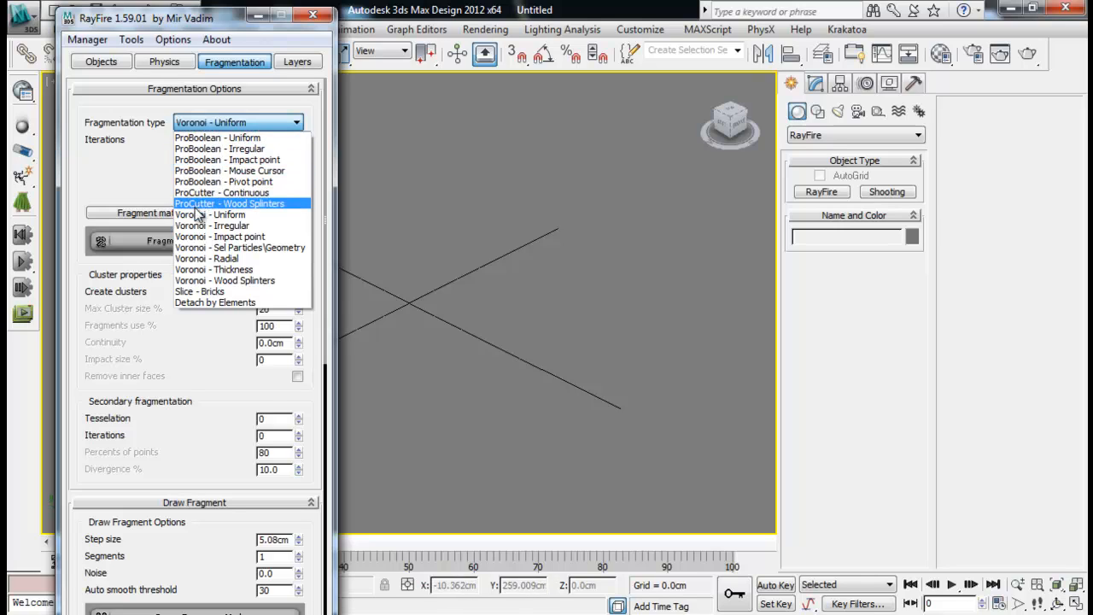
pyautogui.click(150, 182)
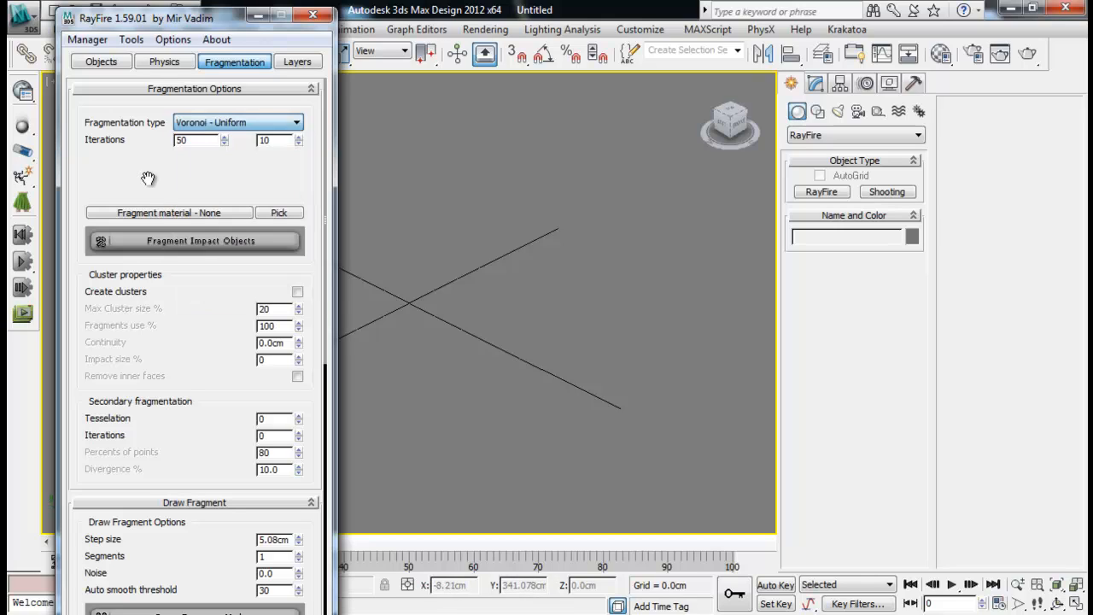
pyautogui.click(213, 123)
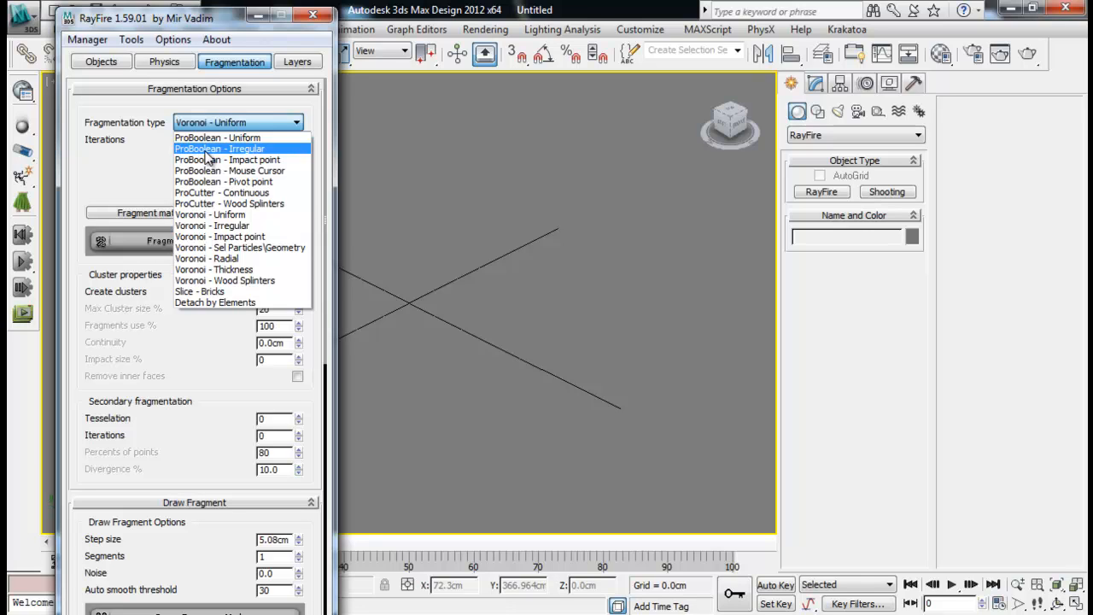
pyautogui.click(130, 171)
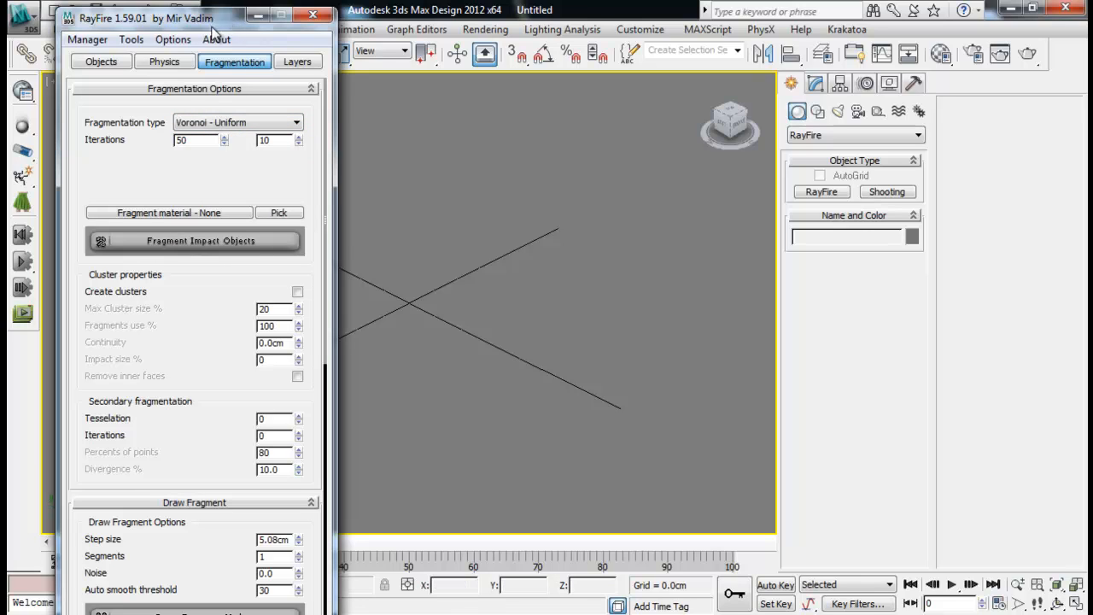
# - Move the RayFire window clear of the viewport and start a Box from the Standard Primitives
pyautogui.moveTo(232, 19); pyautogui.dragTo(31, 128)
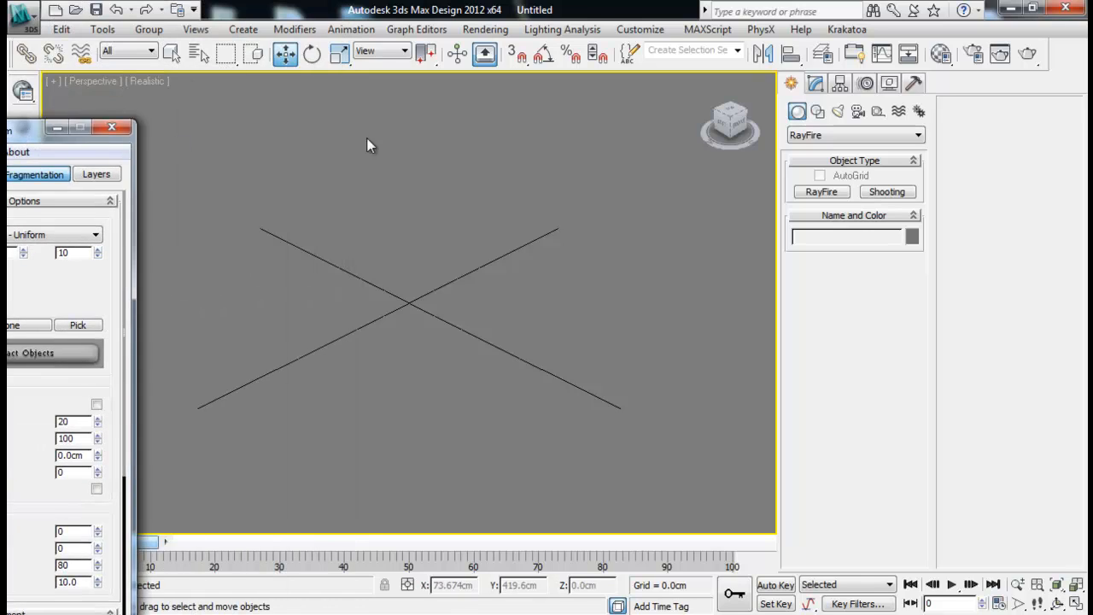
pyautogui.click(828, 137)
pyautogui.click(824, 147)
pyautogui.click(820, 192)
# - Draw a thin upright box about 126 cm long, 16 cm wide and 169 cm high
pyautogui.keyDown('alt'); pyautogui.moveTo(429, 358); pyautogui.dragTo(533, 401, button='middle'); pyautogui.keyUp('alt')
pyautogui.moveTo(353, 330); pyautogui.dragTo(512, 343)
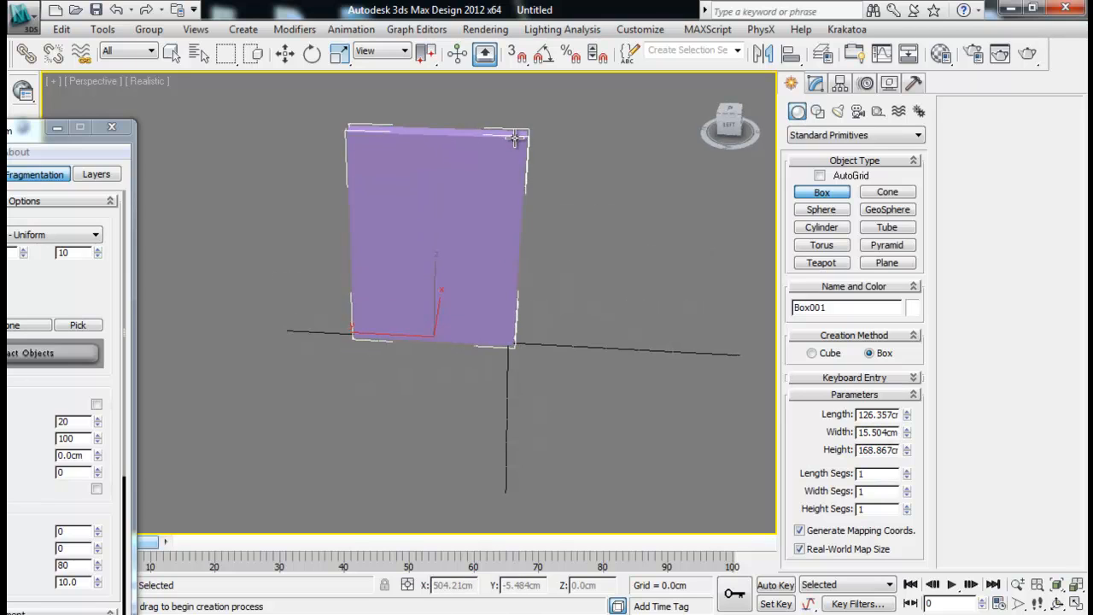
pyautogui.click(520, 129)
# - Create a large box about 139 × 203 × 167 cm beside the thin one and rename it Proboolean
pyautogui.moveTo(520, 128); pyautogui.dragTo(439, 244, button='middle')
pyautogui.moveTo(438, 324); pyautogui.dragTo(630, 488)
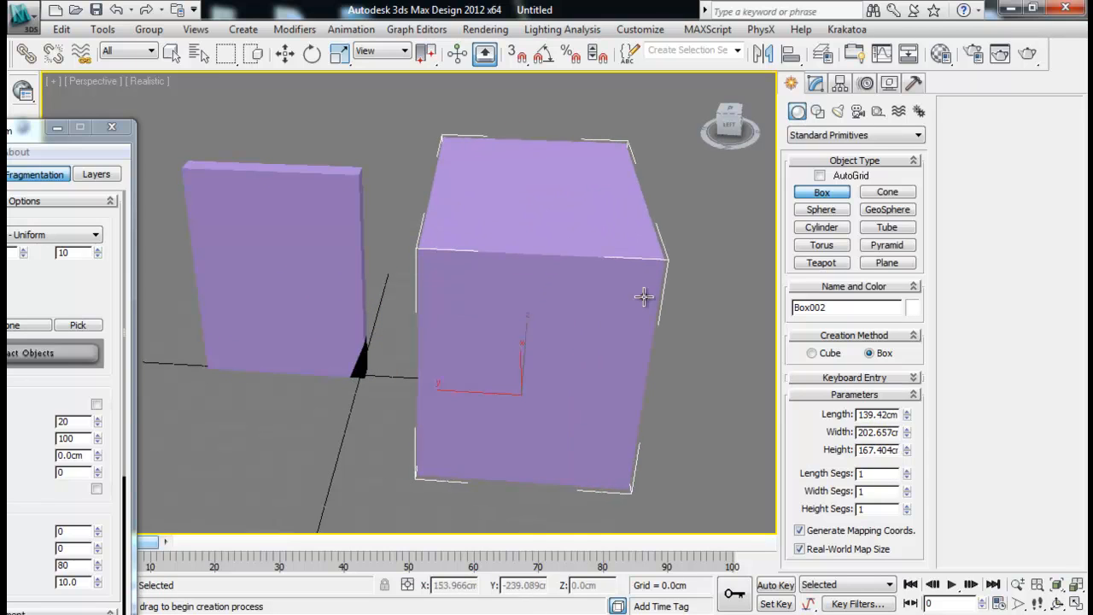
pyautogui.click(641, 295)
pyautogui.rightClick(647, 302)
pyautogui.moveTo(647, 302); pyautogui.dragTo(676, 236, button='middle')
pyautogui.click(816, 83)
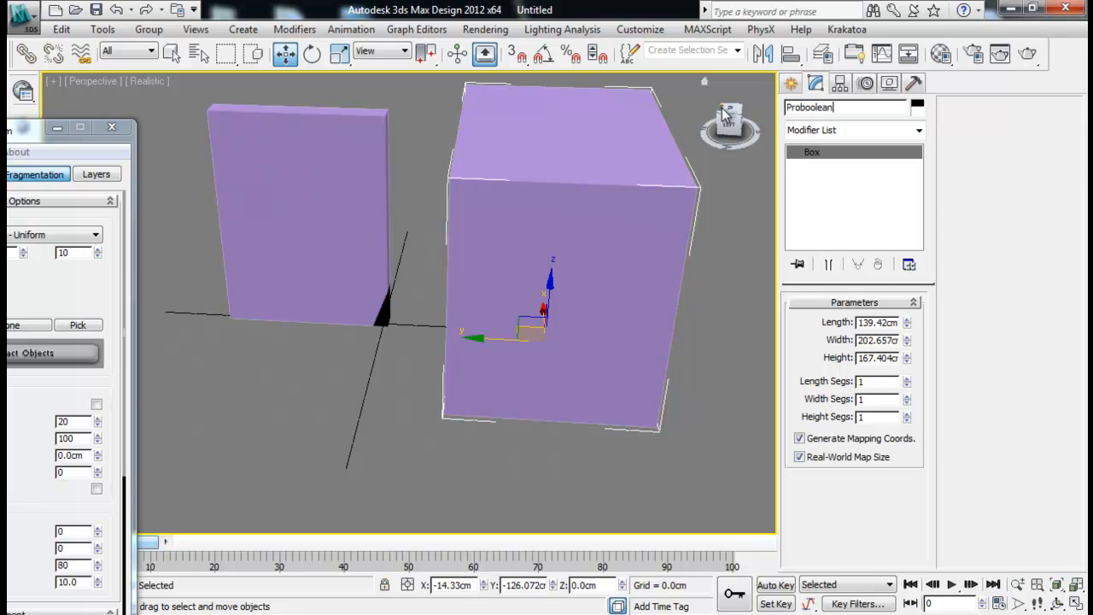
# - Delete the thin upright box
pyautogui.click(277, 217)
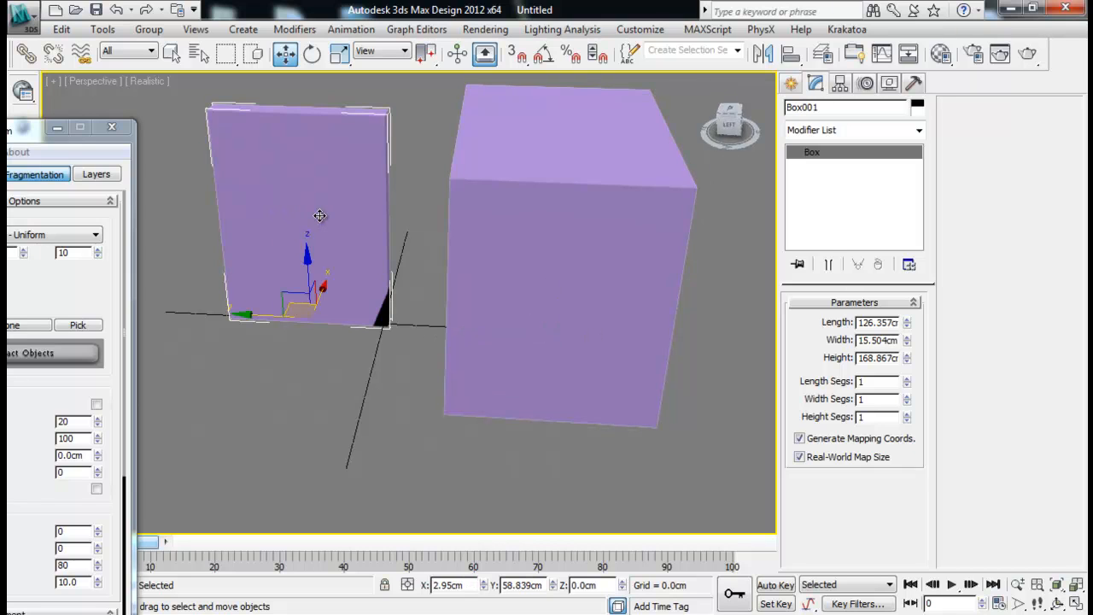
pyautogui.press('Delete')
# - Clone the Proboolean box along the Y axis as a single instance and rename the clone Voronoi
pyautogui.click(550, 263)
pyautogui.keyDown('shift'); pyautogui.moveTo(474, 366); pyautogui.dragTo(188, 355); pyautogui.keyUp('shift')
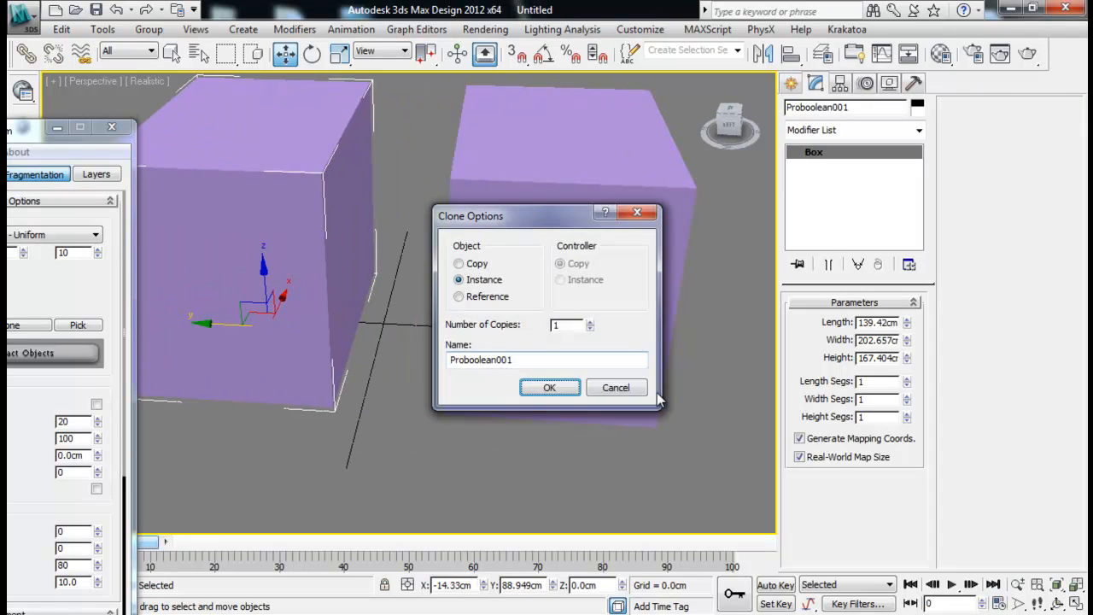
pyautogui.click(549, 387)
pyautogui.moveTo(865, 107); pyautogui.dragTo(676, 87)
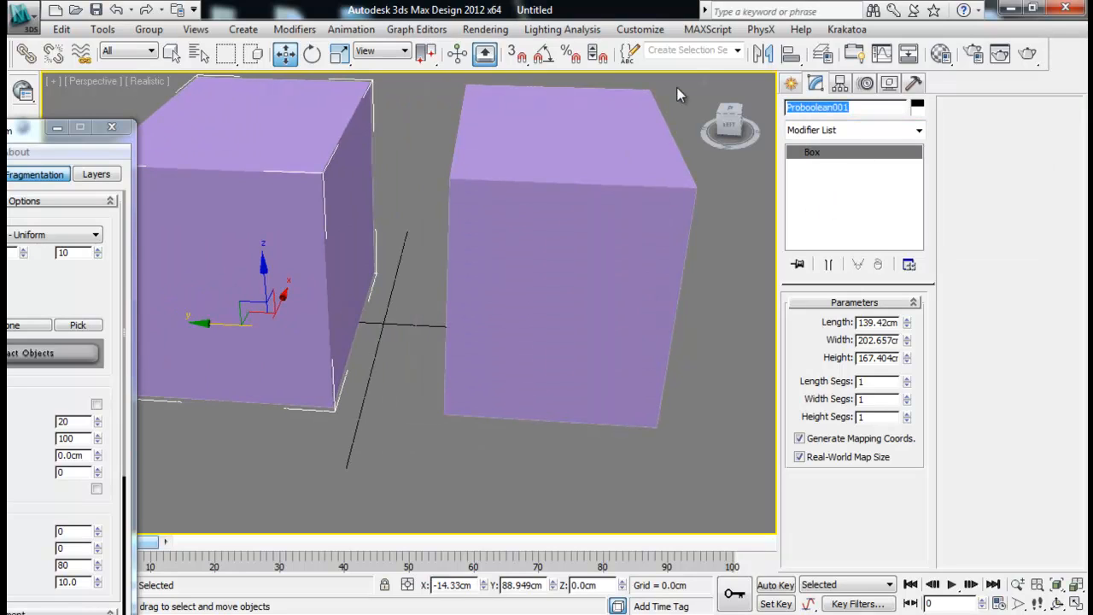
pyautogui.write('Voronoi')
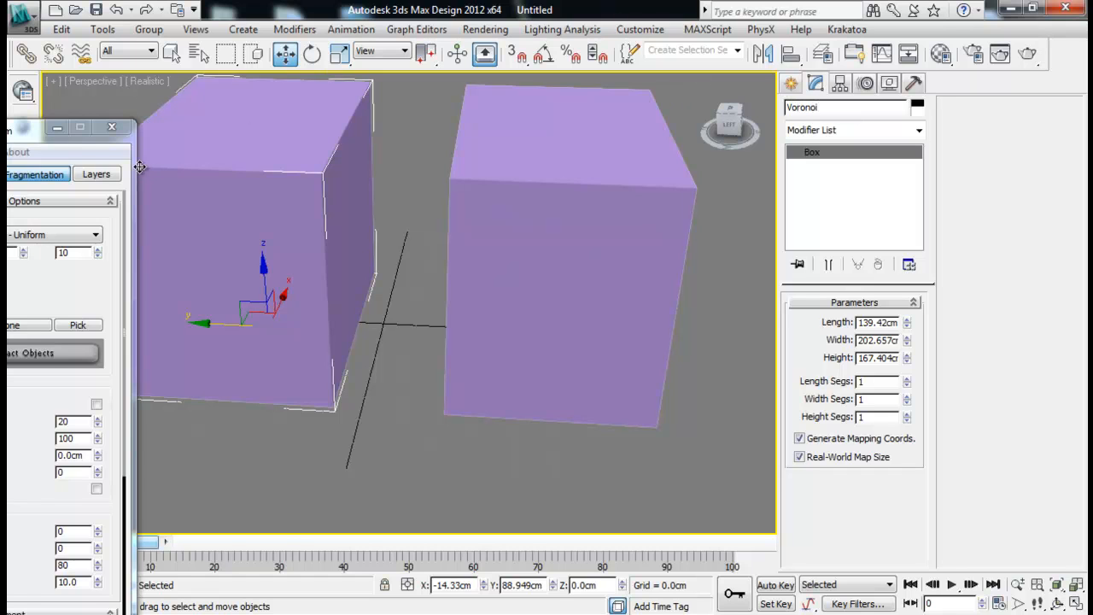
# - Bring the RayFire window back into view and add the Voronoi box to its impact objects
pyautogui.moveTo(28, 140); pyautogui.dragTo(726, 94)
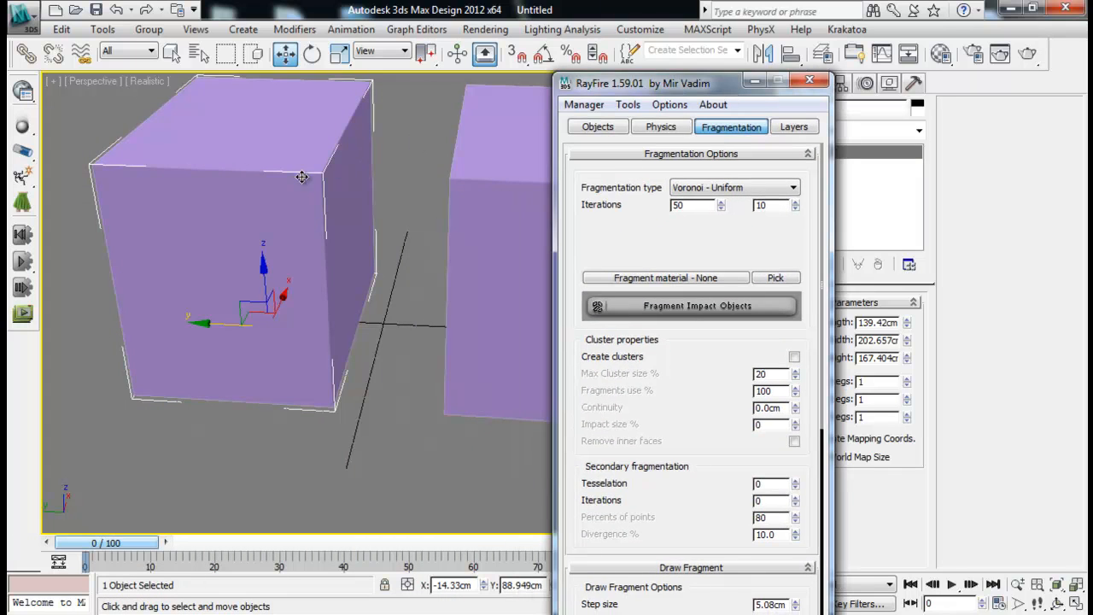
pyautogui.click(597, 127)
pyautogui.click(609, 154)
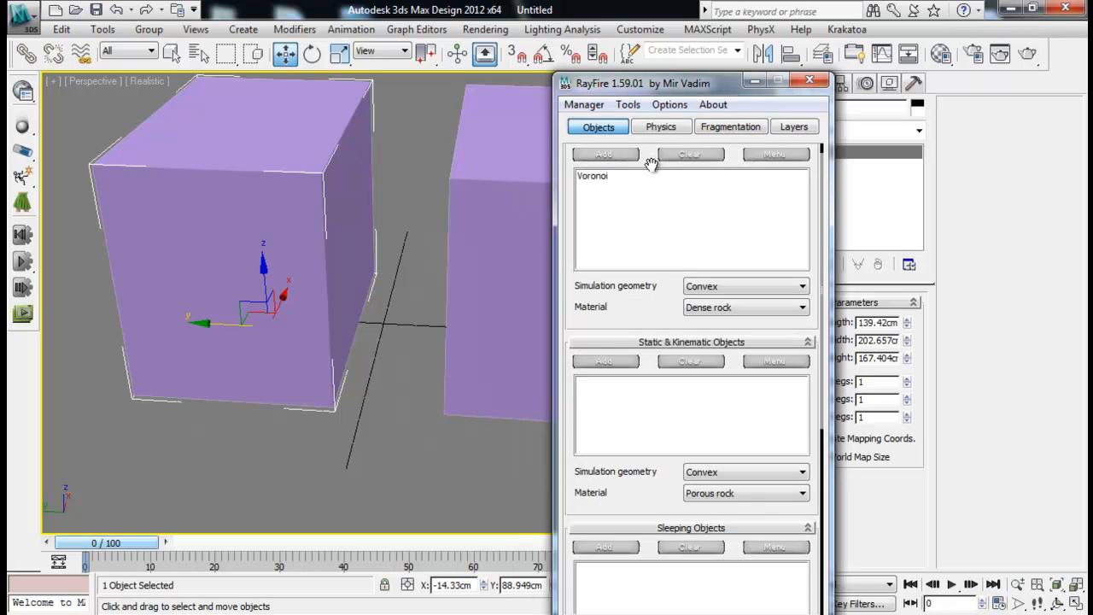
# - Fragment the Voronoi box using the Voronoi - Uniform fragmentation type with 50 iterations
pyautogui.click(699, 128)
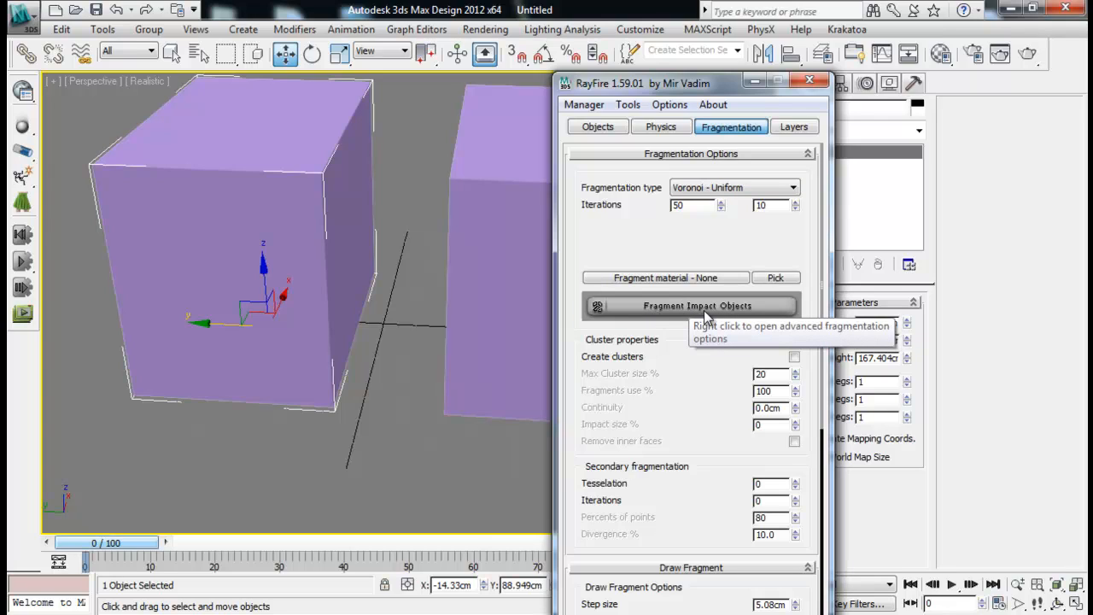
pyautogui.click(725, 190)
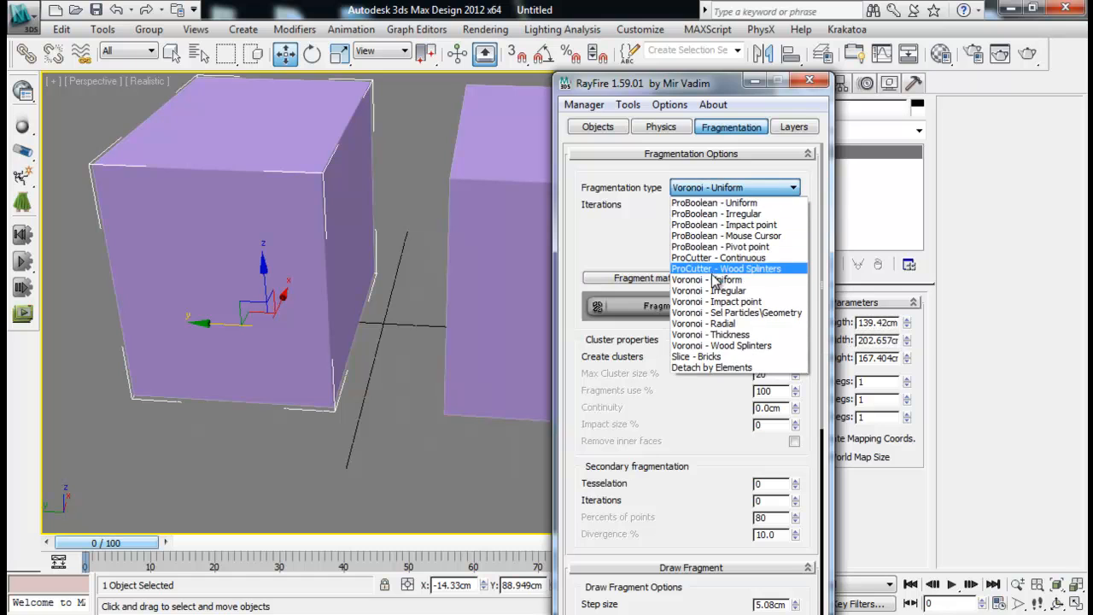
pyautogui.click(713, 280)
pyautogui.click(702, 310)
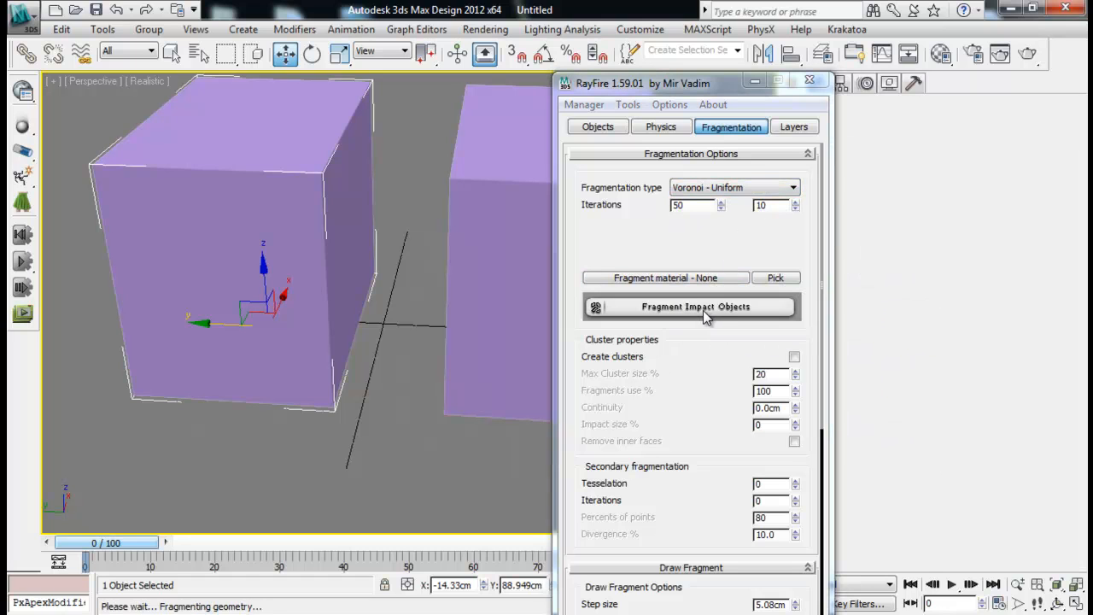
# - Turn on edged faces in the viewport and select individual fragments of the Voronoi box to inspect them
pyautogui.keyDown('alt'); pyautogui.moveTo(349, 232); pyautogui.dragTo(300, 295, button='middle'); pyautogui.keyUp('alt')
pyautogui.click(243, 238)
pyautogui.press('F4')
pyautogui.click(327, 224)
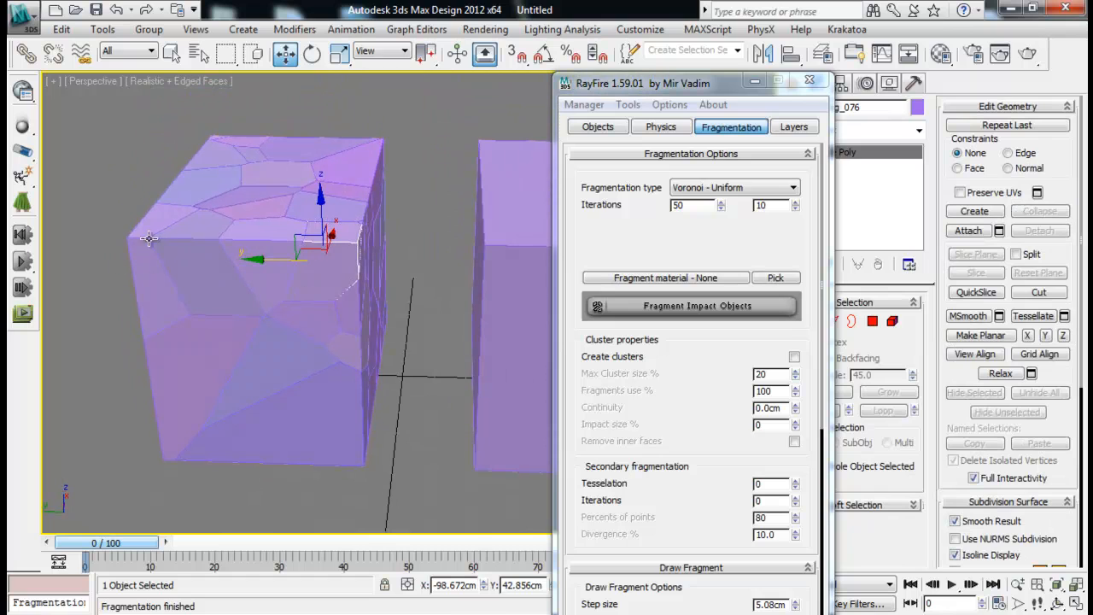
pyautogui.click(197, 278)
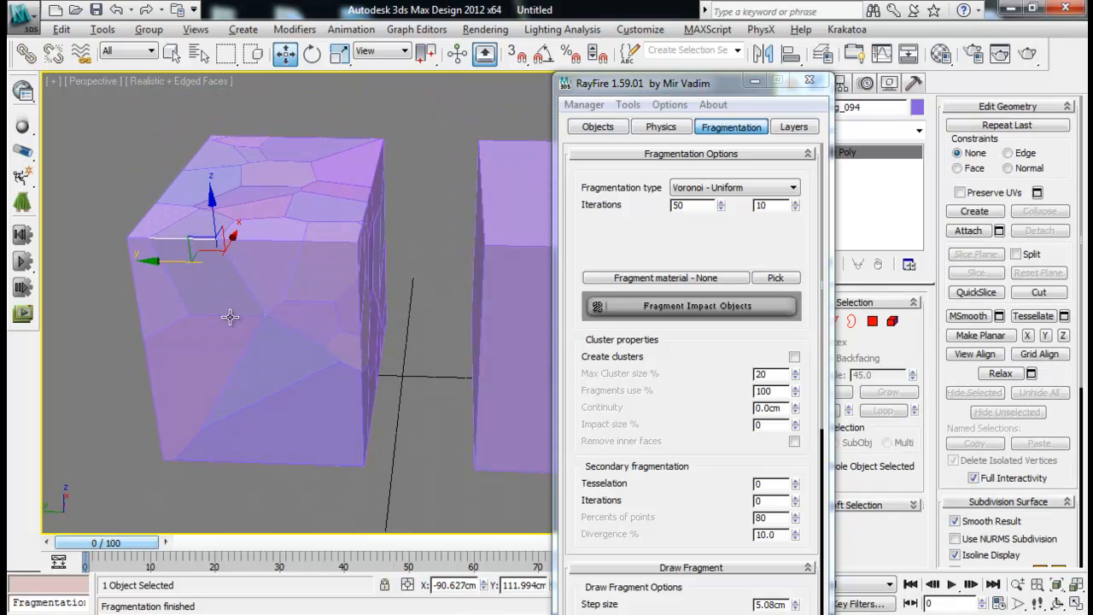
# - Pull a front fragment out of the Voronoi box to inspect its shape, undoing each move
pyautogui.keyDown('alt'); pyautogui.moveTo(232, 315); pyautogui.dragTo(310, 320, button='middle'); pyautogui.keyUp('alt')
pyautogui.moveTo(179, 277); pyautogui.dragTo(292, 293)
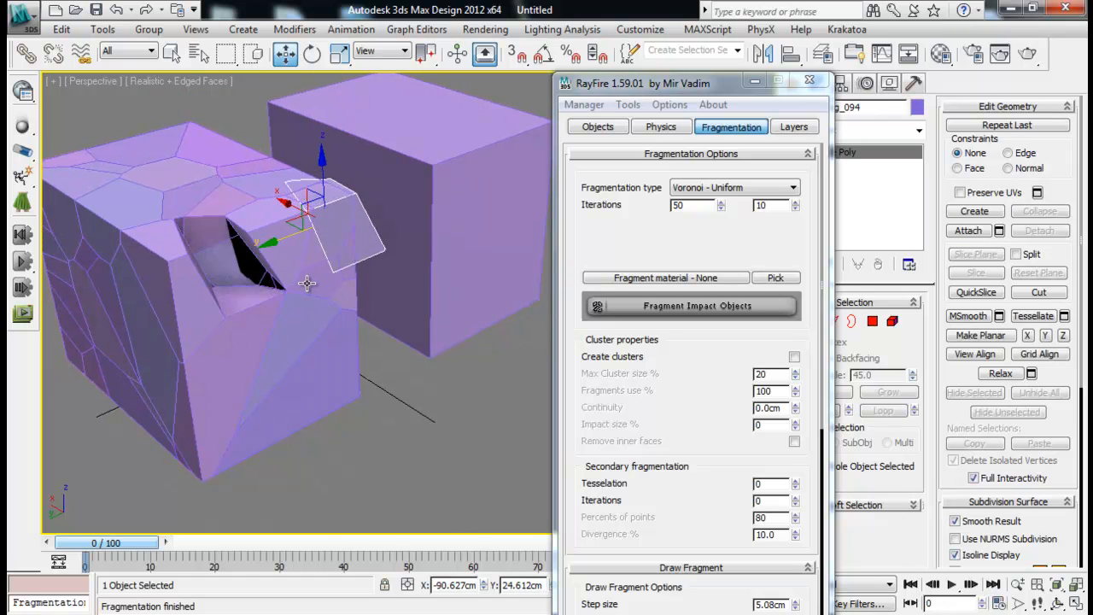
pyautogui.hotkey('ctrl', 'z')
pyautogui.keyDown('alt'); pyautogui.moveTo(219, 285); pyautogui.dragTo(227, 293, button='middle'); pyautogui.keyUp('alt')
pyautogui.moveTo(151, 248); pyautogui.dragTo(374, 304)
pyautogui.keyDown('alt'); pyautogui.moveTo(435, 308); pyautogui.dragTo(394, 308, button='middle'); pyautogui.keyUp('alt')
pyautogui.hotkey('ctrl', 'z')
# - Clear RayFire's impact objects and add the unbroken Proboolean box instead
pyautogui.click(394, 308)
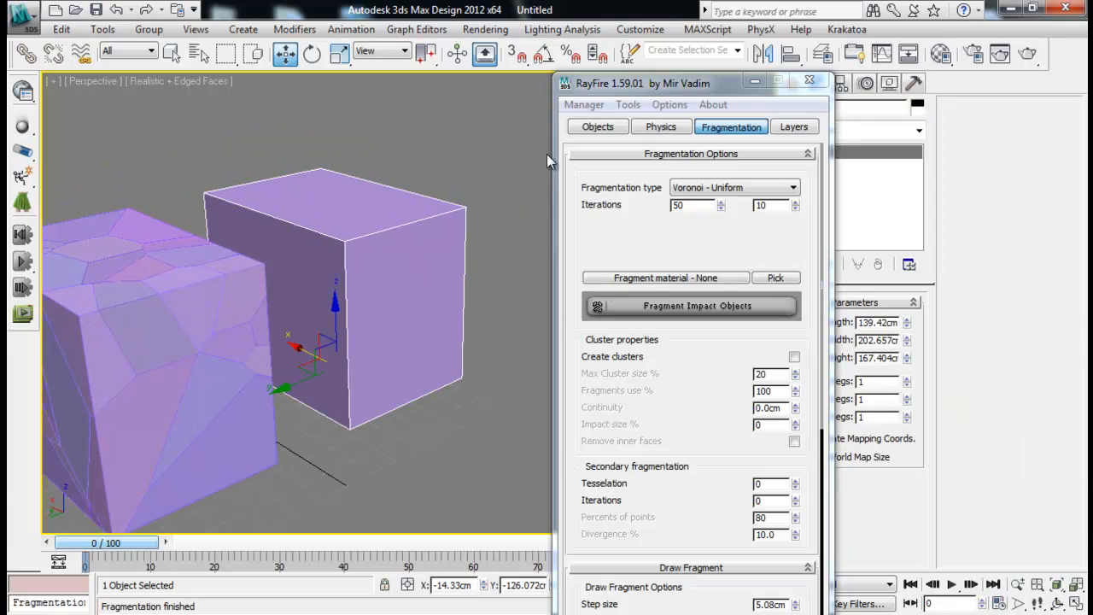
pyautogui.click(582, 129)
pyautogui.click(690, 176)
pyautogui.click(583, 176)
# - Set the fragmentation type to ProBoolean - Uniform
pyautogui.click(724, 130)
pyautogui.click(722, 190)
pyautogui.scroll(3, 722, 192)
pyautogui.click(721, 199)
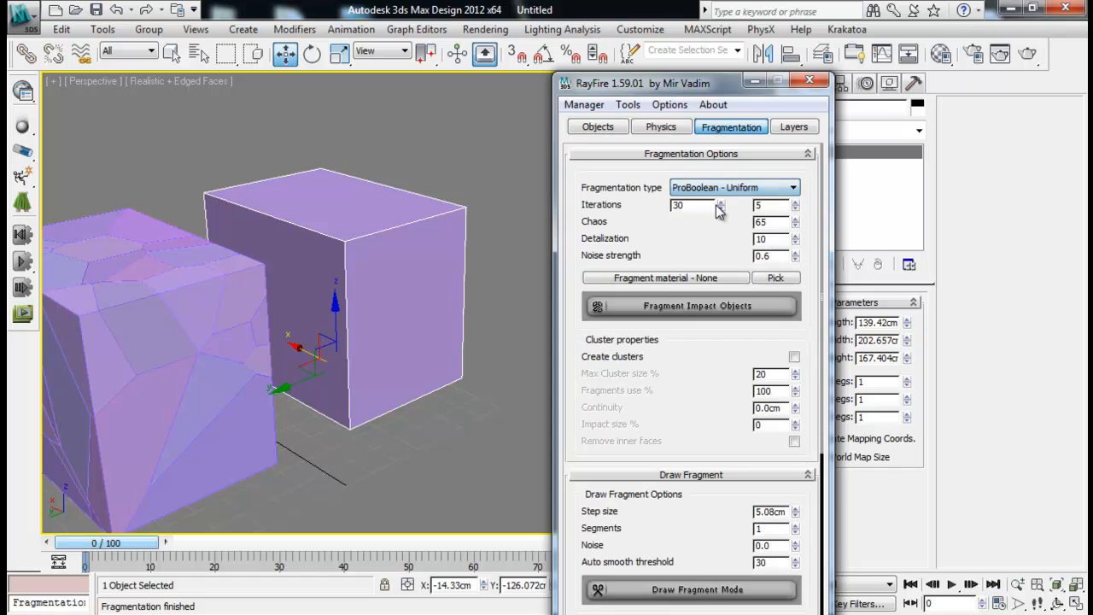
# - Fragment the Proboolean box with ProBoolean - Uniform and pull a front fragment out to inspect its shape
pyautogui.click(684, 308)
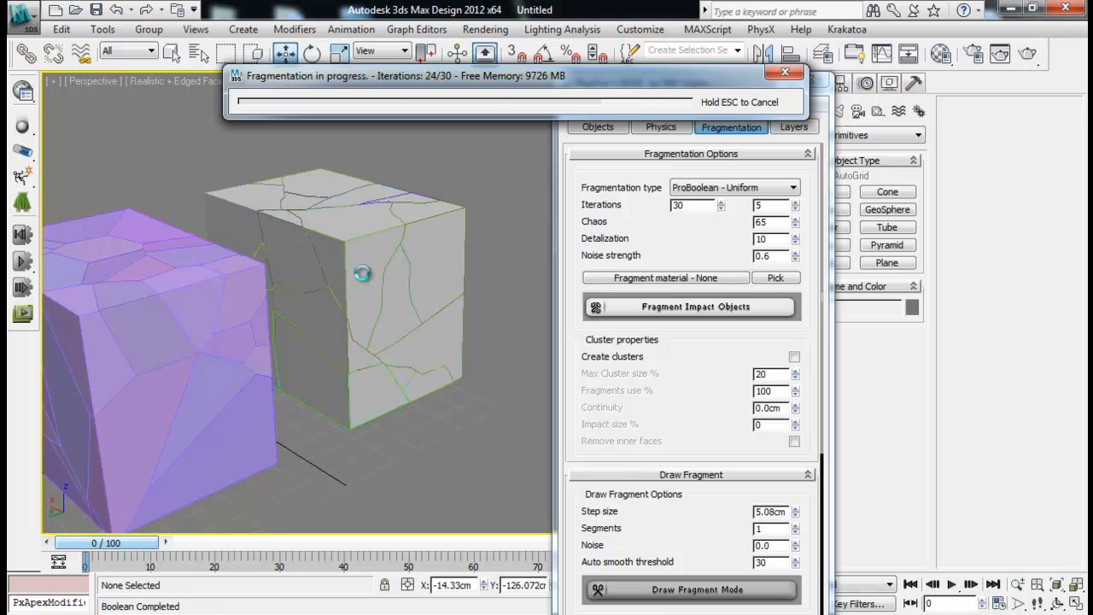
pyautogui.keyDown('alt'); pyautogui.moveTo(456, 312); pyautogui.dragTo(348, 291, button='middle'); pyautogui.keyUp('alt')
pyautogui.click(433, 307)
pyautogui.moveTo(291, 266); pyautogui.dragTo(406, 290)
pyautogui.keyDown('alt'); pyautogui.moveTo(407, 290); pyautogui.dragTo(309, 312, button='middle'); pyautogui.keyUp('alt')
pyautogui.moveTo(495, 301); pyautogui.dragTo(319, 244, button='middle')
pyautogui.scroll(4, 382, 327)
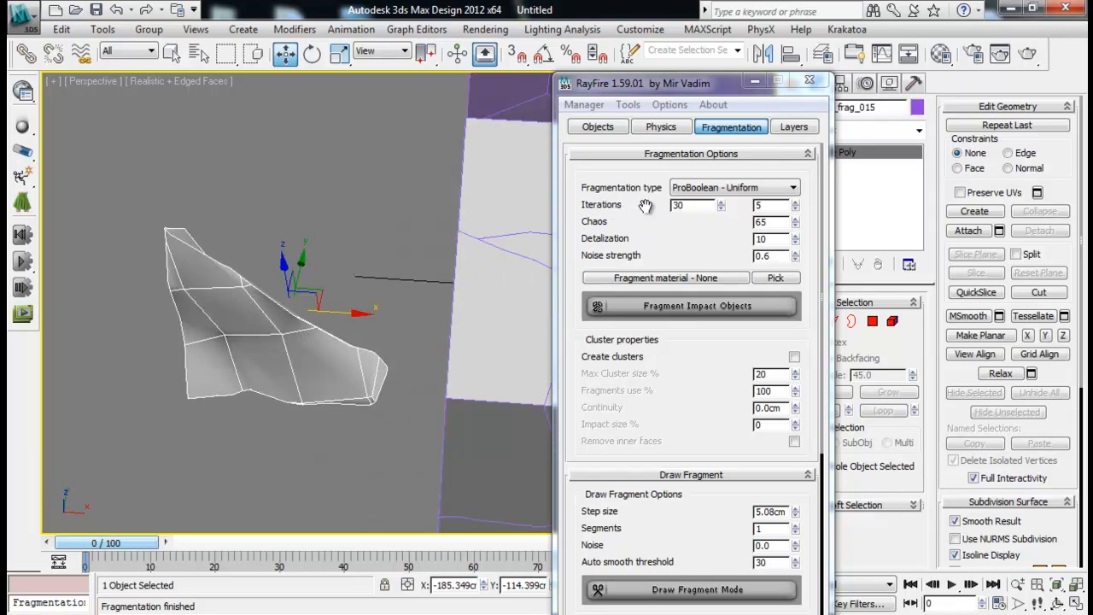
pyautogui.keyDown('alt'); pyautogui.moveTo(329, 291); pyautogui.dragTo(422, 266, button='middle'); pyautogui.keyUp('alt')
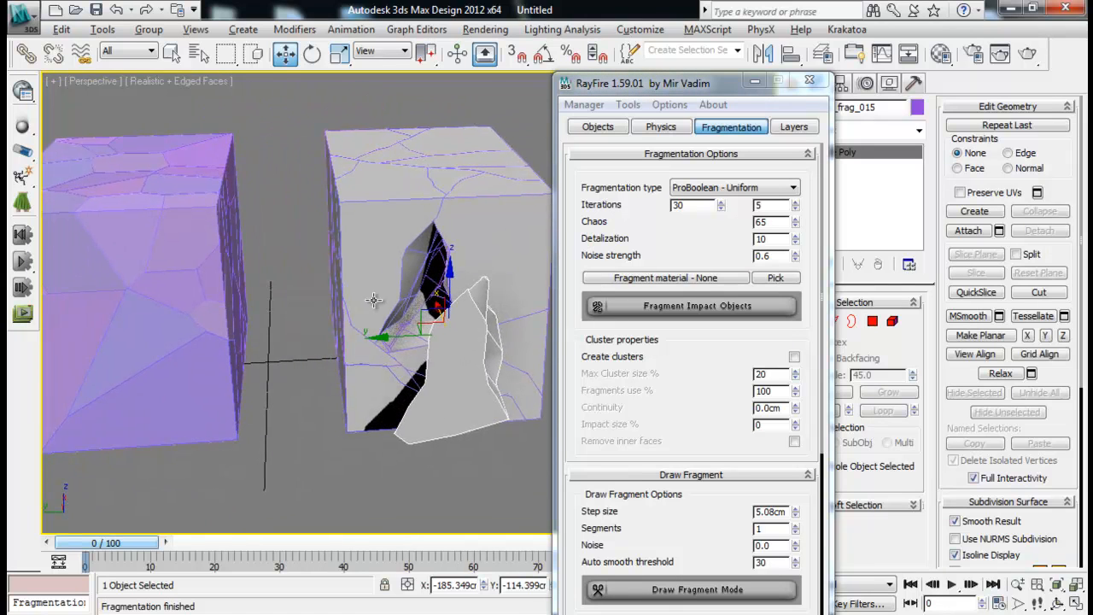
pyautogui.keyDown('alt'); pyautogui.moveTo(370, 300); pyautogui.dragTo(467, 251, button='middle'); pyautogui.keyUp('alt')
pyautogui.scroll(-4, 466, 251)
pyautogui.keyDown('alt'); pyautogui.moveTo(391, 267); pyautogui.dragTo(368, 324, button='middle'); pyautogui.keyUp('alt')
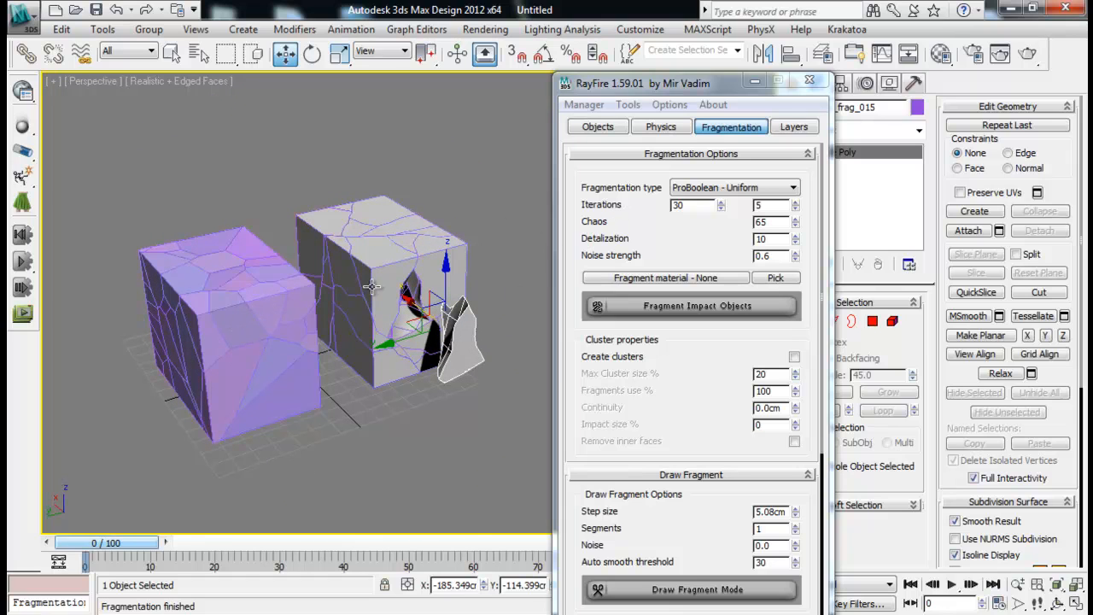
# - Switch the fragmentation type through Voronoi - Uniform, Voronoi - Irregular and Voronoi - Radial to compare their options
pyautogui.click(734, 188)
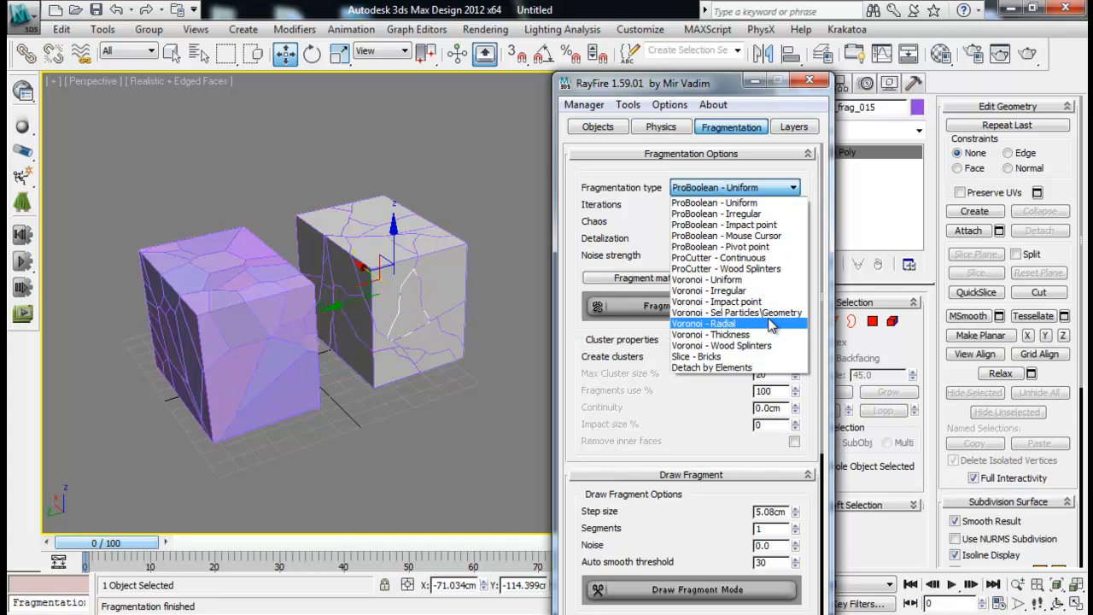
pyautogui.click(712, 279)
pyautogui.click(750, 188)
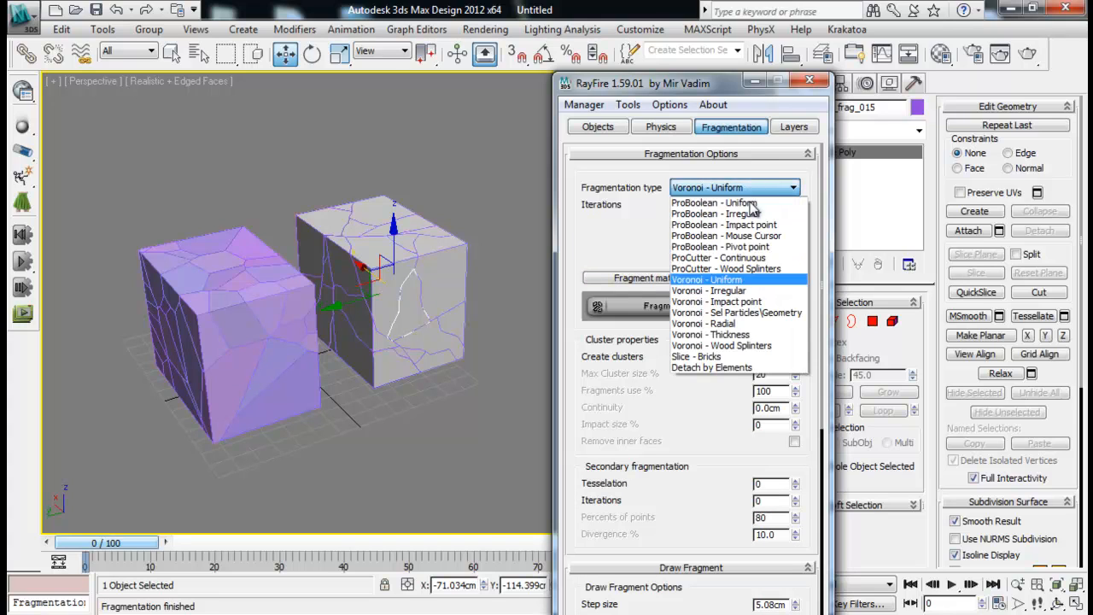
pyautogui.click(736, 281)
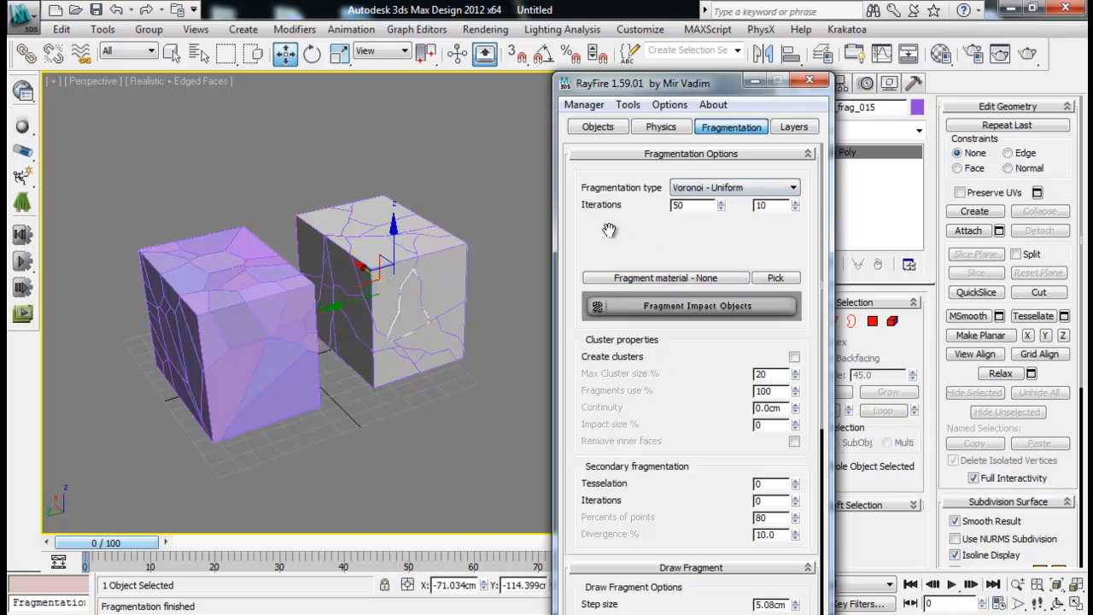
pyautogui.click(773, 187)
pyautogui.click(736, 290)
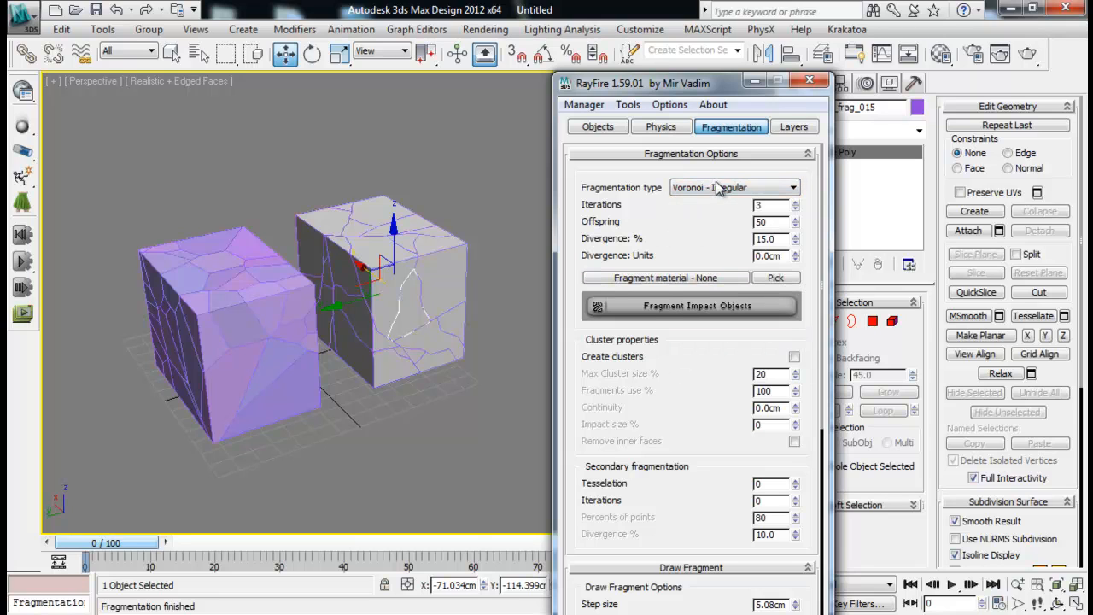
pyautogui.click(721, 187)
pyautogui.click(726, 299)
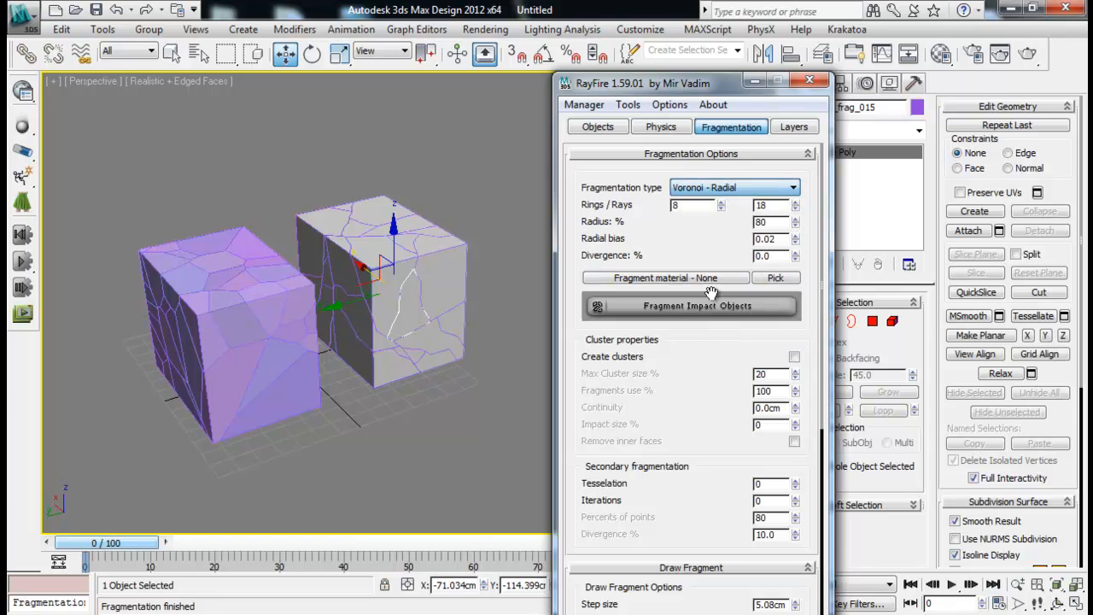
# - Try ProBoolean - Irregular and ProBoolean - Impact point as the fragmentation type and look over the remaining types
pyautogui.click(744, 190)
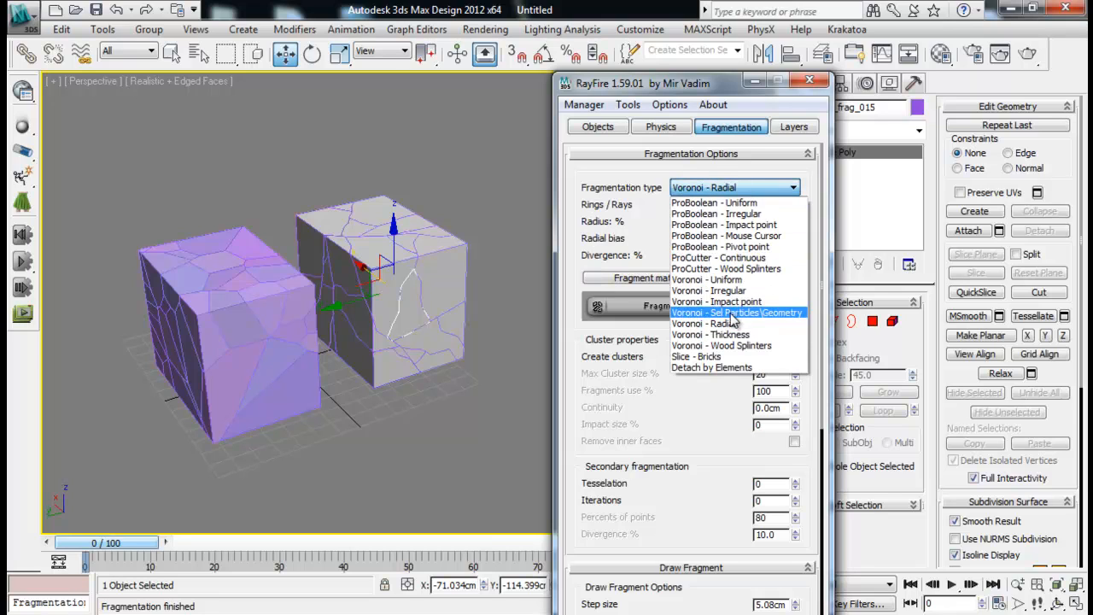
pyautogui.click(732, 214)
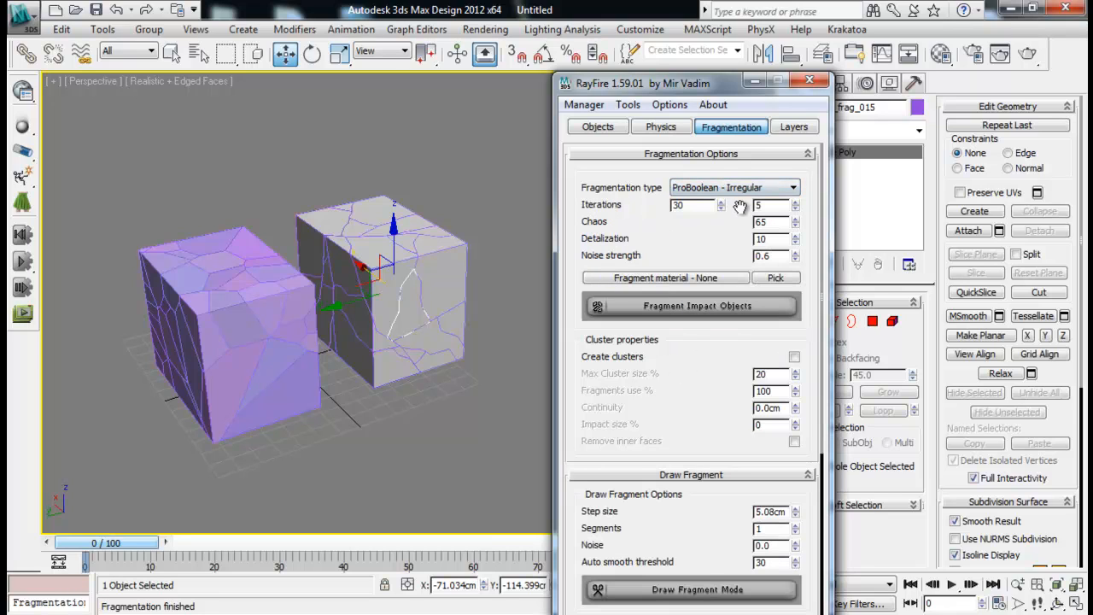
pyautogui.click(740, 192)
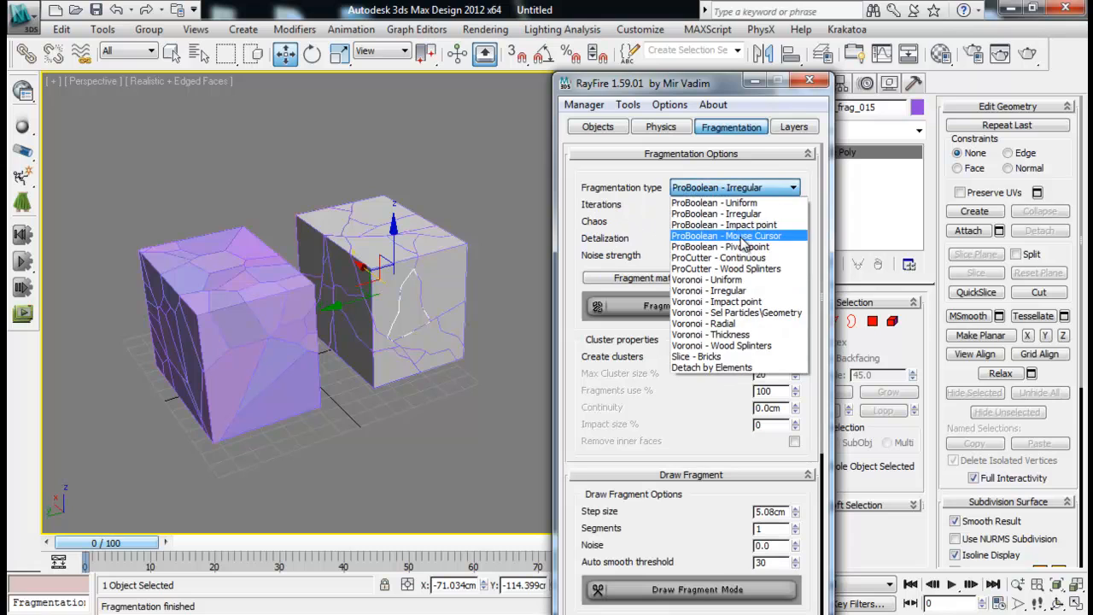
pyautogui.click(739, 235)
pyautogui.click(745, 189)
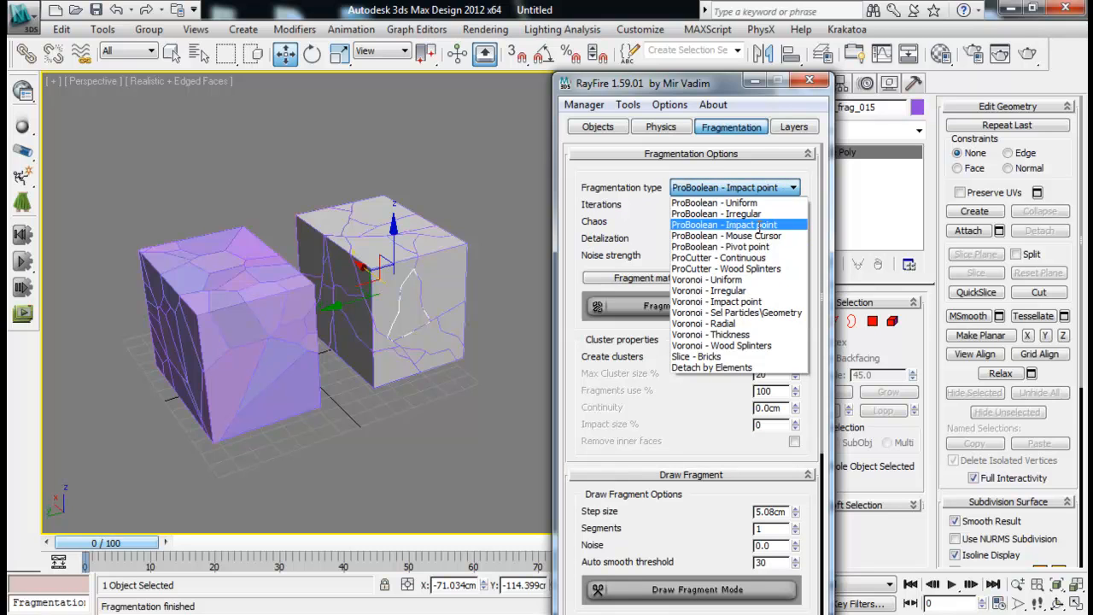
pyautogui.click(723, 225)
pyautogui.click(738, 185)
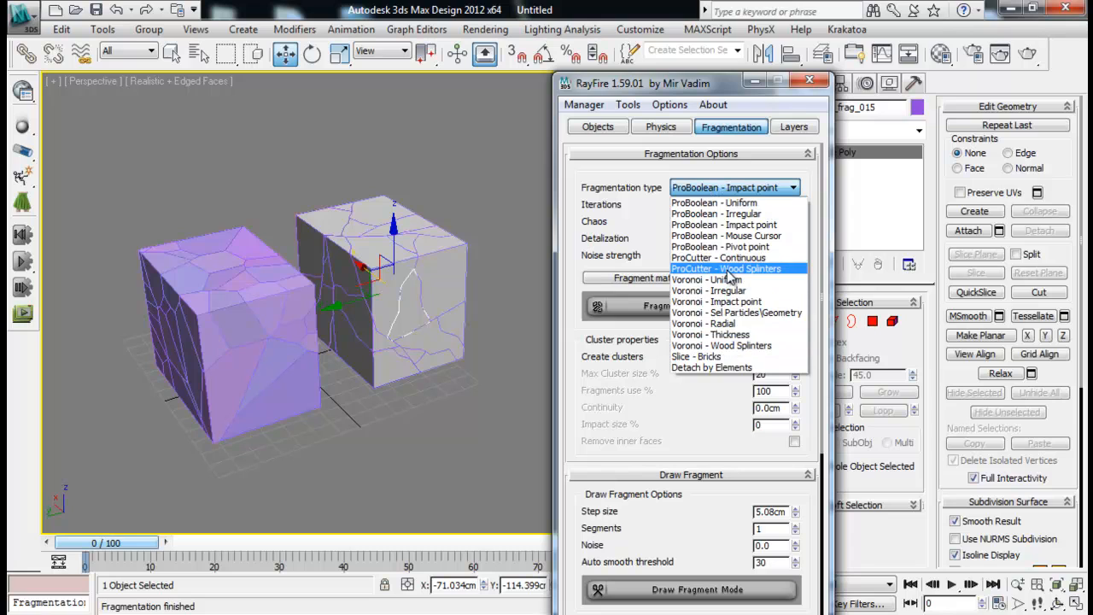
pyautogui.click(751, 192)
# - Delete the fragment groups of both boxes with RayFire's manager to restore the unbroken boxes
pyautogui.keyDown('alt'); pyautogui.moveTo(507, 258); pyautogui.dragTo(449, 249, button='middle'); pyautogui.keyUp('alt')
pyautogui.click(584, 105)
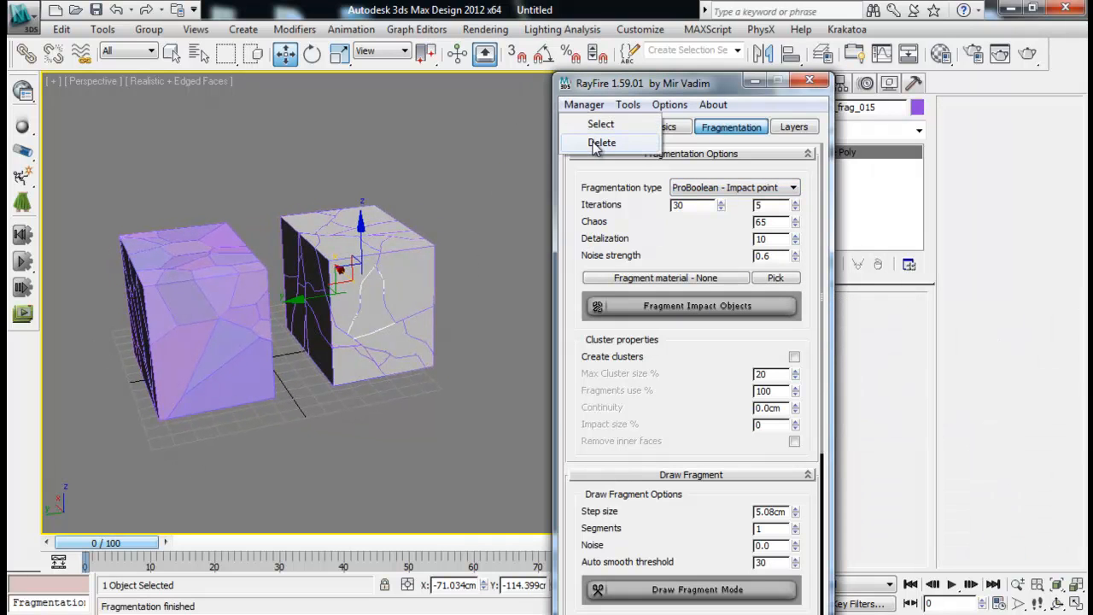
pyautogui.click(595, 138)
pyautogui.click(584, 104)
pyautogui.click(599, 141)
pyautogui.keyDown('alt'); pyautogui.moveTo(447, 302); pyautogui.dragTo(458, 276, button='middle'); pyautogui.keyUp('alt')
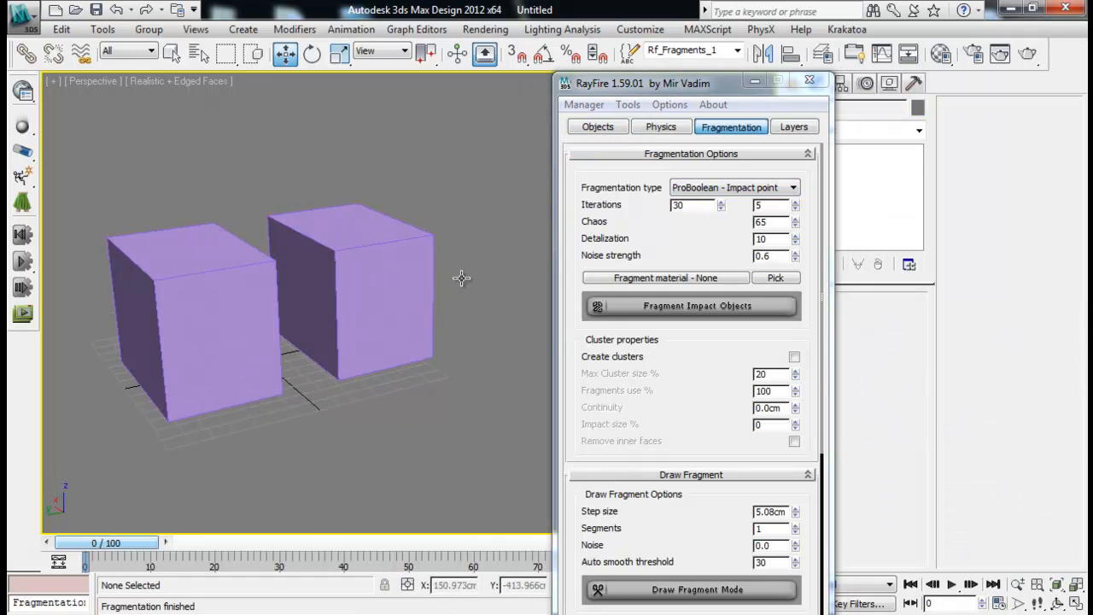
# - Set the fragmentation type to ProBoolean - Uniform and fragment both boxes
pyautogui.click(325, 292)
pyautogui.click(748, 241)
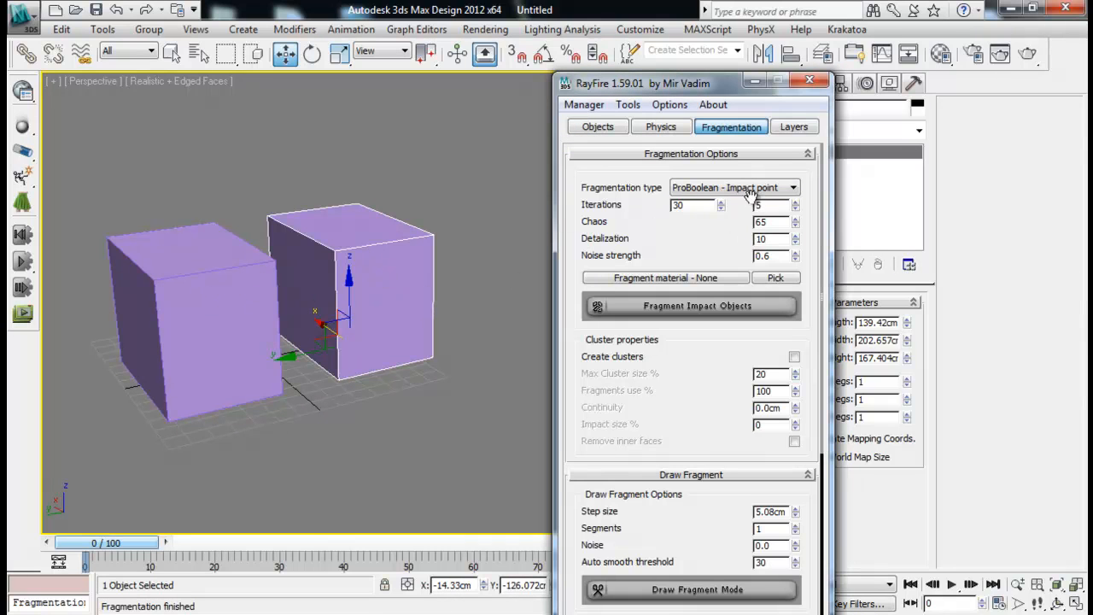
pyautogui.click(751, 192)
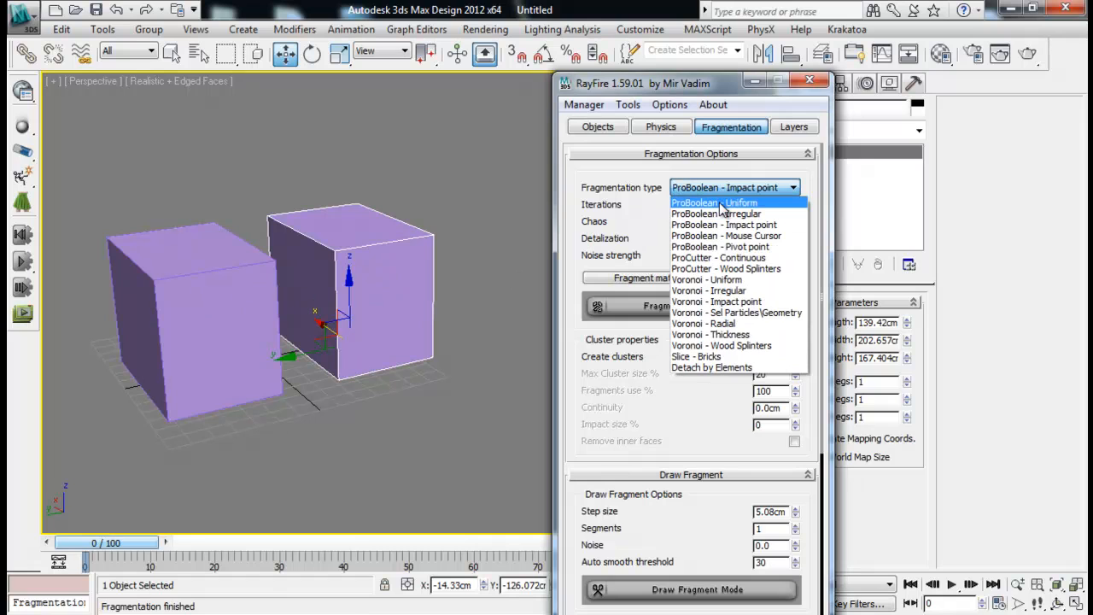
pyautogui.click(722, 204)
pyautogui.keyDown('alt'); pyautogui.moveTo(461, 244); pyautogui.dragTo(395, 271, button='middle'); pyautogui.keyUp('alt')
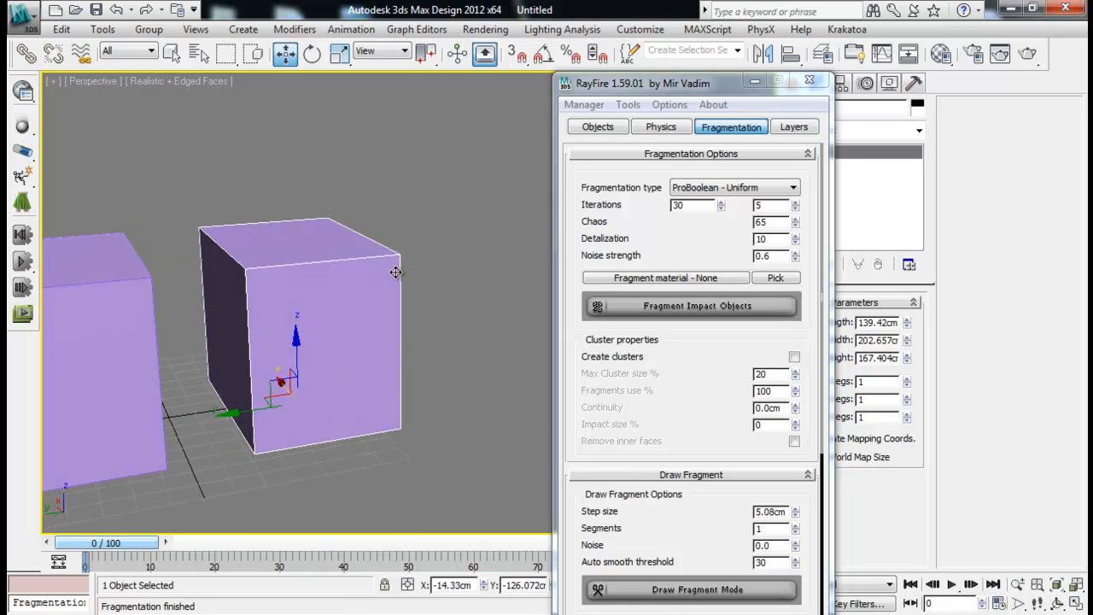
pyautogui.keyDown('alt'); pyautogui.moveTo(395, 271); pyautogui.dragTo(317, 287, button='middle'); pyautogui.keyUp('alt')
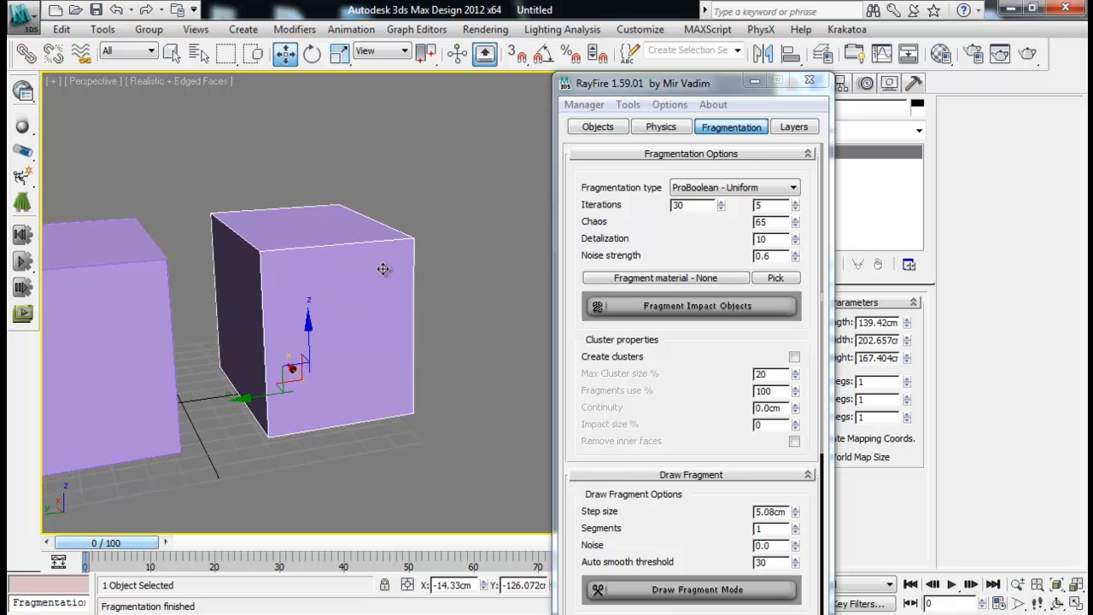
pyautogui.click(656, 306)
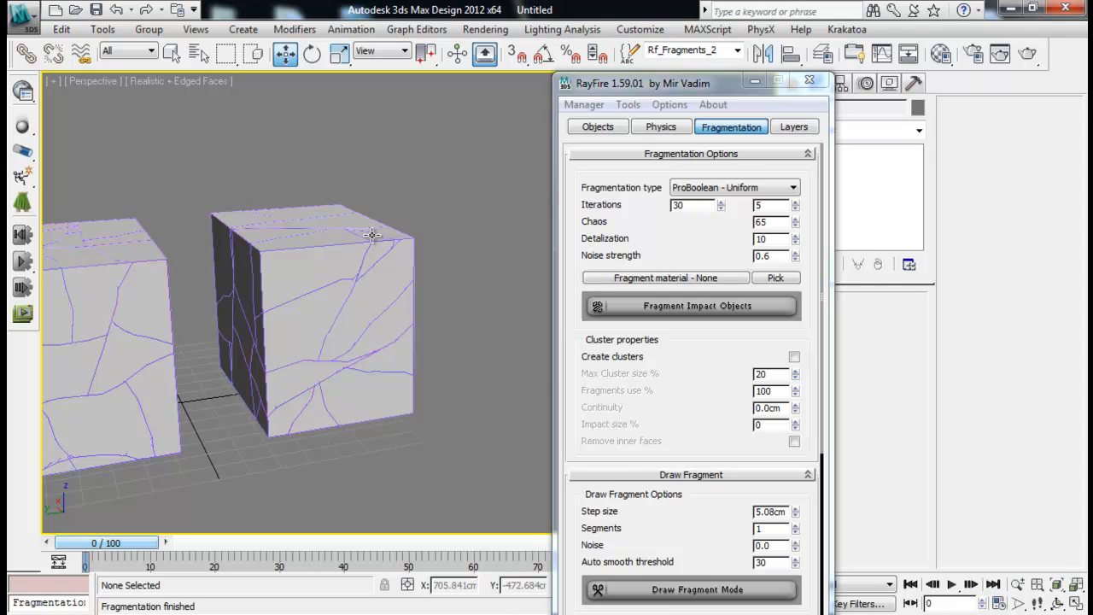
# - Examine the crack patterns on both boxes from several sides, selecting individual fragments of the Voronoi box
pyautogui.moveTo(297, 378); pyautogui.dragTo(439, 366, button='middle')
pyautogui.keyDown('alt'); pyautogui.moveTo(273, 333); pyautogui.dragTo(383, 295, button='middle'); pyautogui.keyUp('alt')
pyautogui.moveTo(299, 292); pyautogui.dragTo(438, 242, button='middle')
pyautogui.keyDown('alt'); pyautogui.moveTo(256, 337); pyautogui.dragTo(280, 376, button='middle'); pyautogui.keyUp('alt')
pyautogui.moveTo(280, 376); pyautogui.dragTo(243, 357, button='middle')
pyautogui.click(280, 277)
pyautogui.moveTo(244, 357); pyautogui.dragTo(248, 320, button='middle')
pyautogui.click(344, 263)
pyautogui.keyDown('alt'); pyautogui.moveTo(346, 274); pyautogui.dragTo(383, 327, button='middle'); pyautogui.keyUp('alt')
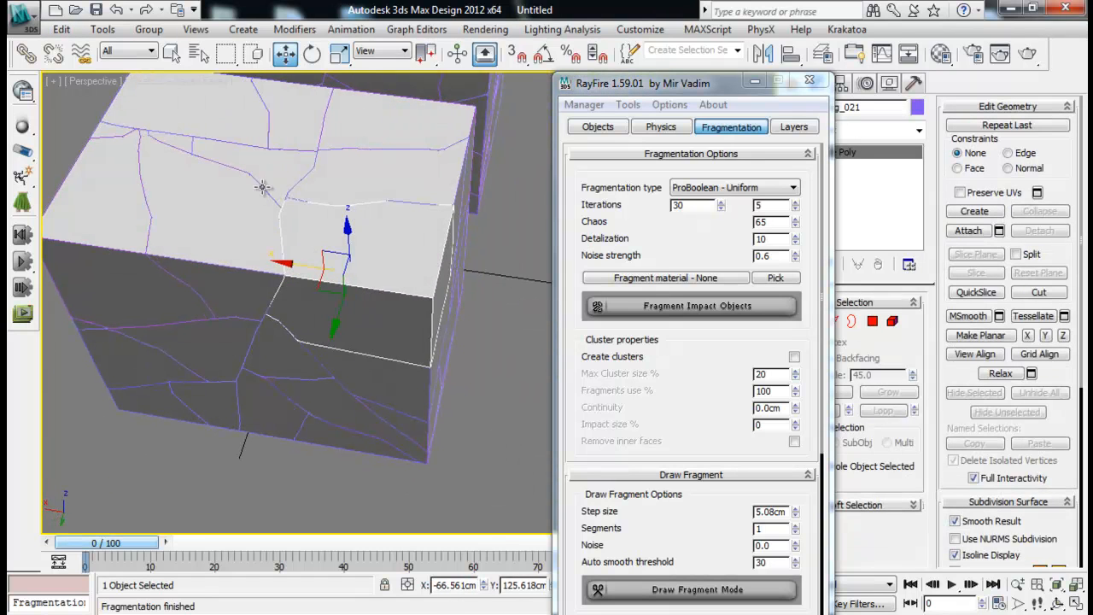
pyautogui.keyDown('alt'); pyautogui.moveTo(255, 215); pyautogui.dragTo(249, 303, button='middle'); pyautogui.keyUp('alt')
pyautogui.scroll(-3, 394, 277)
pyautogui.scroll(-3, 393, 270)
pyautogui.moveTo(397, 269); pyautogui.dragTo(376, 350, button='middle')
pyautogui.keyDown('alt'); pyautogui.moveTo(376, 350); pyautogui.dragTo(401, 292, button='middle'); pyautogui.keyUp('alt')
pyautogui.scroll(3, 417, 336)
pyautogui.keyDown('alt'); pyautogui.moveTo(402, 292); pyautogui.dragTo(361, 304, button='middle'); pyautogui.keyUp('alt')
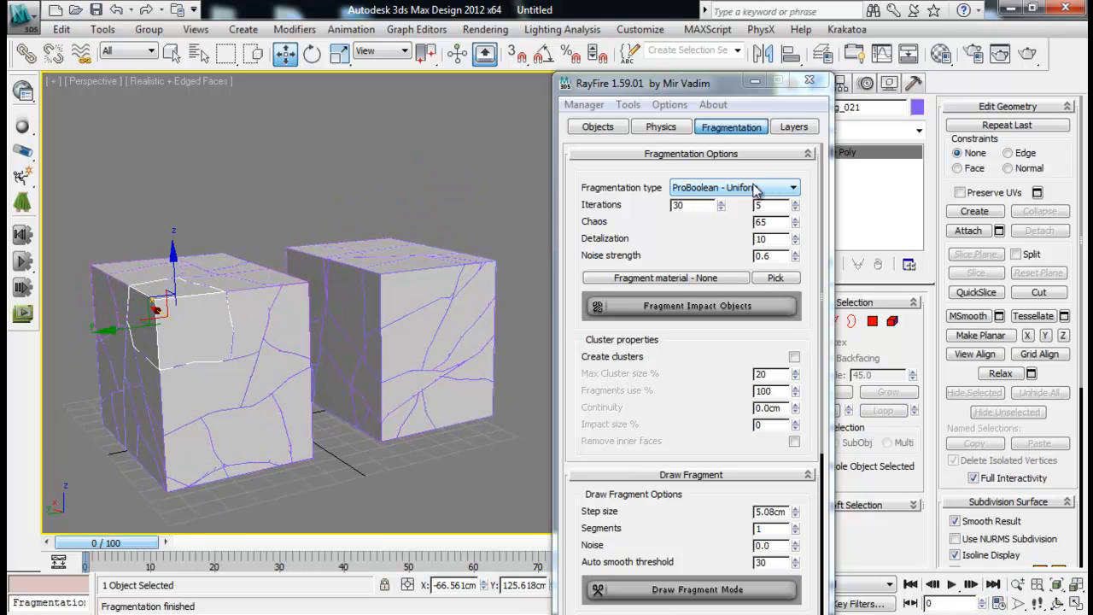
# - Delete the ProBoolean fragments of both boxes
pyautogui.click(600, 104)
pyautogui.click(600, 142)
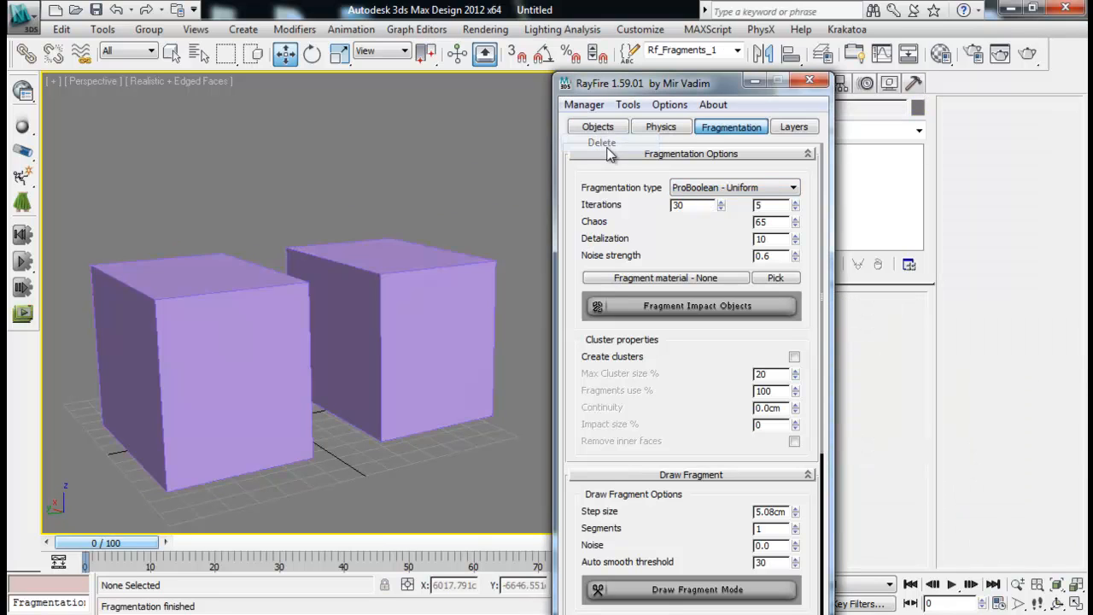
# - Clear RayFire's impact objects and add only the Voronoi box
pyautogui.click(597, 126)
pyautogui.click(690, 172)
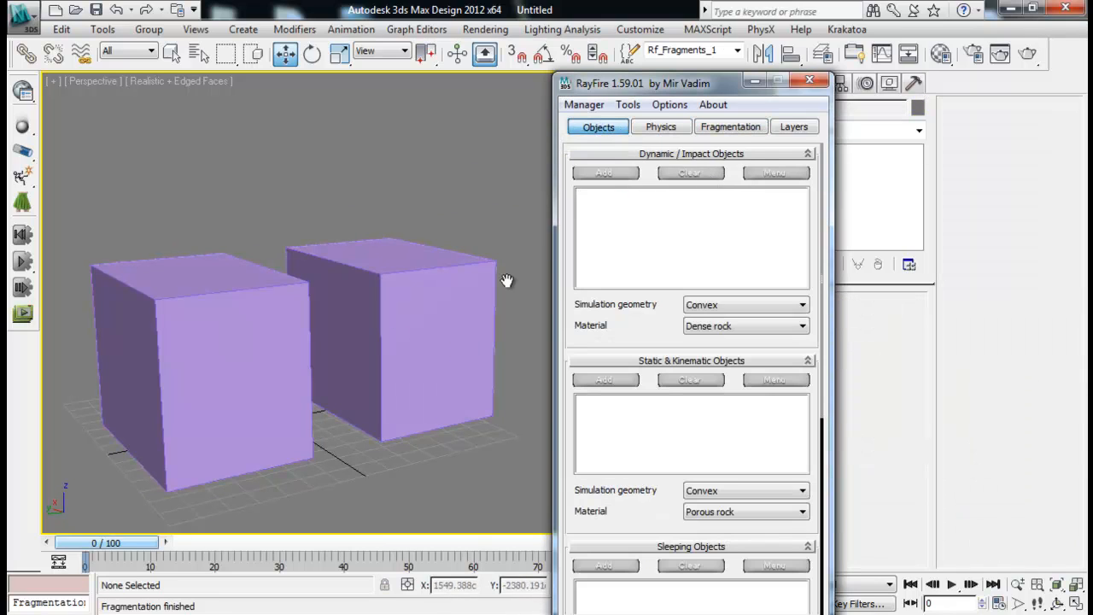
pyautogui.click(229, 345)
pyautogui.click(604, 173)
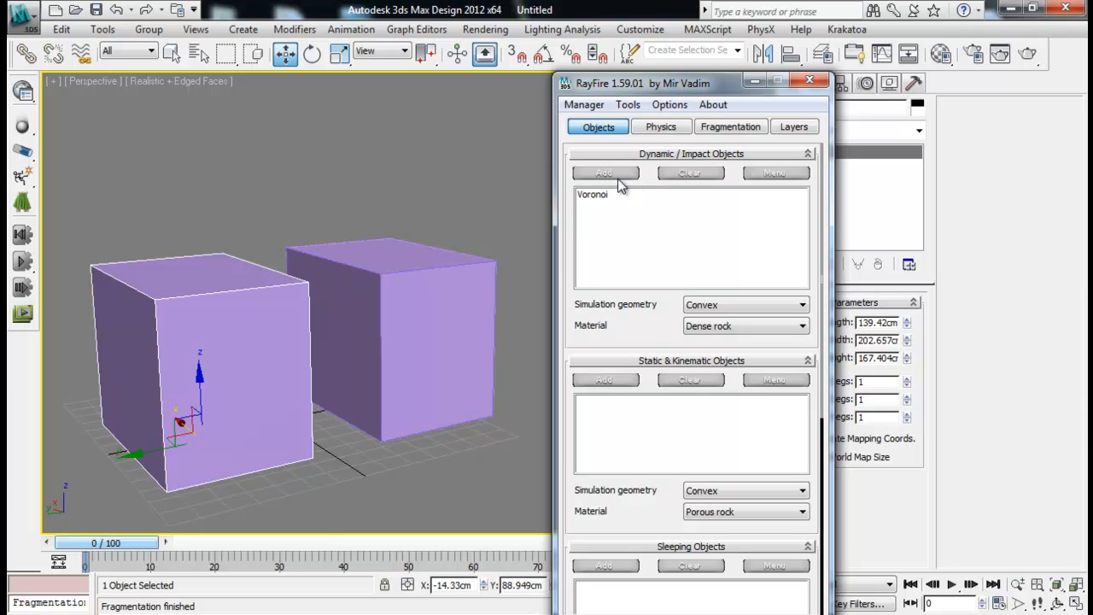
# - Set Chaos to 10 for the ProBoolean - Uniform type and fragment the Voronoi box
pyautogui.click(736, 127)
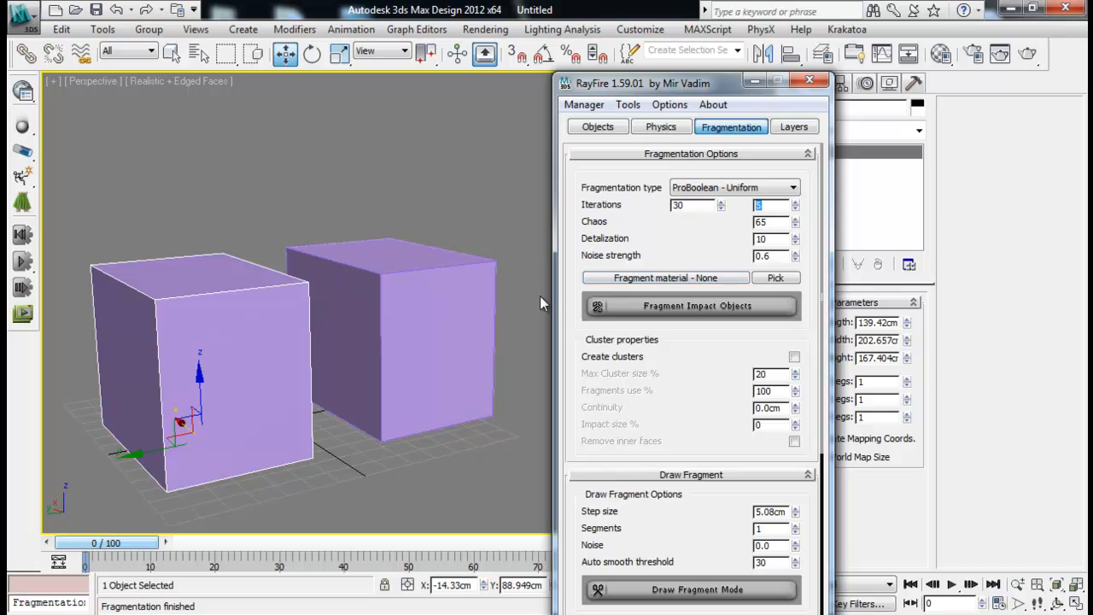
pyautogui.keyDown('alt'); pyautogui.moveTo(293, 367); pyautogui.dragTo(484, 341, button='middle'); pyautogui.keyUp('alt')
pyautogui.click(776, 224)
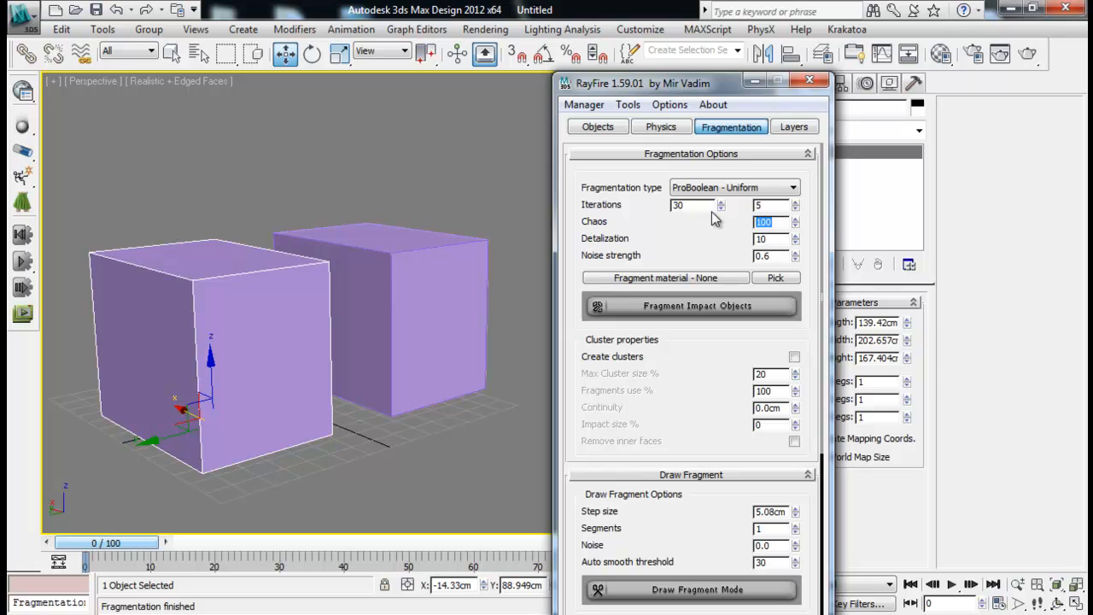
pyautogui.click(685, 308)
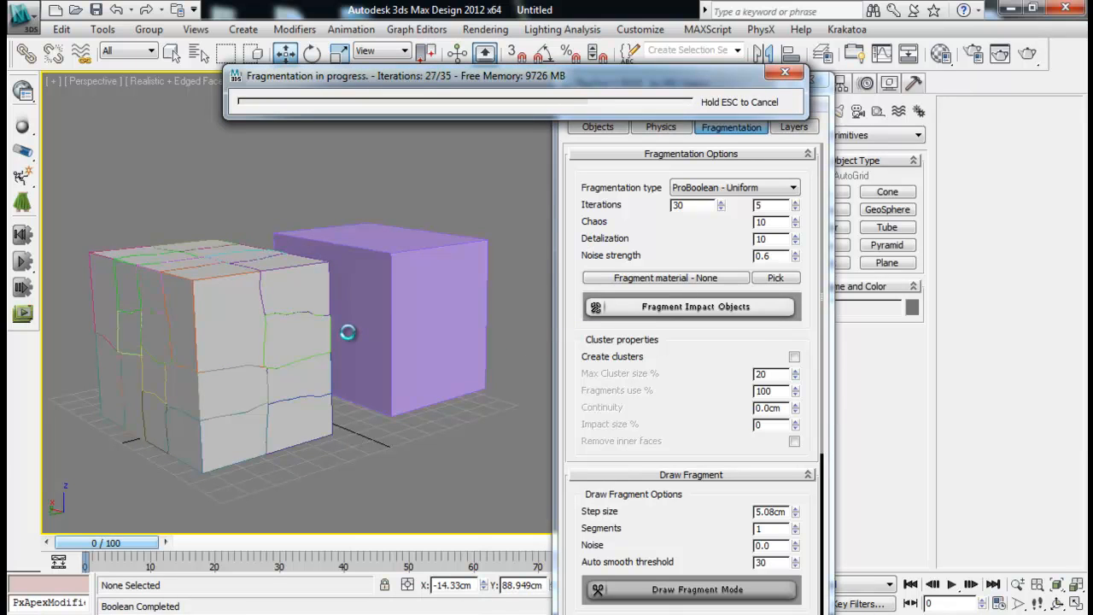
# - Pull an upper corner fragment out of the Voronoi box to inspect its blocky shape
pyautogui.moveTo(303, 340)
pyautogui.keyDown('alt'); pyautogui.mouseDown(button='middle')
pyautogui.moveTo(342, 344)
pyautogui.moveTo(304, 319)
pyautogui.mouseUp(button='middle'); pyautogui.keyUp('alt')
pyautogui.click(338, 341)
pyautogui.moveTo(231, 330); pyautogui.dragTo(383, 331)
pyautogui.keyDown('alt'); pyautogui.moveTo(405, 326); pyautogui.dragTo(340, 339, button='middle'); pyautogui.keyUp('alt')
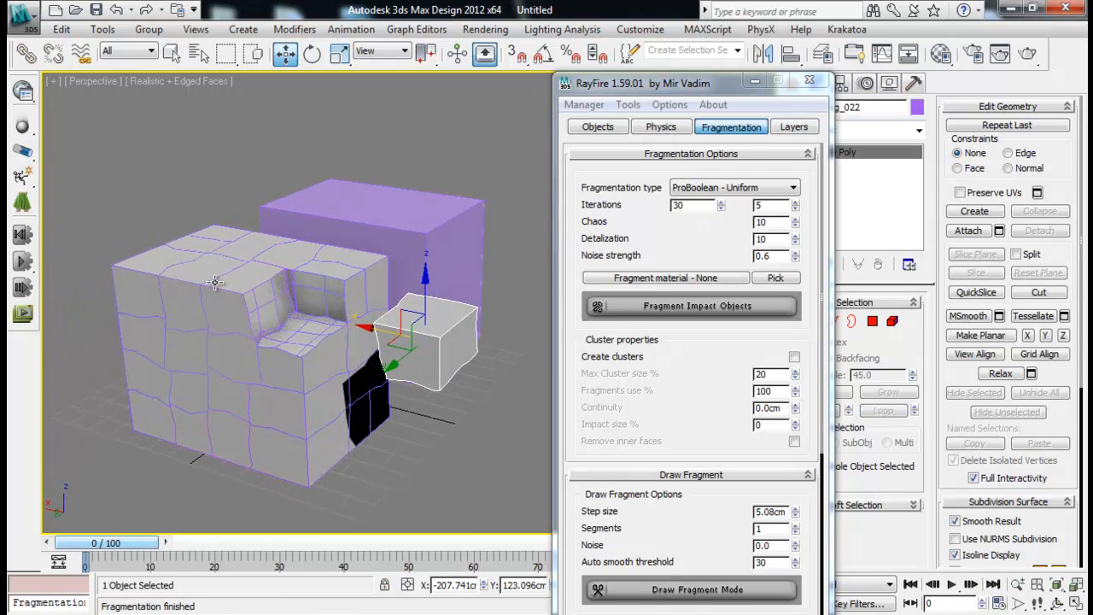
pyautogui.keyDown('alt'); pyautogui.moveTo(287, 314); pyautogui.dragTo(206, 328, button='middle'); pyautogui.keyUp('alt')
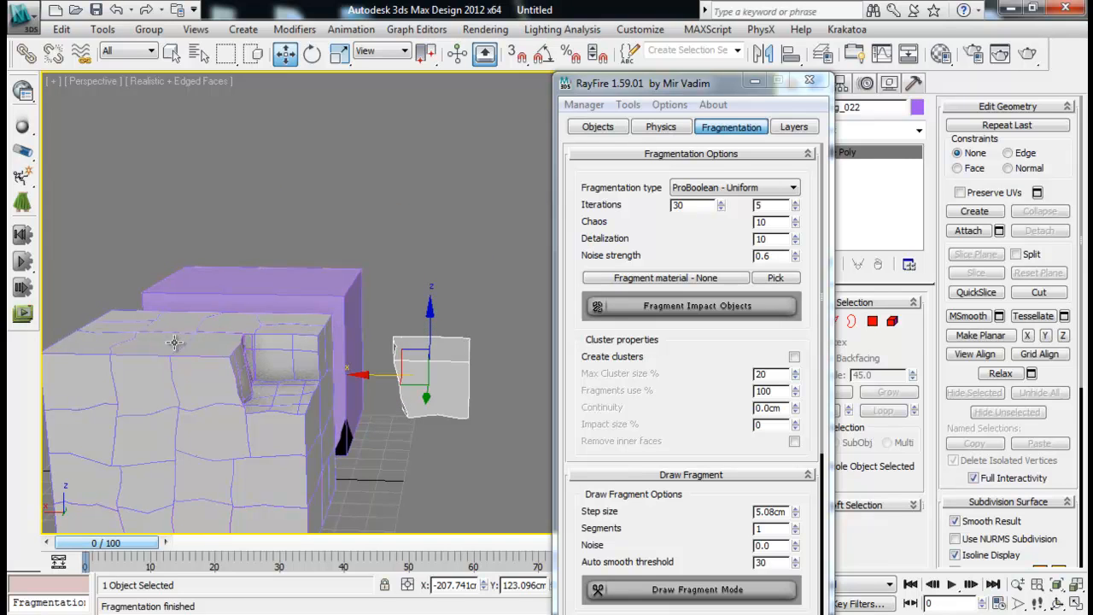
pyautogui.keyDown('alt'); pyautogui.moveTo(403, 368); pyautogui.dragTo(372, 371, button='middle'); pyautogui.keyUp('alt')
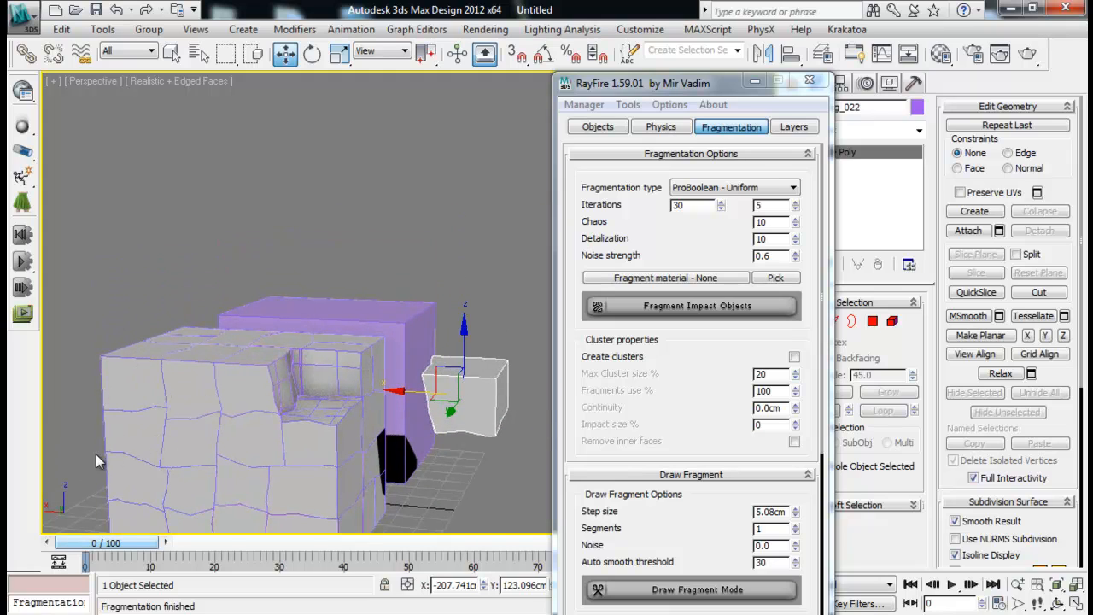
# - Move a fragment aside to examine it from another angle, and undo the fragment moves on the Voronoi box
pyautogui.keyDown('alt'); pyautogui.moveTo(208, 400); pyautogui.dragTo(317, 277, button='middle'); pyautogui.keyUp('alt')
pyautogui.click(320, 279)
pyautogui.keyDown('alt'); pyautogui.moveTo(392, 325); pyautogui.dragTo(281, 301, button='middle'); pyautogui.keyUp('alt')
pyautogui.moveTo(256, 282); pyautogui.dragTo(95, 287)
pyautogui.keyDown('alt'); pyautogui.moveTo(389, 296); pyautogui.dragTo(217, 266, button='middle'); pyautogui.keyUp('alt')
pyautogui.hotkey('ctrl', 'z')
pyautogui.hotkey('ctrl', 'z')
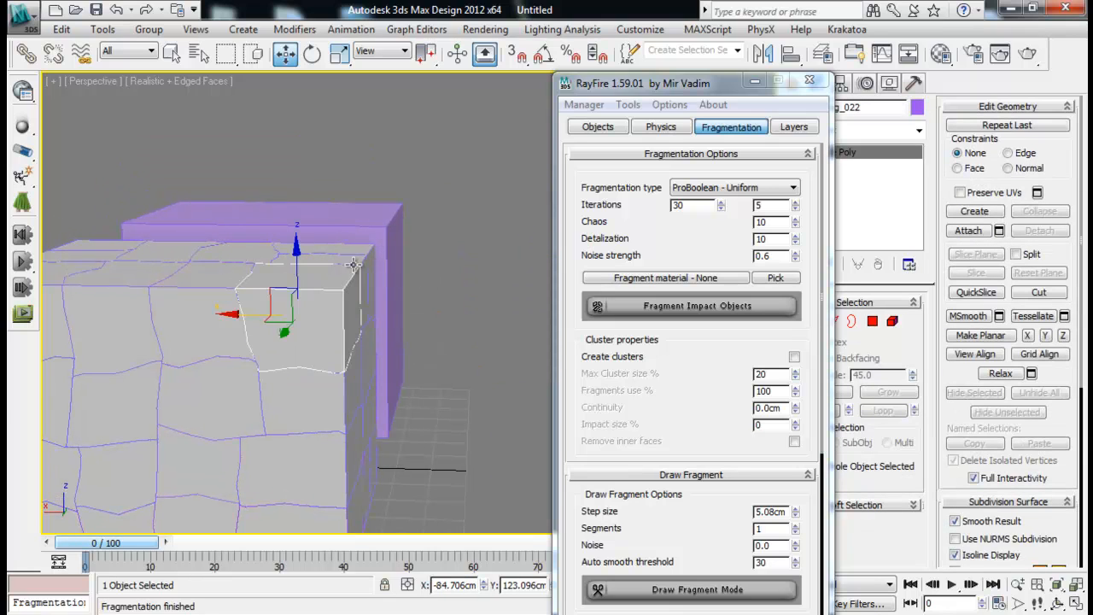
# - Set Chaos to 100 and delete the existing fragments of the Voronoi box
pyautogui.doubleClick(773, 223)
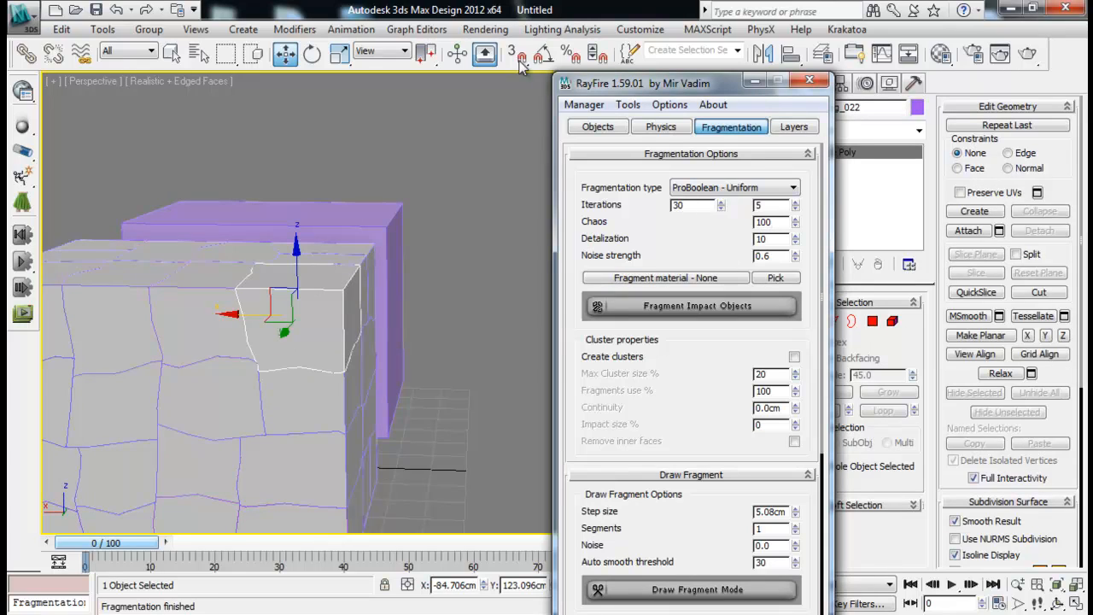
pyautogui.write('100')
pyautogui.click(584, 104)
pyautogui.click(598, 141)
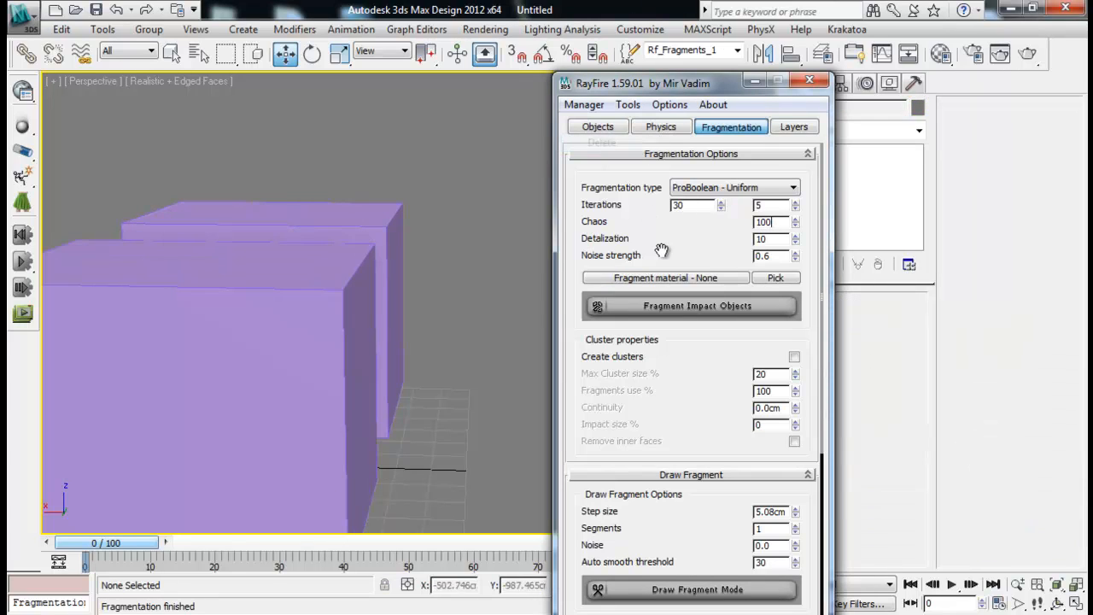
# - Fragment the Voronoi box with ProBoolean - Uniform at Chaos 100 and pull out an upper fragment to inspect its shape
pyautogui.click(673, 307)
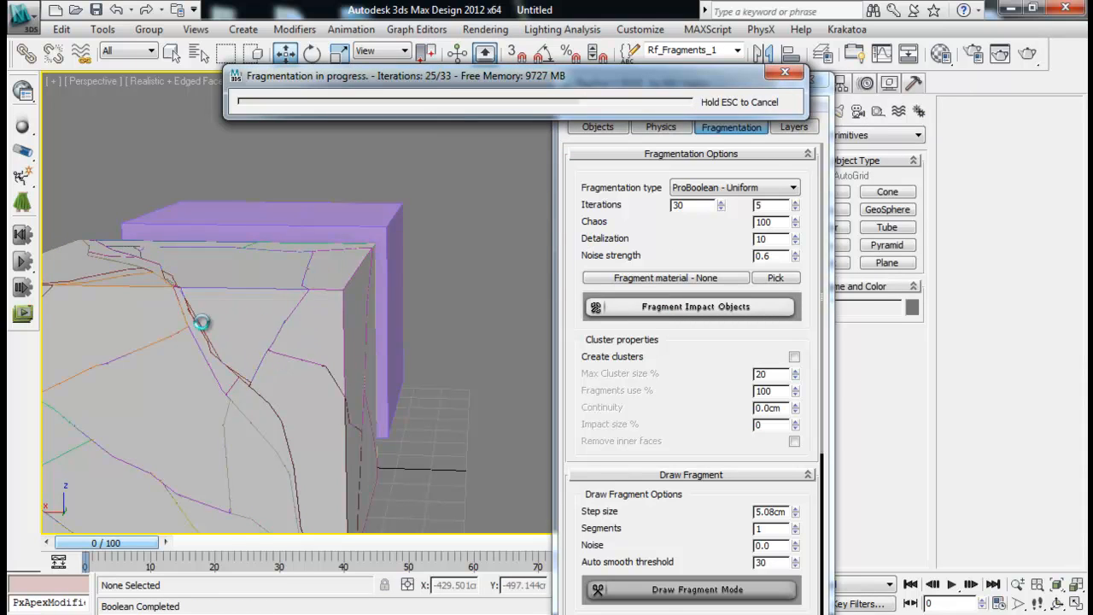
pyautogui.moveTo(299, 337); pyautogui.dragTo(291, 305, button='middle')
pyautogui.click(280, 439)
pyautogui.moveTo(235, 465); pyautogui.dragTo(490, 433)
pyautogui.moveTo(490, 433); pyautogui.dragTo(256, 319, button='middle')
pyautogui.keyDown('alt'); pyautogui.moveTo(256, 319); pyautogui.dragTo(391, 268, button='middle'); pyautogui.keyUp('alt')
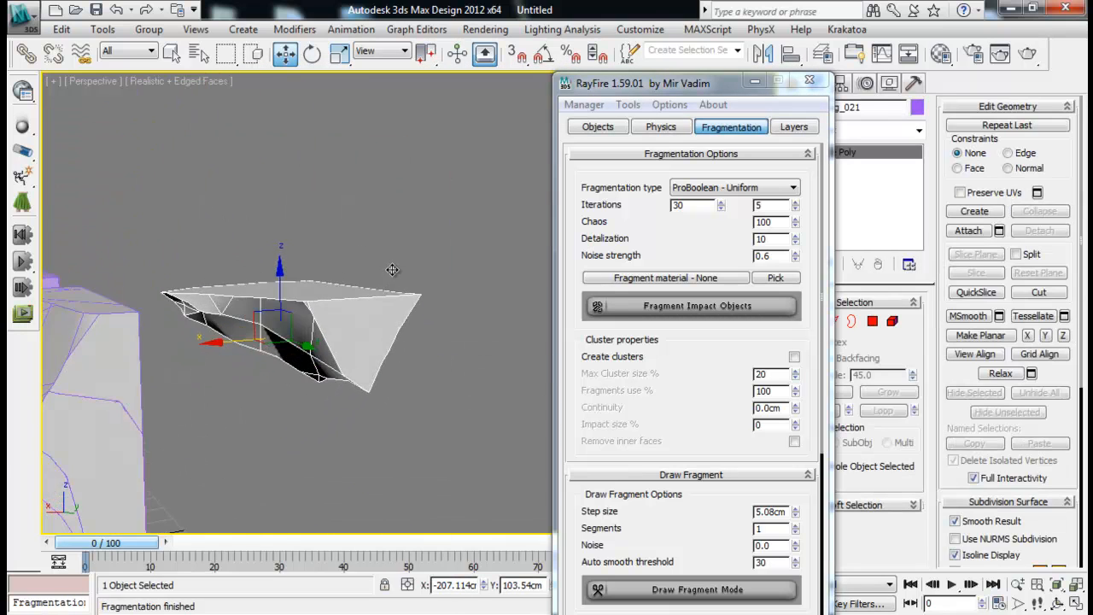
pyautogui.keyDown('alt'); pyautogui.moveTo(291, 314); pyautogui.dragTo(332, 270, button='middle'); pyautogui.keyUp('alt')
pyautogui.scroll(-5, 332, 269)
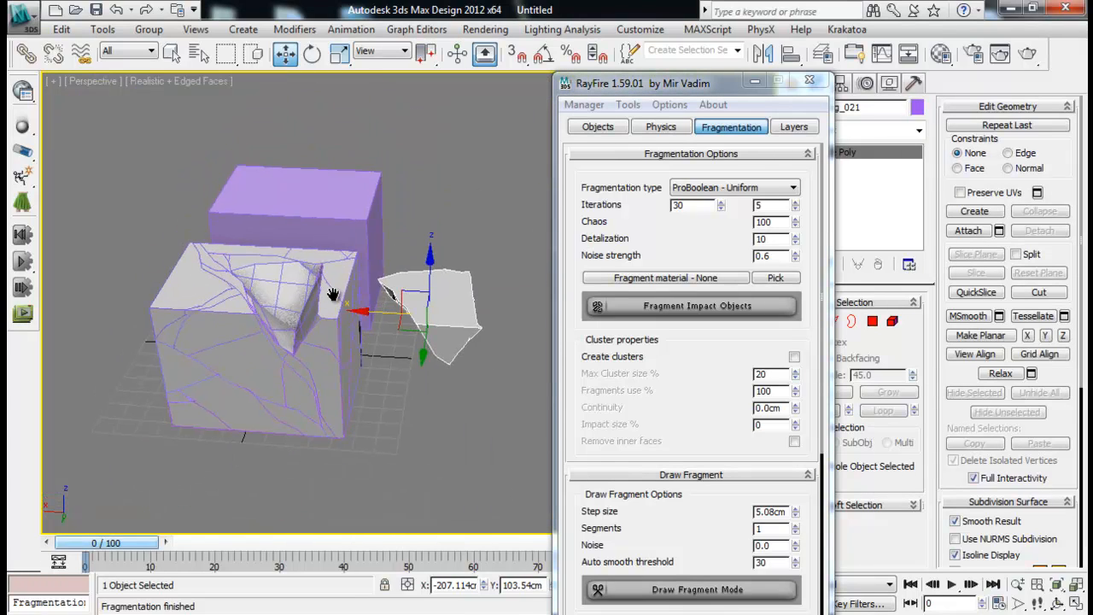
# - Delete the existing fragments and fragment the Voronoi box again with Detalization set to 60
pyautogui.click(583, 104)
pyautogui.click(601, 143)
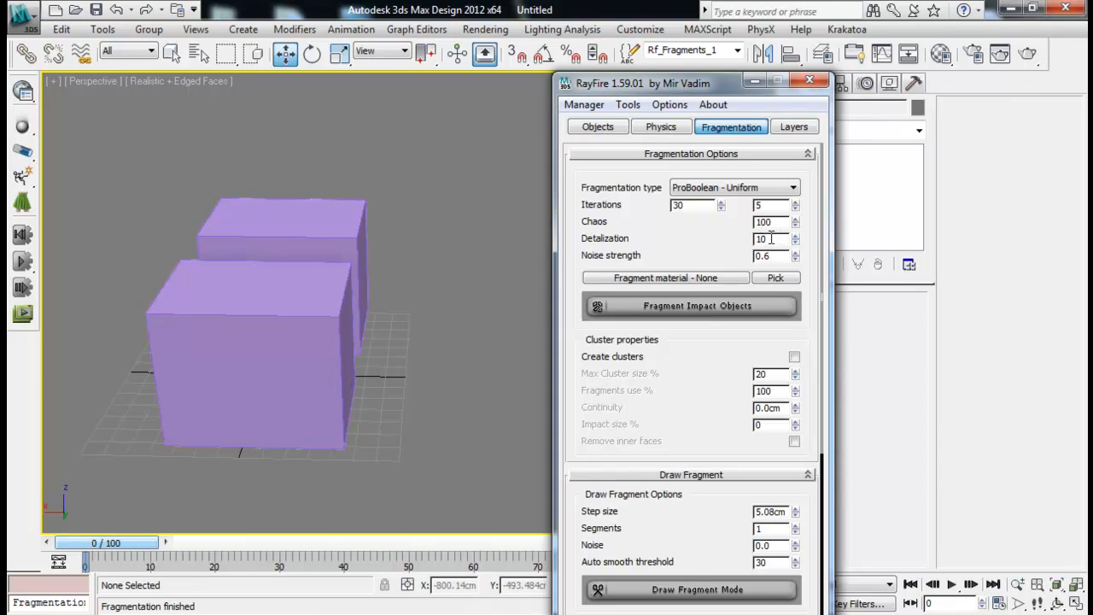
pyautogui.click(288, 281)
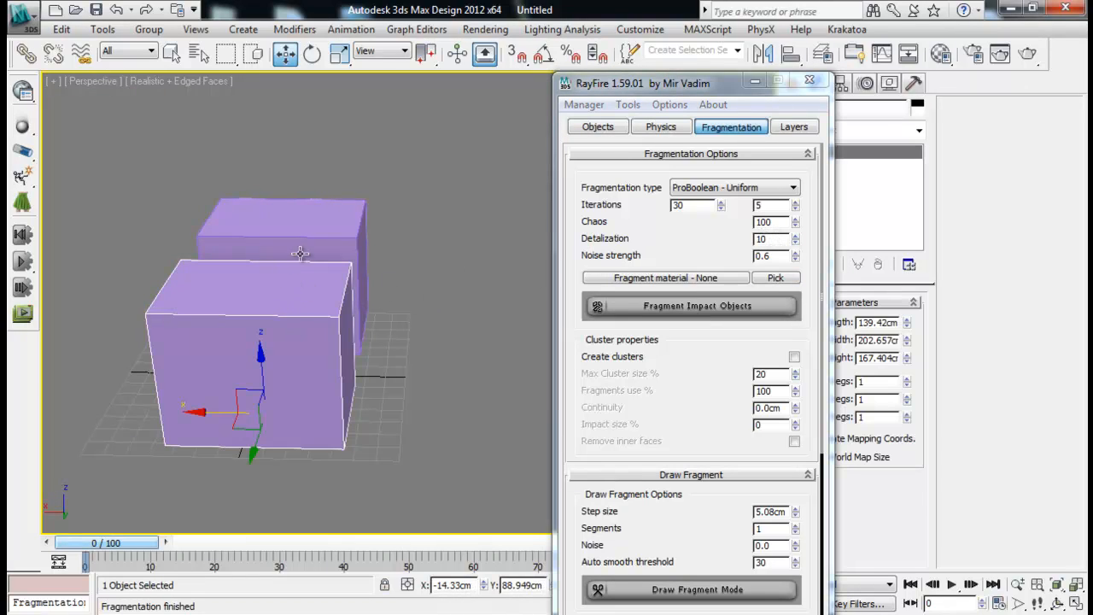
pyautogui.click(781, 240)
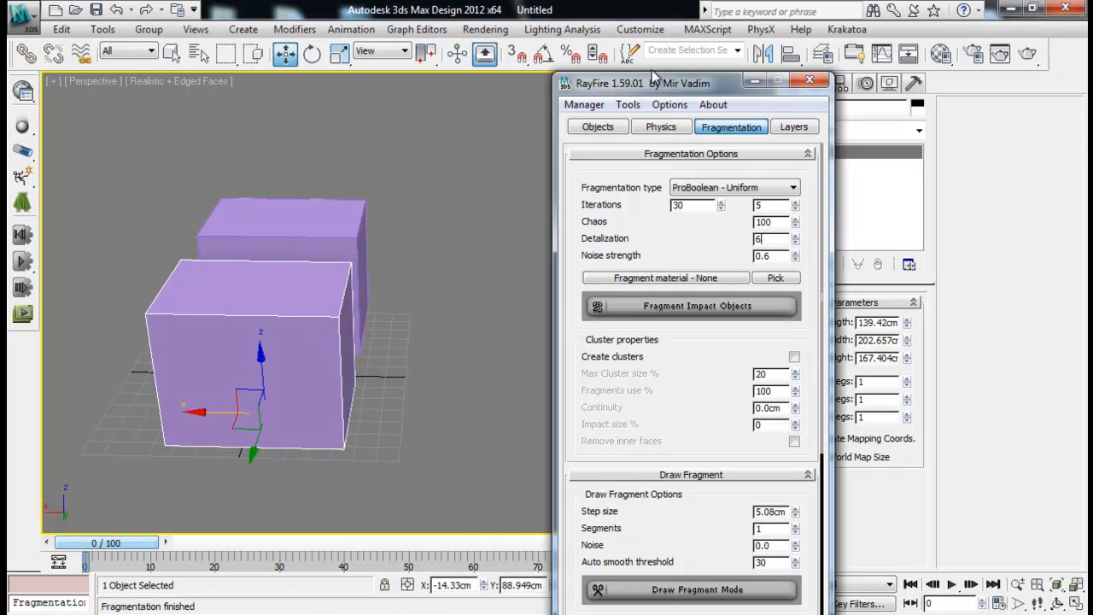
pyautogui.click(702, 307)
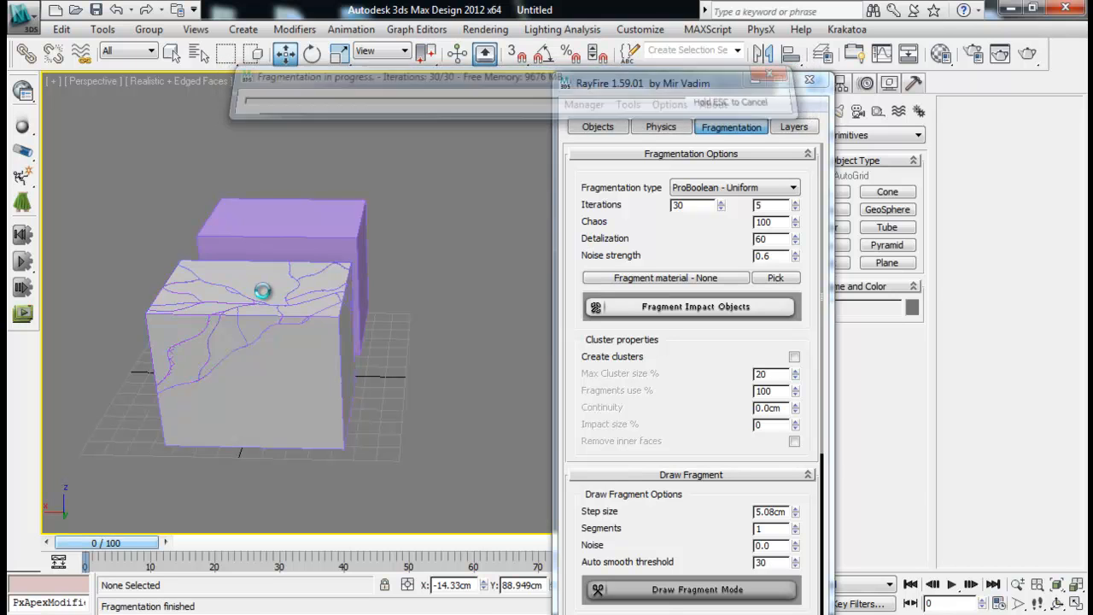
# - Lift a fragment out of the top of the Voronoi box and examine the mesh detail on its inner faces
pyautogui.click(266, 284)
pyautogui.keyDown('alt'); pyautogui.moveTo(266, 287); pyautogui.dragTo(197, 289, button='middle'); pyautogui.keyUp('alt')
pyautogui.moveTo(228, 265); pyautogui.dragTo(212, 111)
pyautogui.keyDown('alt'); pyautogui.moveTo(215, 188); pyautogui.dragTo(344, 268, button='middle'); pyautogui.keyUp('alt')
pyautogui.moveTo(256, 190); pyautogui.dragTo(487, 206, button='middle')
pyautogui.scroll(3, 248, 409)
pyautogui.keyDown('alt'); pyautogui.moveTo(229, 291); pyautogui.dragTo(298, 313, button='middle'); pyautogui.keyUp('alt')
pyautogui.keyDown('alt'); pyautogui.moveTo(400, 312); pyautogui.dragTo(330, 241, button='middle'); pyautogui.keyUp('alt')
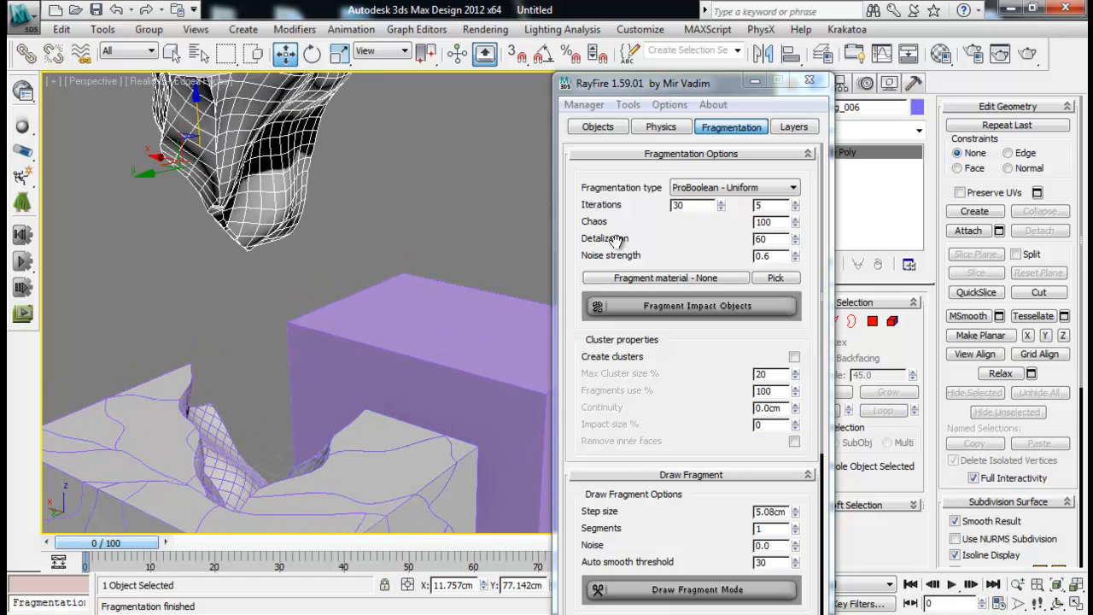
pyautogui.keyDown('alt'); pyautogui.moveTo(336, 272); pyautogui.dragTo(423, 260, button='middle'); pyautogui.keyUp('alt')
pyautogui.scroll(-4, 237, 222)
pyautogui.keyDown('alt'); pyautogui.moveTo(315, 216); pyautogui.dragTo(288, 229, button='middle'); pyautogui.keyUp('alt')
# - Set Noise strength to 1.2, replacing the existing fragments of the Voronoi box with a new fragmentation
pyautogui.doubleClick(779, 256)
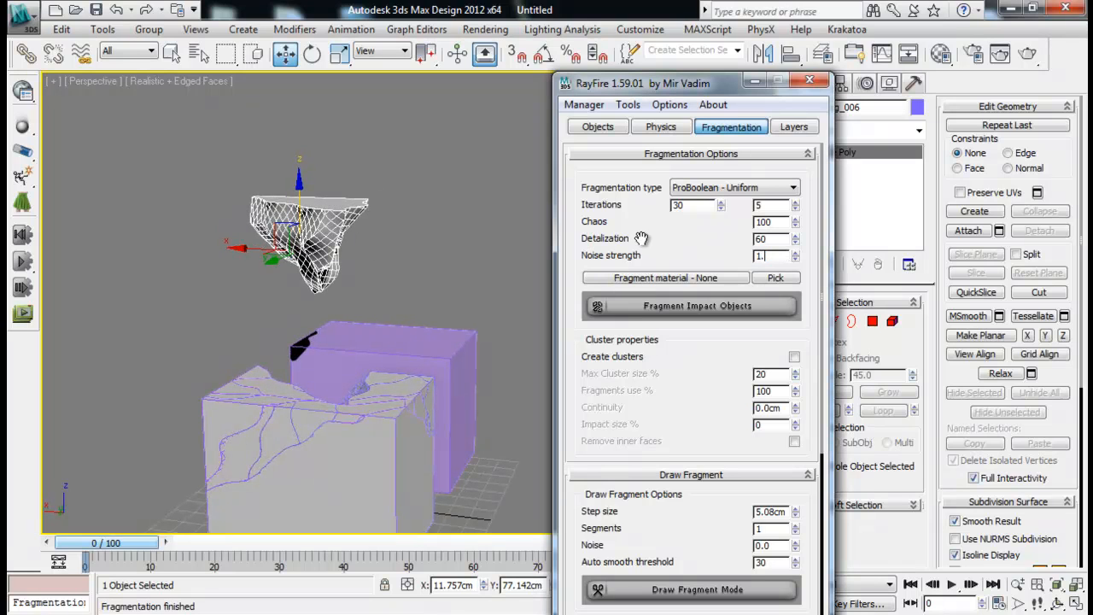
pyautogui.click(585, 104)
pyautogui.click(595, 142)
pyautogui.click(692, 306)
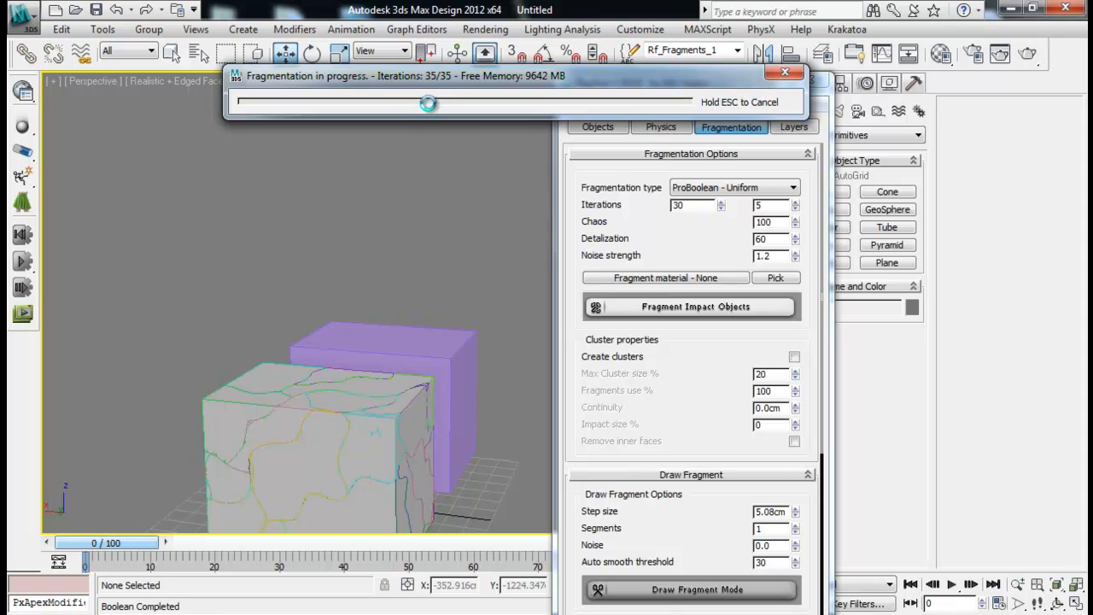
# - Pull an upper corner fragment away from the Voronoi box and examine its inner faces from behind
pyautogui.moveTo(384, 384); pyautogui.dragTo(376, 256, button='middle')
pyautogui.moveTo(375, 256)
pyautogui.keyDown('alt'); pyautogui.mouseDown(button='middle')
pyautogui.moveTo(371, 214)
pyautogui.moveTo(386, 261)
pyautogui.mouseUp(button='middle'); pyautogui.keyUp('alt')
pyautogui.click(450, 300)
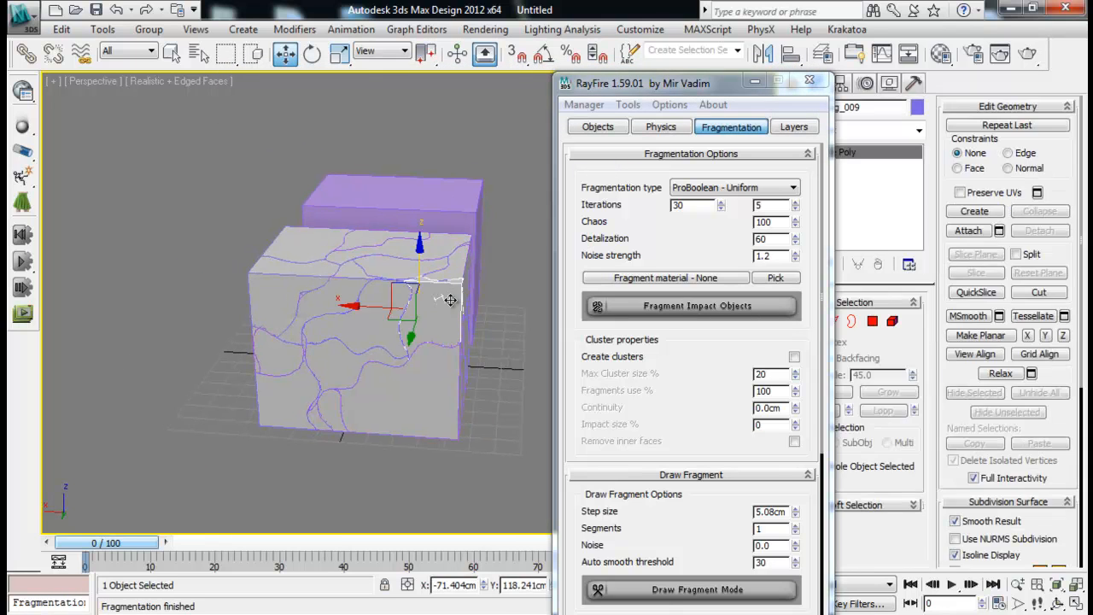
pyautogui.moveTo(450, 300); pyautogui.dragTo(326, 289, button='middle')
pyautogui.moveTo(233, 297); pyautogui.dragTo(359, 299)
pyautogui.keyDown('alt'); pyautogui.moveTo(438, 296); pyautogui.dragTo(171, 306, button='middle'); pyautogui.keyUp('alt')
# - Delete the fragments of the Voronoi box and review the available fragmentation types, keeping ProBoolean - Uniform
pyautogui.click(593, 105)
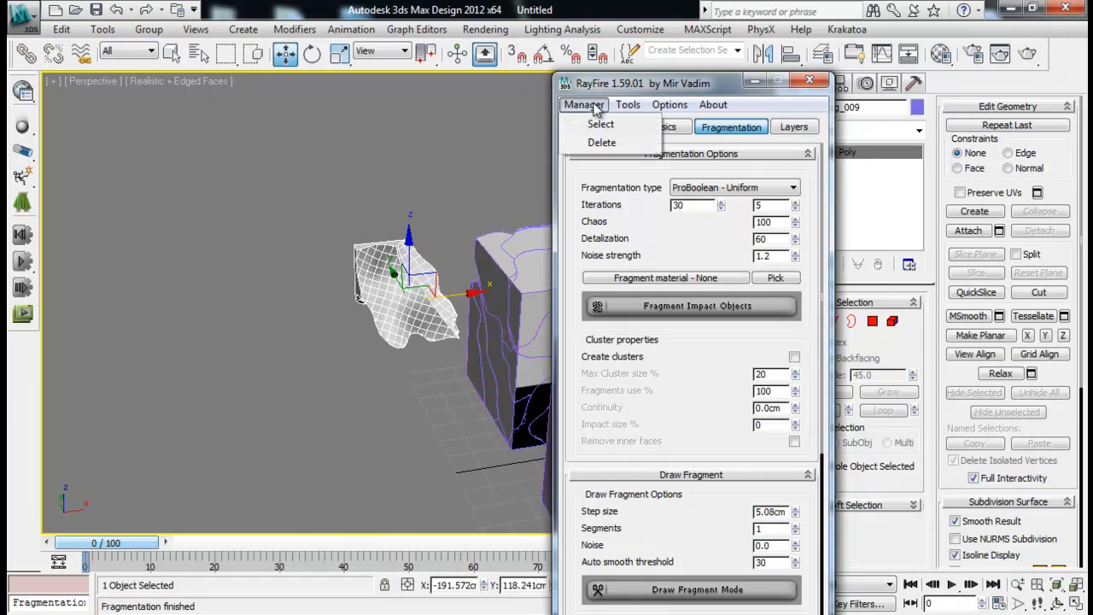
pyautogui.click(600, 142)
pyautogui.moveTo(513, 291); pyautogui.dragTo(139, 307, button='middle')
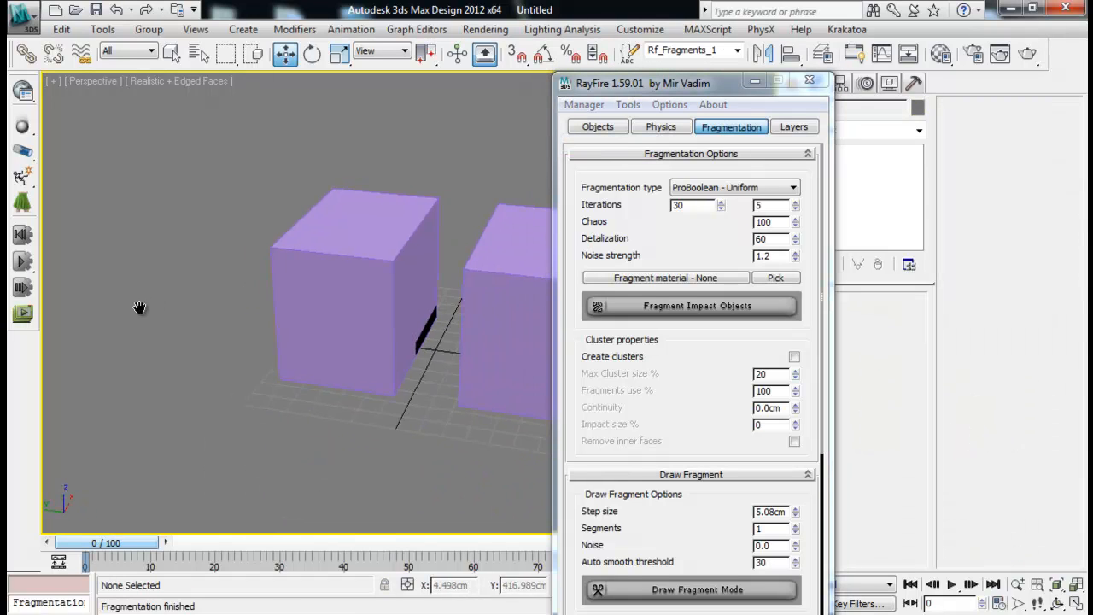
pyautogui.scroll(3, 349, 290)
pyautogui.scroll(3, 406, 281)
pyautogui.click(728, 190)
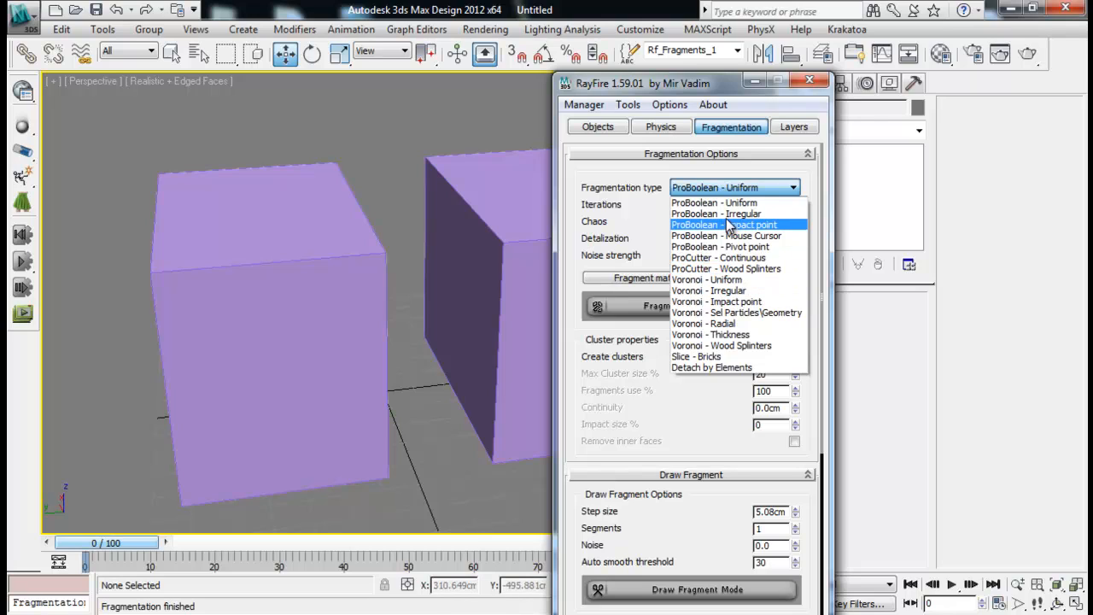
pyautogui.click(667, 219)
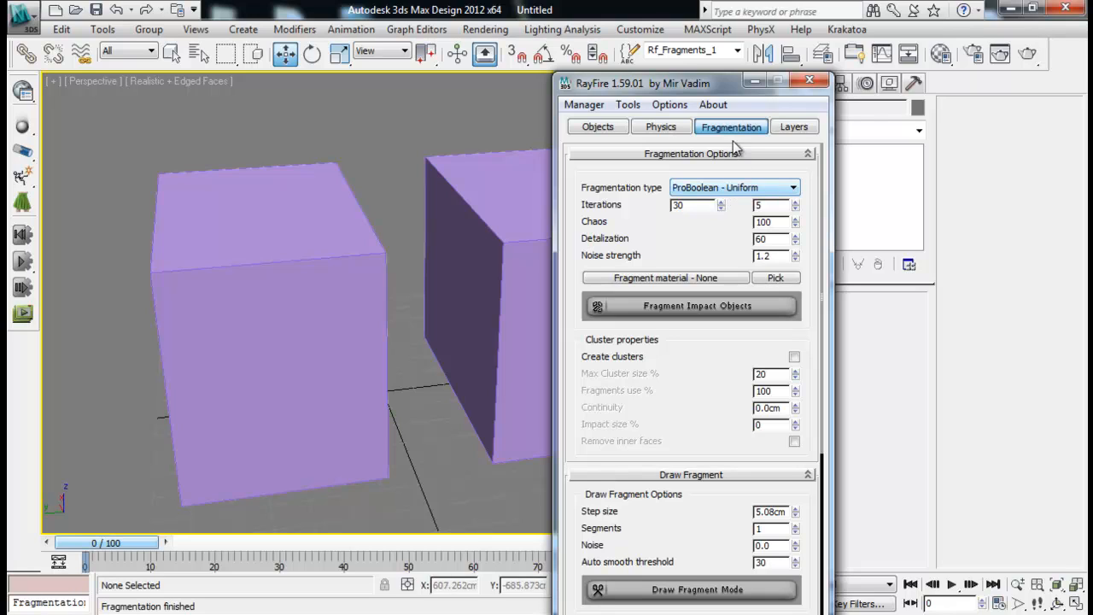
# - Minimize the RayFire window and add a RayFire Fragmenter modifier to the Voronoi box
pyautogui.moveTo(722, 90); pyautogui.dragTo(581, 86)
pyautogui.click(611, 84)
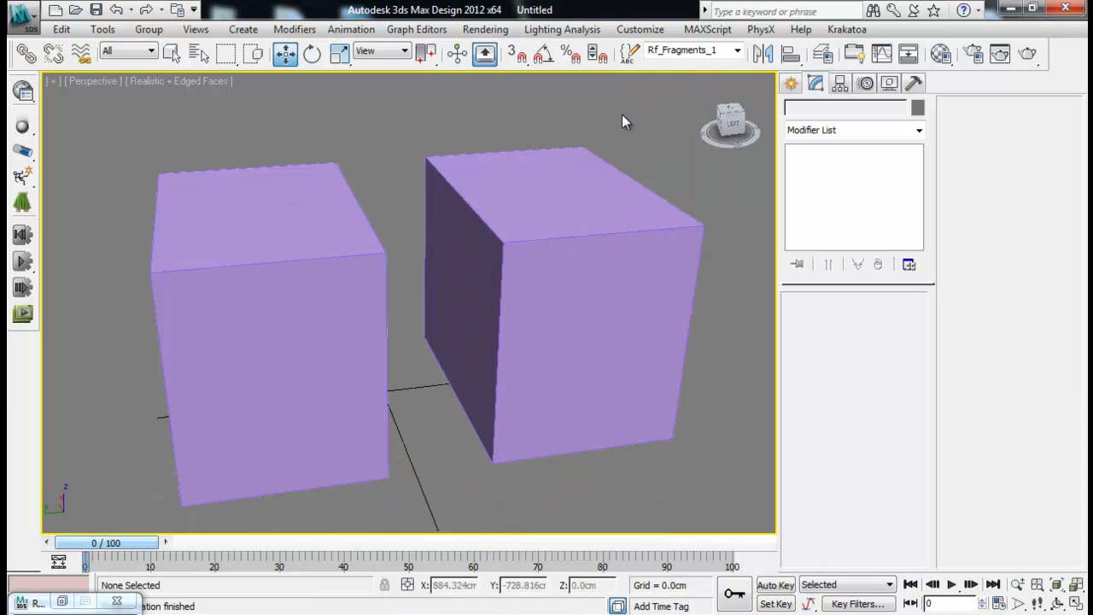
pyautogui.click(283, 249)
pyautogui.keyDown('alt'); pyautogui.moveTo(283, 250); pyautogui.dragTo(499, 240, button='middle'); pyautogui.keyUp('alt')
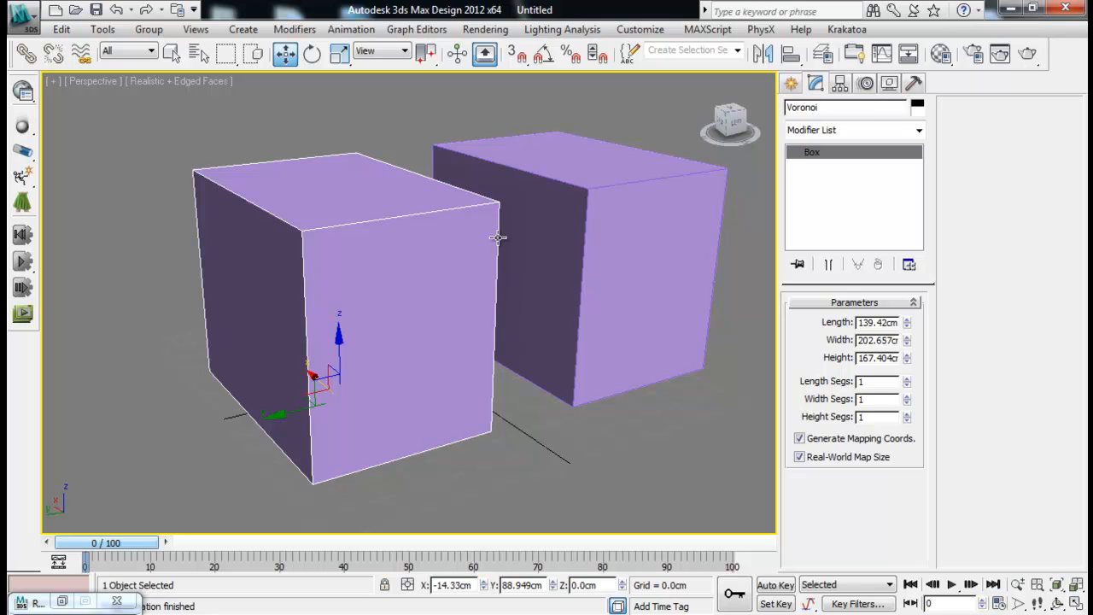
pyautogui.click(814, 130)
pyautogui.press('r')
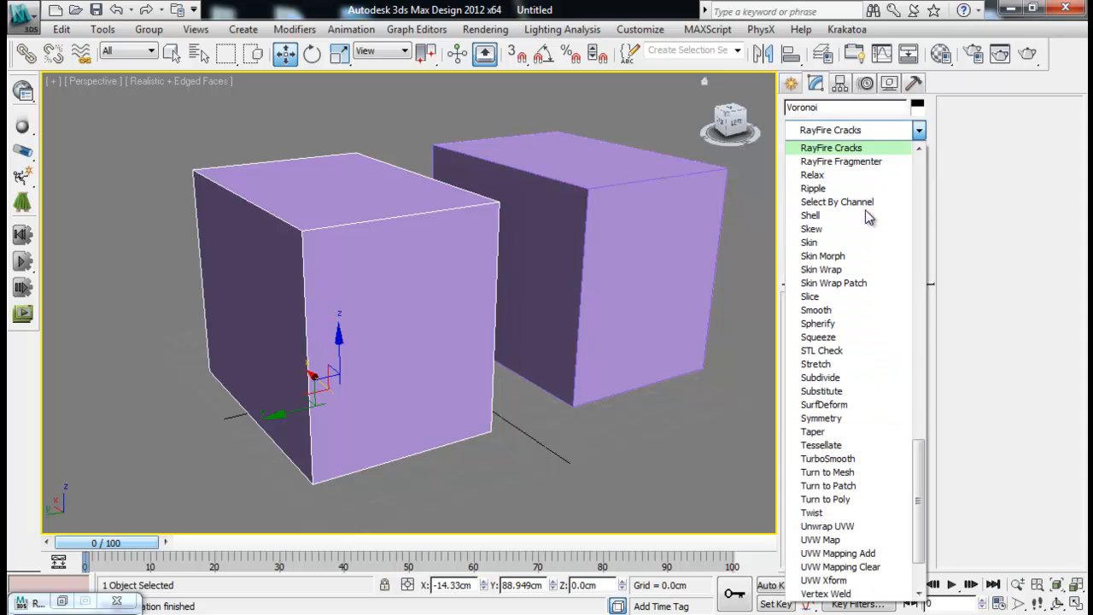
pyautogui.click(860, 163)
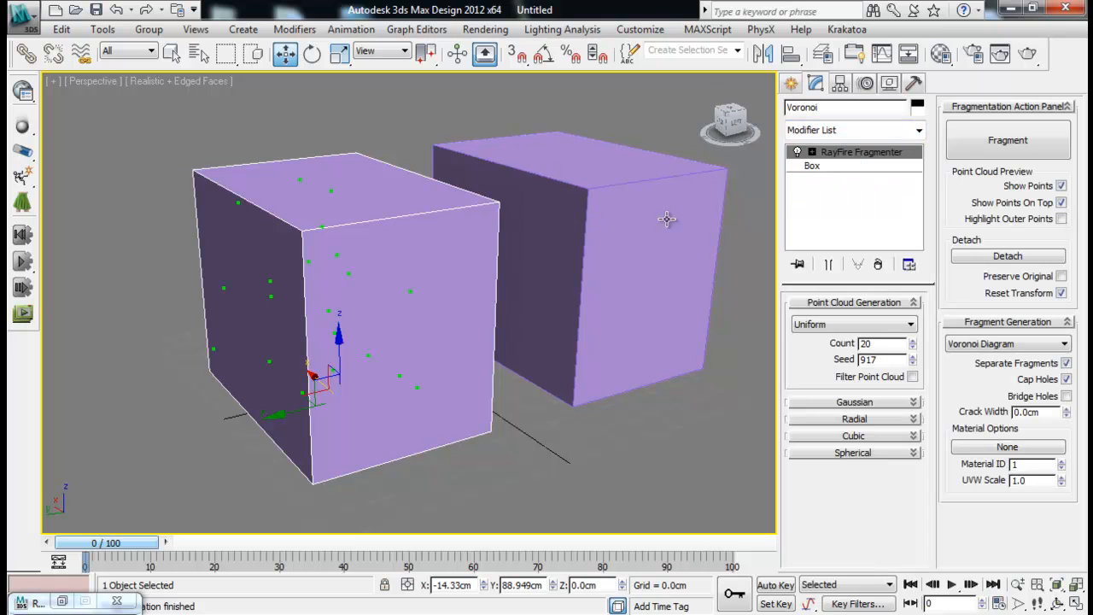
# - Review the modifier's point cloud distribution types and examine the Uniform points inside the Voronoi box from several angles
pyautogui.keyDown('alt'); pyautogui.moveTo(490, 249); pyautogui.dragTo(426, 308, button='middle'); pyautogui.keyUp('alt')
pyautogui.click(802, 325)
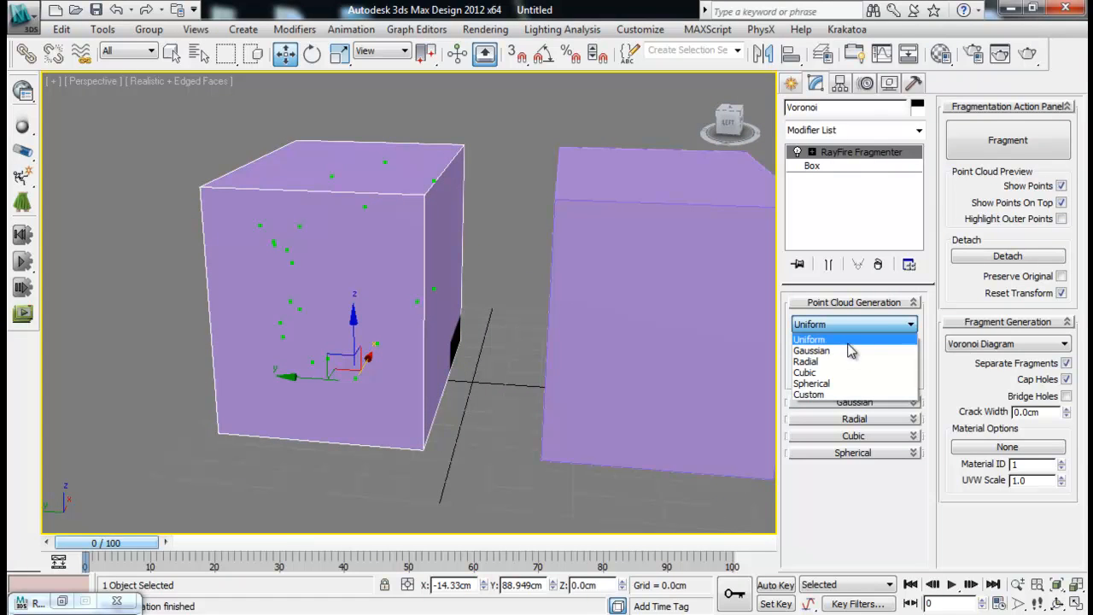
pyautogui.click(873, 329)
pyautogui.click(857, 325)
pyautogui.click(810, 345)
pyautogui.keyDown('alt'); pyautogui.moveTo(513, 325); pyautogui.dragTo(700, 220, button='middle'); pyautogui.keyUp('alt')
pyautogui.keyDown('alt'); pyautogui.moveTo(320, 381); pyautogui.dragTo(435, 367, button='middle'); pyautogui.keyUp('alt')
pyautogui.click(854, 324)
pyautogui.click(854, 337)
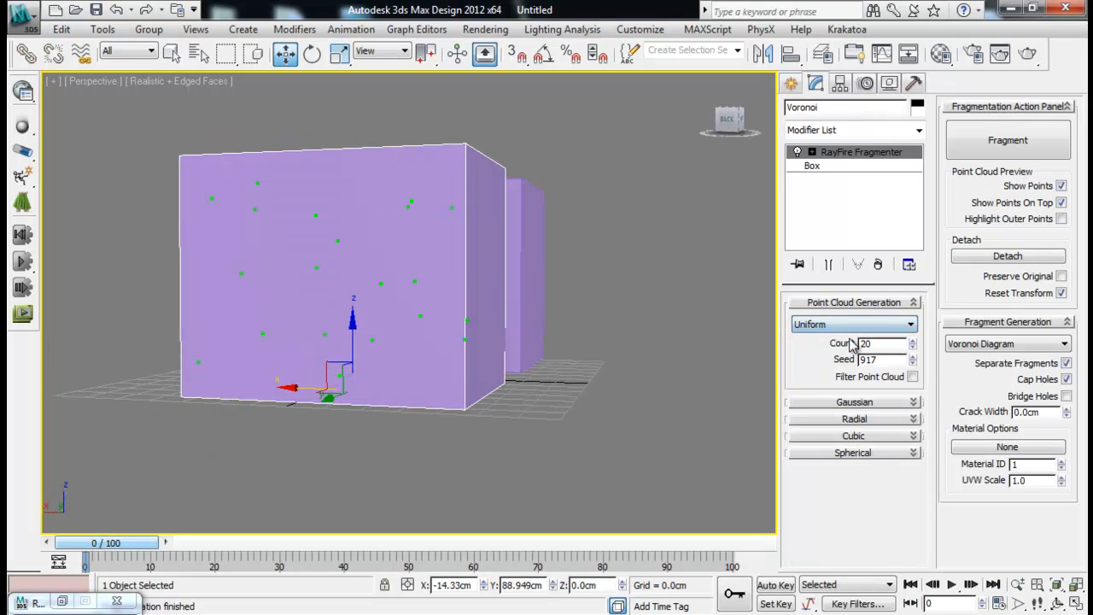
pyautogui.keyDown('alt'); pyautogui.moveTo(651, 327); pyautogui.dragTo(674, 343, button='middle'); pyautogui.keyUp('alt')
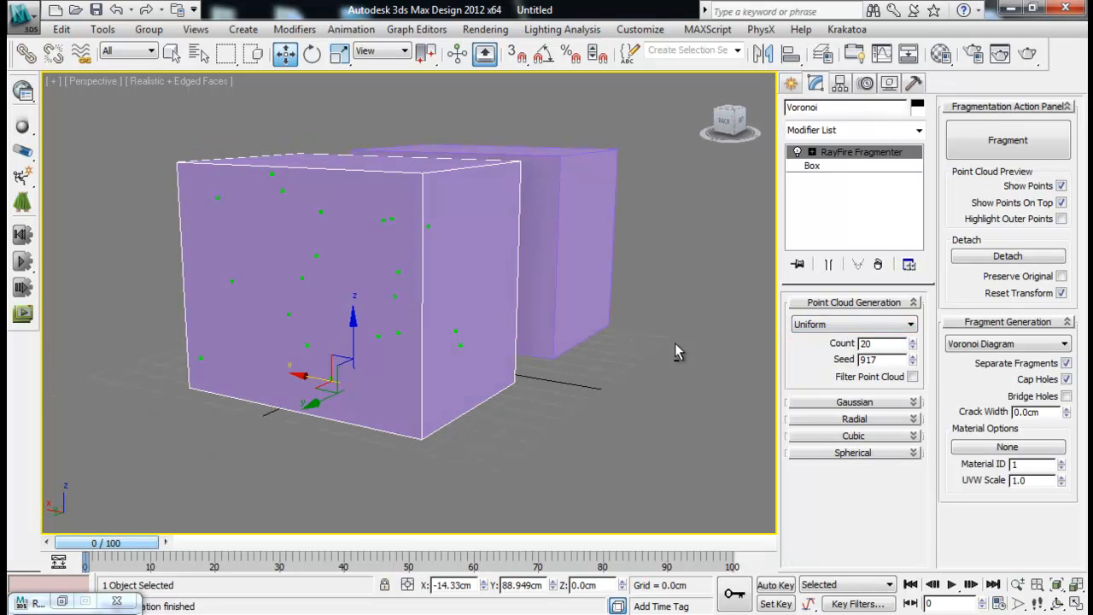
# - Fragment the Voronoi box with the modifier's Uniform point cloud, and remove the RayFire Fragmenter modifier from the box
pyautogui.click(988, 145)
pyautogui.keyDown('alt'); pyautogui.moveTo(448, 256); pyautogui.dragTo(380, 254, button='middle'); pyautogui.keyUp('alt')
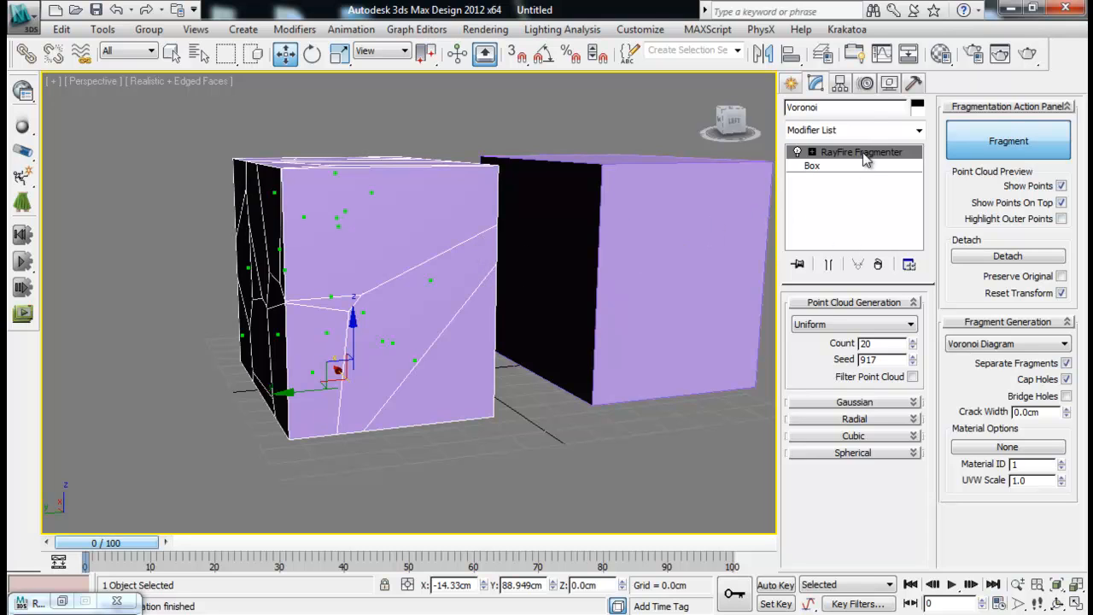
pyautogui.click(878, 264)
pyautogui.keyDown('alt'); pyautogui.moveTo(604, 233); pyautogui.dragTo(150, 456, button='middle'); pyautogui.keyUp('alt')
# - Restore the RayFire window clear of the boxes and set the fragmentation type to Voronoi - Uniform
pyautogui.click(61, 601)
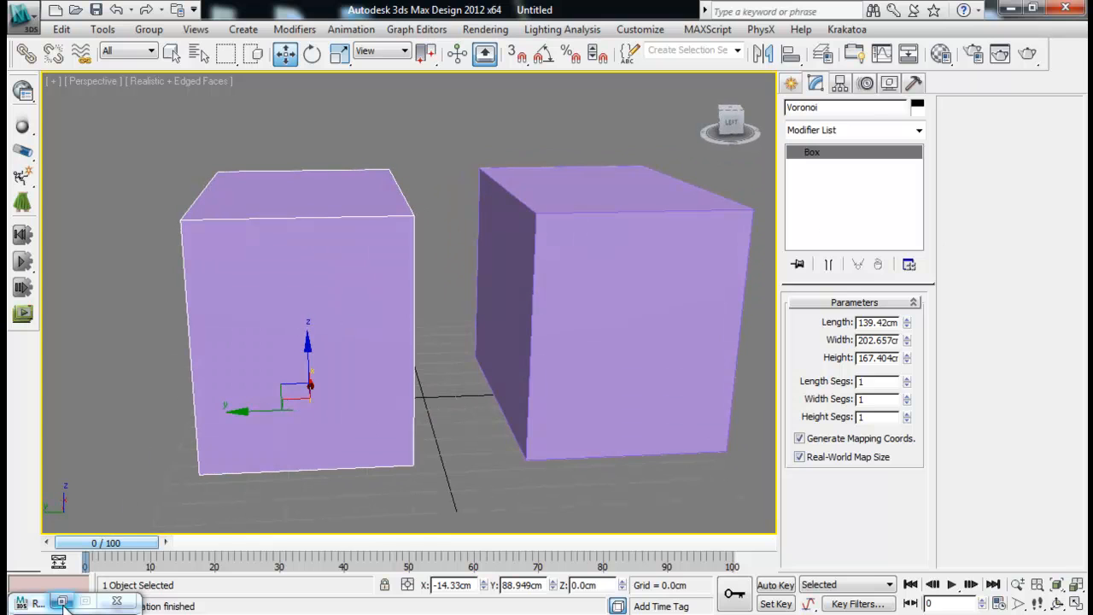
pyautogui.moveTo(548, 104); pyautogui.dragTo(809, 59)
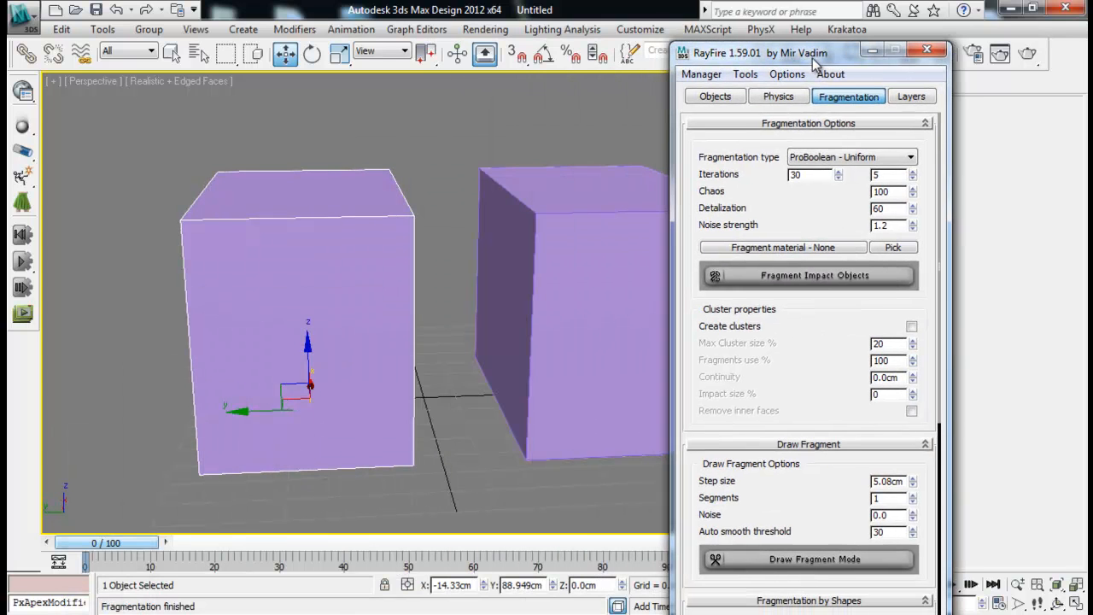
pyautogui.click(813, 164)
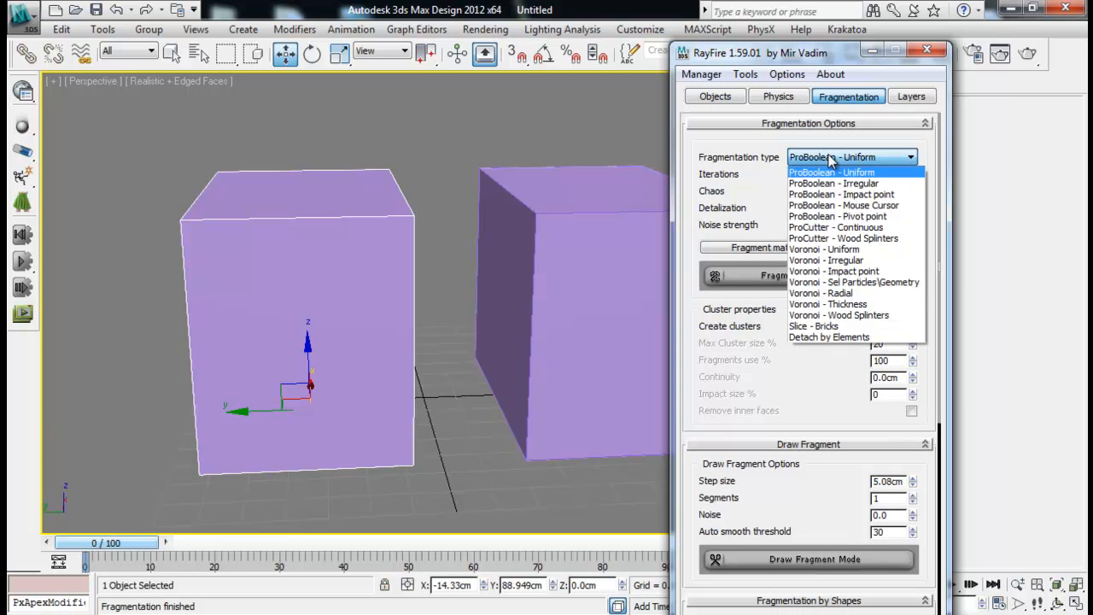
pyautogui.click(841, 253)
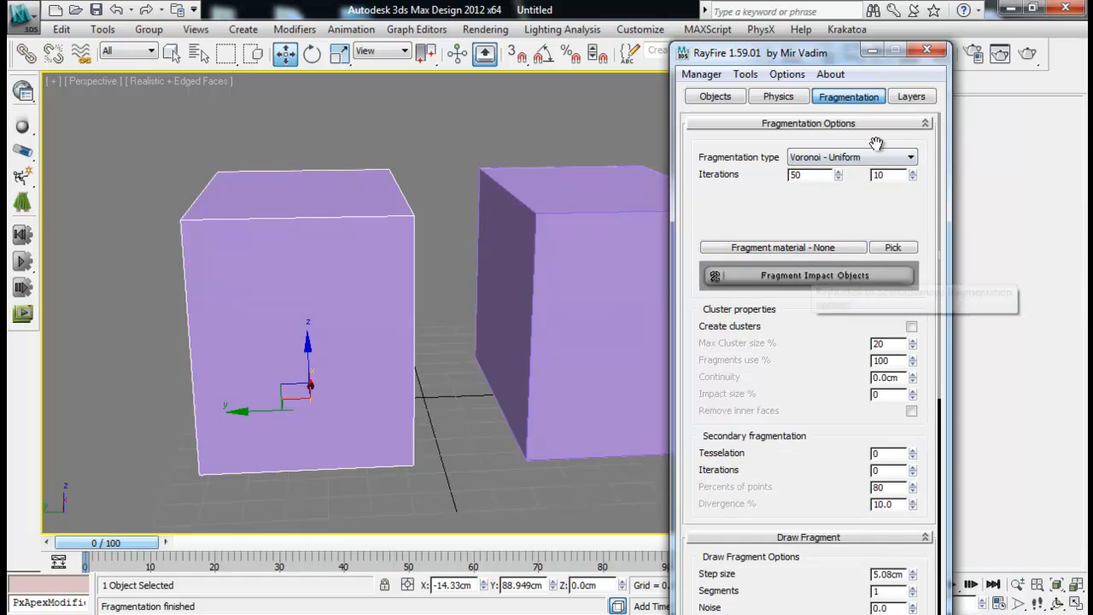
# - Set the second Iterations value to 0, keeping the first one at 50
pyautogui.moveTo(584, 202); pyautogui.dragTo(509, 219, button='middle')
pyautogui.click(504, 229)
pyautogui.click(223, 245)
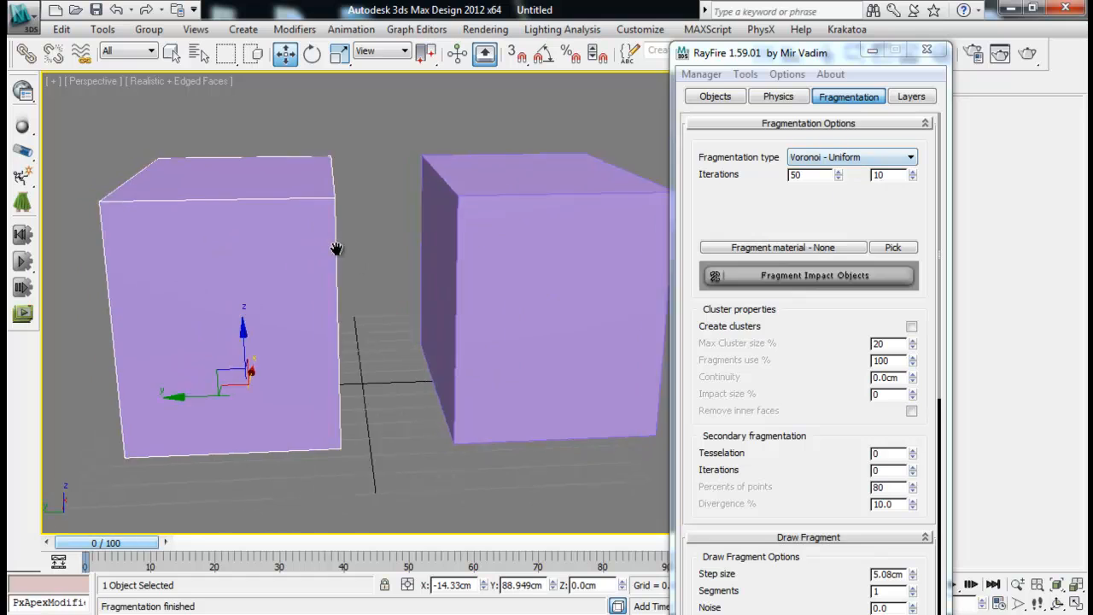
pyautogui.keyDown('alt'); pyautogui.moveTo(327, 248); pyautogui.dragTo(393, 246, button='middle'); pyautogui.keyUp('alt')
pyautogui.moveTo(899, 176); pyautogui.dragTo(809, 170)
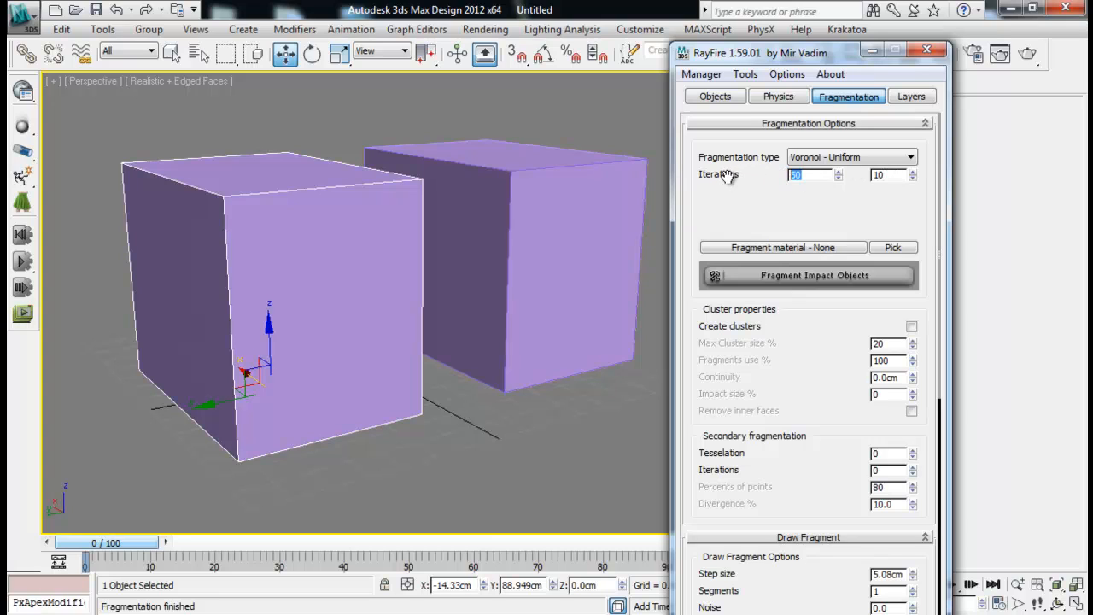
pyautogui.keyDown('alt'); pyautogui.moveTo(511, 195); pyautogui.dragTo(501, 220, button='middle'); pyautogui.keyUp('alt')
pyautogui.moveTo(885, 177); pyautogui.dragTo(661, 170)
# - Check the impact objects list and fragment the Voronoi box with Voronoi - Uniform at 50 iterations
pyautogui.click(712, 97)
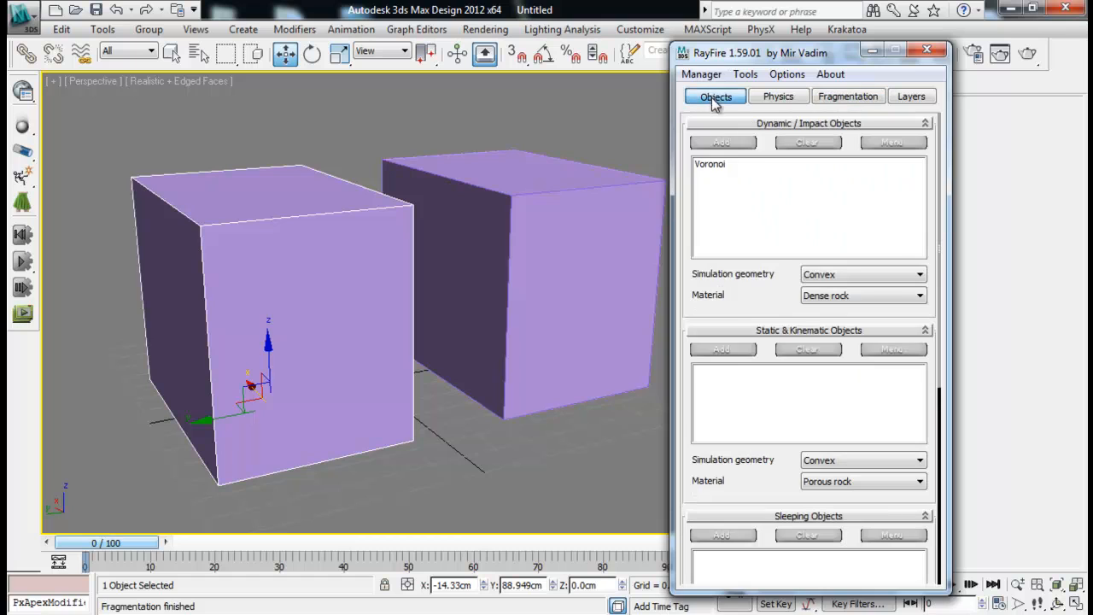
pyautogui.click(848, 96)
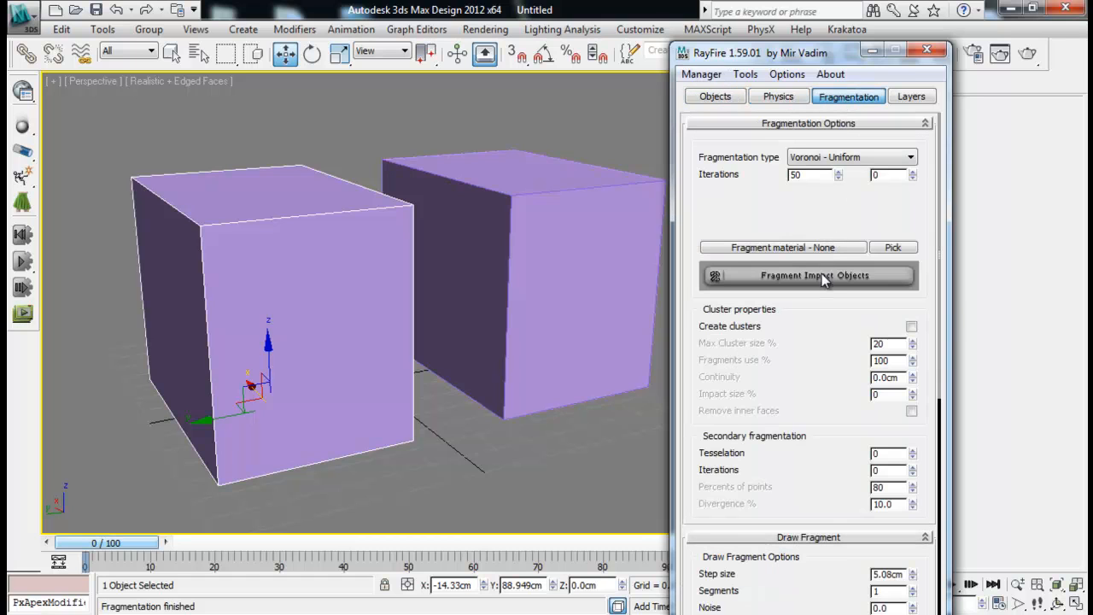
pyautogui.click(822, 276)
pyautogui.keyDown('alt'); pyautogui.moveTo(389, 254); pyautogui.dragTo(352, 239, button='middle'); pyautogui.keyUp('alt')
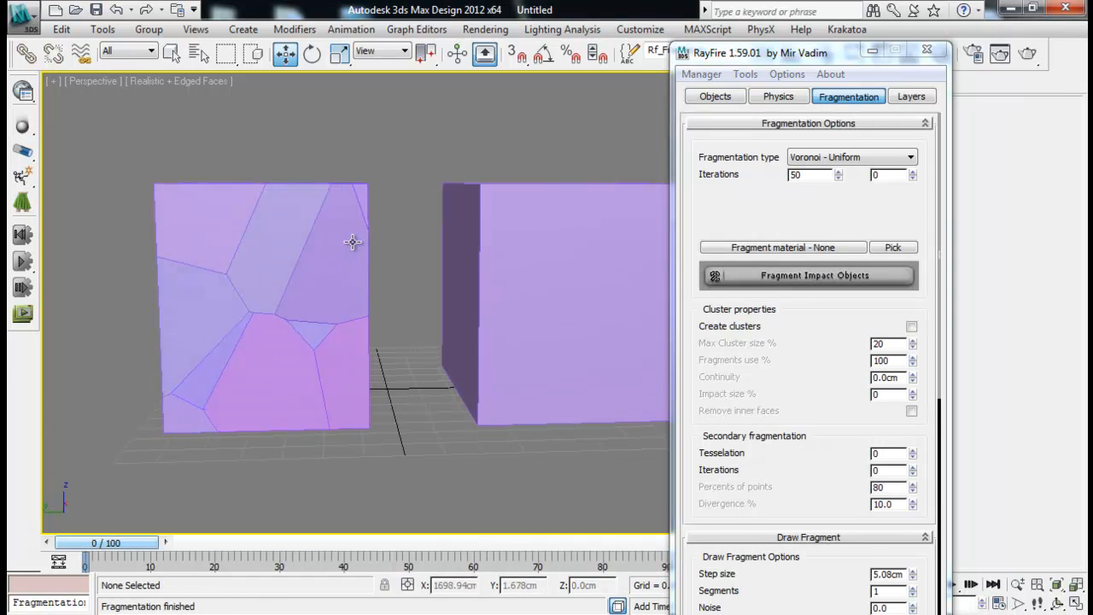
# - Select all pieces of the Voronoi box to check the fragment count, and delete the fragments
pyautogui.moveTo(135, 153); pyautogui.dragTo(389, 468)
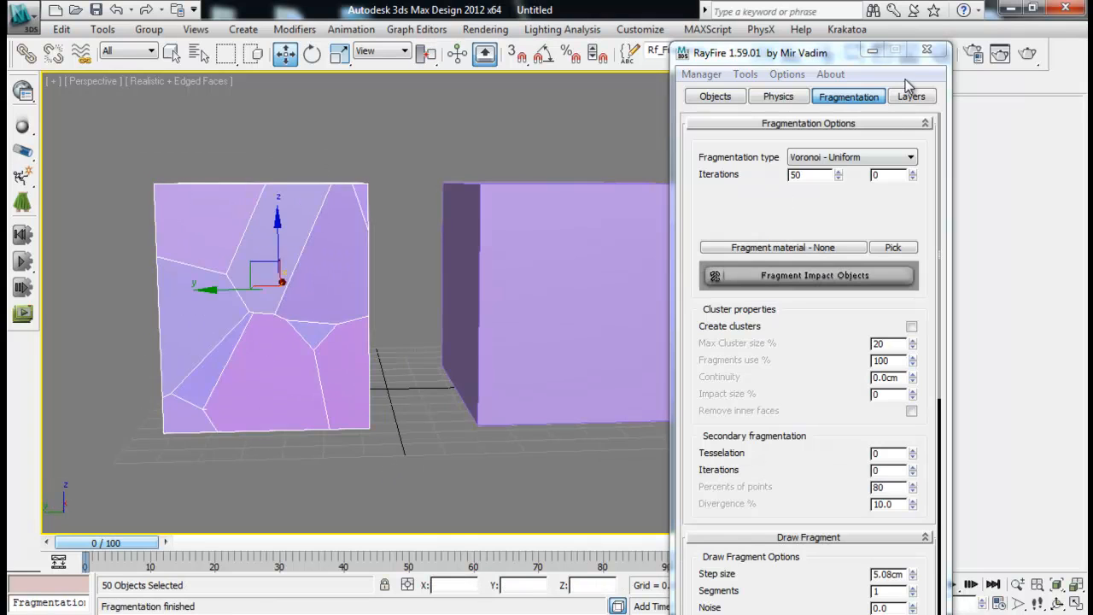
pyautogui.click(873, 52)
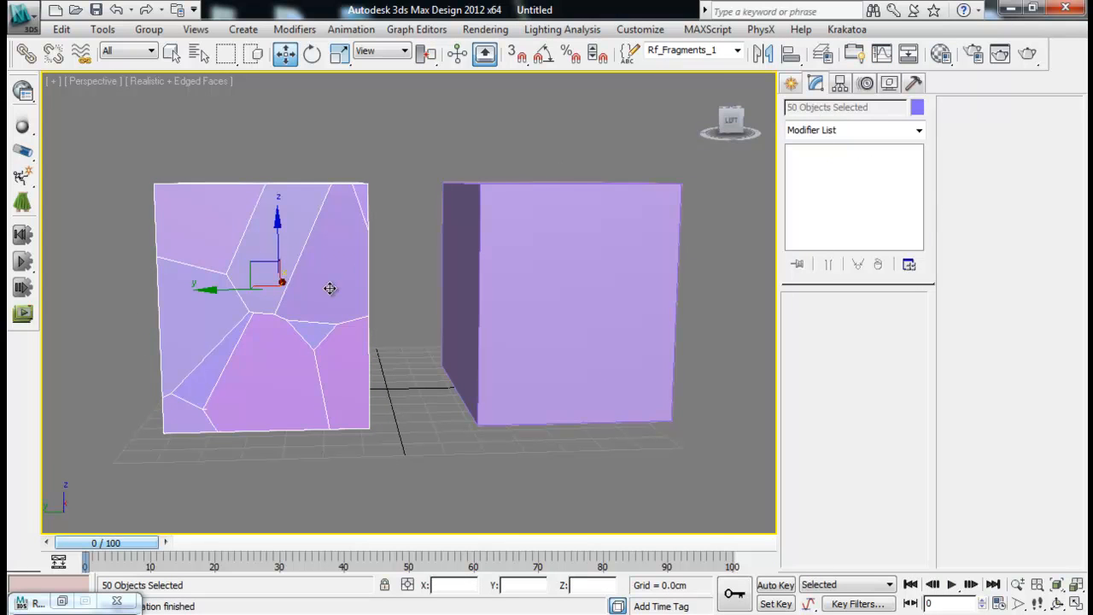
pyautogui.click(62, 602)
pyautogui.click(701, 74)
pyautogui.click(714, 112)
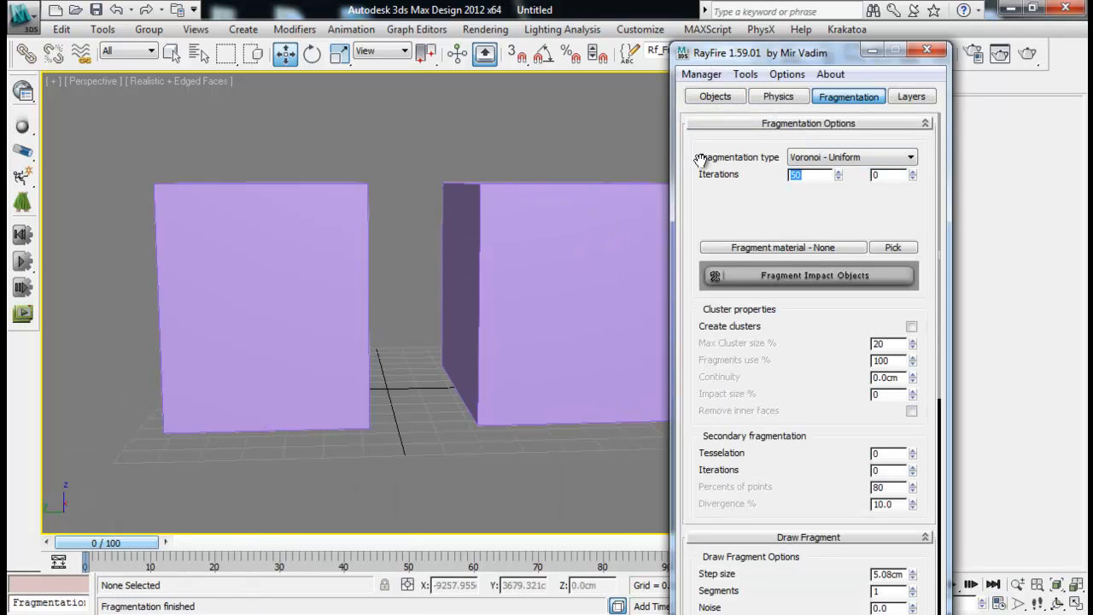
# - Fragment the Voronoi box with Voronoi - Uniform at 100 iterations and select all its pieces to check the fragment count
pyautogui.click(795, 282)
pyautogui.moveTo(104, 150); pyautogui.dragTo(414, 451)
pyautogui.moveTo(787, 57); pyautogui.dragTo(859, 77)
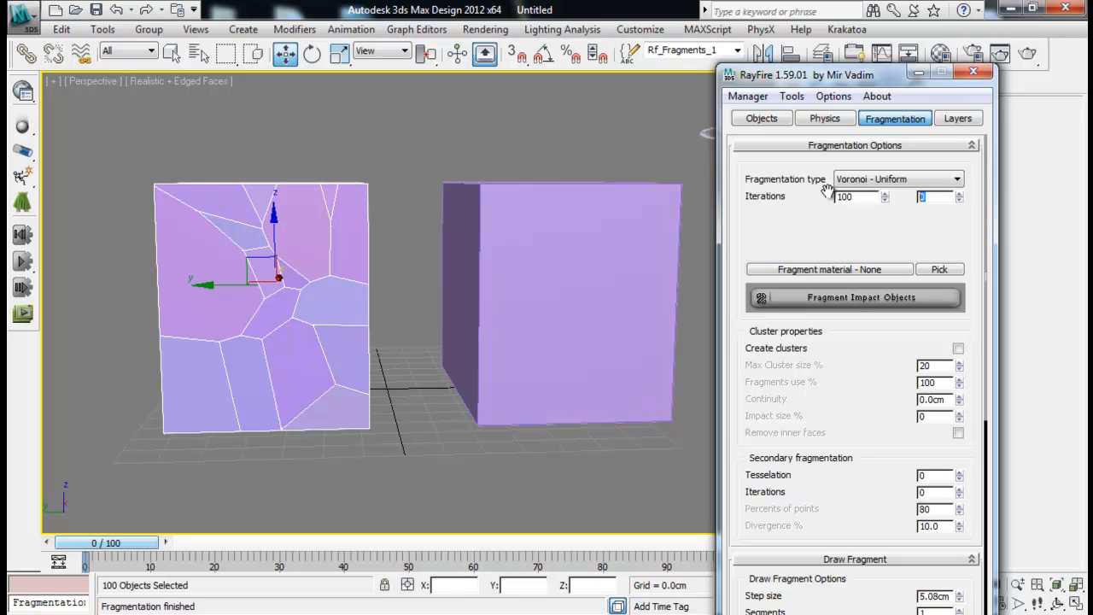
# - Delete the fragments and fragment the Voronoi box again with Iterations values of 100 and 50
pyautogui.click(748, 96)
pyautogui.click(762, 134)
pyautogui.click(833, 297)
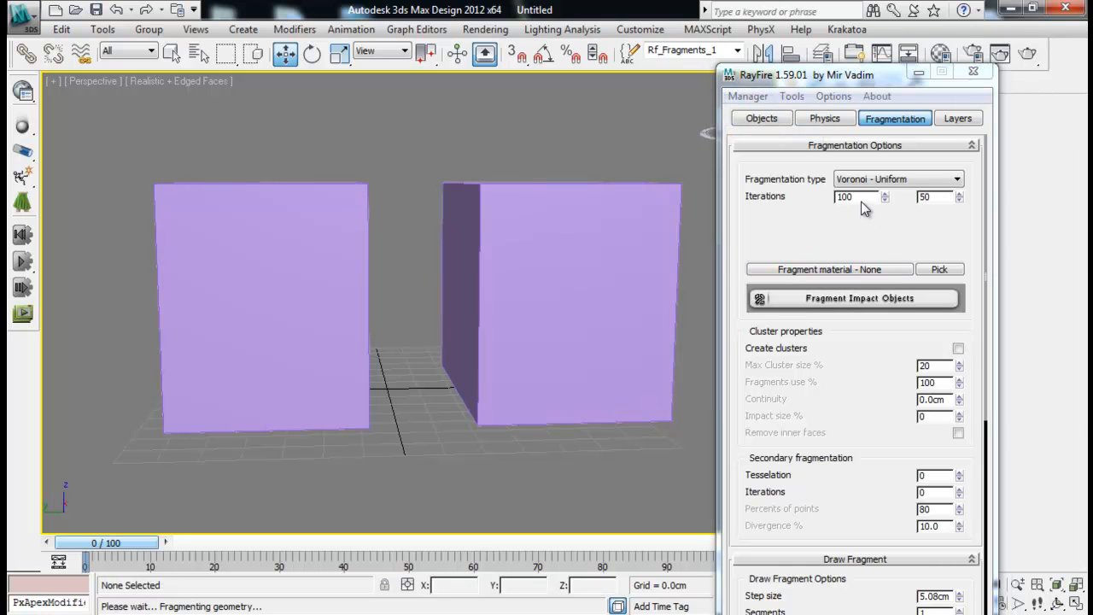
# - Minimize the RayFire window and select all pieces of the Voronoi box to check the fragment count and the pattern on its sides
pyautogui.click(919, 74)
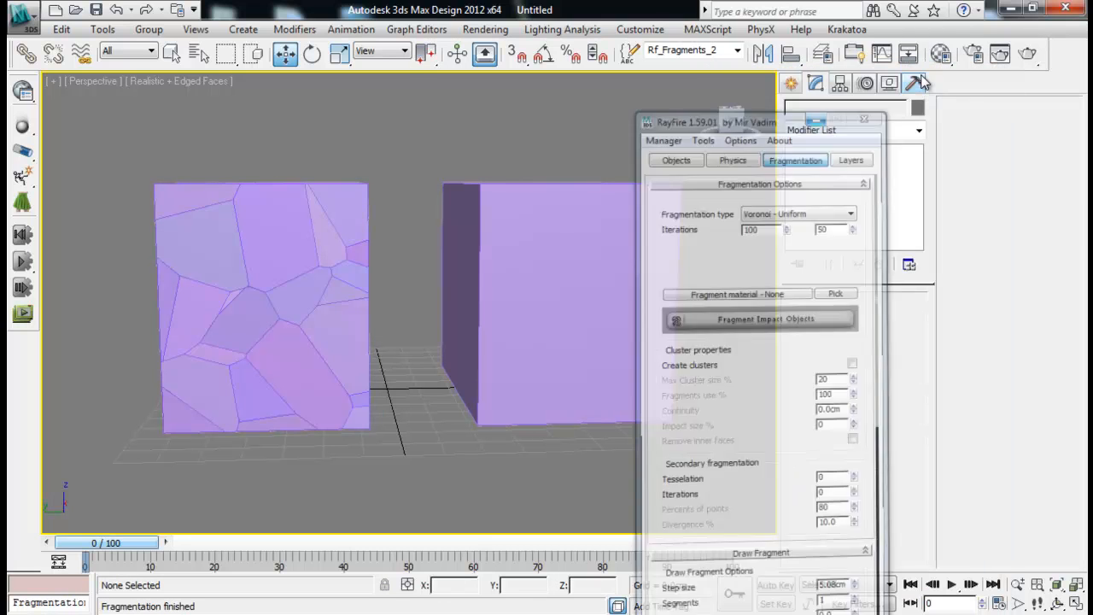
pyautogui.moveTo(105, 143); pyautogui.dragTo(386, 473)
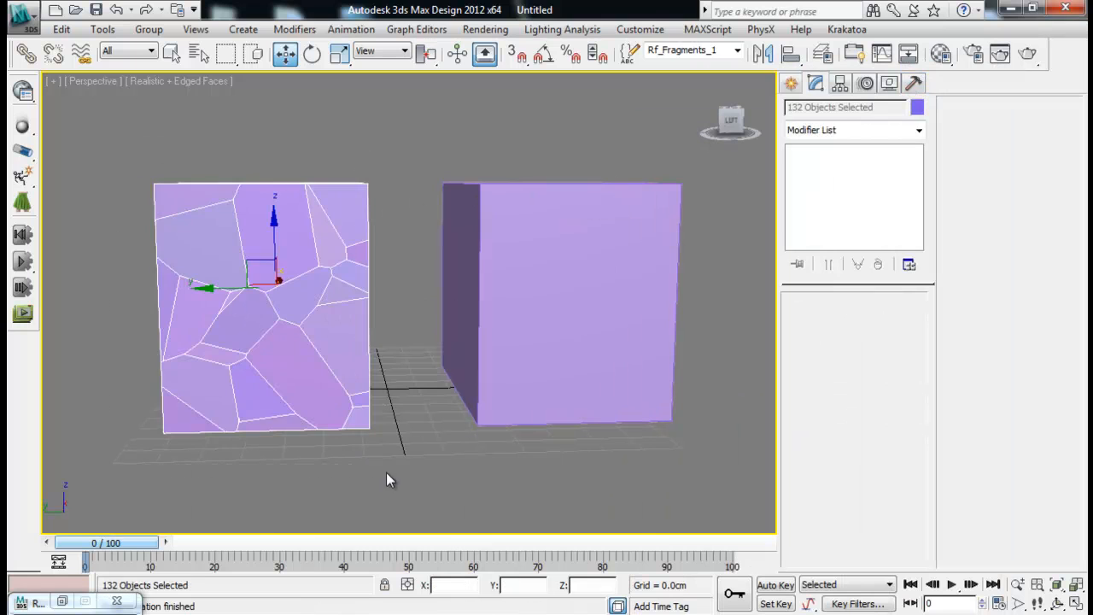
pyautogui.keyDown('alt'); pyautogui.moveTo(352, 244); pyautogui.dragTo(425, 275, button='middle'); pyautogui.keyUp('alt')
pyautogui.keyDown('alt'); pyautogui.moveTo(195, 253); pyautogui.dragTo(121, 318, button='middle'); pyautogui.keyUp('alt')
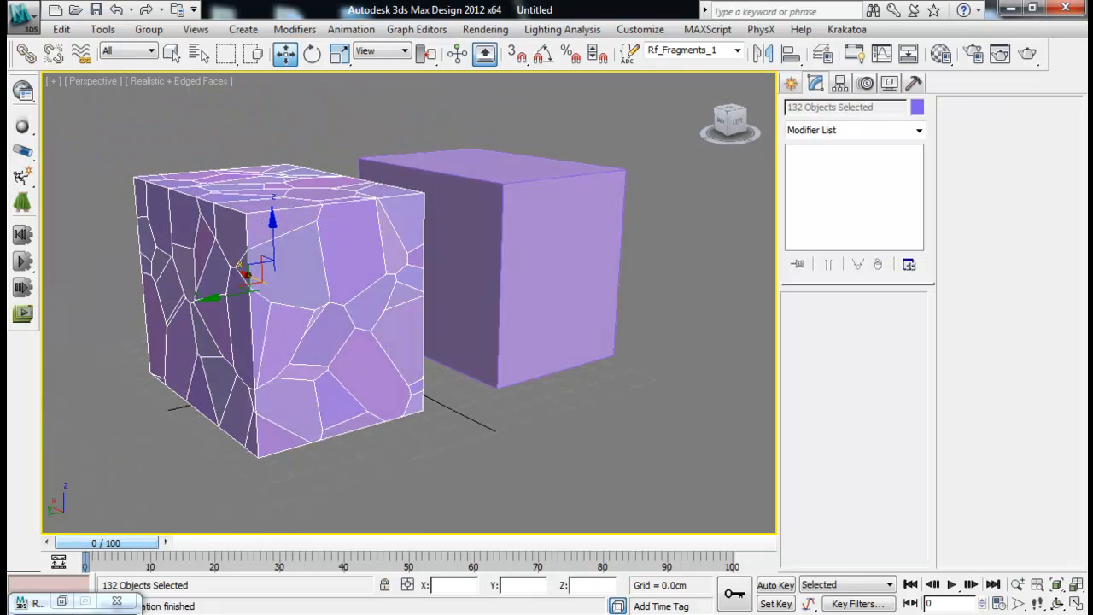
# - Restore the RayFire window and set the fragmentation type to Voronoi - Irregular
pyautogui.click(61, 601)
pyautogui.click(905, 181)
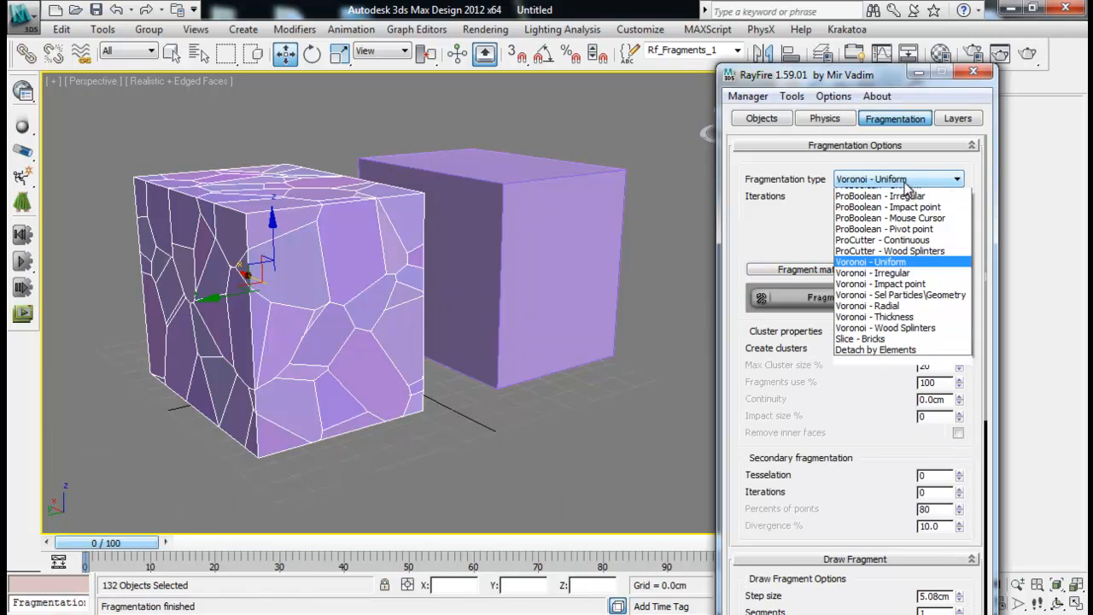
pyautogui.click(902, 279)
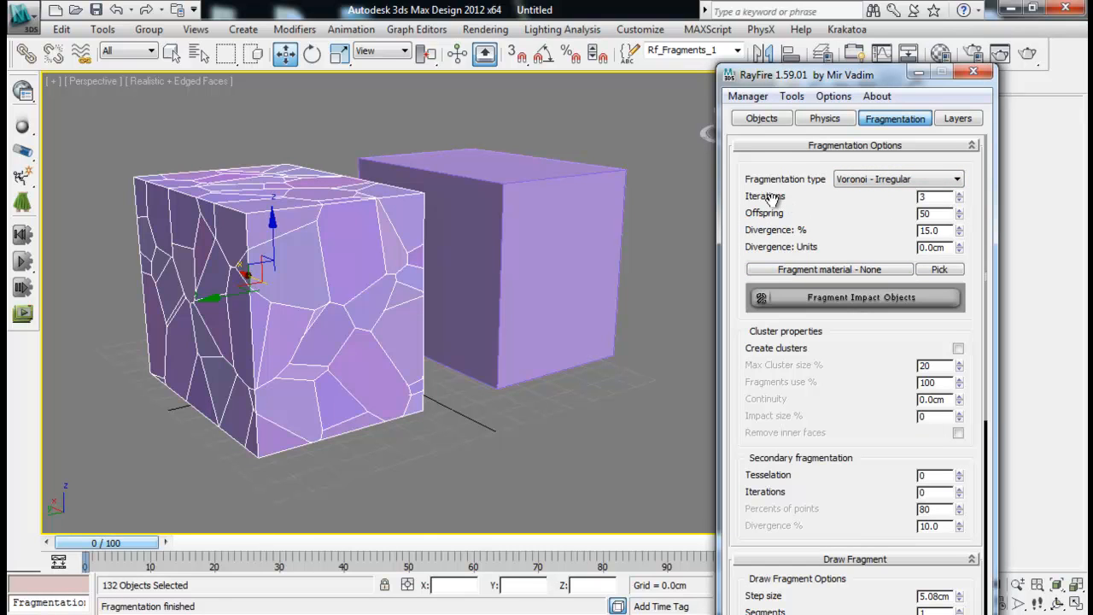
pyautogui.click(872, 182)
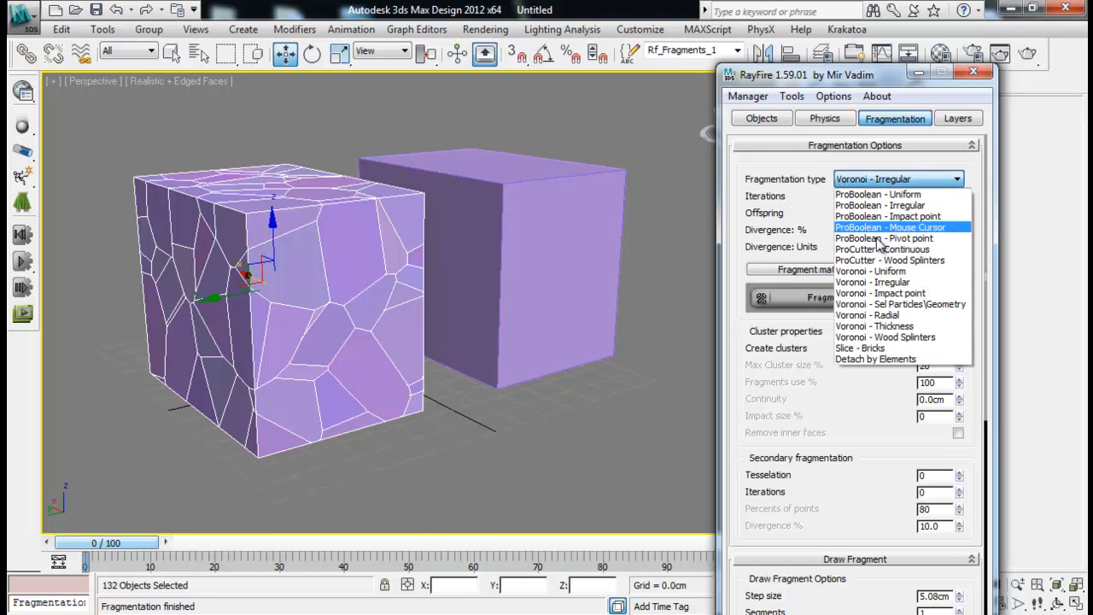
pyautogui.click(880, 269)
pyautogui.click(880, 183)
pyautogui.scroll(3, 880, 188)
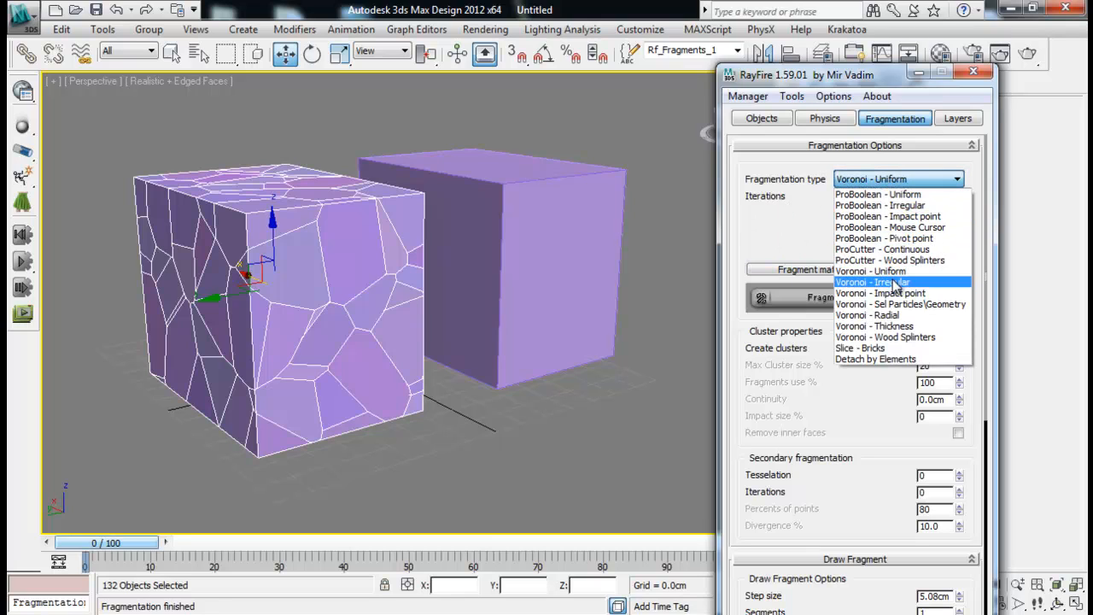
pyautogui.click(880, 283)
# - Delete the uniform fragments and fragment the Voronoi box with Voronoi - Irregular at 3 iterations, 50 offspring and 15% divergence
pyautogui.click(748, 95)
pyautogui.click(759, 134)
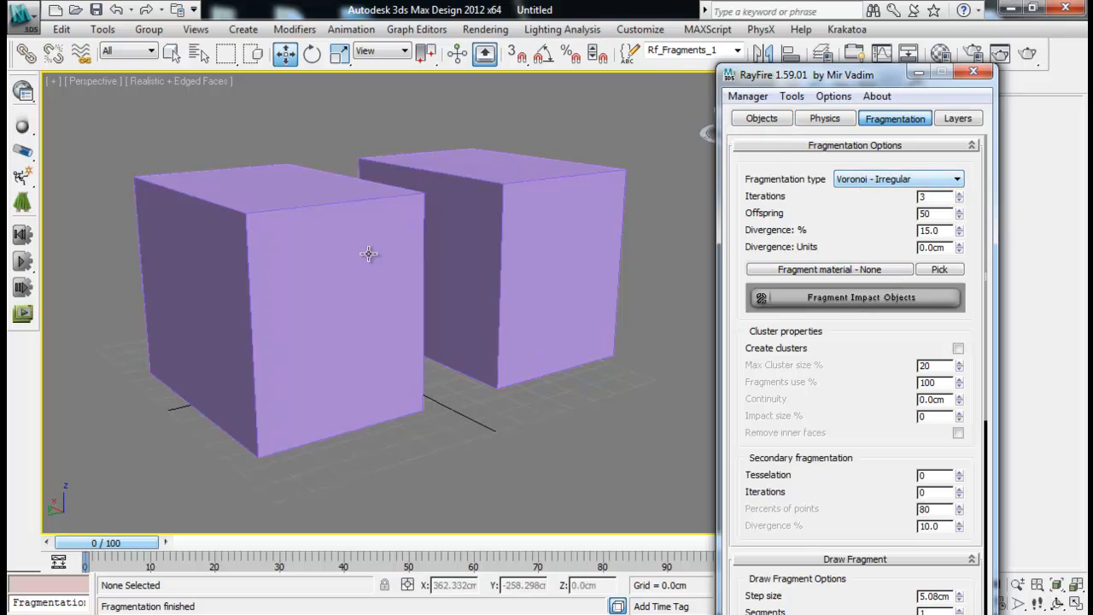
pyautogui.moveTo(309, 273); pyautogui.dragTo(299, 250, button='middle')
pyautogui.click(240, 233)
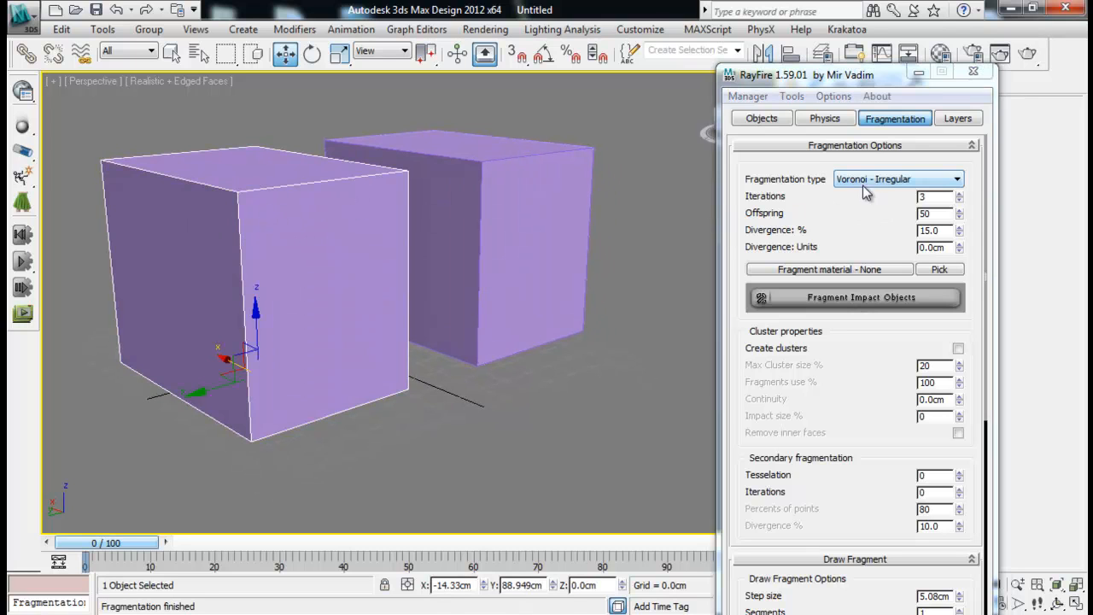
pyautogui.click(851, 295)
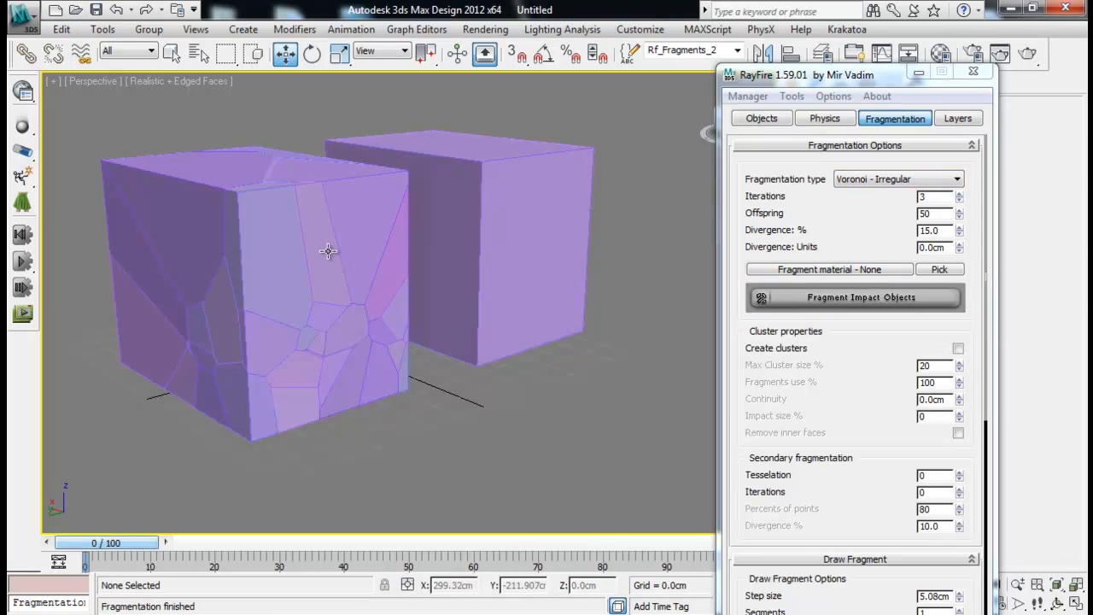
# - Lift the large upper corner fragment about 80 cm out of the box to compare the fragment sizes
pyautogui.keyDown('alt'); pyautogui.moveTo(381, 255); pyautogui.dragTo(465, 259, button='middle'); pyautogui.keyUp('alt')
pyautogui.click(265, 262)
pyautogui.keyDown('alt'); pyautogui.moveTo(391, 261); pyautogui.dragTo(327, 258, button='middle'); pyautogui.keyUp('alt')
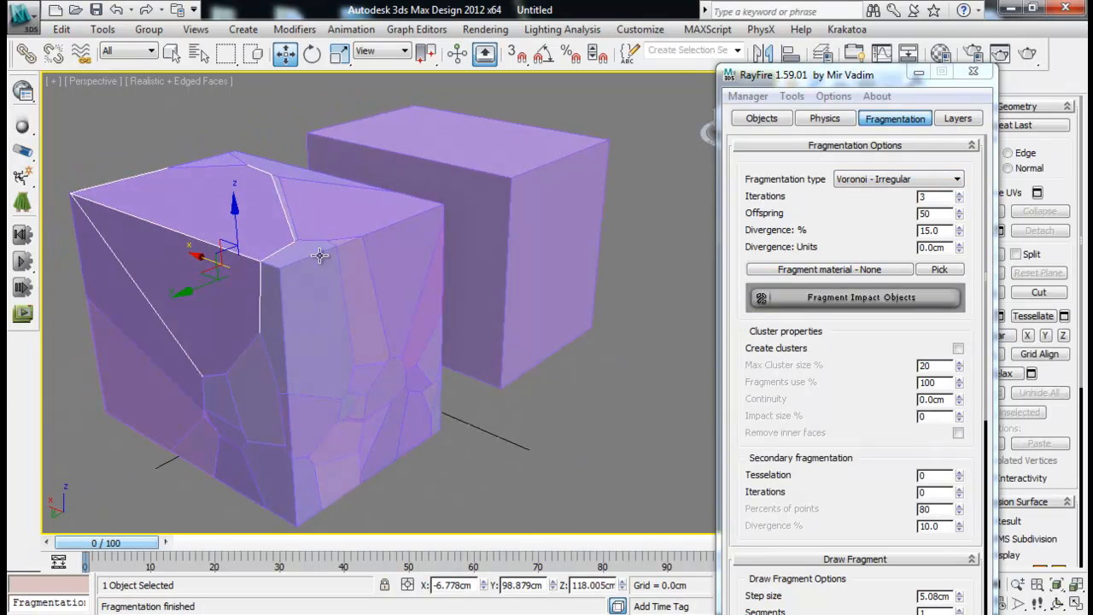
pyautogui.moveTo(237, 220); pyautogui.dragTo(233, 100)
pyautogui.keyDown('alt'); pyautogui.moveTo(358, 294); pyautogui.dragTo(342, 251, button='middle'); pyautogui.keyUp('alt')
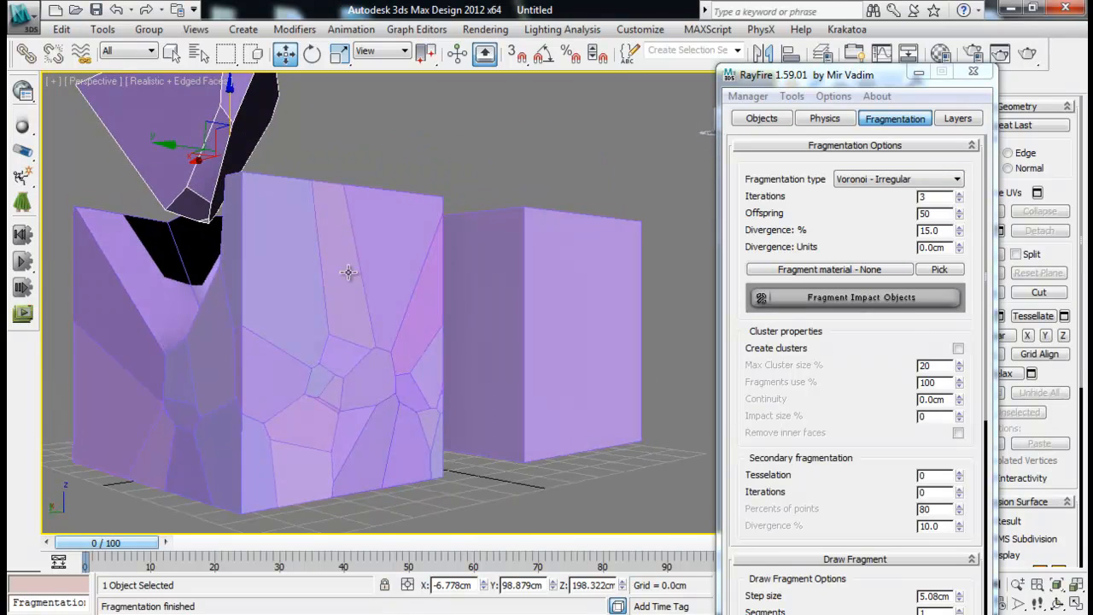
# - Try to pull a small fragment out of the dense cluster on the box's side, and undo the fragment moves
pyautogui.click(337, 395)
pyautogui.keyDown('alt'); pyautogui.moveTo(358, 394); pyautogui.dragTo(454, 403, button='middle'); pyautogui.keyUp('alt')
pyautogui.moveTo(281, 385); pyautogui.dragTo(490, 395)
pyautogui.hotkey('ctrl', 'z')
pyautogui.hotkey('ctrl', 'z')
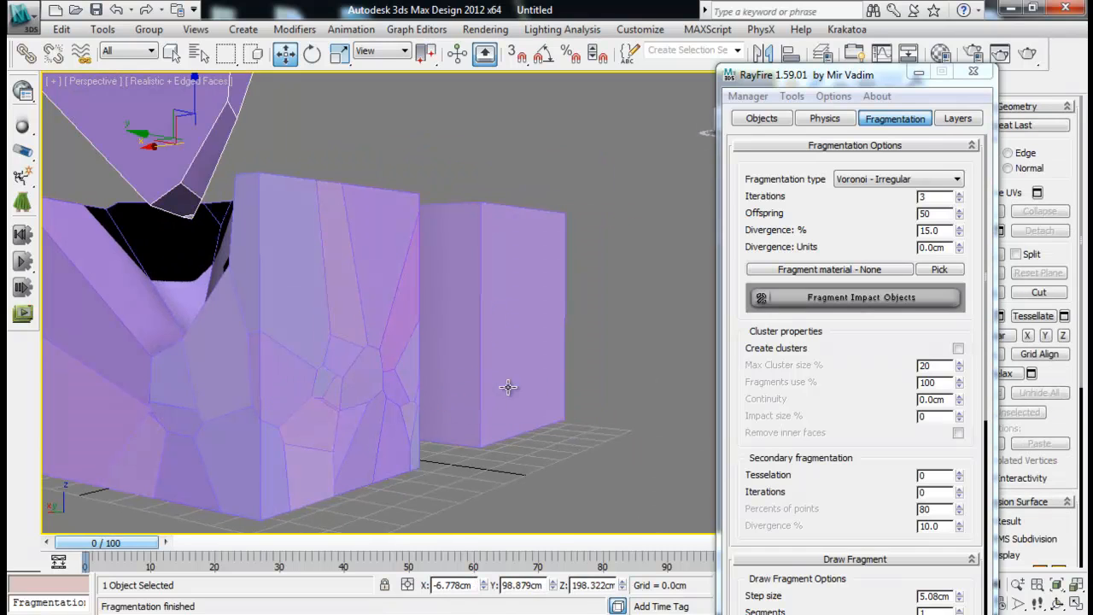
pyautogui.hotkey('ctrl', 'z')
# - Delete the Voronoi - Irregular fragments to bring back the intact box
pyautogui.click(748, 95)
pyautogui.click(764, 132)
pyautogui.moveTo(505, 247); pyautogui.dragTo(537, 235, button='middle')
pyautogui.keyDown('alt'); pyautogui.moveTo(461, 268); pyautogui.dragTo(473, 276, button='middle'); pyautogui.keyUp('alt')
# - Set Iterations to 1 and Offspring to 100 for Voronoi - Irregular
pyautogui.moveTo(931, 196); pyautogui.dragTo(871, 195)
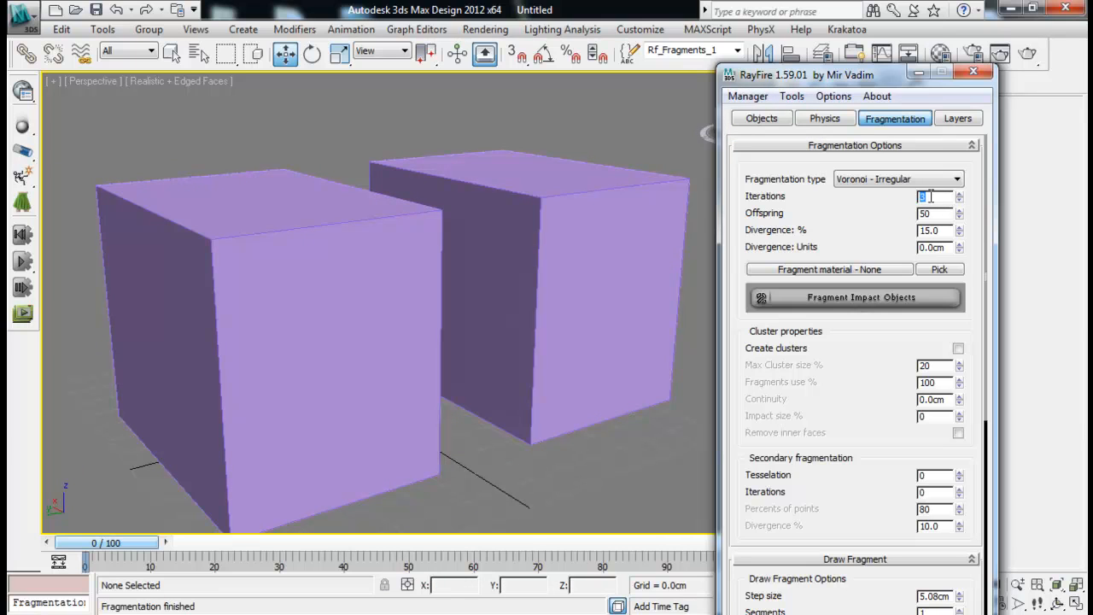
pyautogui.keyDown('alt'); pyautogui.moveTo(495, 231); pyautogui.dragTo(361, 214, button='middle'); pyautogui.keyUp('alt')
pyautogui.moveTo(947, 199); pyautogui.dragTo(830, 196)
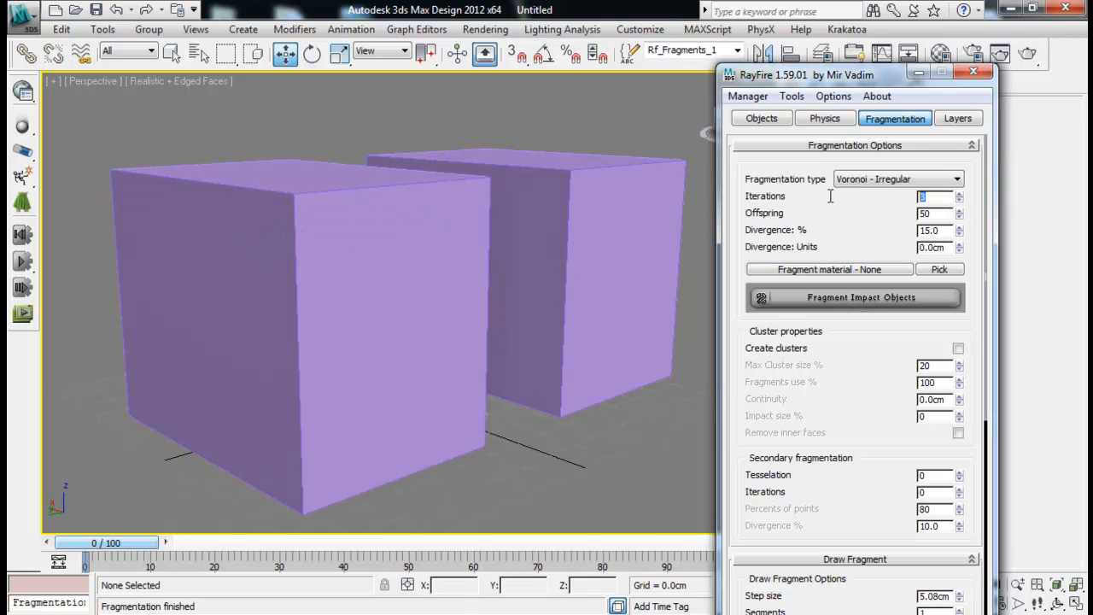
pyautogui.keyDown('alt'); pyautogui.moveTo(481, 251); pyautogui.dragTo(420, 214, button='middle'); pyautogui.keyUp('alt')
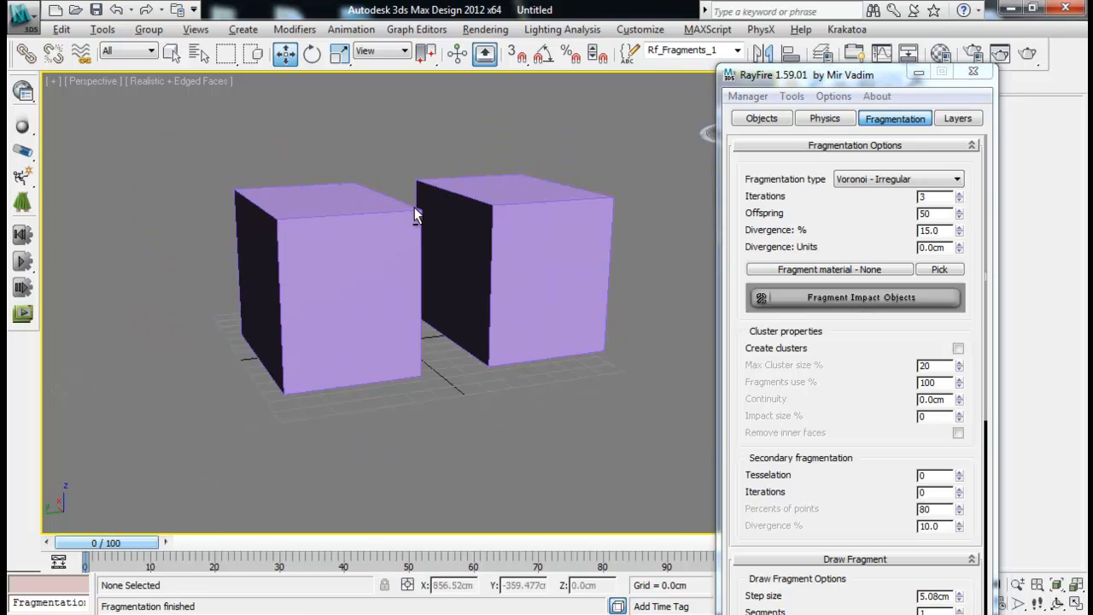
pyautogui.moveTo(935, 213); pyautogui.dragTo(879, 207)
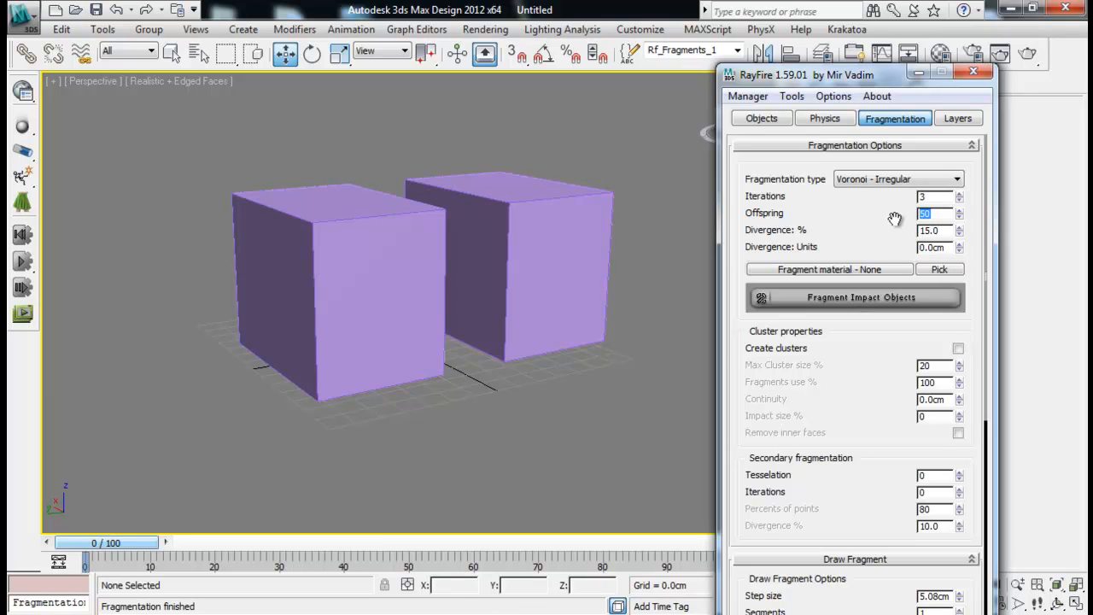
pyautogui.doubleClick(942, 230)
pyautogui.press('Return')
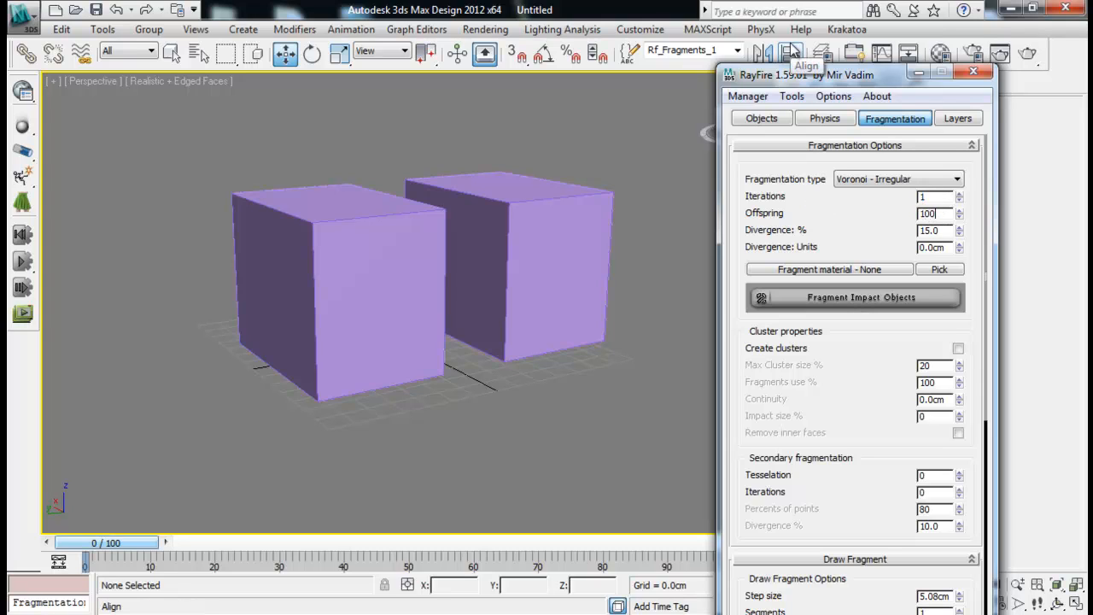
# - Set Divergence % to 1.0, fragment the Voronoi box and inspect the fragments from several sides
pyautogui.press('Tab')
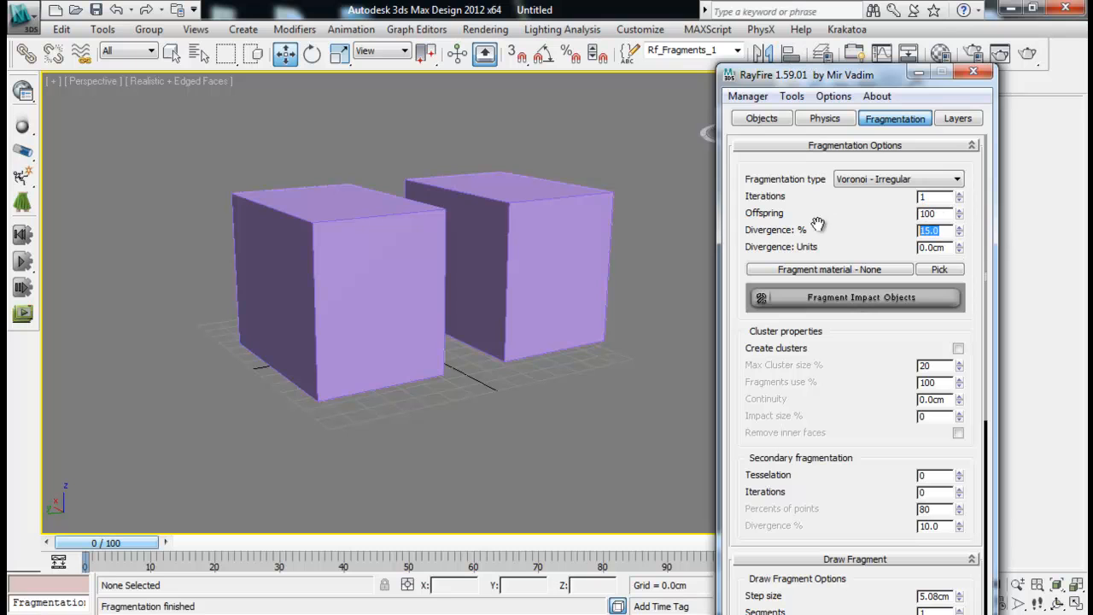
pyautogui.click(862, 297)
pyautogui.keyDown('alt'); pyautogui.moveTo(464, 281); pyautogui.dragTo(317, 289, button='middle'); pyautogui.keyUp('alt')
pyautogui.keyDown('alt'); pyautogui.moveTo(341, 202); pyautogui.dragTo(459, 256, button='middle'); pyautogui.keyUp('alt')
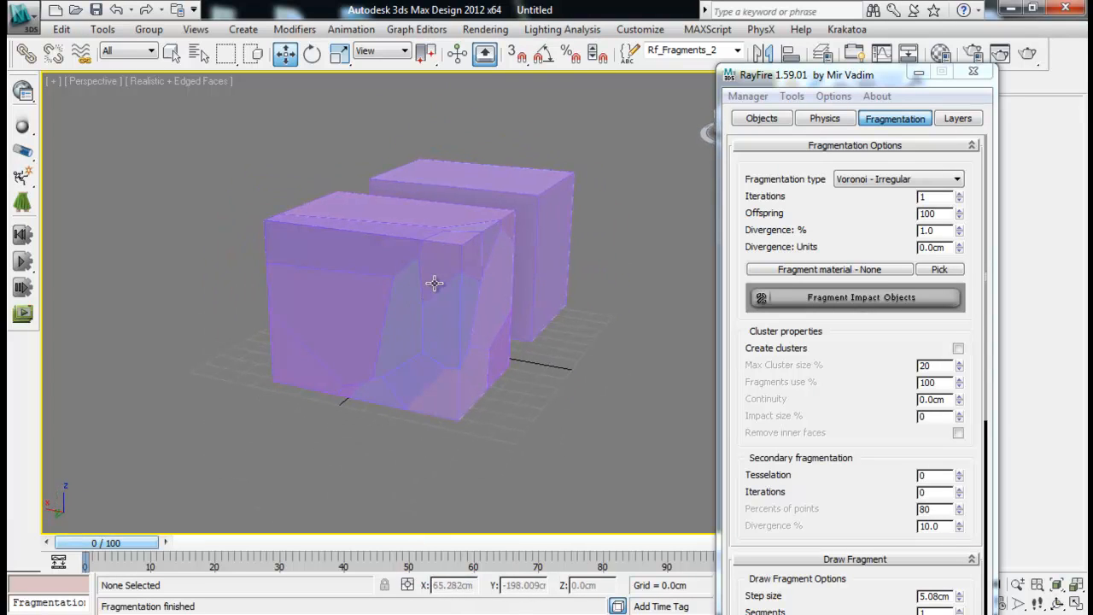
pyautogui.moveTo(427, 296); pyautogui.dragTo(418, 305, button='middle')
# - Delete the fragments, fragment the Voronoi box again with Offspring at 500, and inspect the dense cluster of pieces
pyautogui.click(748, 99)
pyautogui.click(767, 134)
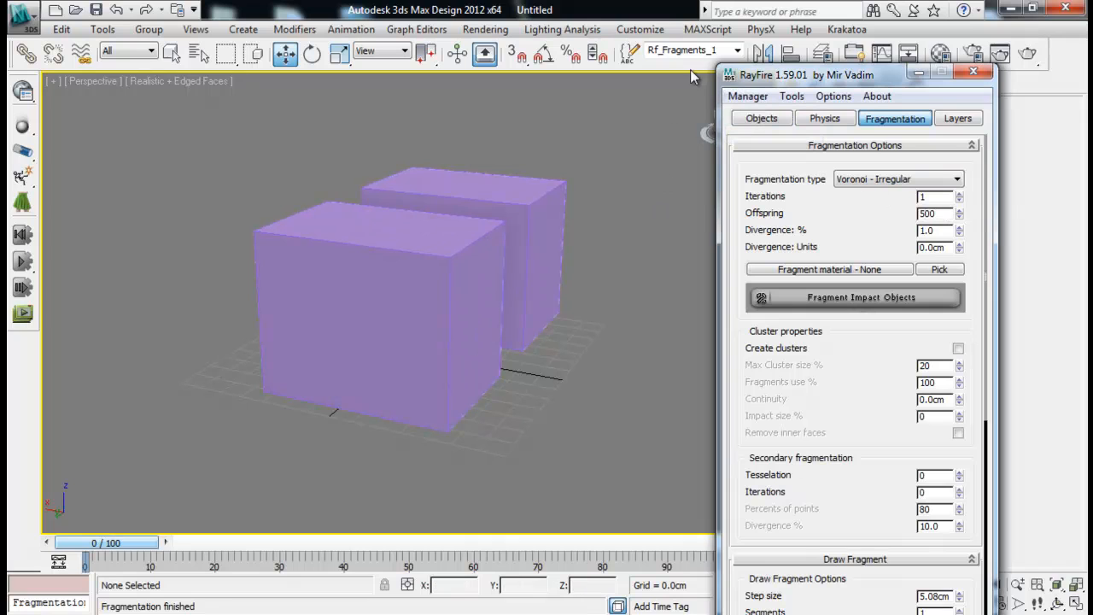
pyautogui.click(841, 301)
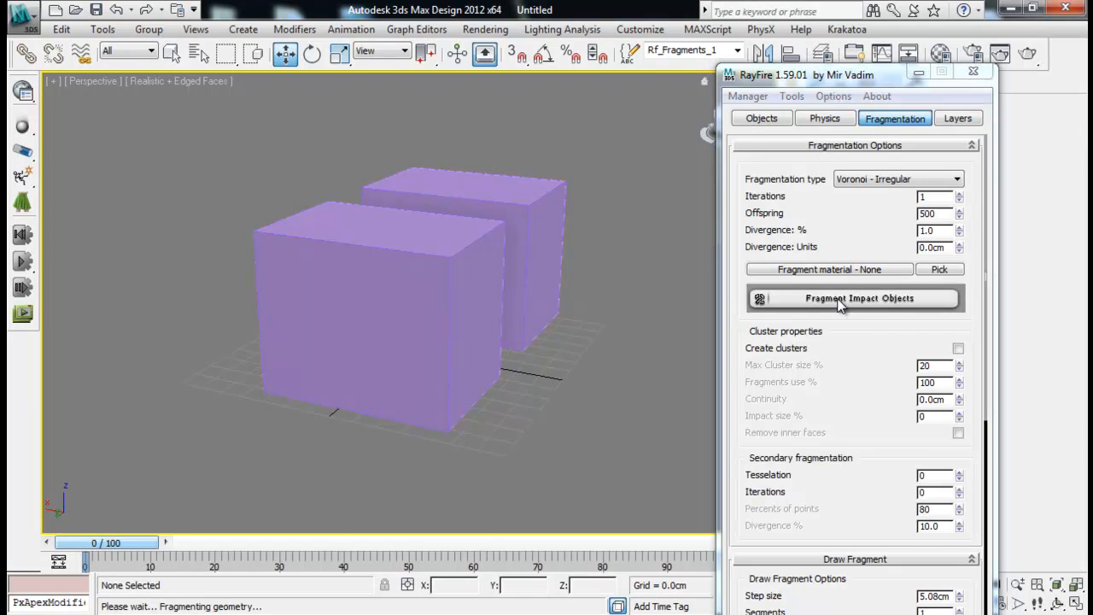
pyautogui.keyDown('alt'); pyautogui.moveTo(415, 274); pyautogui.dragTo(443, 327, button='middle'); pyautogui.keyUp('alt')
pyautogui.scroll(3, 426, 325)
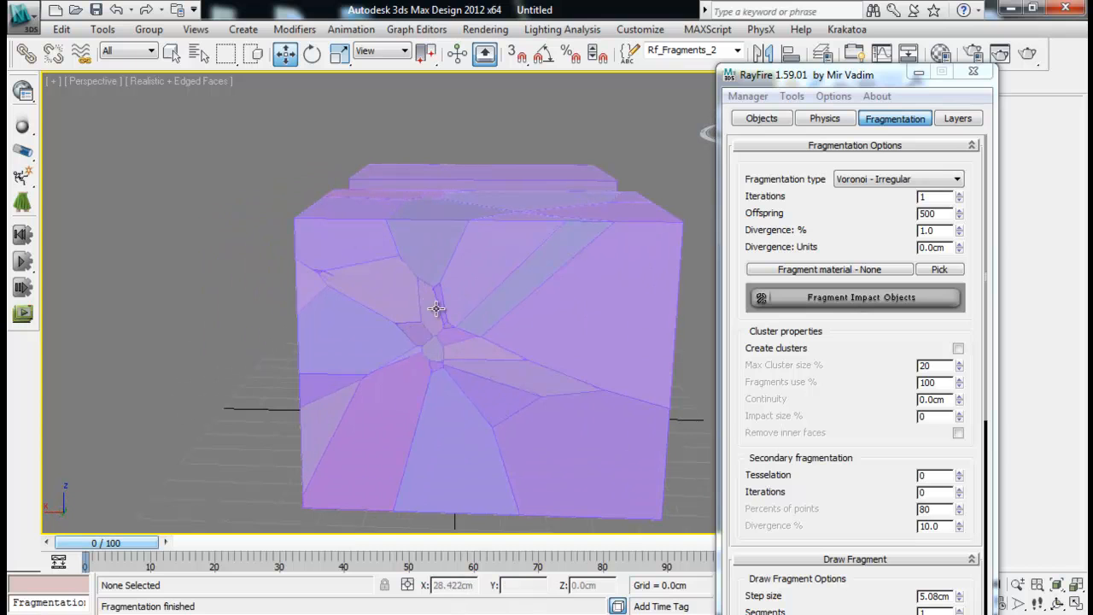
pyautogui.keyDown('alt'); pyautogui.moveTo(490, 320); pyautogui.dragTo(424, 340, button='middle'); pyautogui.keyUp('alt')
pyautogui.keyDown('alt'); pyautogui.moveTo(386, 262); pyautogui.dragTo(514, 294, button='middle'); pyautogui.keyUp('alt')
pyautogui.click(234, 327)
pyautogui.moveTo(363, 300); pyautogui.dragTo(532, 271, button='middle')
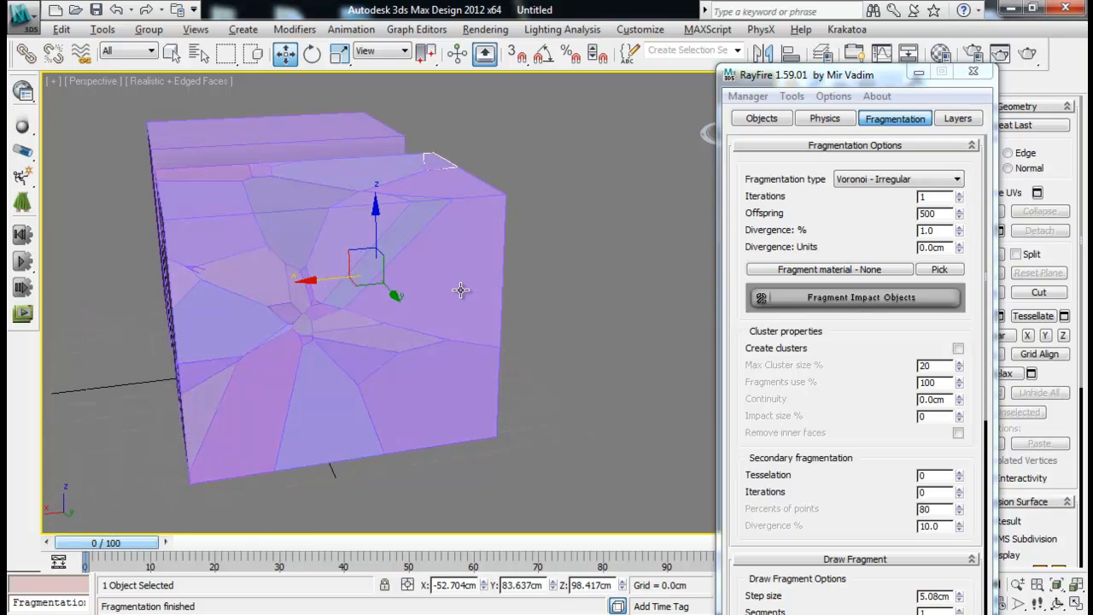
# - Delete the fragments and fragment the Voronoi box again with Divergence % at 0.0, inspecting the point where the cracks meet
pyautogui.click(743, 97)
pyautogui.click(757, 133)
pyautogui.moveTo(904, 229); pyautogui.dragTo(769, 212)
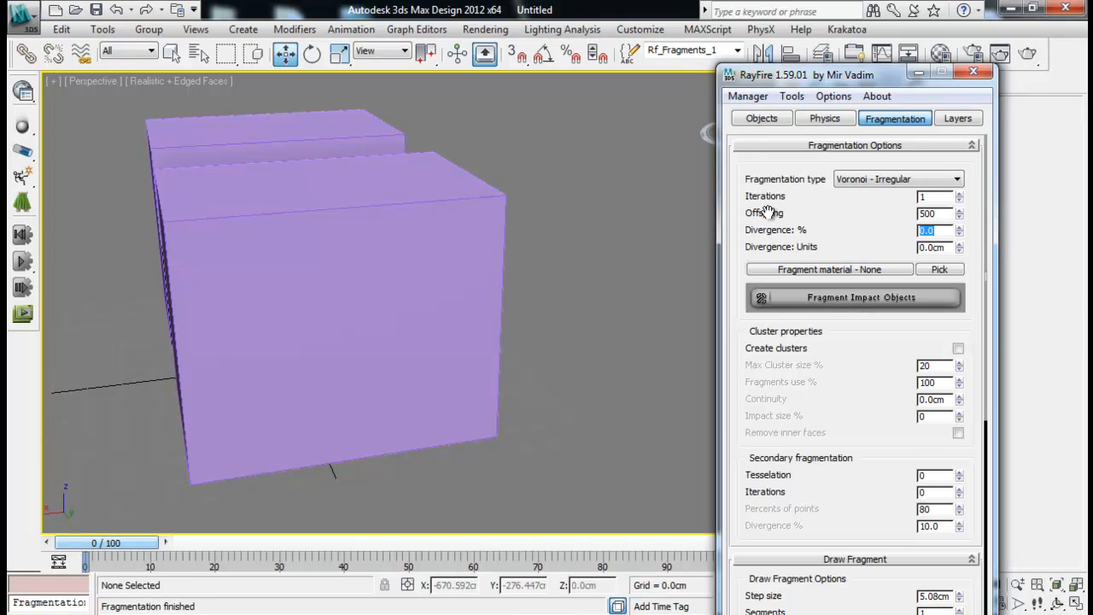
pyautogui.click(877, 299)
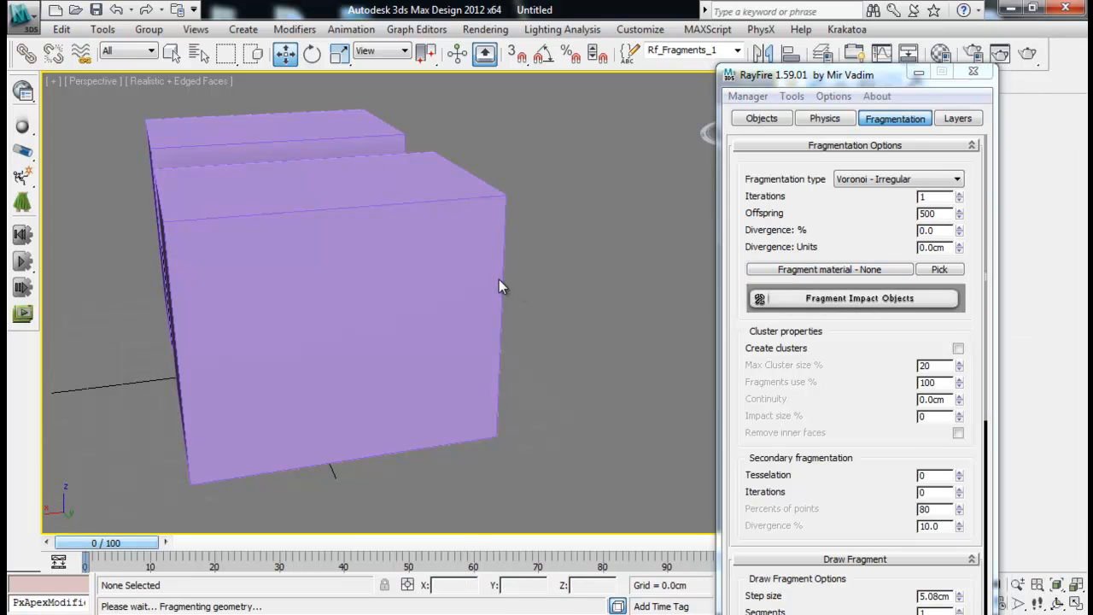
pyautogui.keyDown('alt'); pyautogui.moveTo(499, 286); pyautogui.dragTo(433, 293, button='middle'); pyautogui.keyUp('alt')
pyautogui.scroll(6, 384, 294)
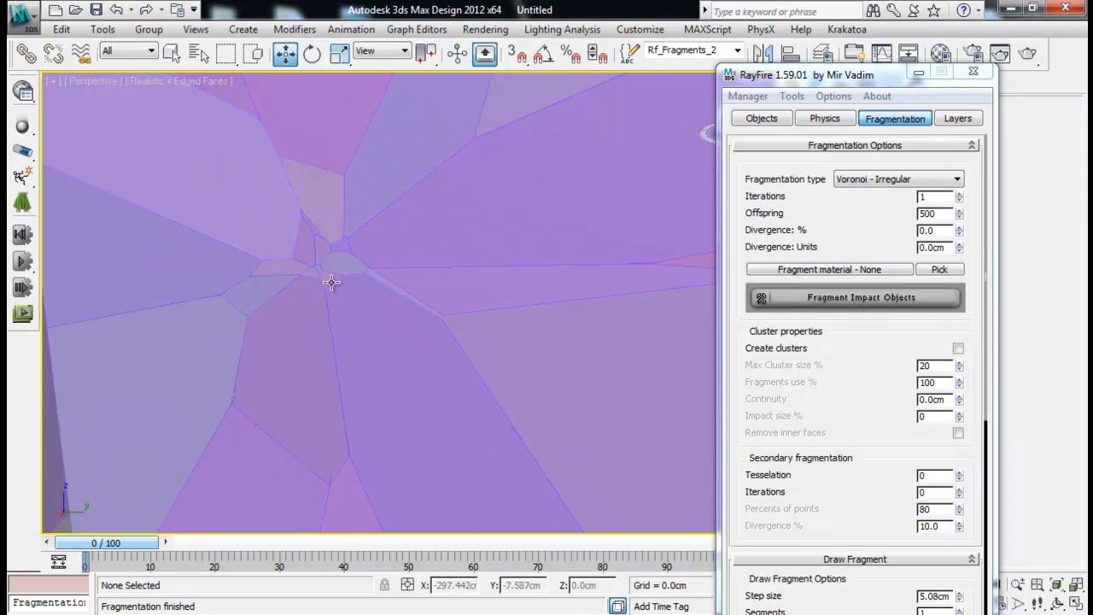
pyautogui.scroll(-6, 346, 258)
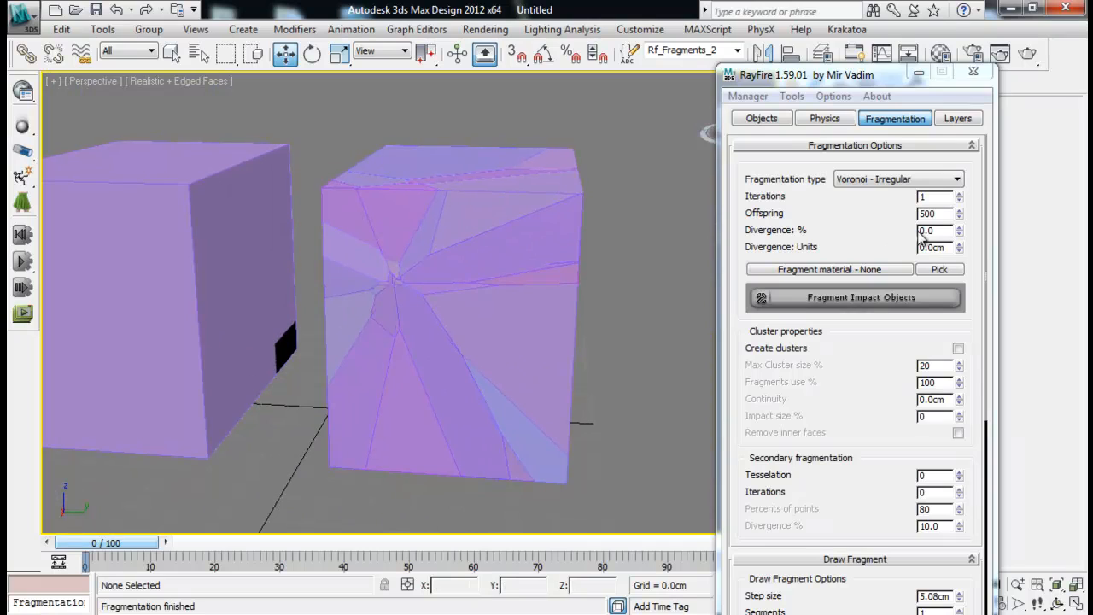
# - Set Divergence % to 10.0 and run the fragmentation on the already fragmented box
pyautogui.doubleClick(946, 231)
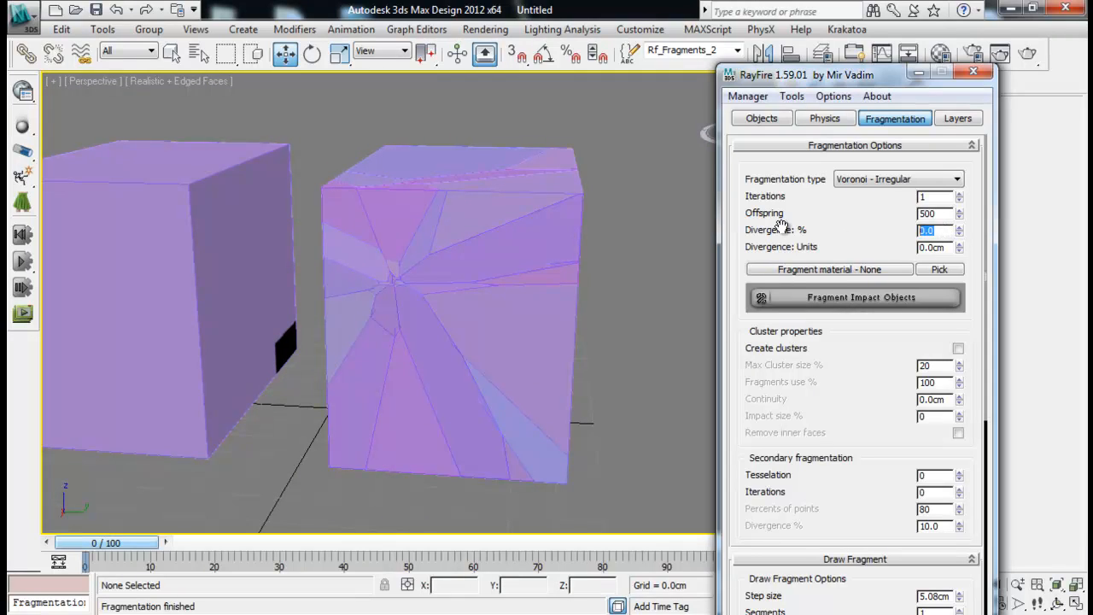
pyautogui.click(813, 307)
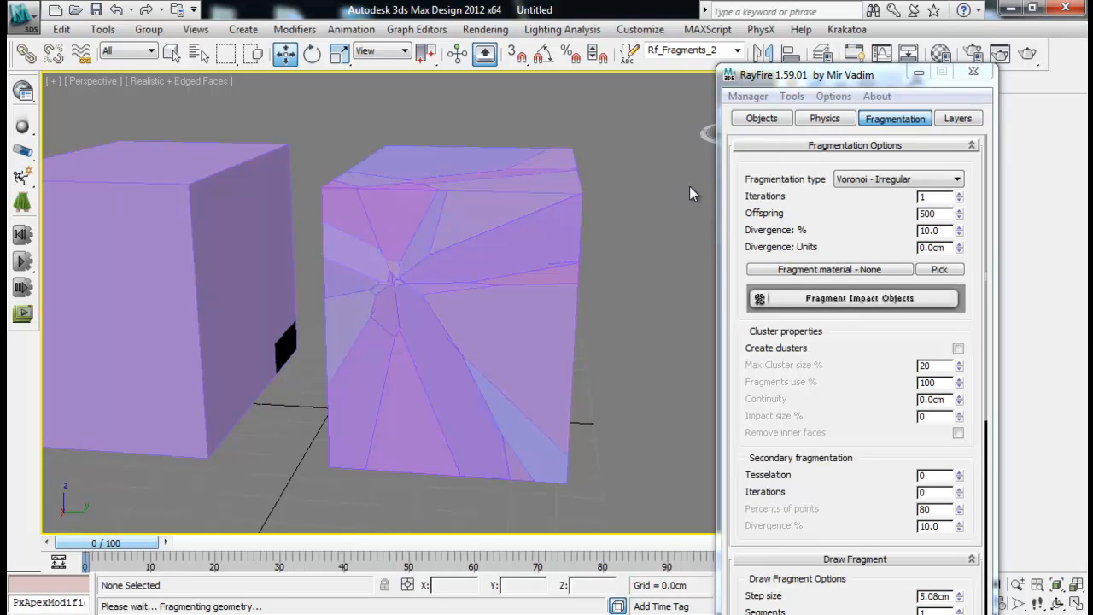
pyautogui.keyDown('alt'); pyautogui.moveTo(511, 235); pyautogui.dragTo(477, 237, button='middle'); pyautogui.keyUp('alt')
# - Delete the remaining fragment sets and fragment the intact Voronoi box with Divergence % at 10.0
pyautogui.click(748, 96)
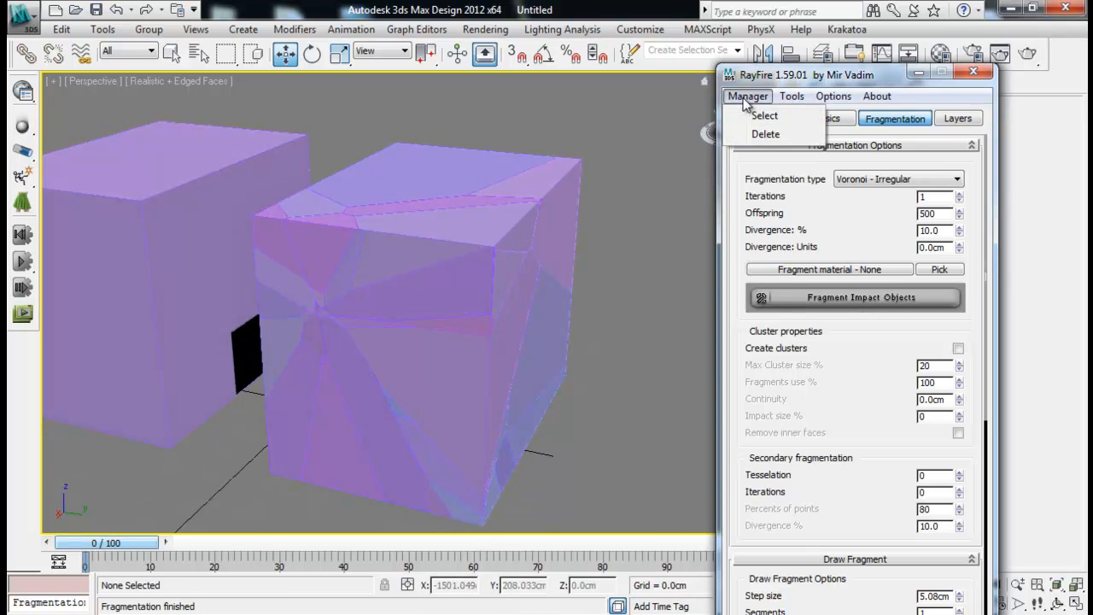
pyautogui.click(761, 133)
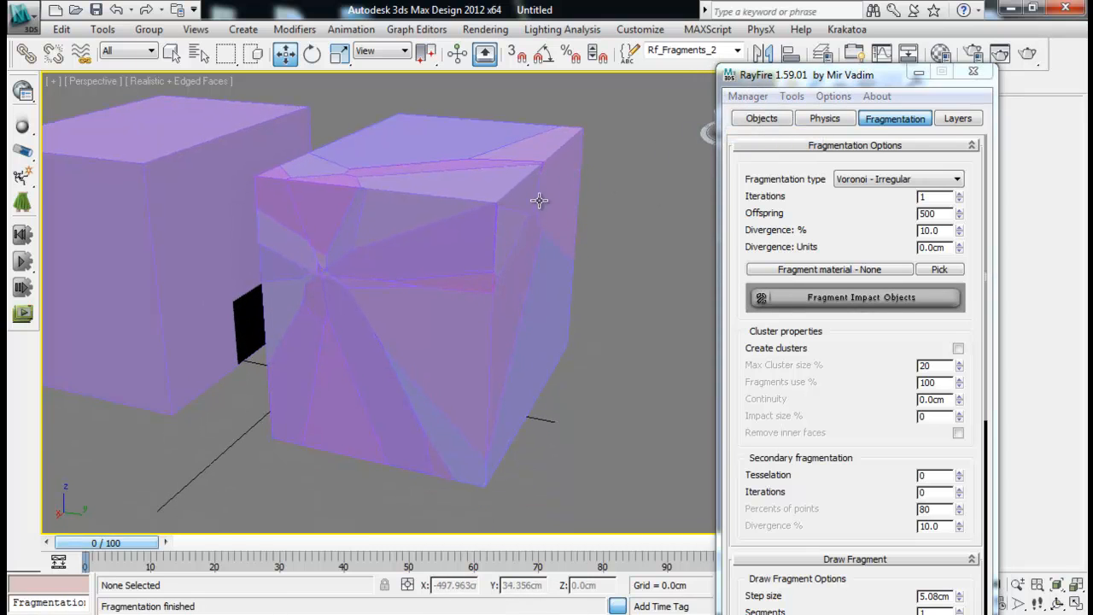
pyautogui.click(747, 95)
pyautogui.click(766, 134)
pyautogui.keyDown('alt'); pyautogui.moveTo(525, 233); pyautogui.dragTo(508, 221, button='middle'); pyautogui.keyUp('alt')
pyautogui.click(863, 295)
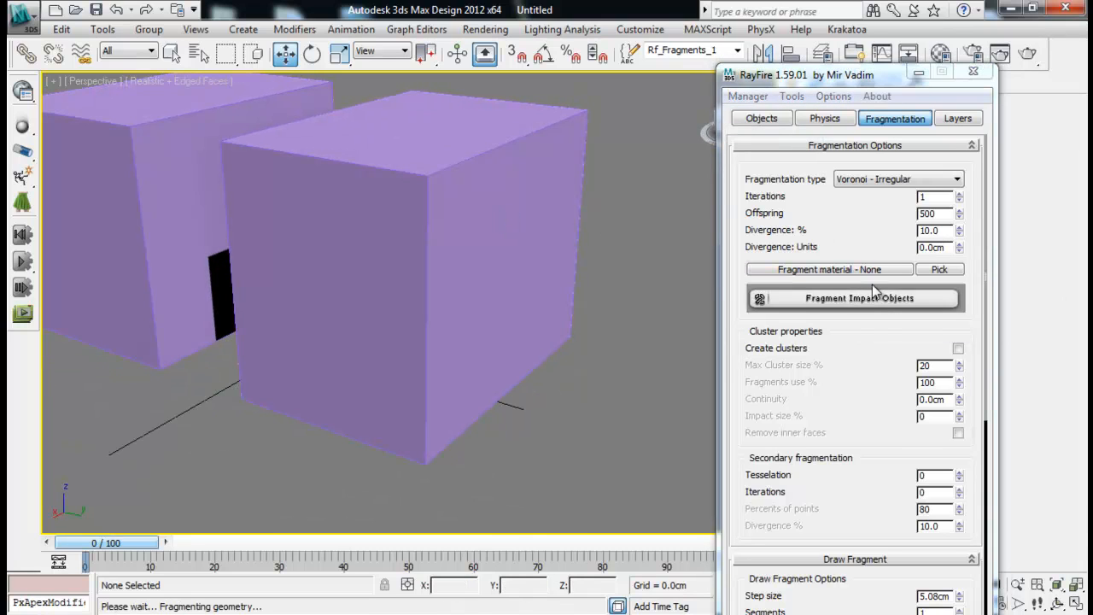
# - Examine the cluster of small fragments near the lower corner of the Voronoi box
pyautogui.keyDown('alt'); pyautogui.moveTo(497, 278); pyautogui.dragTo(474, 295, button='middle'); pyautogui.keyUp('alt')
pyautogui.keyDown('alt'); pyautogui.moveTo(474, 295); pyautogui.dragTo(462, 304); pyautogui.keyUp('alt')
pyautogui.scroll(4, 419, 329)
pyautogui.keyDown('alt'); pyautogui.moveTo(419, 329); pyautogui.dragTo(441, 303, button='middle'); pyautogui.keyUp('alt')
pyautogui.scroll(1, 441, 303)
pyautogui.scroll(-1, 339, 358)
pyautogui.scroll(1, 339, 359)
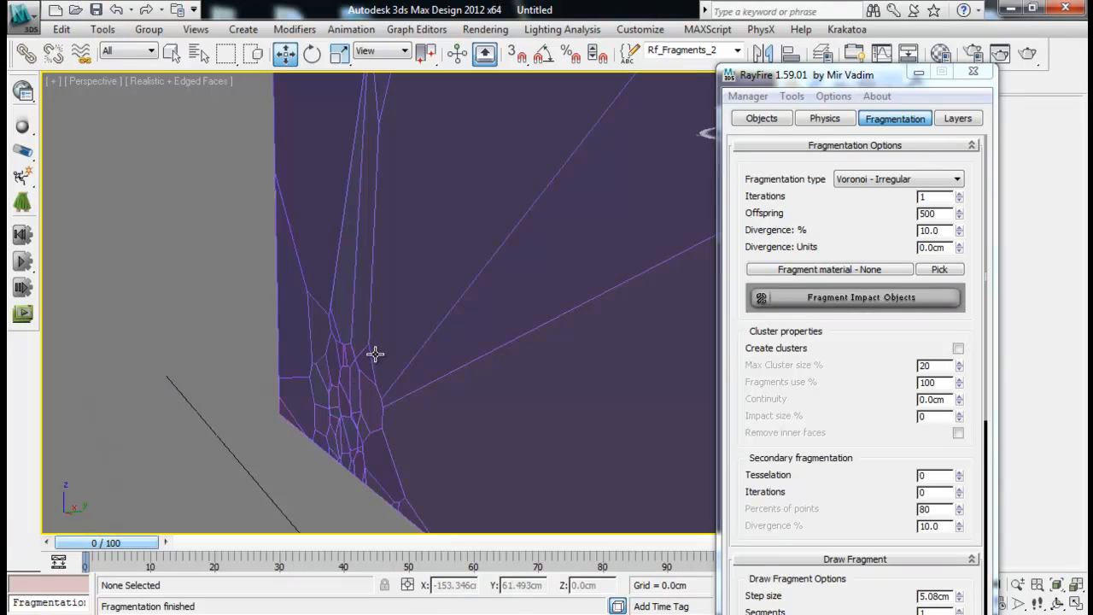
# - Delete the fragments and fragment the Voronoi box again with Divergence % at 100.0
pyautogui.click(951, 230)
pyautogui.click(748, 95)
pyautogui.click(766, 133)
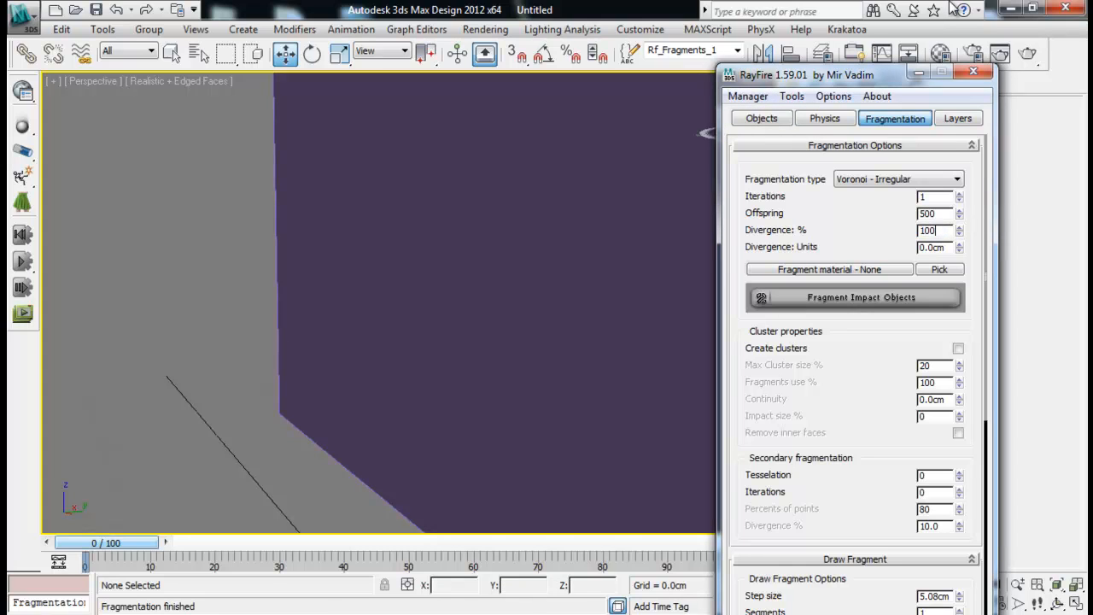
pyautogui.click(873, 298)
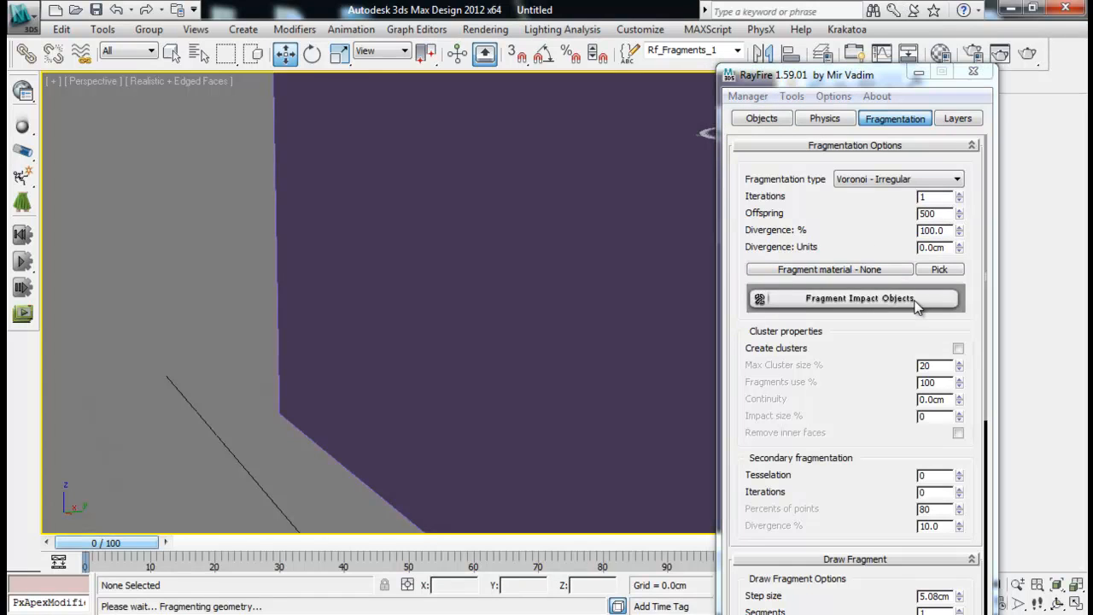
pyautogui.scroll(-6, 454, 292)
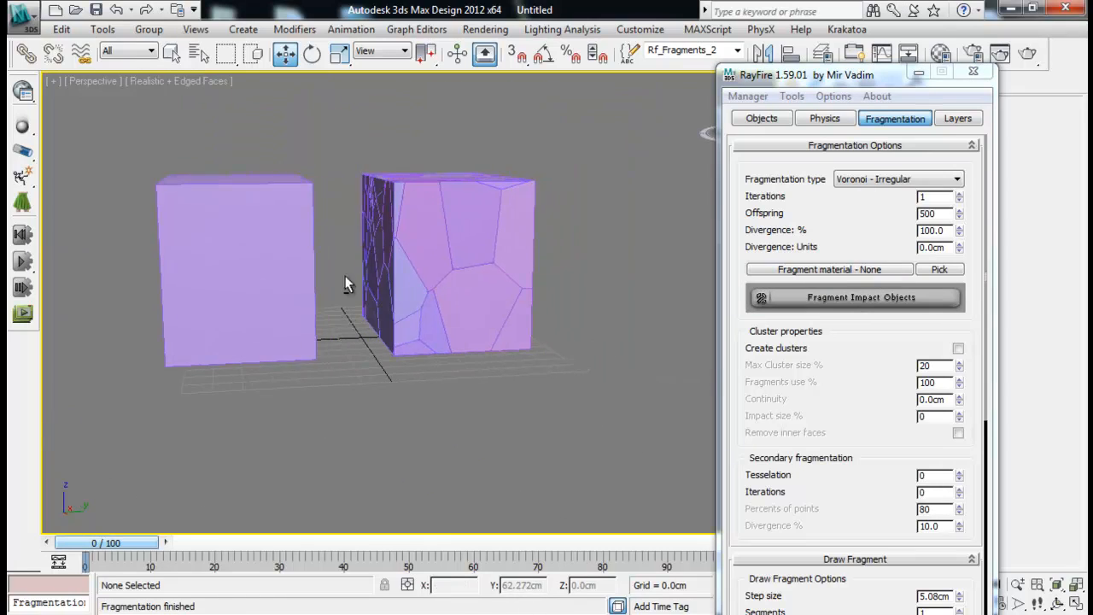
# - Hide the intact neighbouring box so only the fragmented Voronoi box stays in view, and inspect its cracks
pyautogui.click(231, 181)
pyautogui.rightClick(231, 181)
pyautogui.click(283, 129)
pyautogui.keyDown('alt'); pyautogui.moveTo(419, 214); pyautogui.dragTo(380, 315, button='middle'); pyautogui.keyUp('alt')
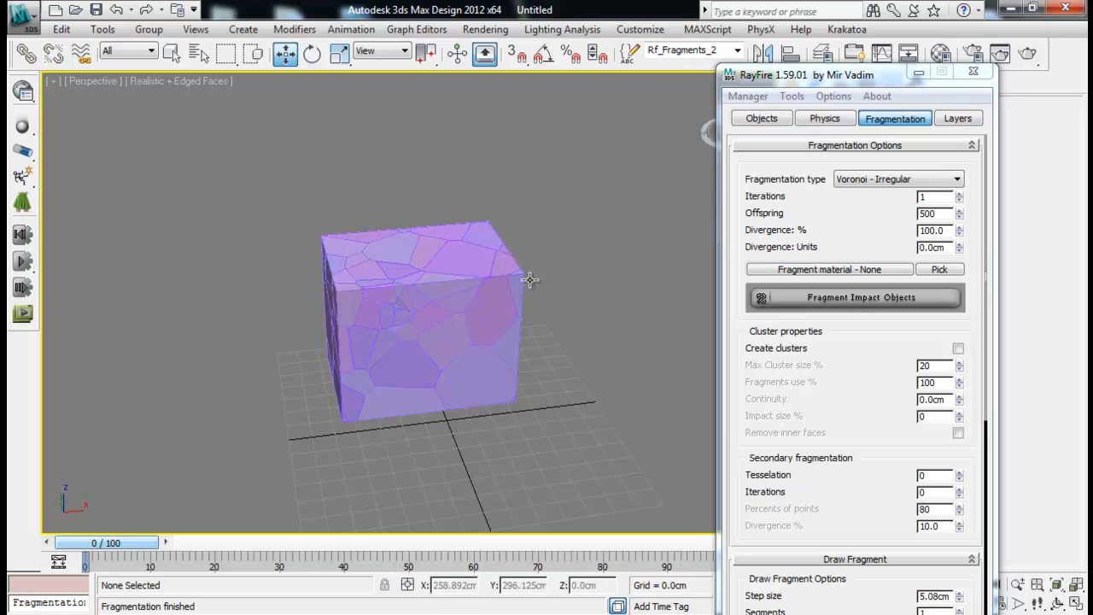
# - Set Divergence % to 0.0 and Divergence Units to 0.254cm, examining the fragmented box from several sides
pyautogui.click(961, 244)
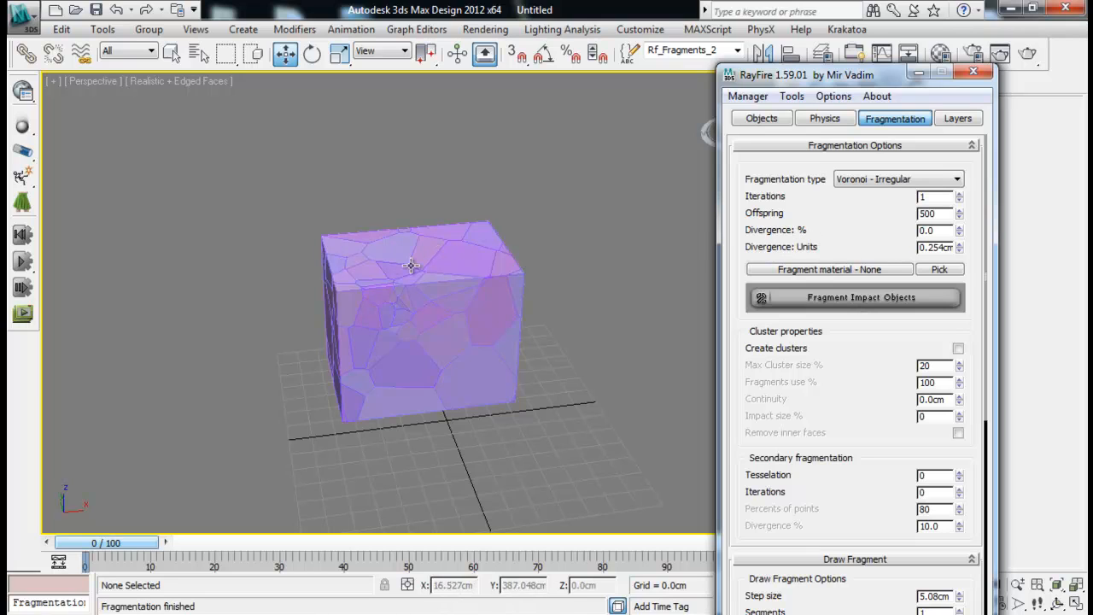
pyautogui.keyDown('alt'); pyautogui.moveTo(378, 276); pyautogui.dragTo(441, 244, button='middle'); pyautogui.keyUp('alt')
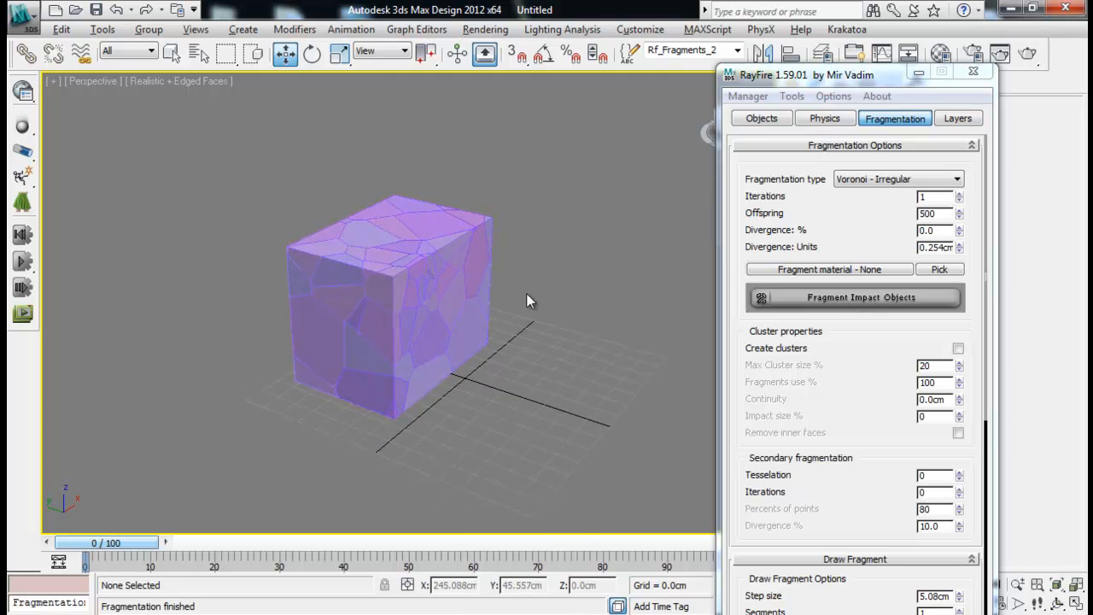
pyautogui.keyDown('alt'); pyautogui.moveTo(527, 299); pyautogui.dragTo(486, 298, button='middle'); pyautogui.keyUp('alt')
pyautogui.doubleClick(951, 246)
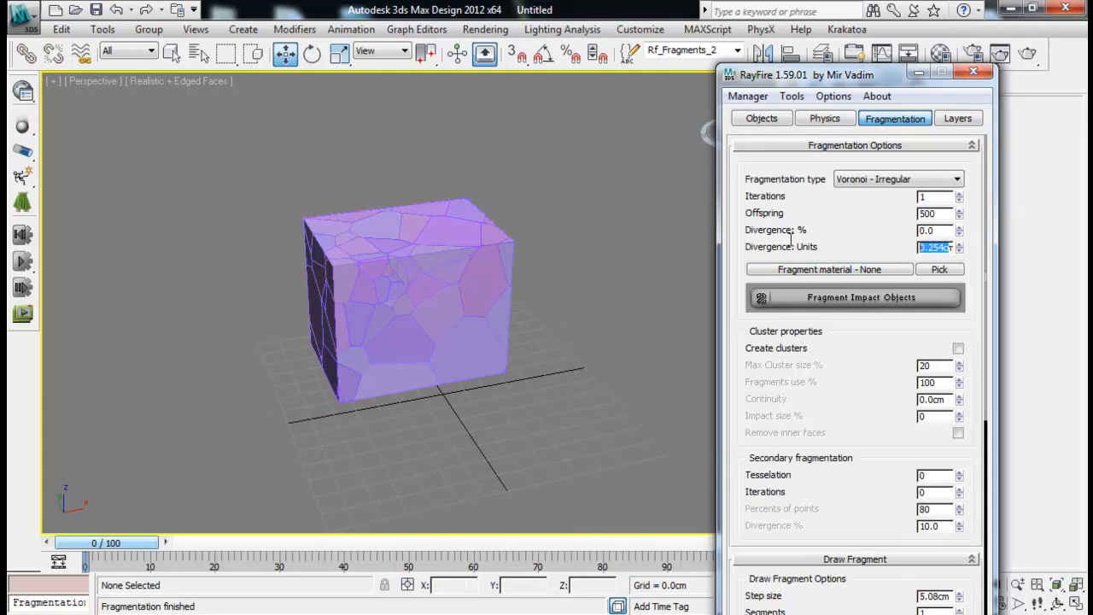
pyautogui.keyDown('alt'); pyautogui.moveTo(373, 283); pyautogui.dragTo(444, 302, button='middle'); pyautogui.keyUp('alt')
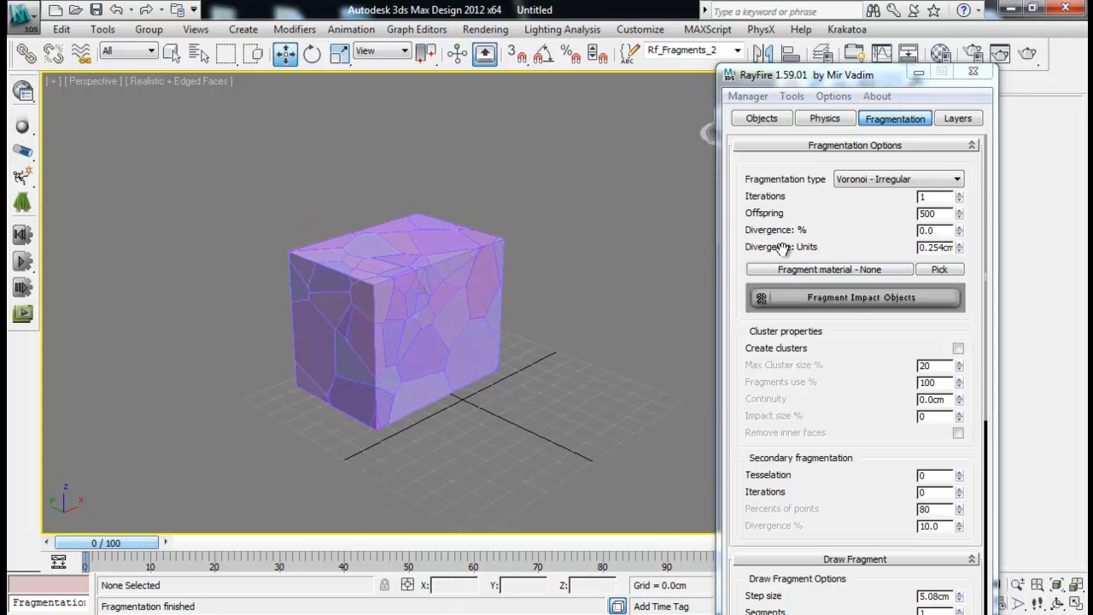
pyautogui.keyDown('alt'); pyautogui.moveTo(408, 290); pyautogui.dragTo(368, 306, button='middle'); pyautogui.keyUp('alt')
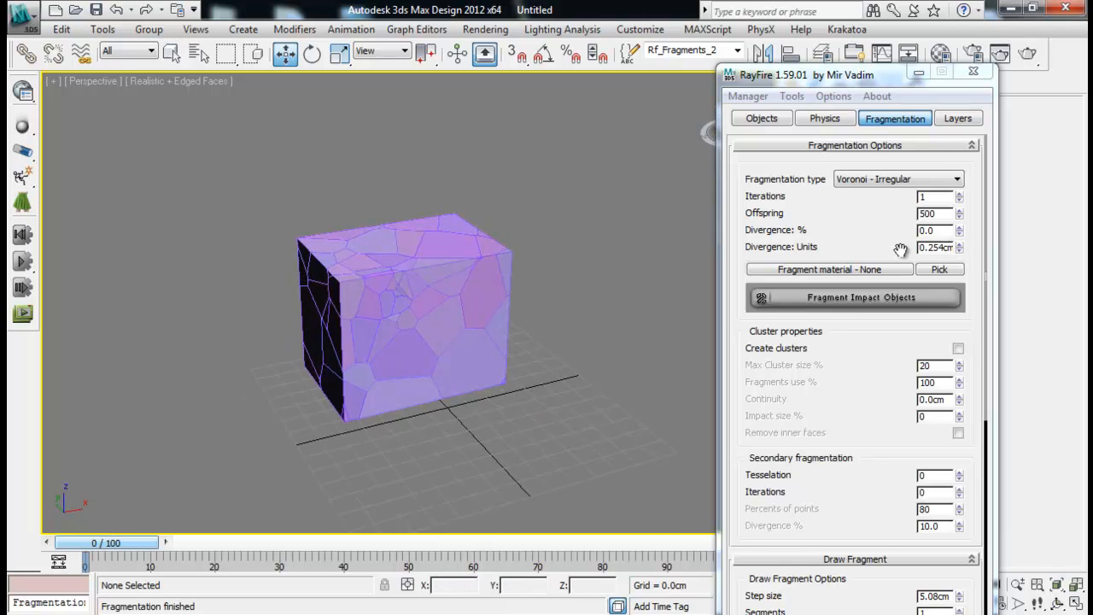
# - Delete the fragments and fragment the box again with Iterations at 2 and Divergence Units at 0.0cm, inspecting the impact centres
pyautogui.doubleClick(946, 247)
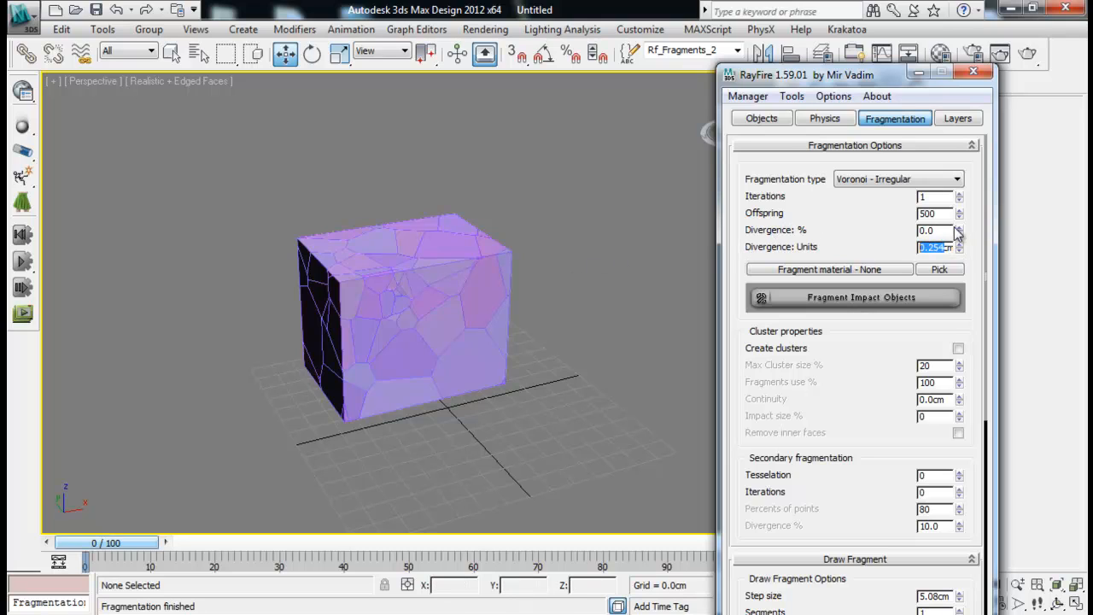
pyautogui.click(748, 96)
pyautogui.click(765, 134)
pyautogui.keyDown('alt'); pyautogui.moveTo(571, 261); pyautogui.dragTo(411, 321, button='middle'); pyautogui.keyUp('alt')
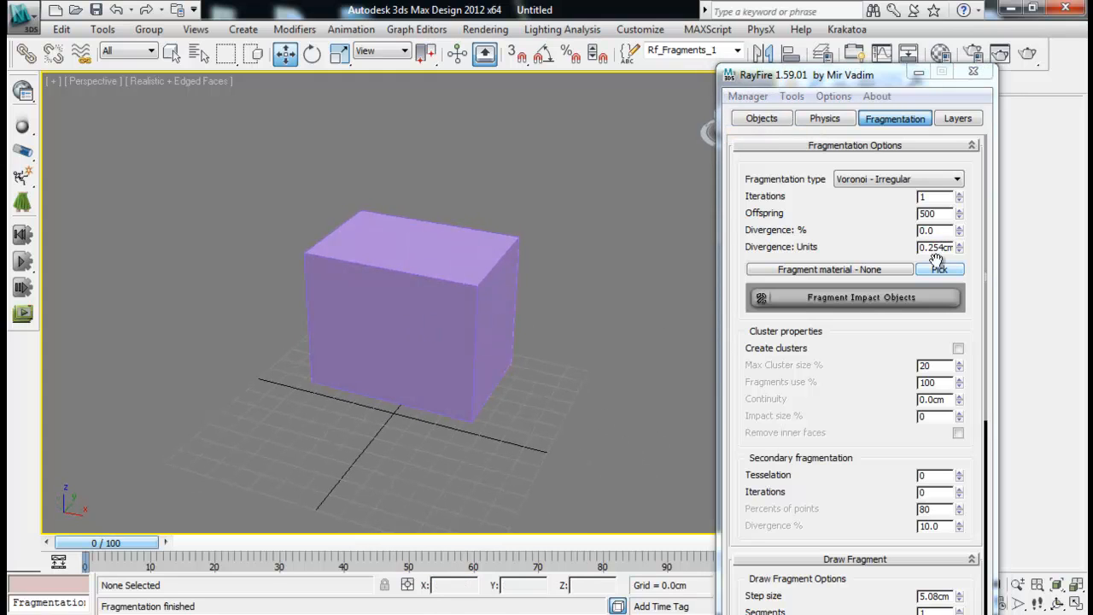
pyautogui.doubleClick(943, 197)
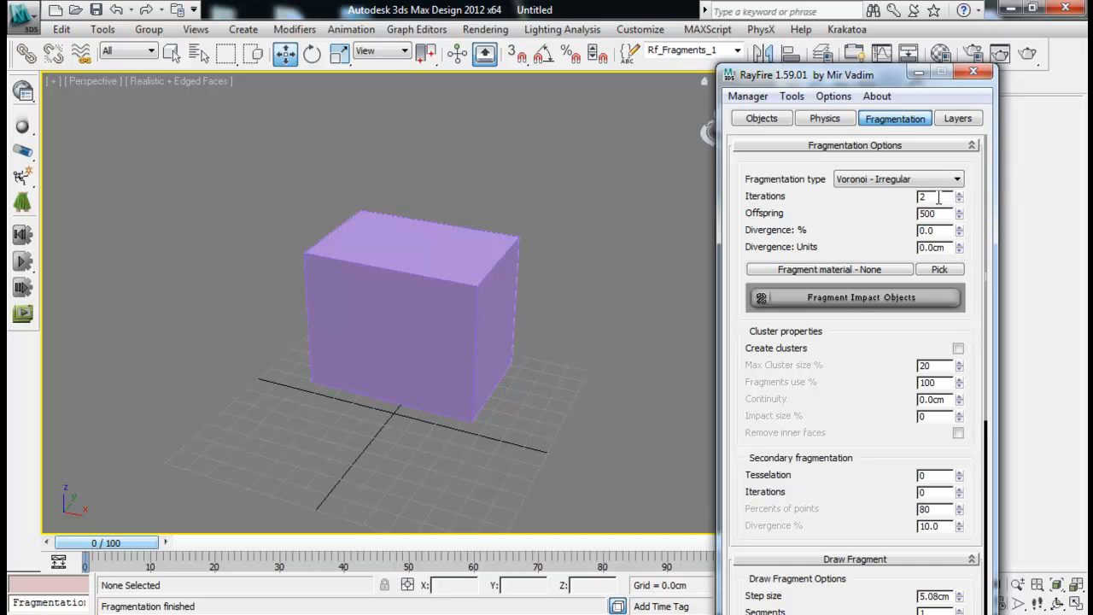
pyautogui.click(808, 298)
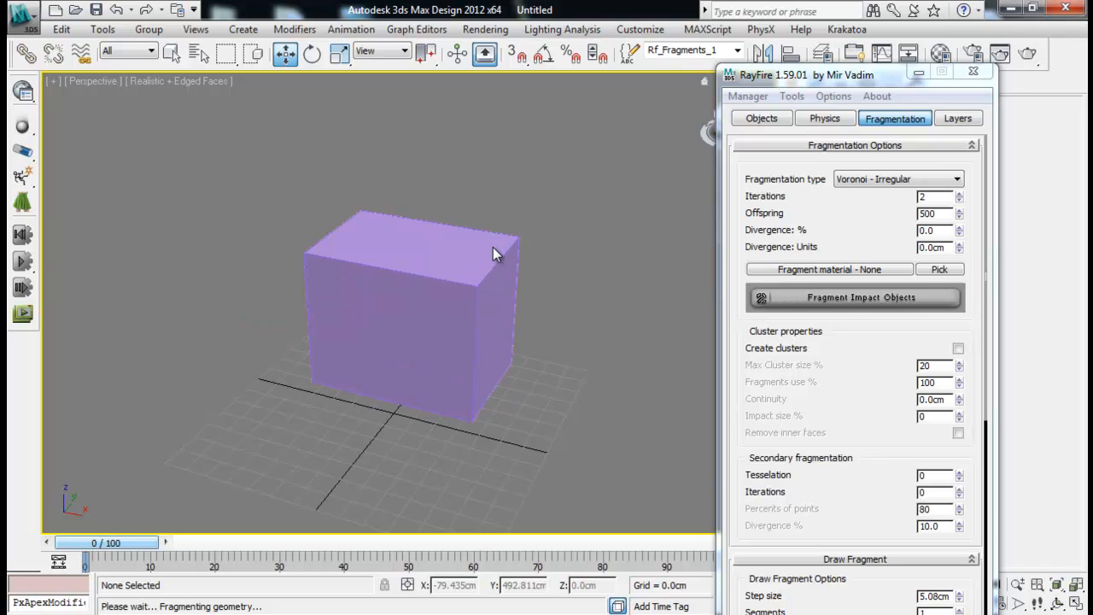
pyautogui.keyDown('alt'); pyautogui.moveTo(541, 271); pyautogui.dragTo(539, 201, button='middle'); pyautogui.keyUp('alt')
pyautogui.keyDown('alt'); pyautogui.moveTo(404, 325); pyautogui.dragTo(492, 267, button='middle'); pyautogui.keyUp('alt')
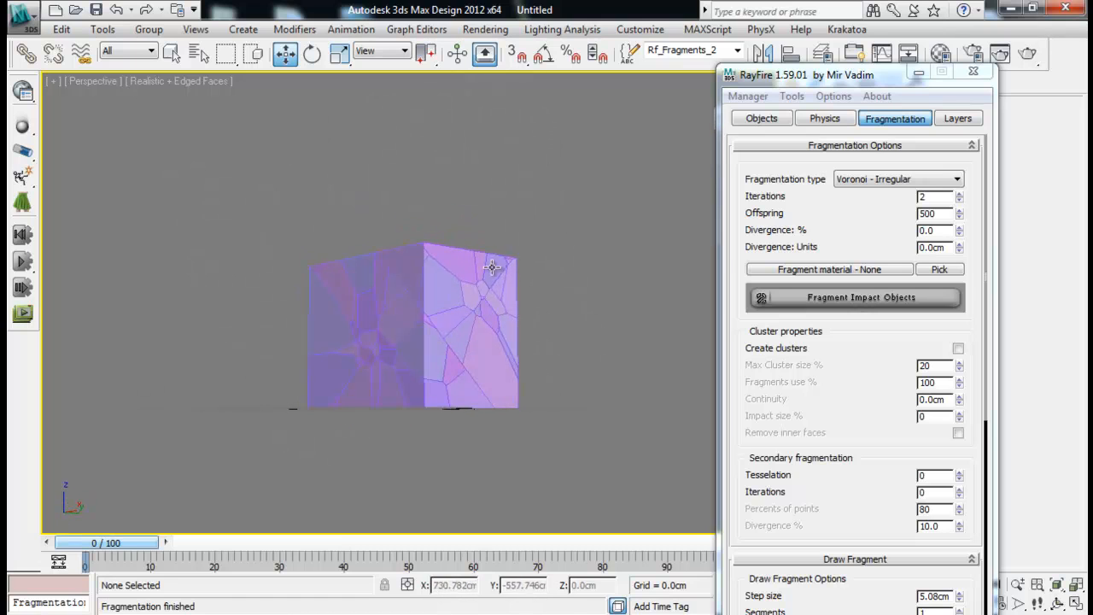
pyautogui.keyDown('alt'); pyautogui.moveTo(489, 317); pyautogui.dragTo(576, 344, button='middle'); pyautogui.keyUp('alt')
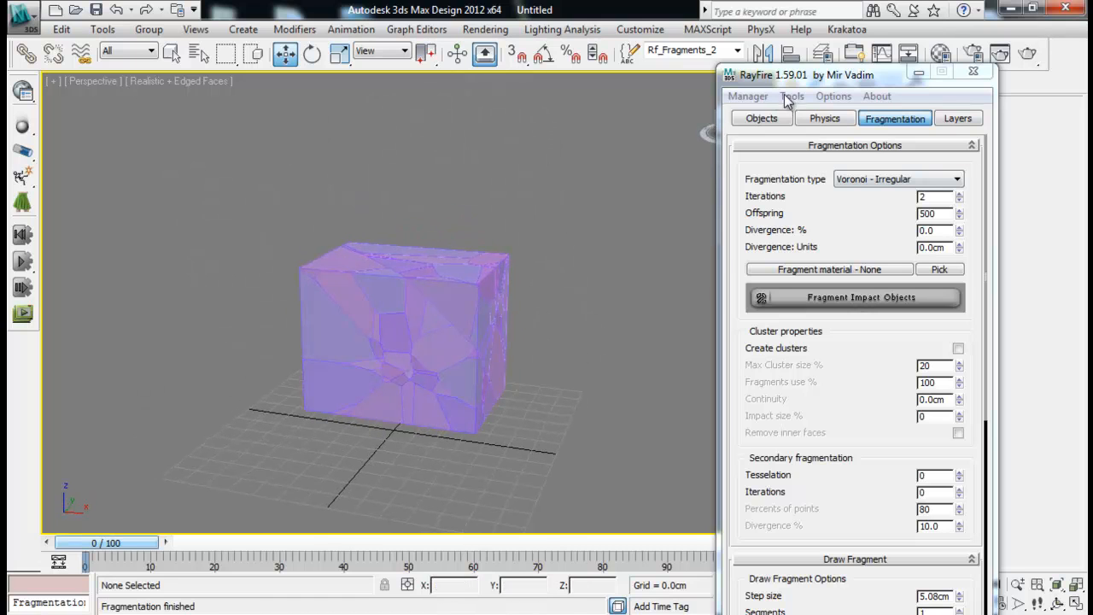
# - Delete the fragments and fragment the box again with Iterations at 3, inspecting the points where the cracks converge
pyautogui.click(748, 96)
pyautogui.click(766, 116)
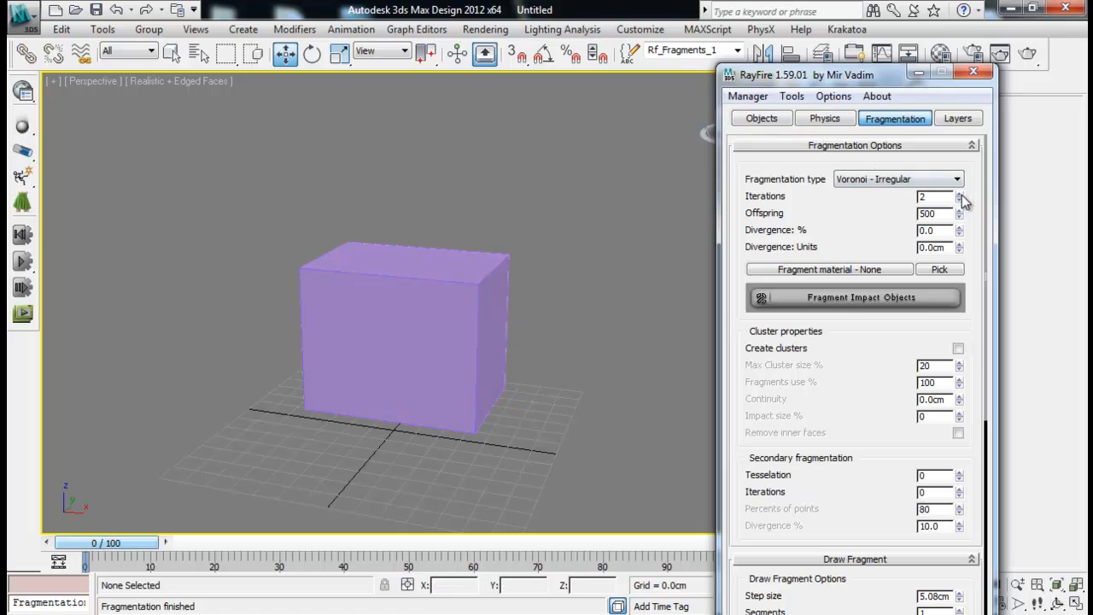
pyautogui.click(874, 299)
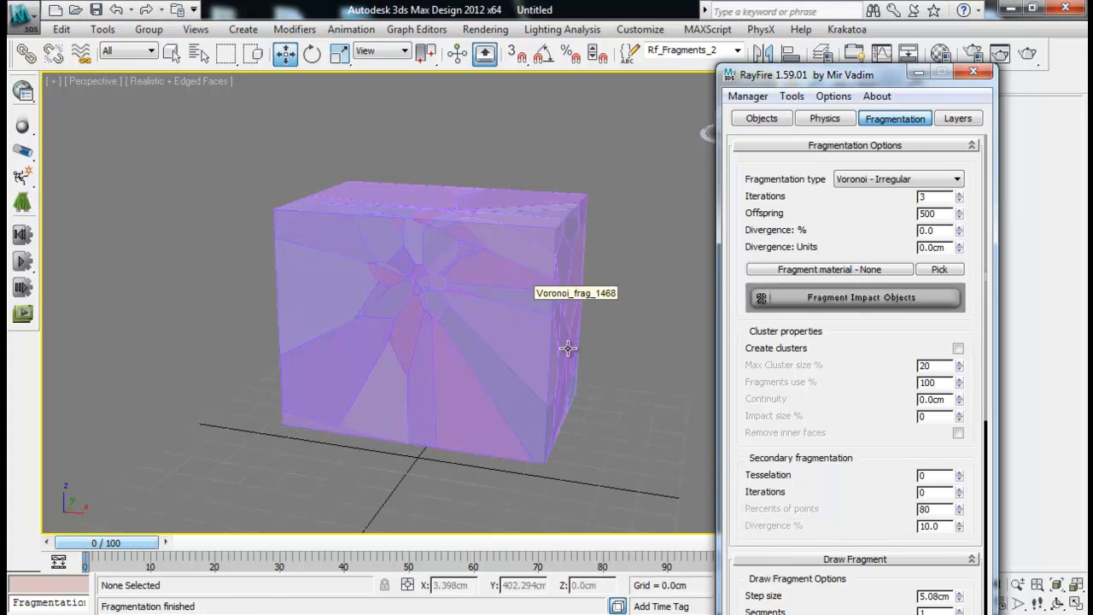
pyautogui.keyDown('alt'); pyautogui.moveTo(473, 266); pyautogui.dragTo(394, 321, button='middle'); pyautogui.keyUp('alt')
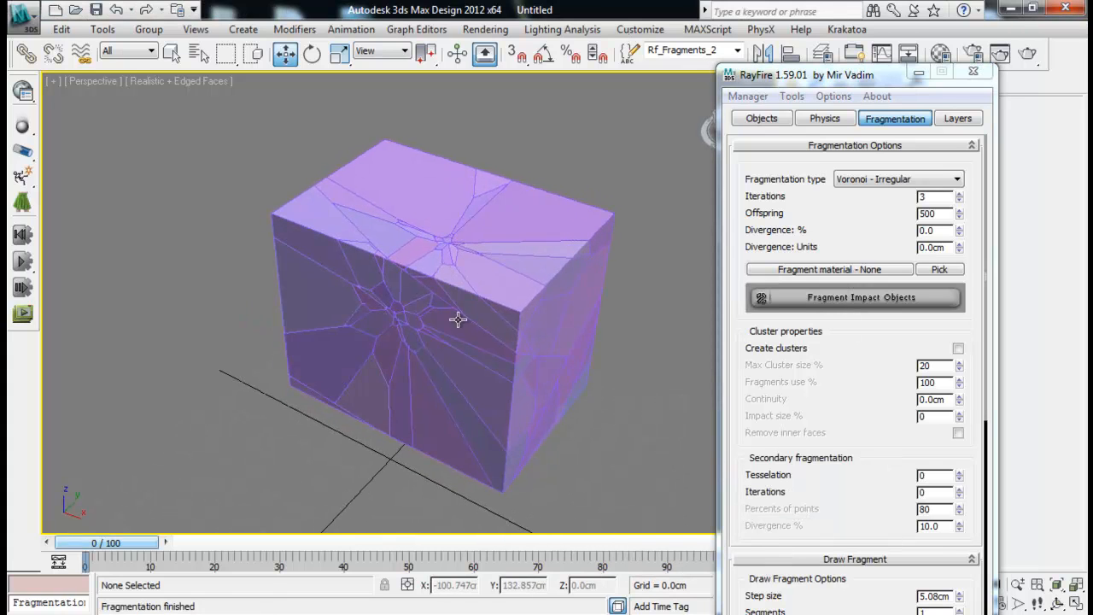
pyautogui.keyDown('alt'); pyautogui.moveTo(478, 270); pyautogui.dragTo(517, 311, button='middle'); pyautogui.keyUp('alt')
pyautogui.scroll(10, 471, 313)
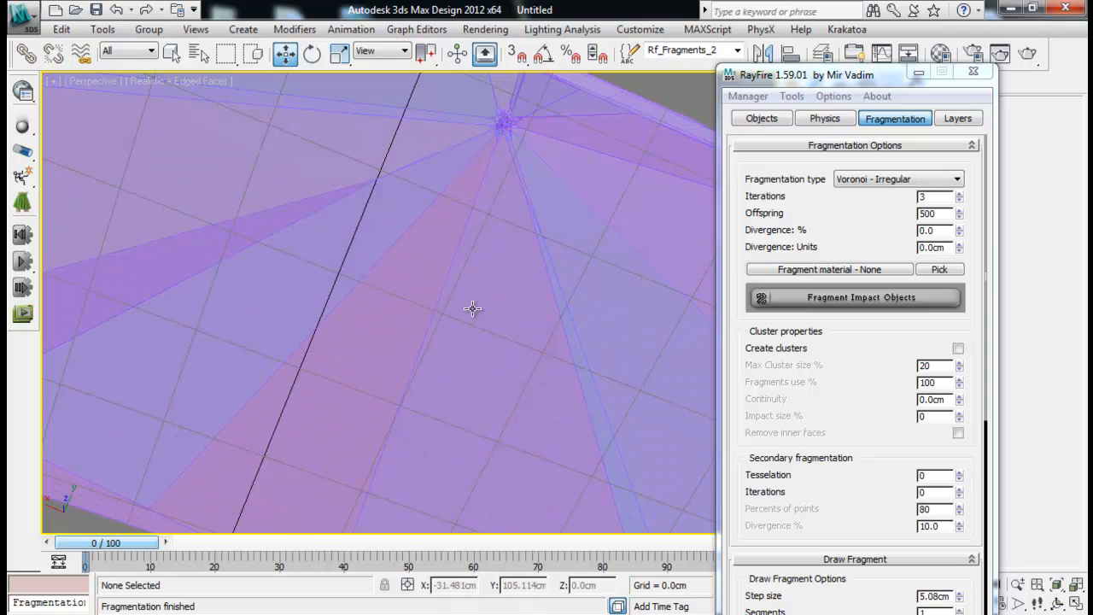
pyautogui.scroll(-10, 462, 293)
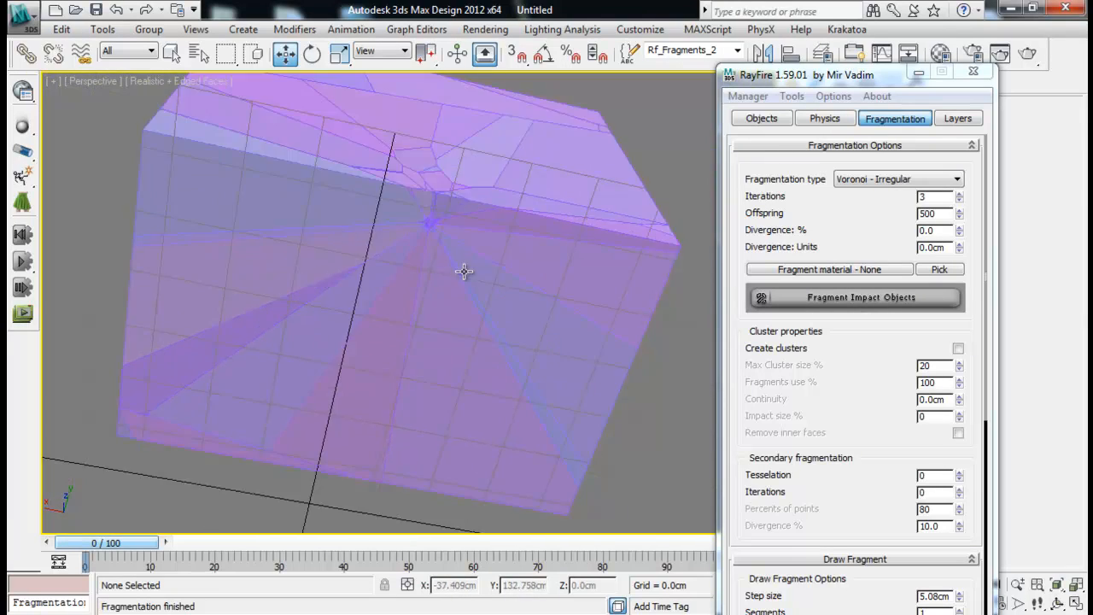
pyautogui.keyDown('alt'); pyautogui.moveTo(636, 383); pyautogui.dragTo(569, 308, button='middle'); pyautogui.keyUp('alt')
pyautogui.moveTo(454, 290); pyautogui.dragTo(449, 308, button='middle')
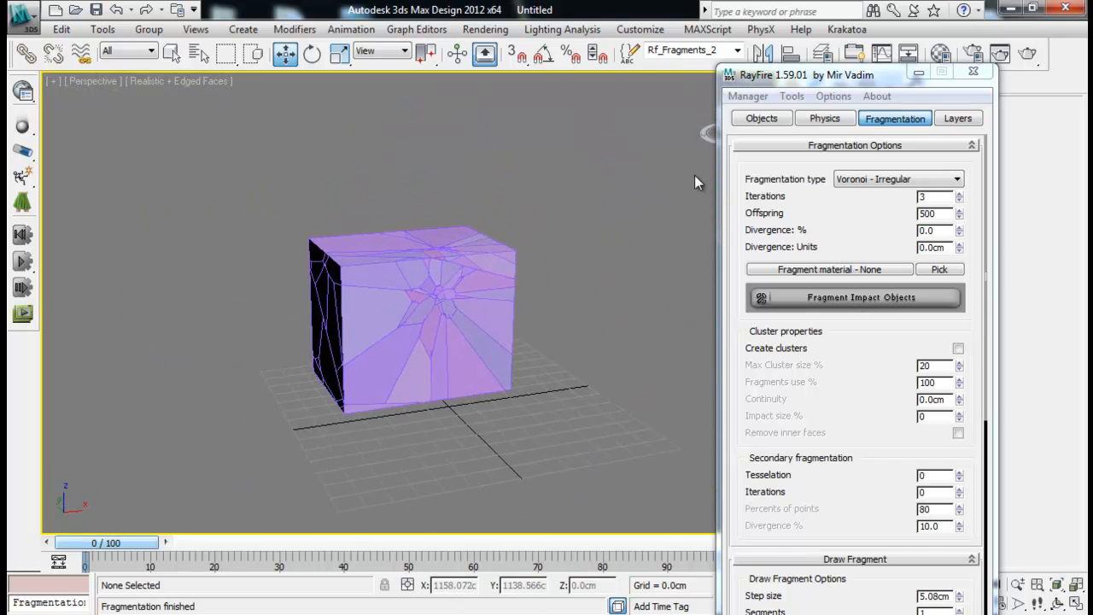
# - Delete the fragments and switch the fragmentation type to Voronoi - Impact point
pyautogui.click(743, 97)
pyautogui.click(754, 131)
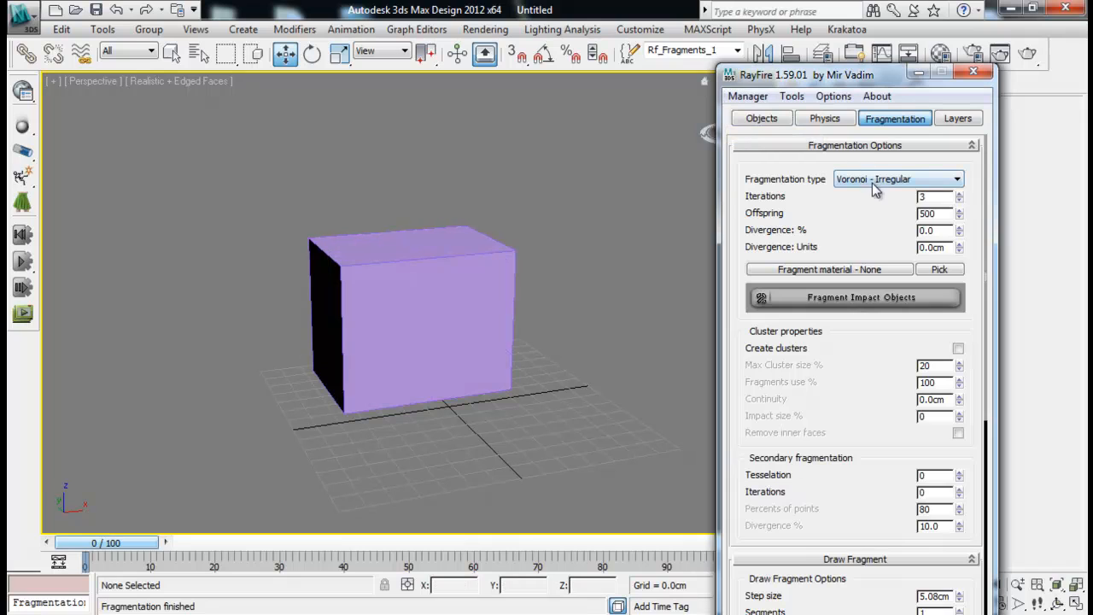
pyautogui.click(873, 179)
pyautogui.click(879, 206)
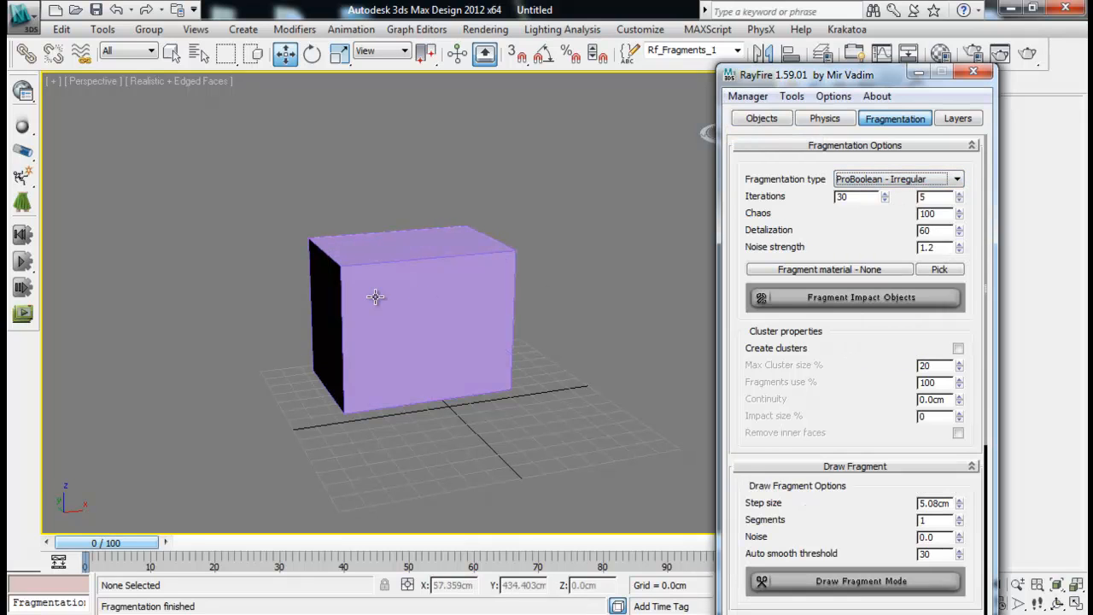
pyautogui.click(899, 181)
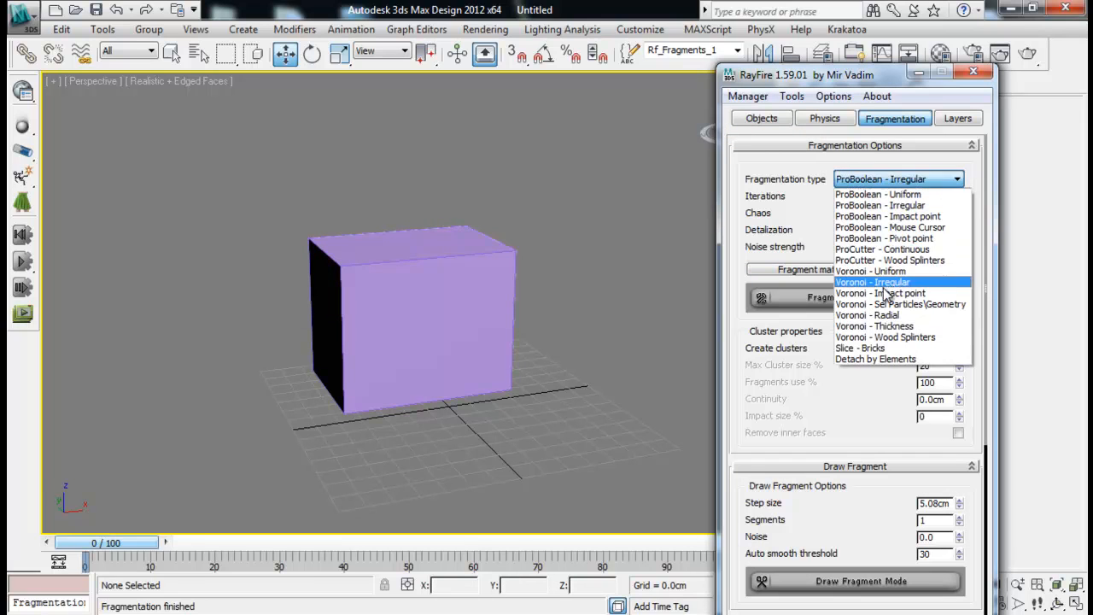
pyautogui.click(881, 294)
# - Delete the remaining box and create a thin, upright box as a wall across the grid's centre
pyautogui.moveTo(426, 307); pyautogui.dragTo(304, 325, button='middle')
pyautogui.click(337, 301)
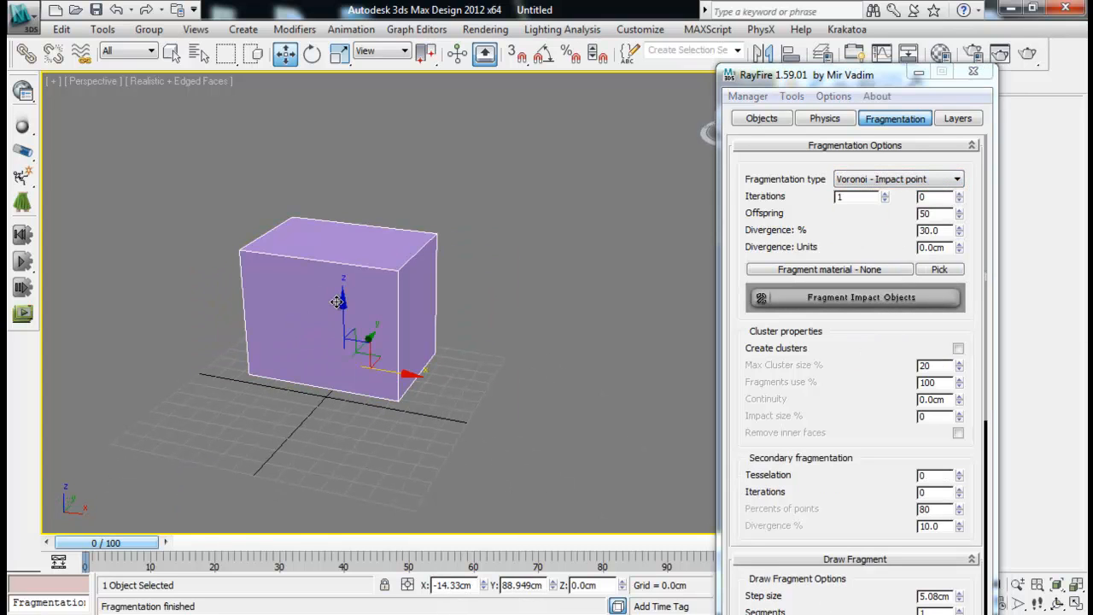
pyautogui.press('Delete')
pyautogui.moveTo(888, 77); pyautogui.dragTo(905, 354)
pyautogui.click(820, 193)
pyautogui.keyDown('alt'); pyautogui.moveTo(448, 338); pyautogui.dragTo(242, 356, button='middle'); pyautogui.keyUp('alt')
pyautogui.moveTo(223, 359); pyautogui.dragTo(489, 367)
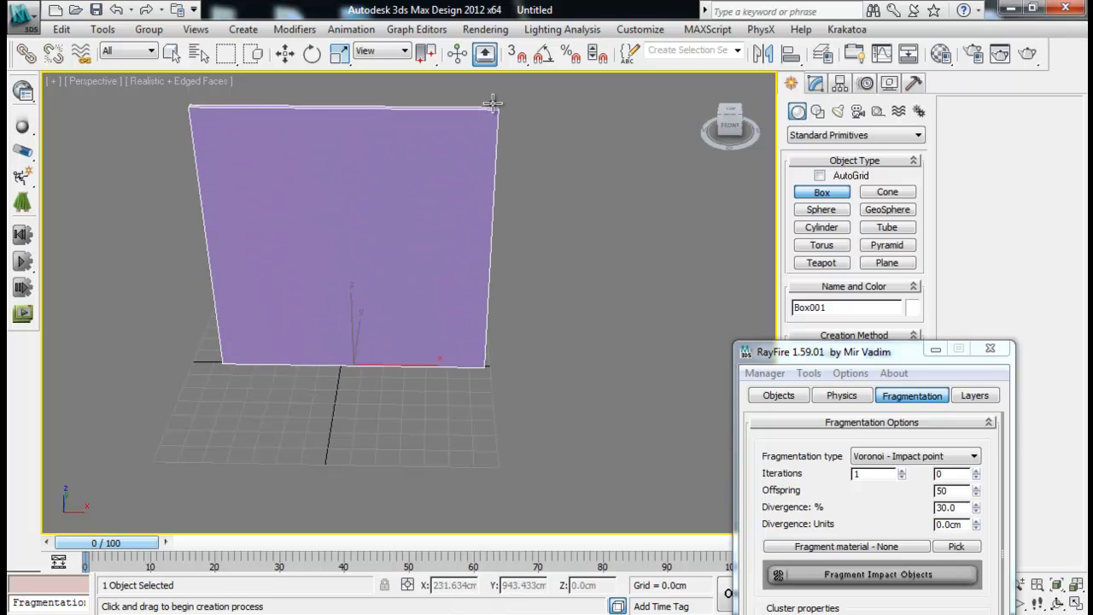
pyautogui.click(501, 91)
pyautogui.press('w')
# - Create a small sphere and position it in front of the wall at X 0.0cm, Y about 430 cm and Z about 177 cm
pyautogui.keyDown('alt'); pyautogui.moveTo(603, 291); pyautogui.dragTo(391, 353, button='middle'); pyautogui.keyUp('alt')
pyautogui.click(822, 210)
pyautogui.moveTo(391, 353); pyautogui.dragTo(403, 359)
pyautogui.press('w')
pyautogui.moveTo(393, 224); pyautogui.dragTo(393, 183)
pyautogui.moveTo(449, 223); pyautogui.dragTo(604, 224)
pyautogui.keyDown('alt'); pyautogui.moveTo(448, 232); pyautogui.dragTo(503, 346, button='middle'); pyautogui.keyUp('alt')
pyautogui.rightClick(483, 587)
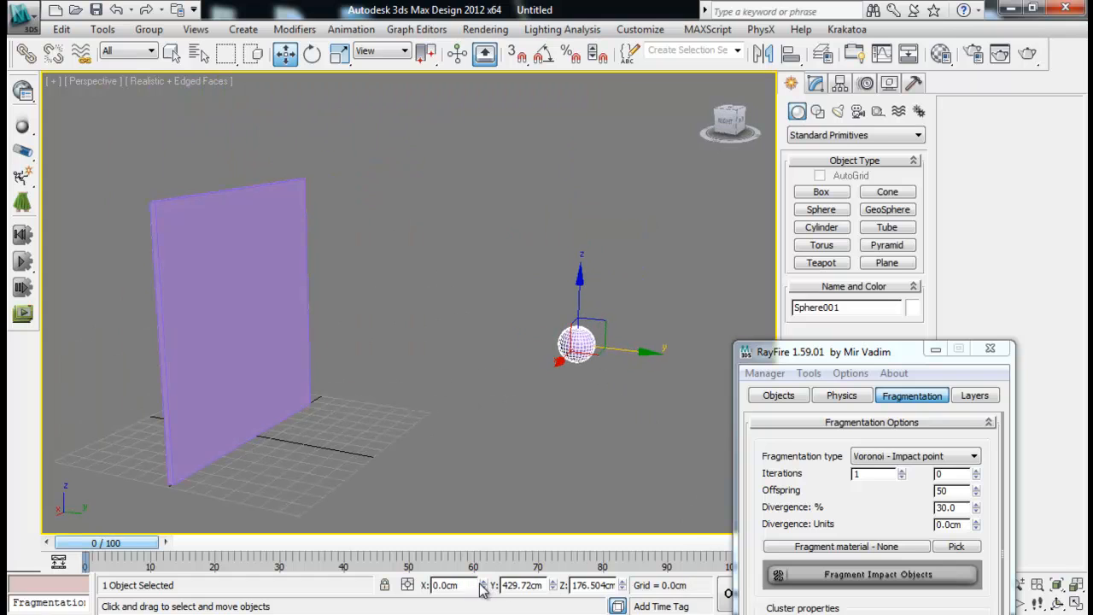
pyautogui.moveTo(531, 523); pyautogui.dragTo(532, 455, button='middle')
pyautogui.keyDown('alt'); pyautogui.moveTo(532, 456); pyautogui.dragTo(556, 469, button='middle'); pyautogui.keyUp('alt')
# - Animate the sphere through the wall to about Y -281 cm at frame 16 with Auto Key, and return to frame 0
pyautogui.click(989, 349)
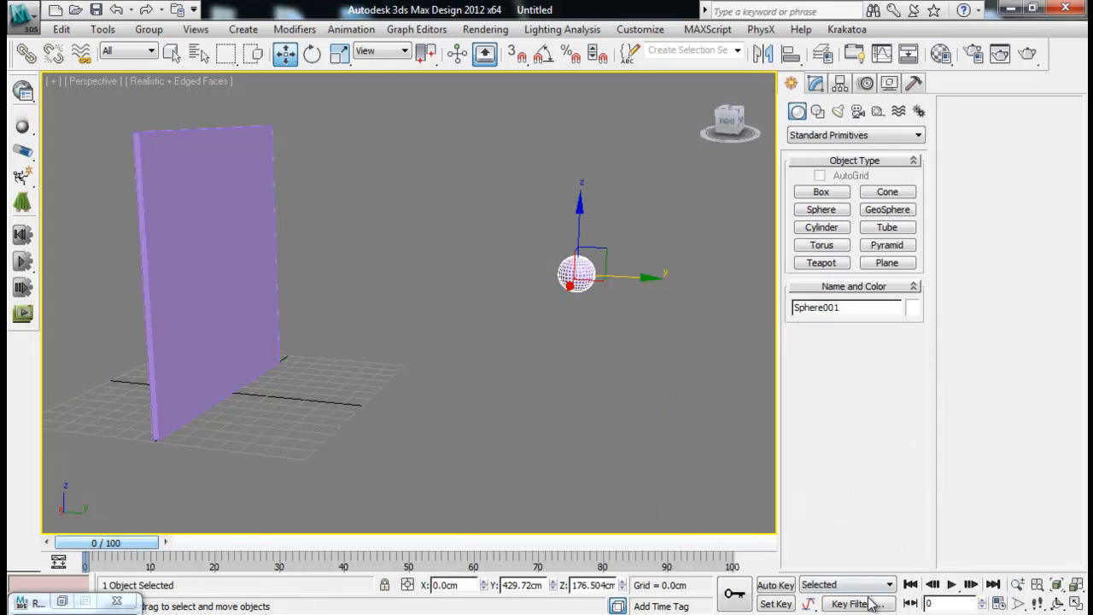
pyautogui.click(777, 585)
pyautogui.moveTo(196, 232); pyautogui.dragTo(281, 262, button='middle')
pyautogui.press('q')
pyautogui.moveTo(147, 548); pyautogui.dragTo(258, 543)
pyautogui.press('w')
pyautogui.moveTo(750, 316); pyautogui.dragTo(198, 290)
pyautogui.keyDown('alt'); pyautogui.moveTo(371, 302); pyautogui.dragTo(521, 342, button='middle'); pyautogui.keyUp('alt')
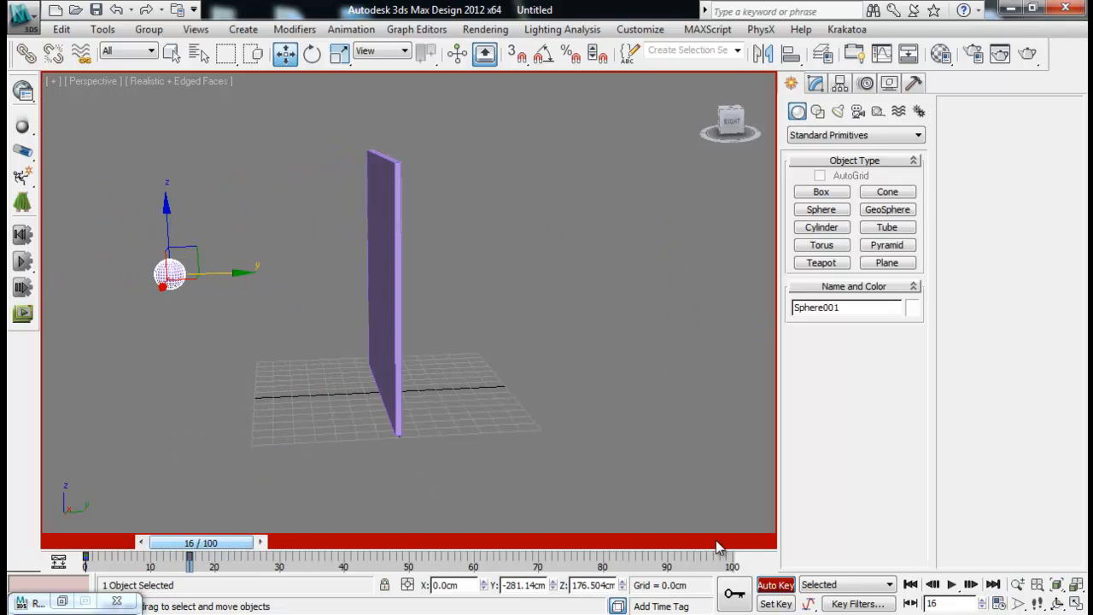
pyautogui.click(771, 585)
pyautogui.moveTo(201, 543); pyautogui.dragTo(102, 558)
pyautogui.press('w')
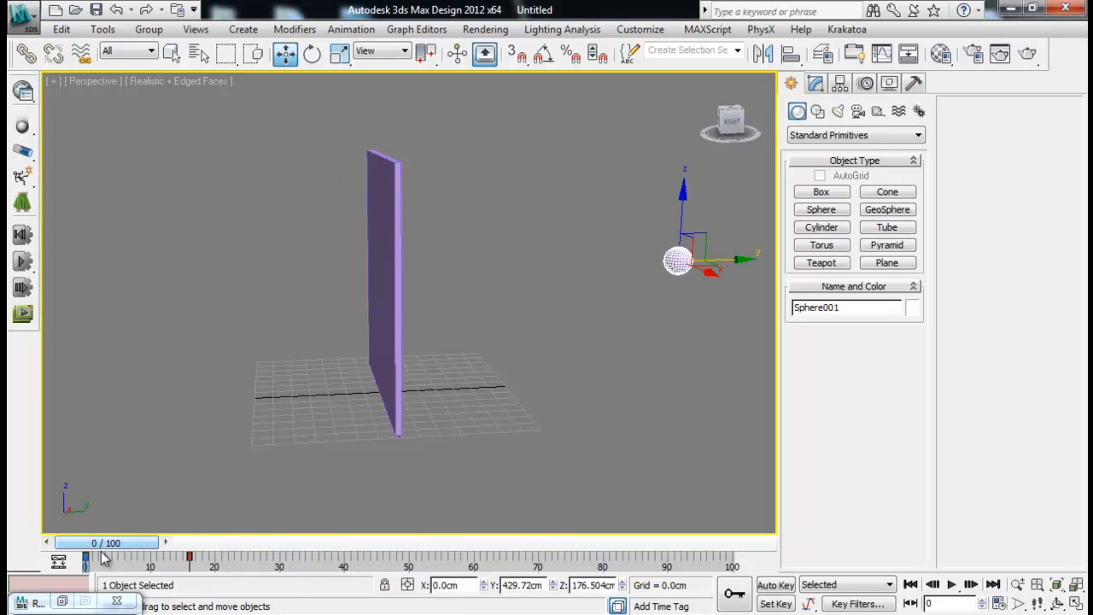
# - Add the wall to RayFire's Dynamic / Impact Objects and the sphere to its Static & Kinematic Objects
pyautogui.click(61, 603)
pyautogui.click(386, 212)
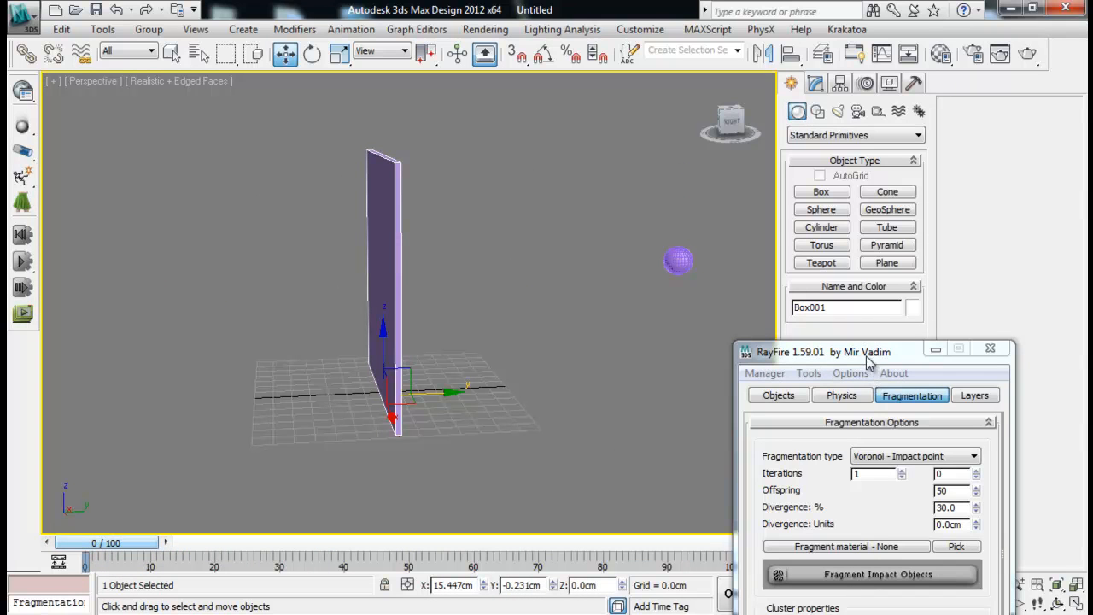
pyautogui.moveTo(869, 361); pyautogui.dragTo(883, 80)
pyautogui.click(793, 114)
pyautogui.click(801, 161)
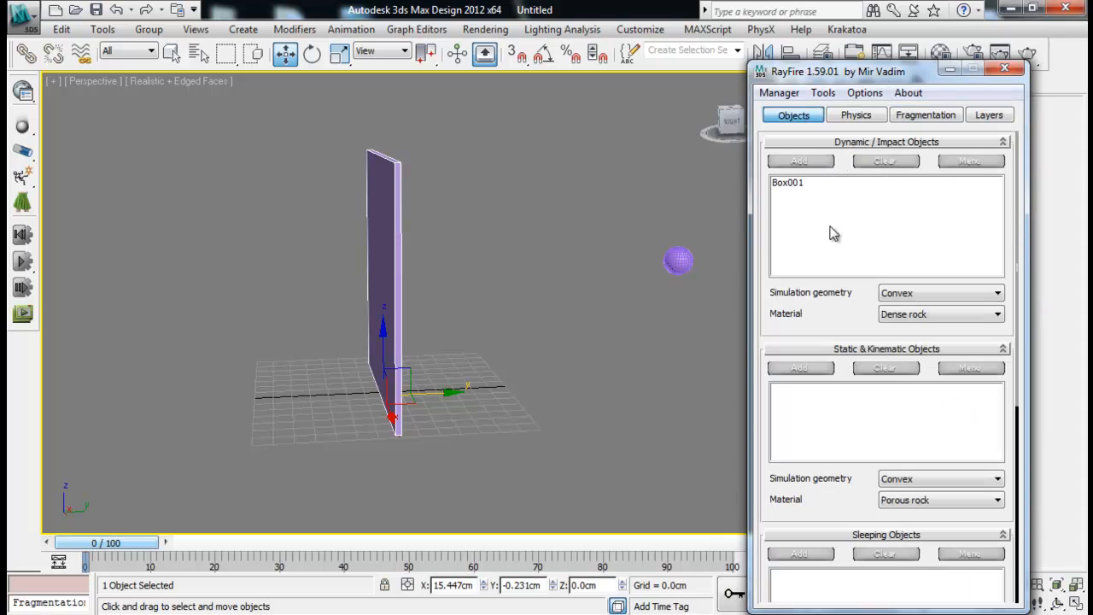
pyautogui.click(671, 254)
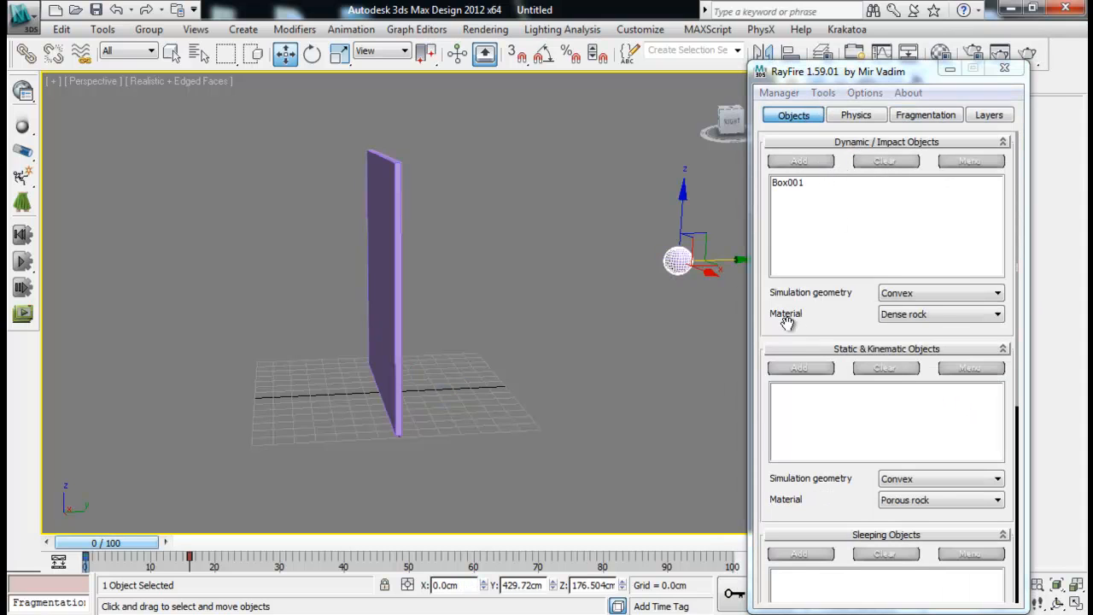
pyautogui.click(809, 370)
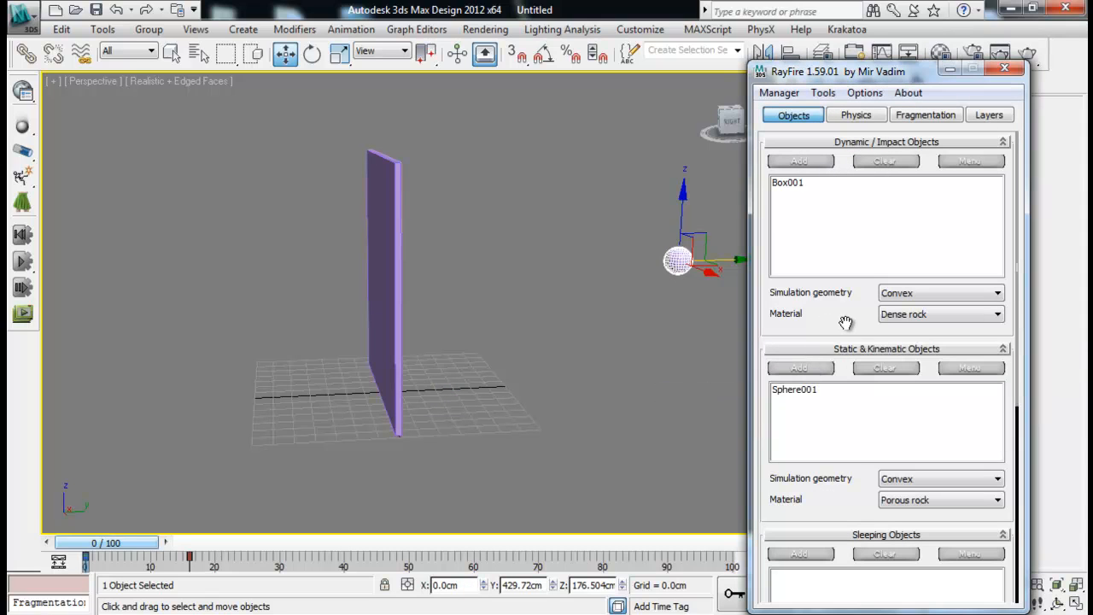
# - Set the dynamic wall's material to Glass and the kinematic sphere's material to Heavy metal in RayFire
pyautogui.click(916, 314)
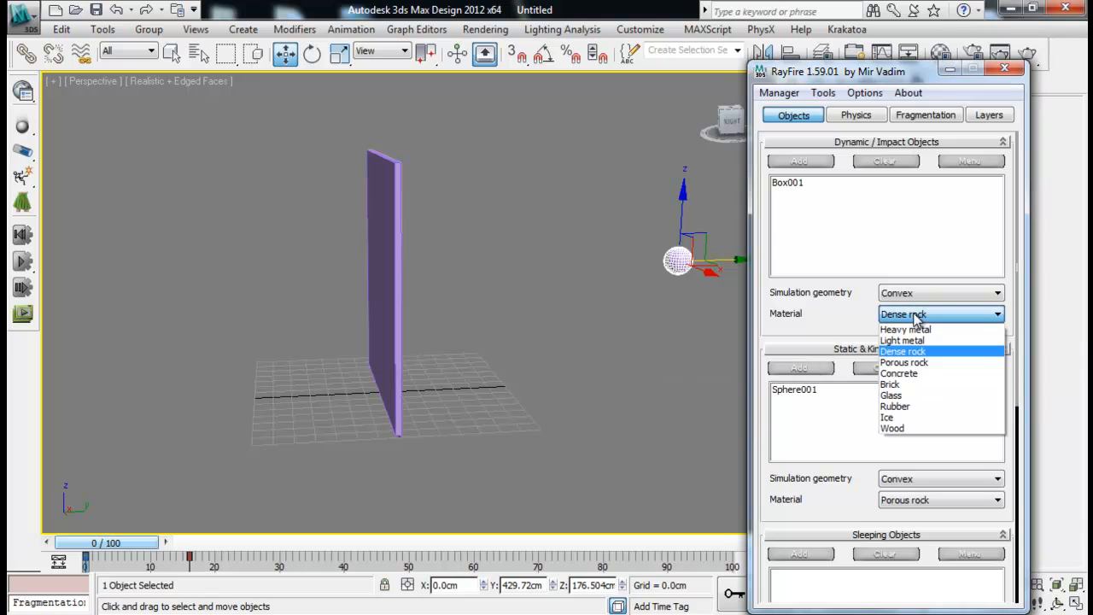
pyautogui.click(895, 397)
pyautogui.click(935, 502)
pyautogui.click(916, 517)
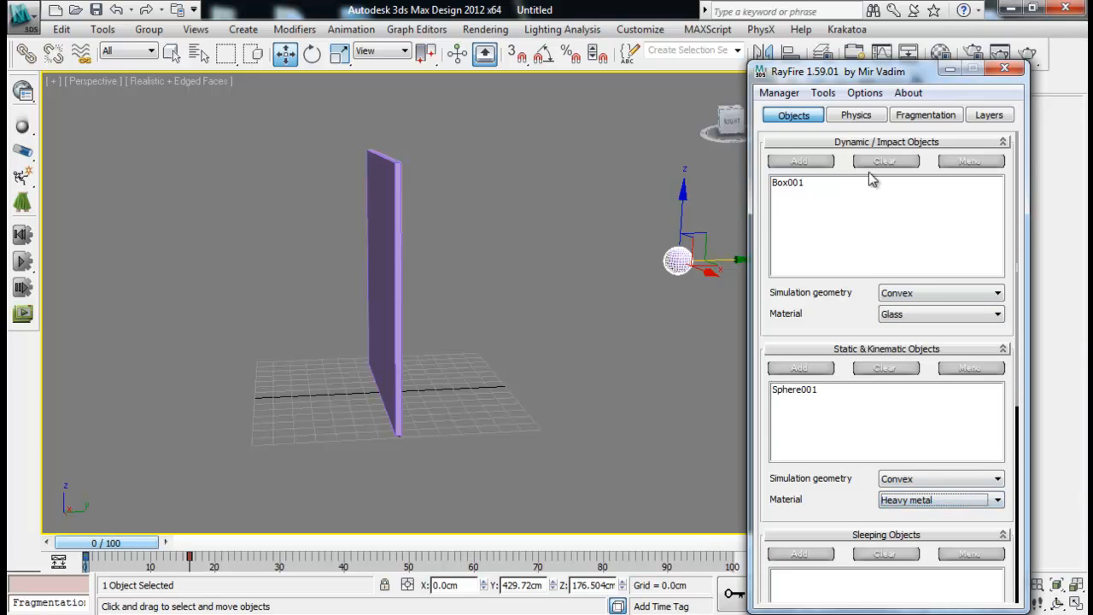
# - Enable Demolish geometry and Home grid as ground in RayFire's physics options
pyautogui.click(858, 115)
pyautogui.moveTo(903, 502); pyautogui.dragTo(892, 217)
pyautogui.moveTo(890, 315); pyautogui.dragTo(893, 260)
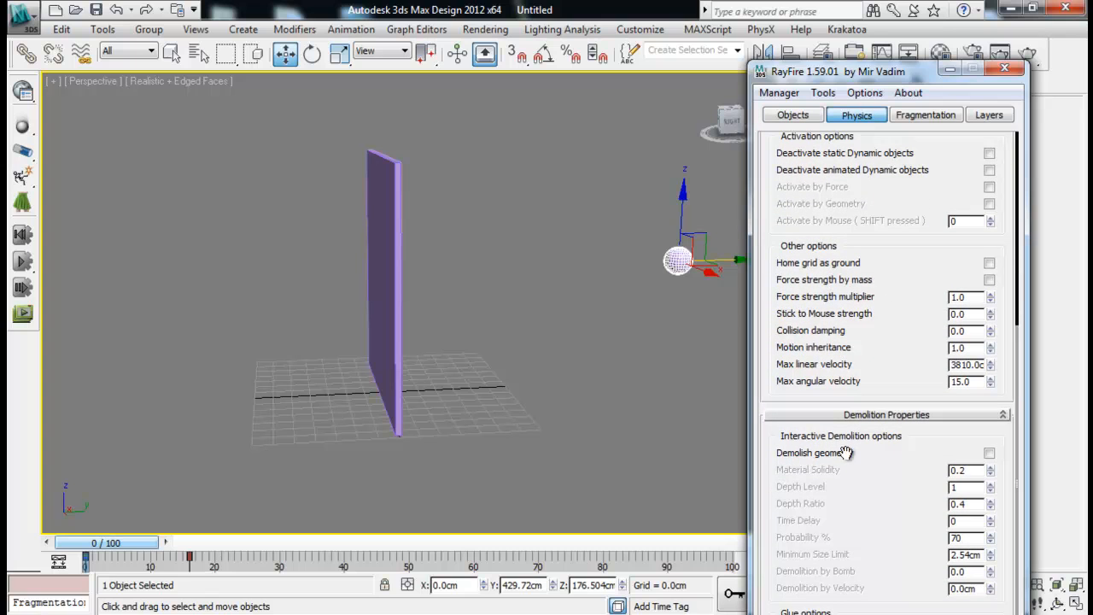
pyautogui.click(989, 453)
pyautogui.moveTo(885, 330); pyautogui.dragTo(906, 471)
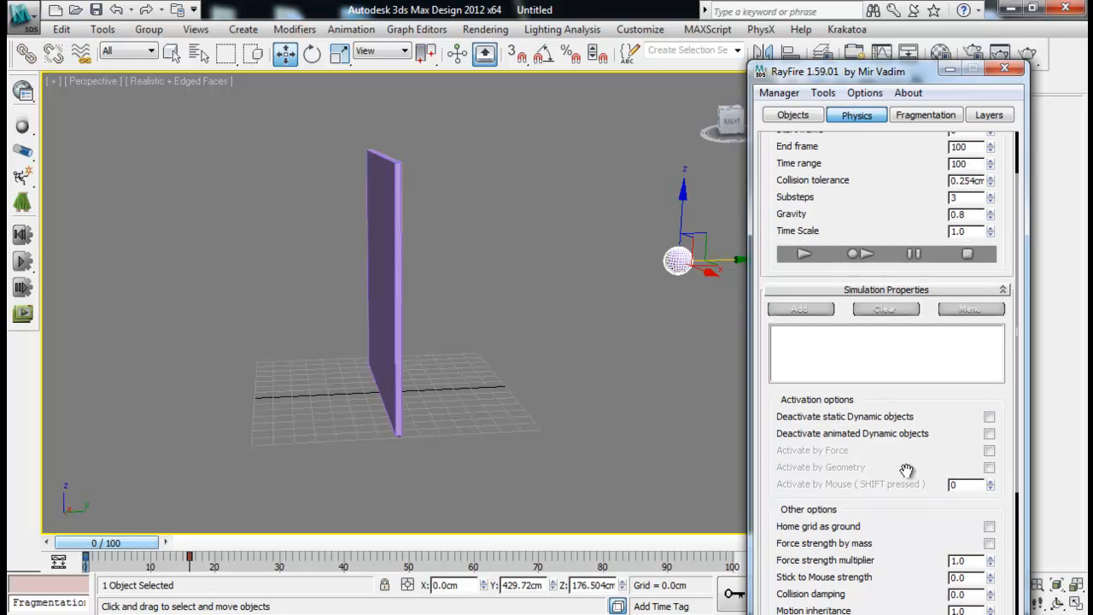
pyautogui.moveTo(870, 176)
pyautogui.mouseDown()
pyautogui.moveTo(881, 299)
pyautogui.moveTo(855, 176)
pyautogui.mouseUp()
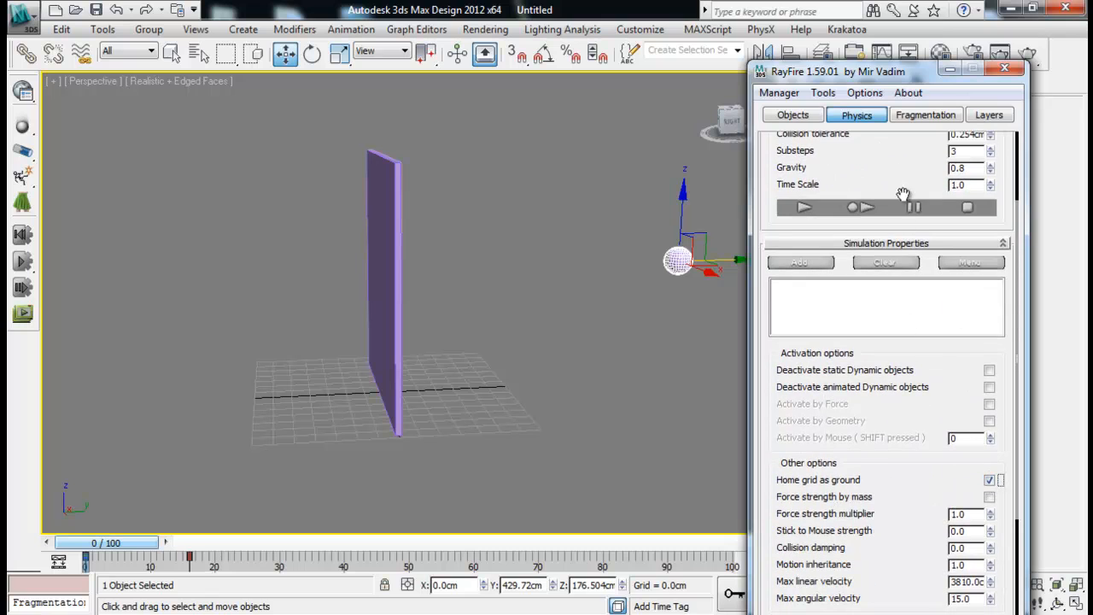
pyautogui.moveTo(904, 223); pyautogui.dragTo(919, 451)
# - Bake a PhysX simulation of the sphere hitting the wall using Voronoi - Impact point, and return to frame 0
pyautogui.keyDown('alt'); pyautogui.moveTo(522, 305); pyautogui.dragTo(492, 333, button='middle'); pyautogui.keyUp('alt')
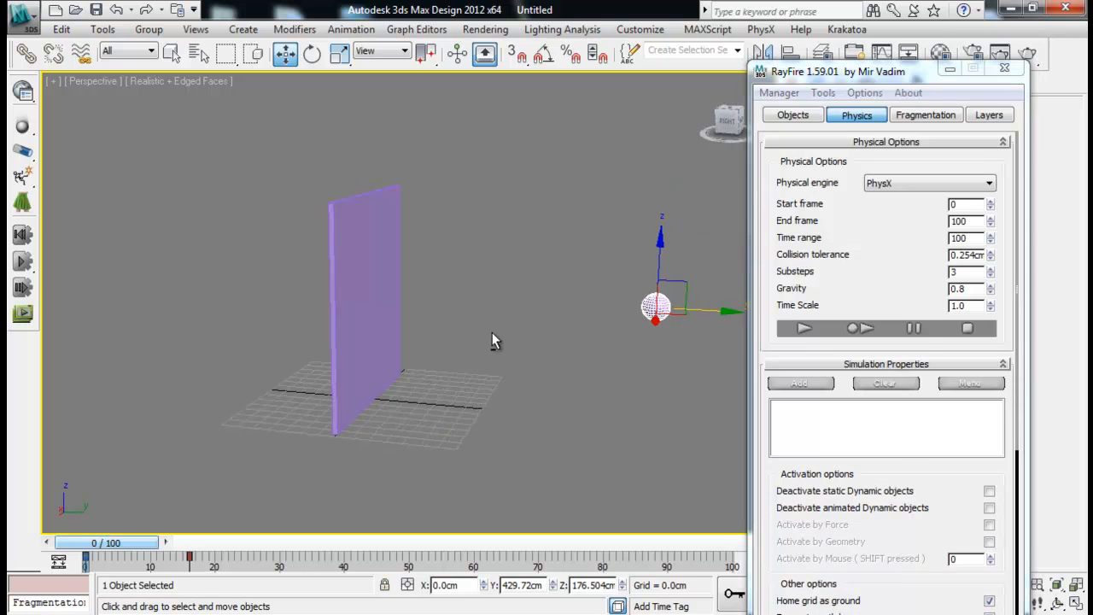
pyautogui.click(924, 115)
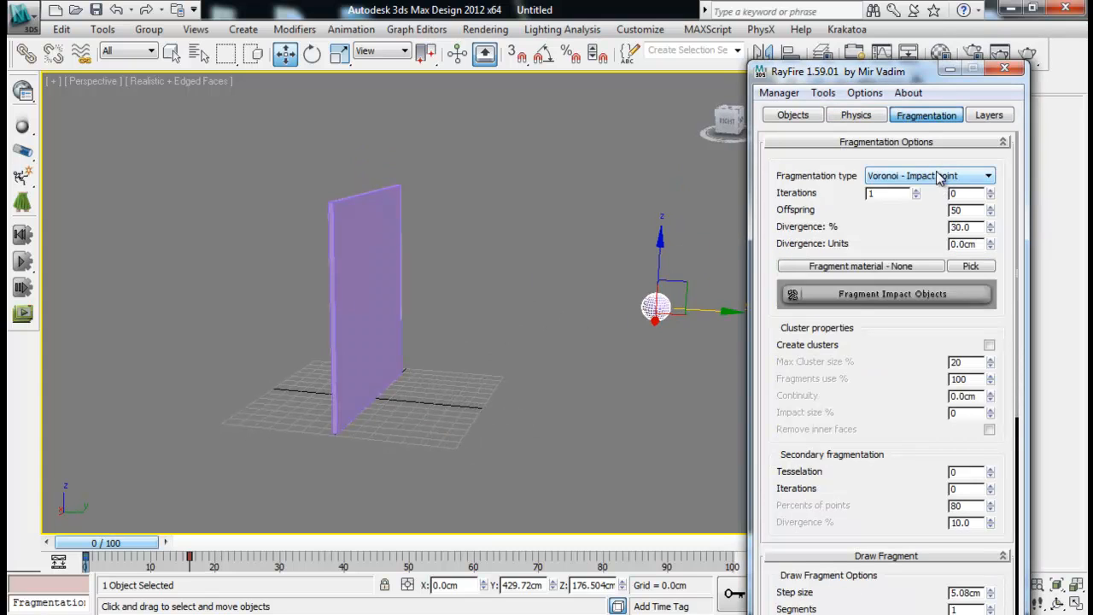
pyautogui.keyDown('alt'); pyautogui.moveTo(613, 263); pyautogui.dragTo(590, 281, button='middle'); pyautogui.keyUp('alt')
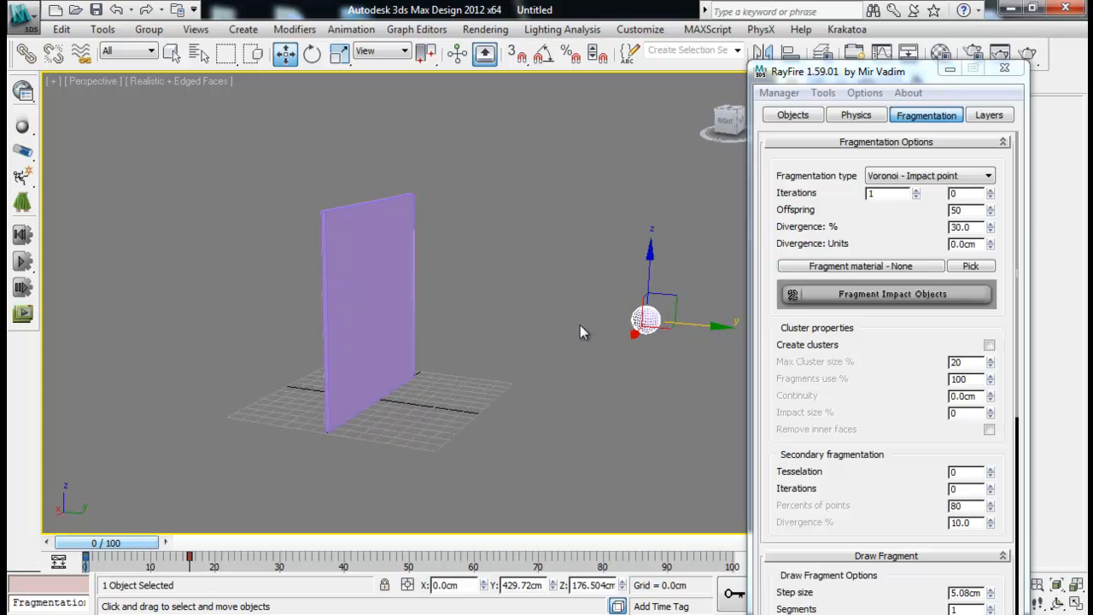
pyautogui.click(857, 118)
pyautogui.click(860, 330)
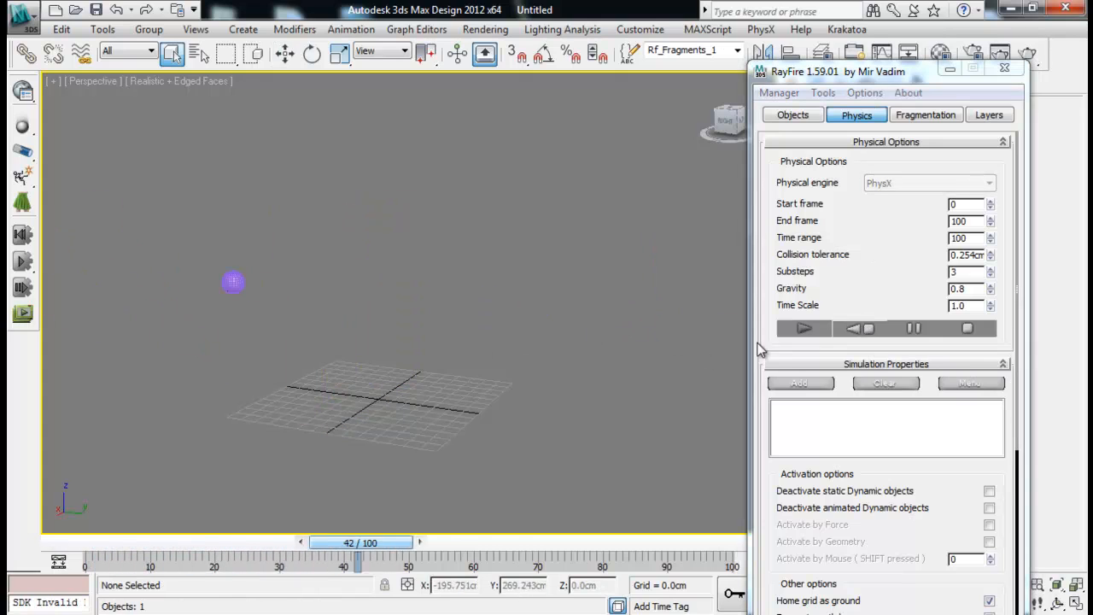
pyautogui.click(861, 330)
pyautogui.moveTo(456, 543); pyautogui.dragTo(76, 510)
pyautogui.press('q')
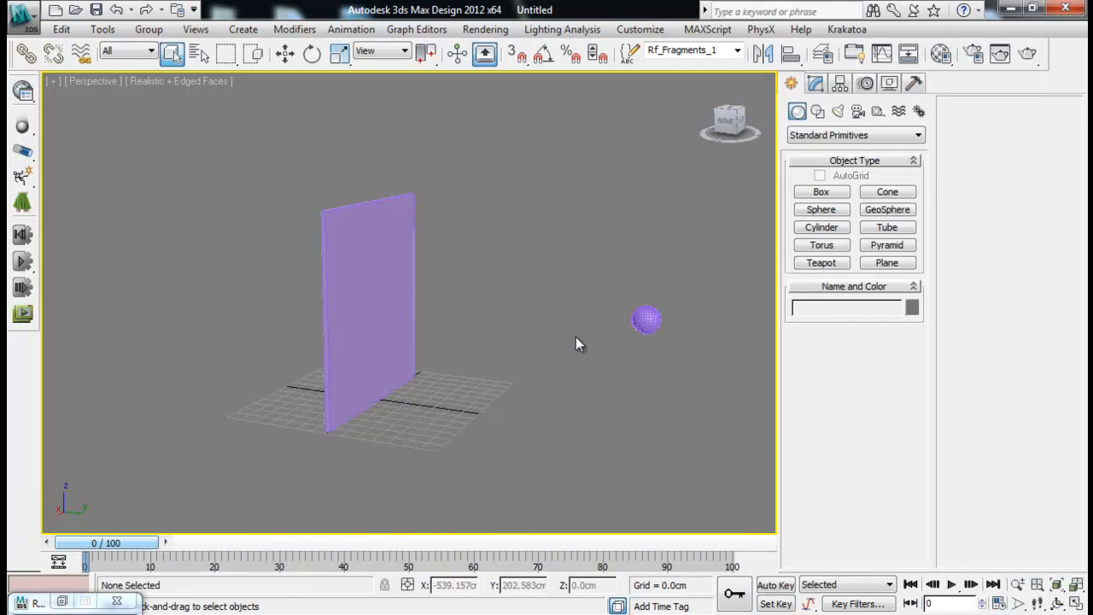
# - Scale the sphere down to about 63% and move its end animation key to frame 19
pyautogui.click(644, 320)
pyautogui.press('r')
pyautogui.moveTo(647, 315); pyautogui.dragTo(646, 345)
pyautogui.moveTo(190, 558); pyautogui.dragTo(209, 557)
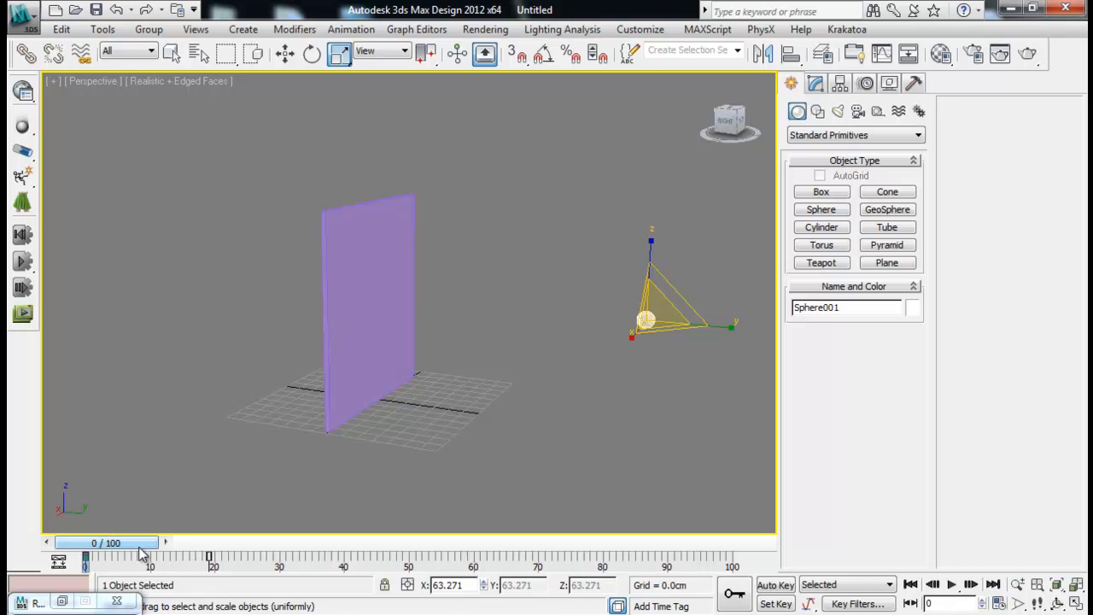
# - Bake the impact simulation again with the smaller sphere, scrub through the result and return to frame 0
pyautogui.click(62, 601)
pyautogui.click(860, 331)
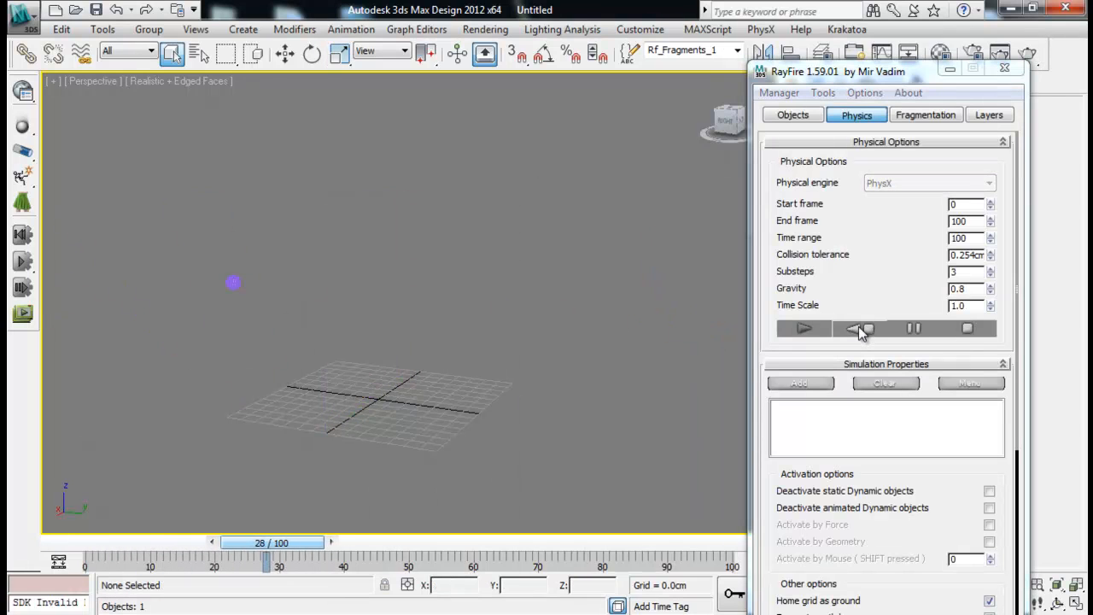
pyautogui.click(859, 330)
pyautogui.moveTo(324, 542); pyautogui.dragTo(248, 542)
pyautogui.moveTo(283, 506); pyautogui.dragTo(105, 496)
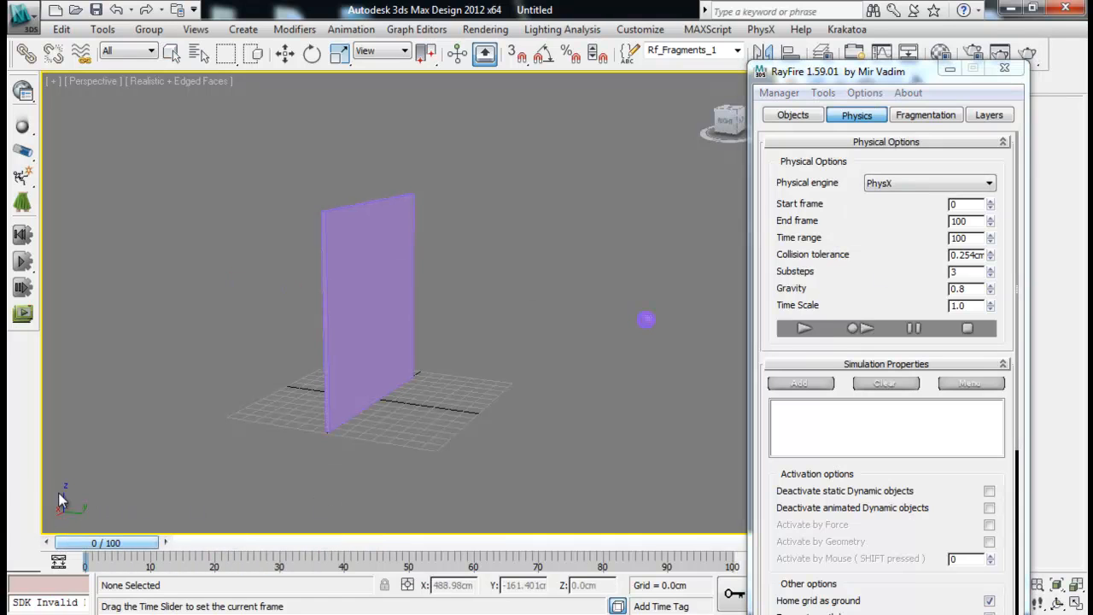
# - Slow the sphere's movement by shifting its end animation key to frame 51
pyautogui.moveTo(886, 264); pyautogui.dragTo(856, 278)
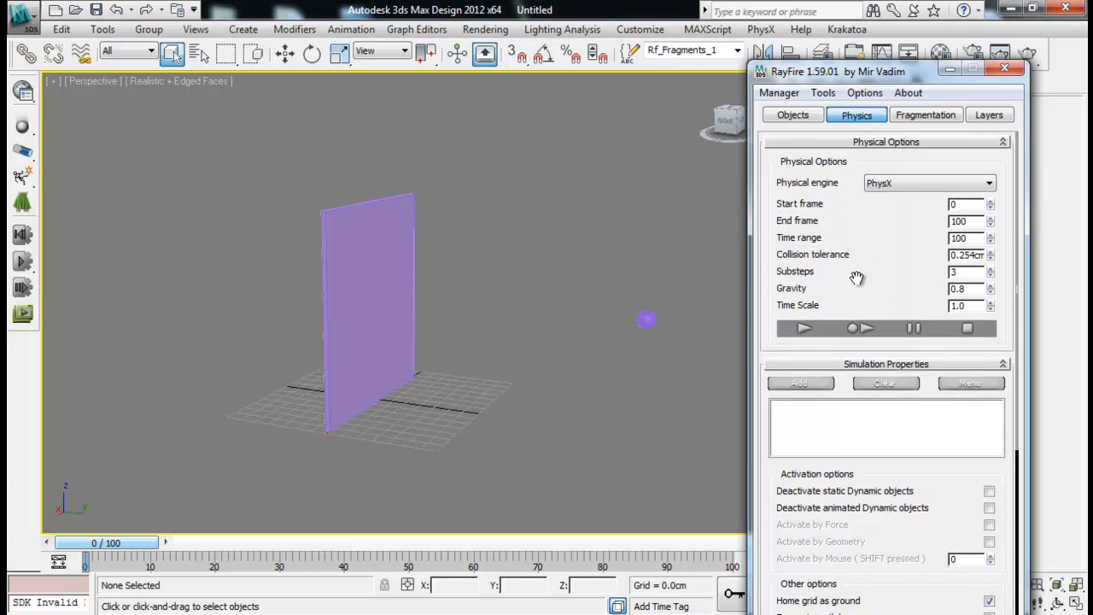
pyautogui.scroll(-3, 857, 278)
pyautogui.click(646, 319)
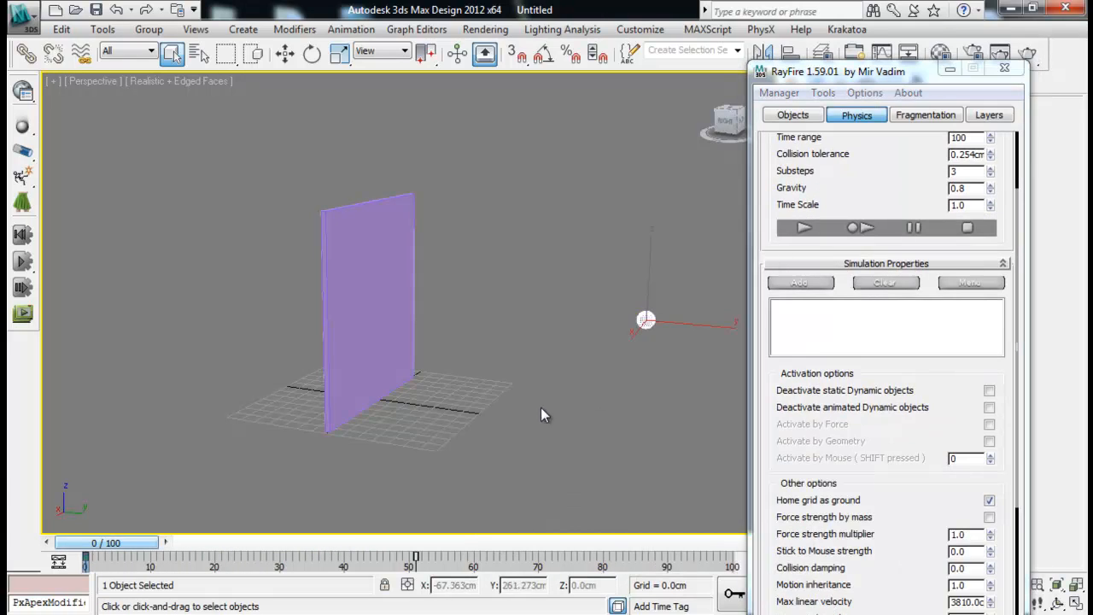
pyautogui.moveTo(417, 560); pyautogui.dragTo(408, 556)
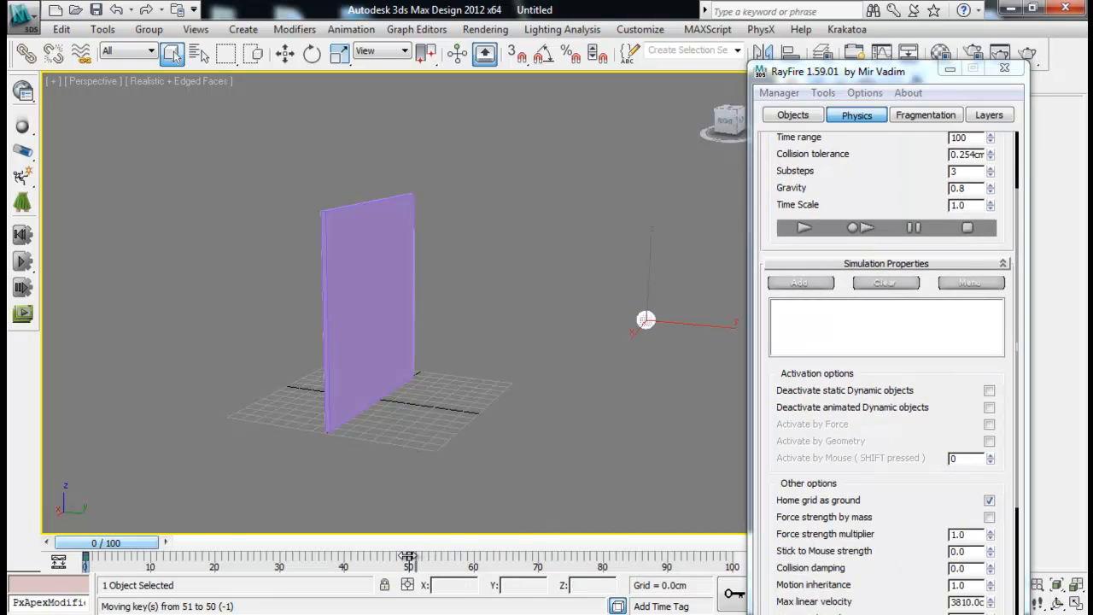
# - Bake the simulation with the slower sphere and scrub back to the impact around frame 29
pyautogui.moveTo(616, 350); pyautogui.dragTo(577, 294, button='middle')
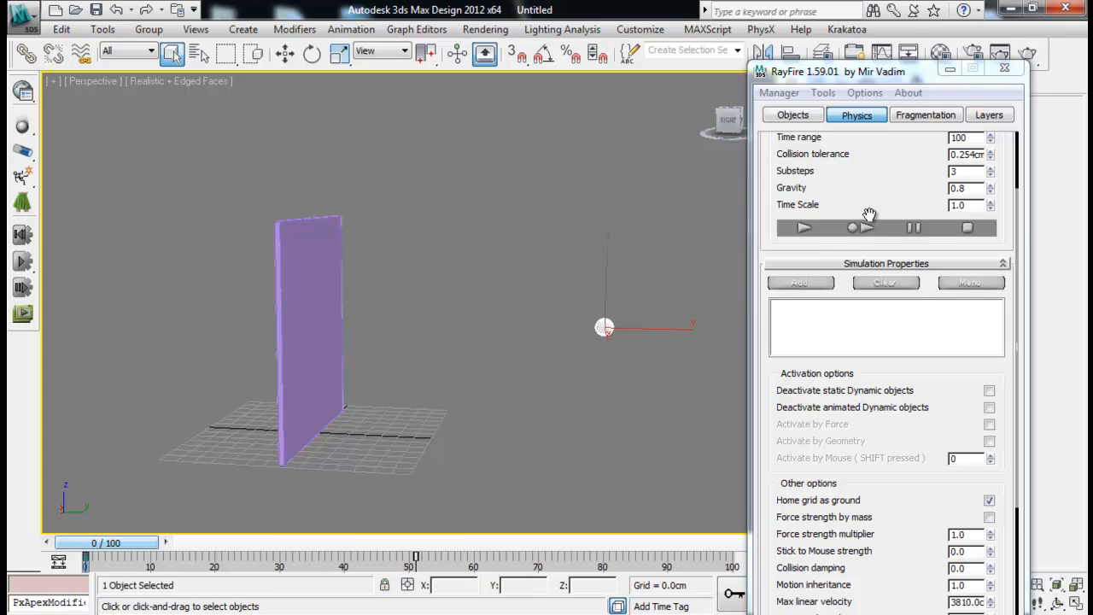
pyautogui.moveTo(871, 183); pyautogui.dragTo(876, 365)
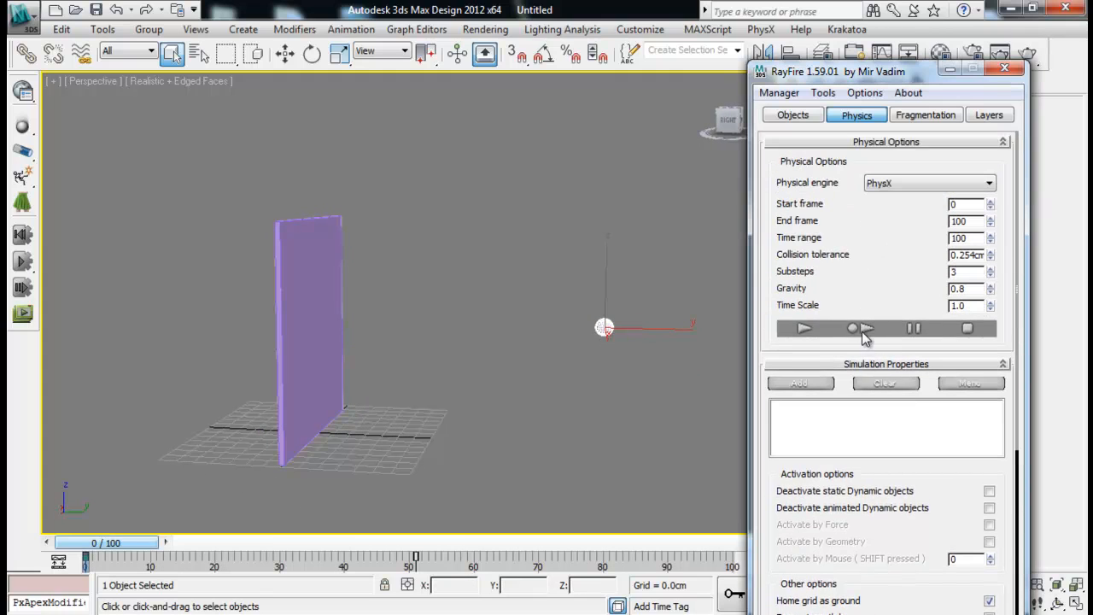
pyautogui.click(863, 328)
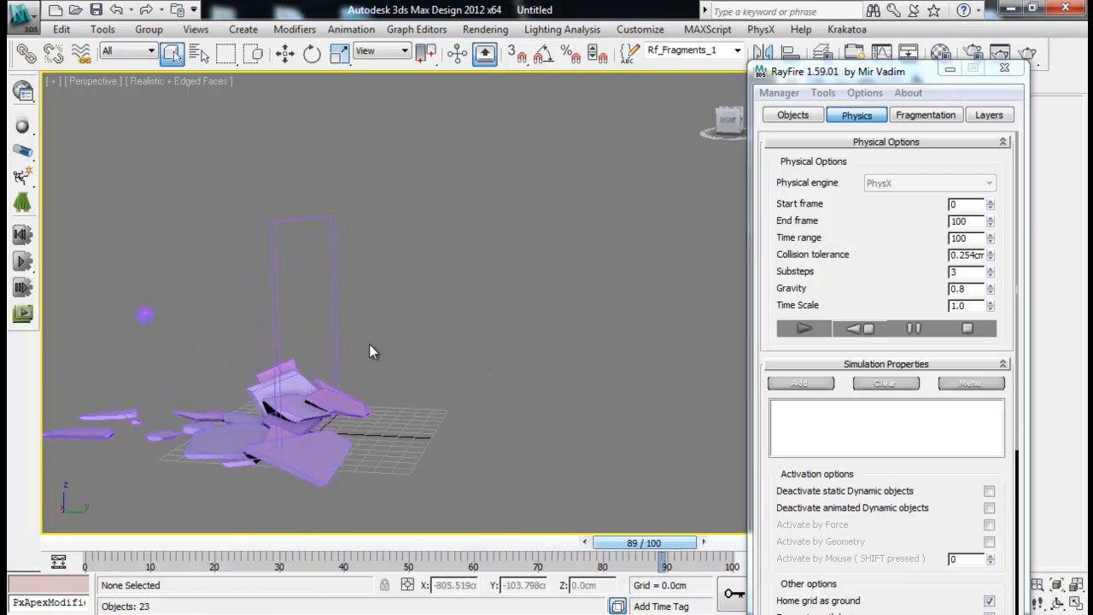
pyautogui.moveTo(724, 553); pyautogui.dragTo(290, 492)
# - Examine the wall's fracture pattern around the impact point at frames 29 and 24, and review the fragmentation type and demolition settings
pyautogui.keyDown('alt'); pyautogui.moveTo(350, 378); pyautogui.dragTo(509, 302, button='middle'); pyautogui.keyUp('alt')
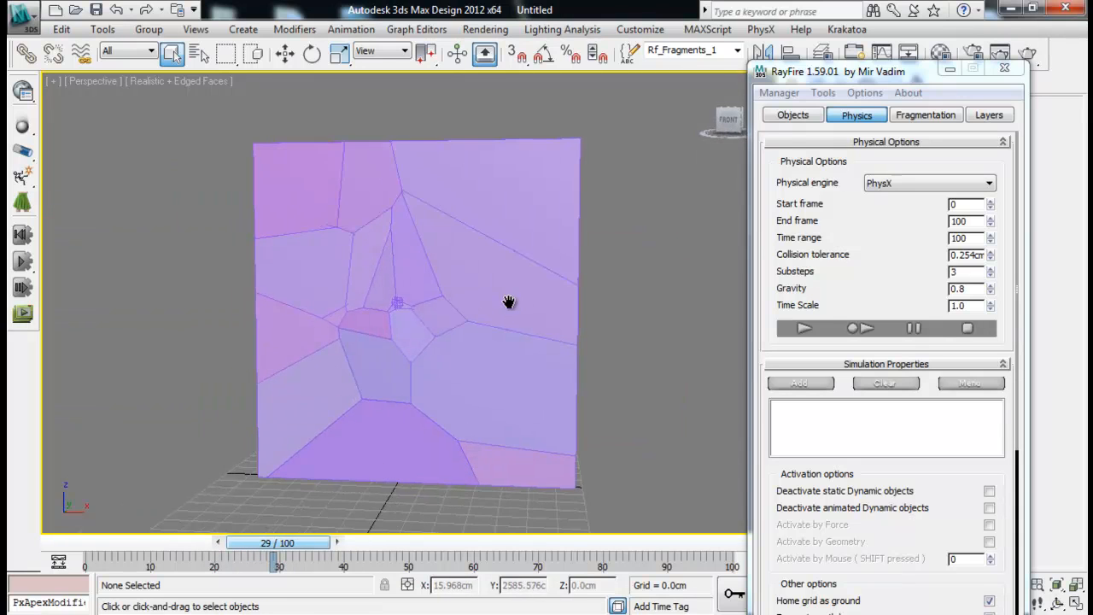
pyautogui.scroll(3, 500, 302)
pyautogui.keyDown('alt'); pyautogui.moveTo(440, 313); pyautogui.dragTo(296, 322, button='middle'); pyautogui.keyUp('alt')
pyautogui.keyDown('alt'); pyautogui.moveTo(258, 276); pyautogui.dragTo(334, 287, button='middle'); pyautogui.keyUp('alt')
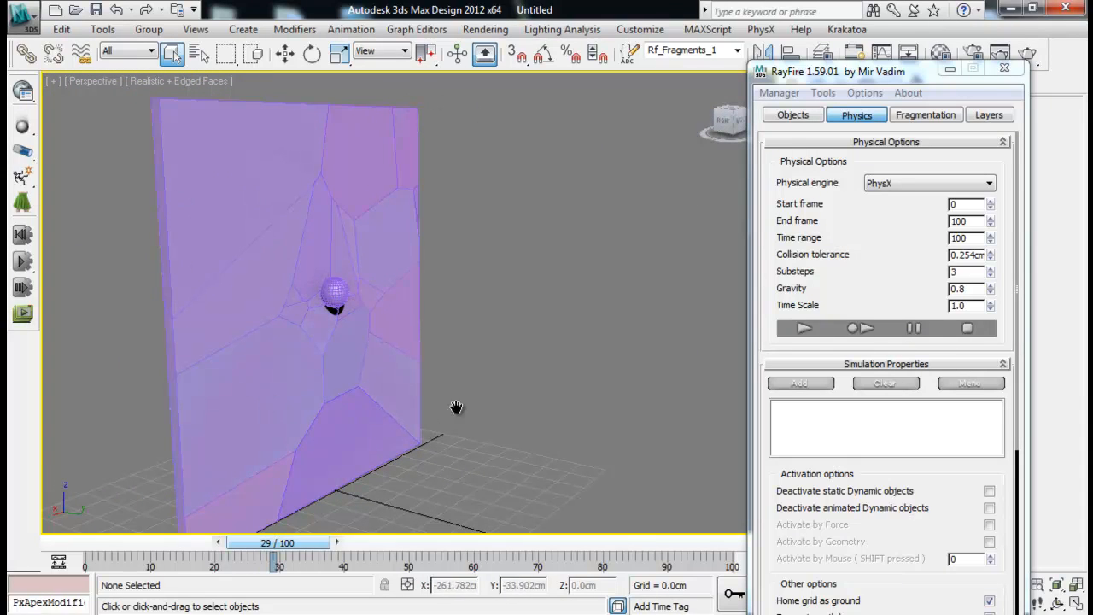
pyautogui.moveTo(291, 544); pyautogui.dragTo(256, 524)
pyautogui.press('q')
pyautogui.click(465, 291)
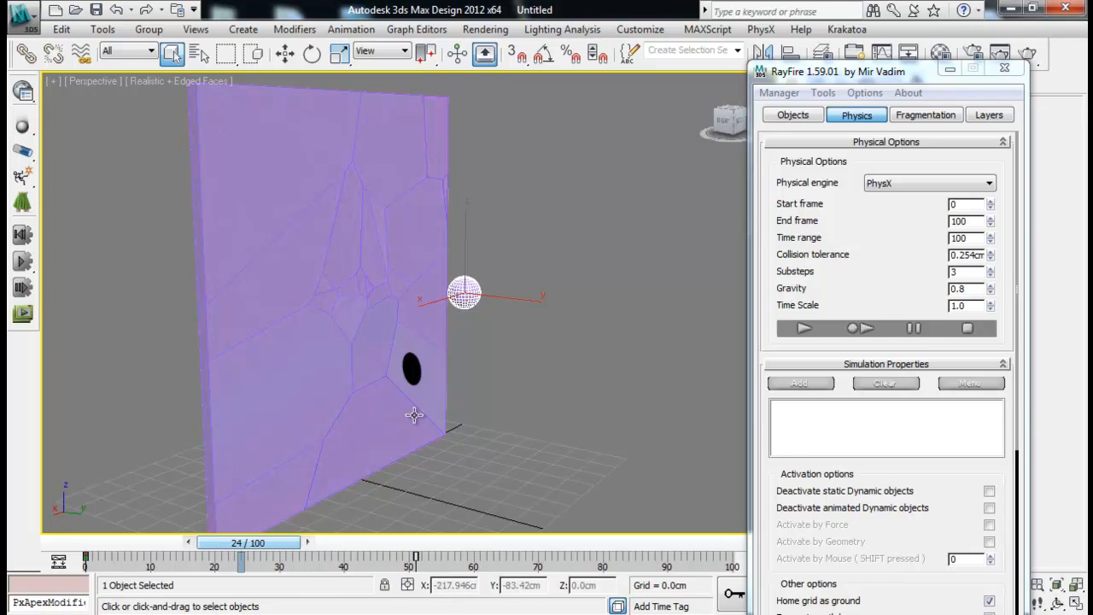
pyautogui.click(906, 116)
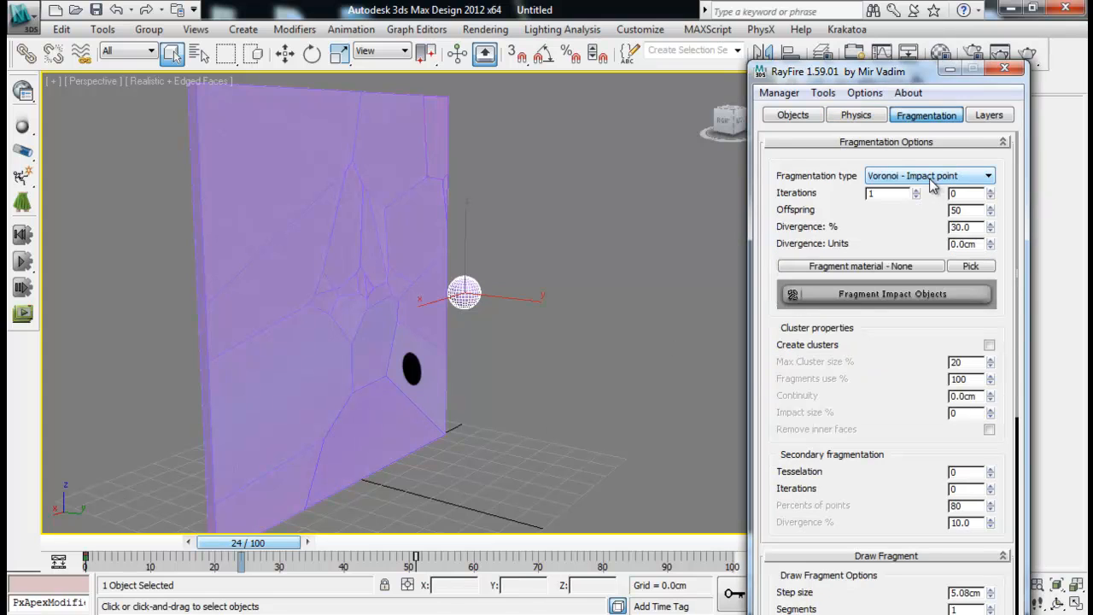
pyautogui.click(856, 115)
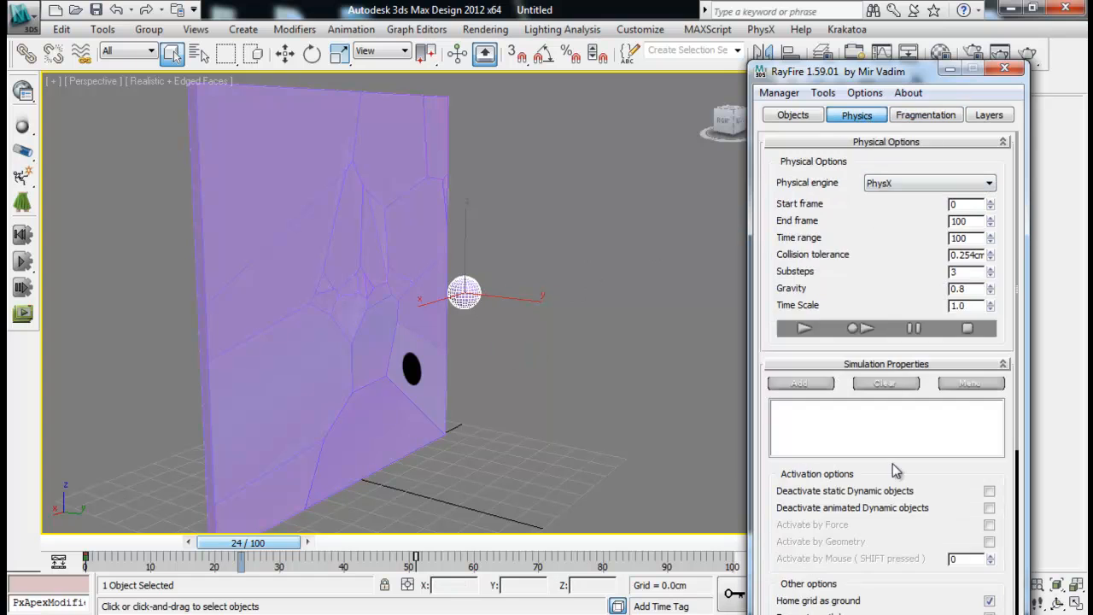
pyautogui.moveTo(897, 510); pyautogui.dragTo(919, 290)
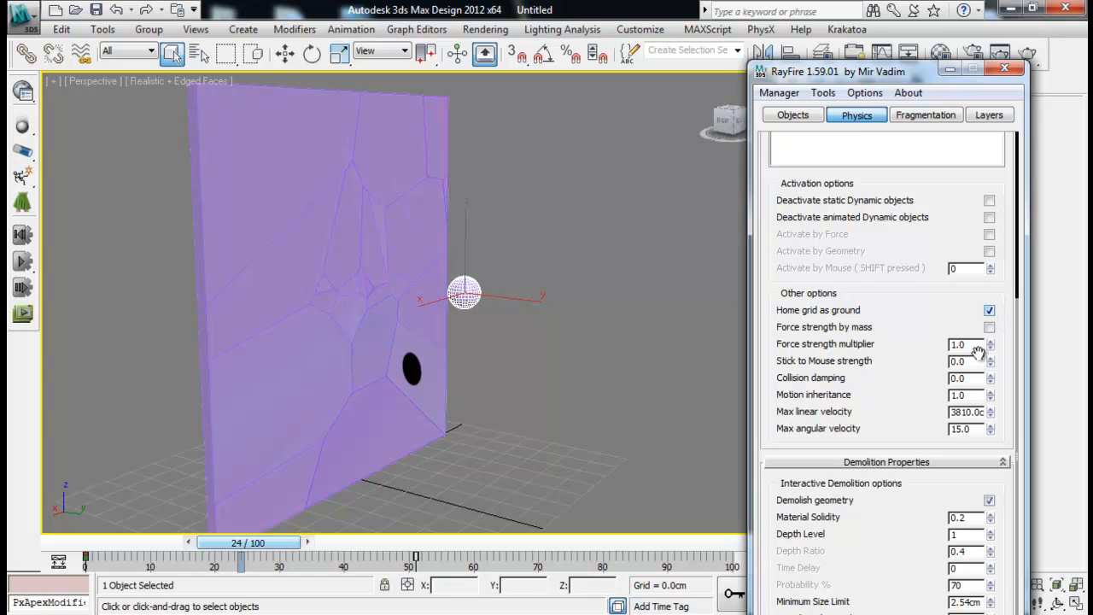
pyautogui.scroll(5, 904, 314)
pyautogui.scroll(1, 869, 221)
# - Discard the simulated fragments to restore the intact wall, and fragment it directly with the Voronoi - Impact point type
pyautogui.click(911, 115)
pyautogui.click(779, 92)
pyautogui.click(793, 131)
pyautogui.click(304, 212)
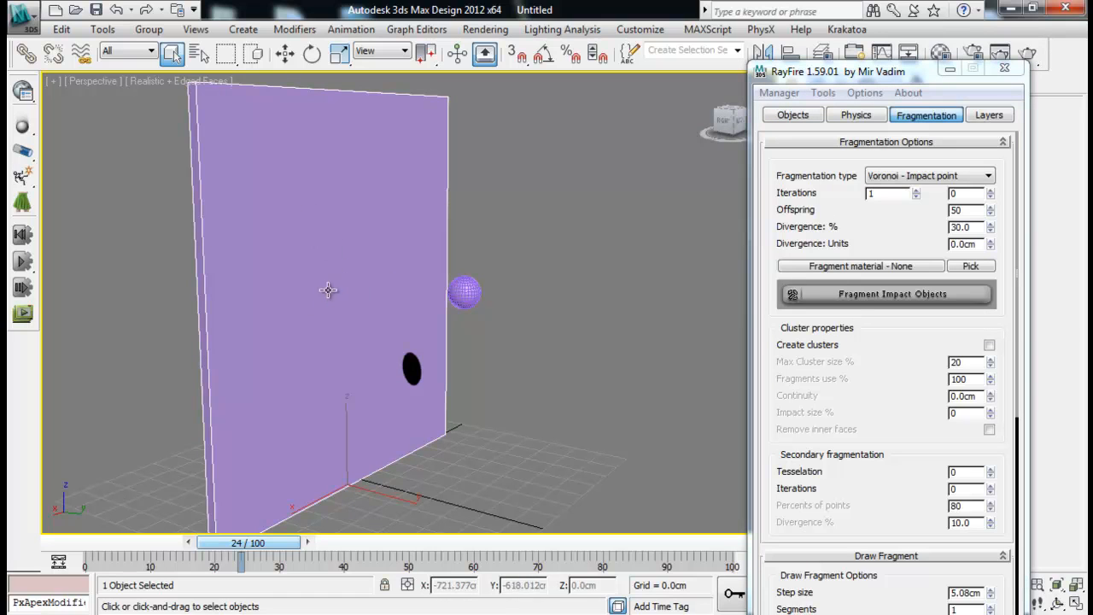
pyautogui.click(888, 294)
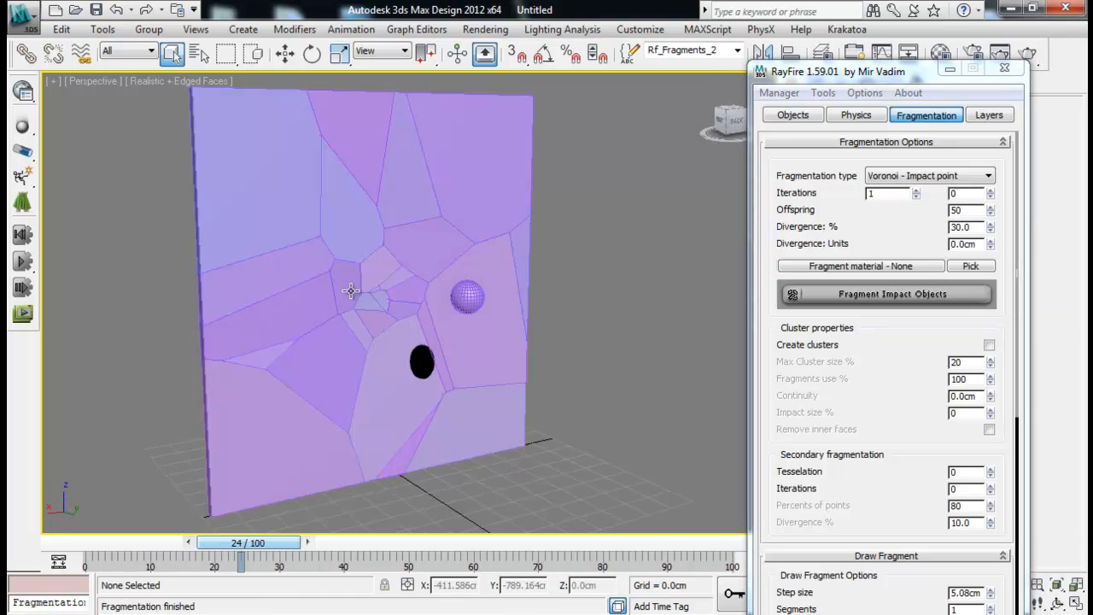
# - Examine the directly fragmented wall and review the Iterations and Offspring parameters of the Voronoi - Impact point type
pyautogui.keyDown('alt'); pyautogui.moveTo(358, 293); pyautogui.dragTo(389, 292, button='middle'); pyautogui.keyUp('alt')
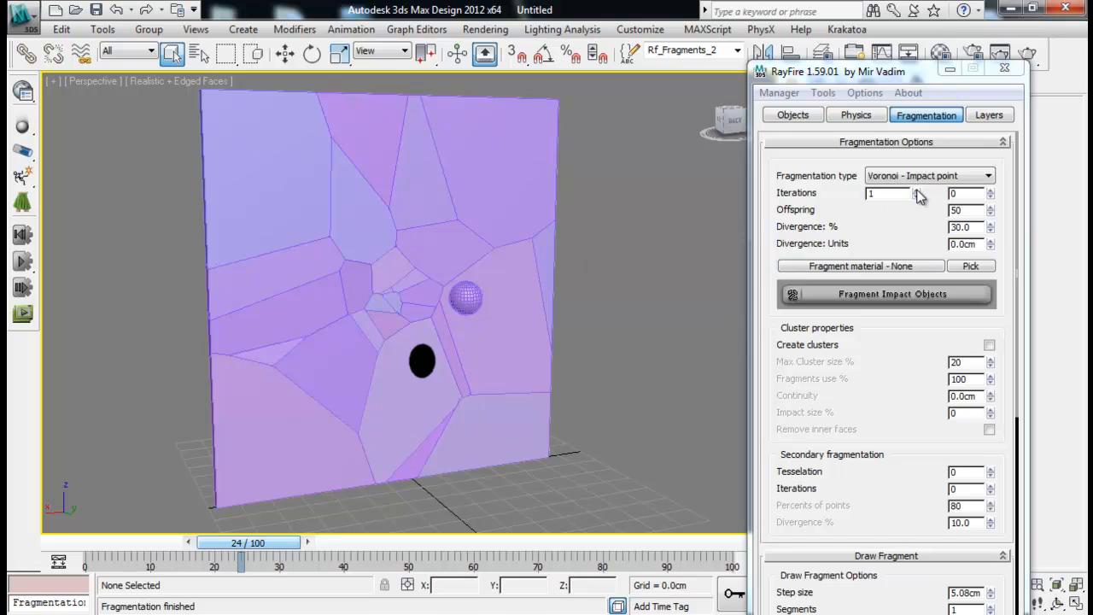
pyautogui.moveTo(897, 193); pyautogui.dragTo(820, 193)
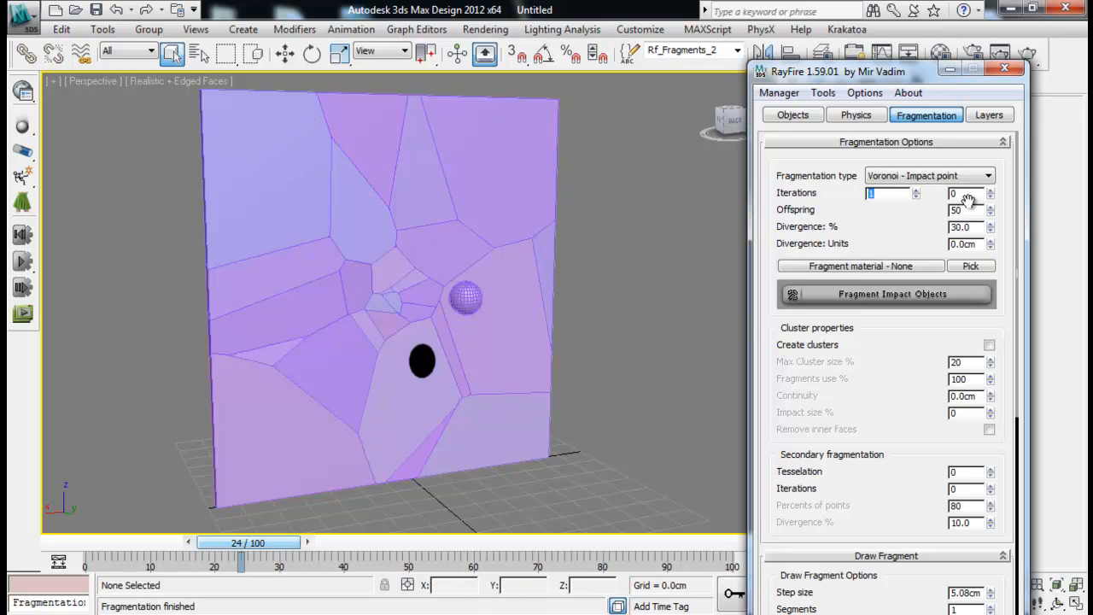
pyautogui.moveTo(990, 190); pyautogui.dragTo(988, 180)
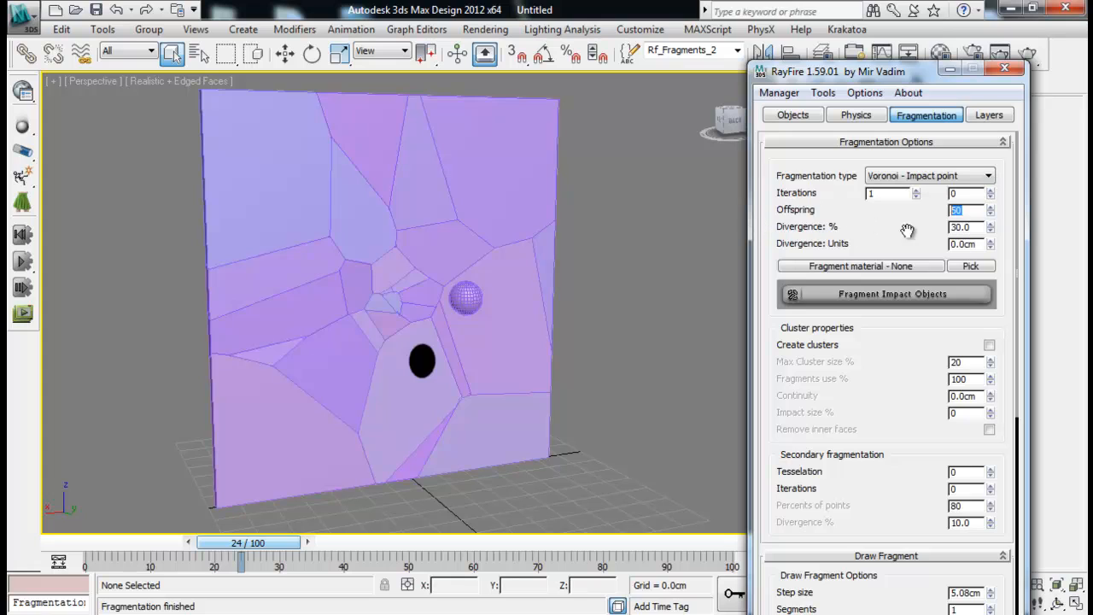
# - Set the fragmentation type to Voronoi - Sel Particles\Geometry
pyautogui.click(943, 177)
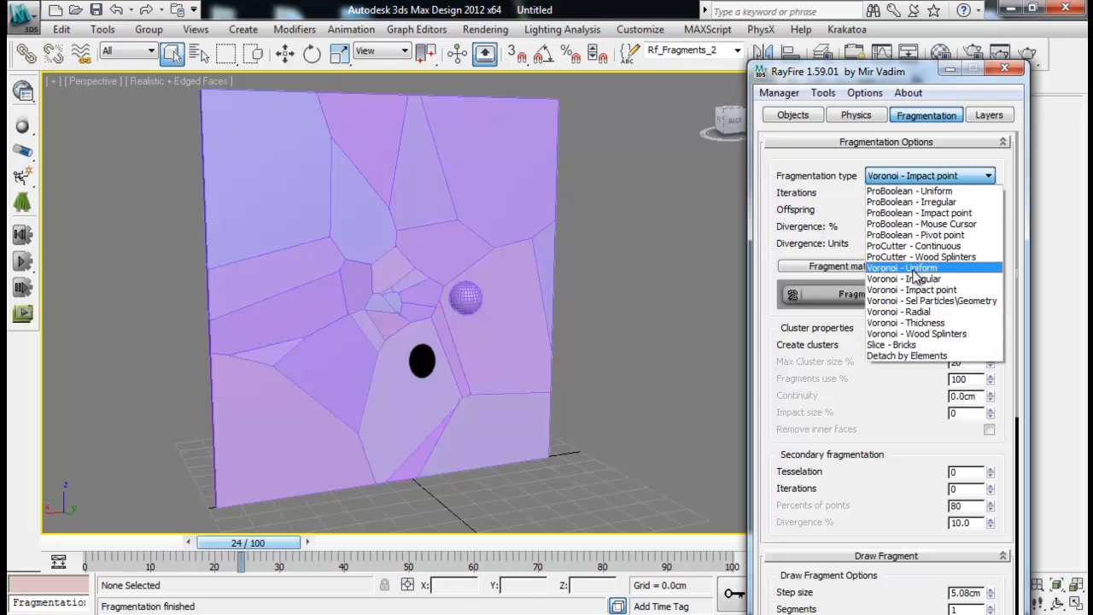
pyautogui.click(907, 278)
pyautogui.click(913, 177)
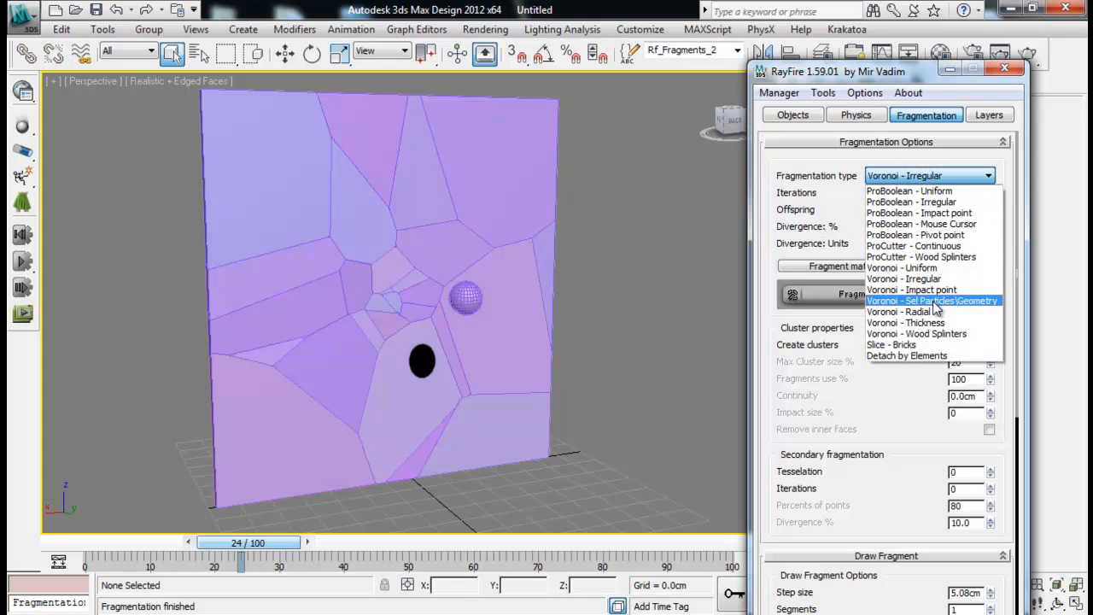
pyautogui.click(936, 300)
# - Remove the sphere beside the wall and delete the wall's existing impact-point fragments
pyautogui.moveTo(642, 293); pyautogui.dragTo(520, 315, button='middle')
pyautogui.click(366, 301)
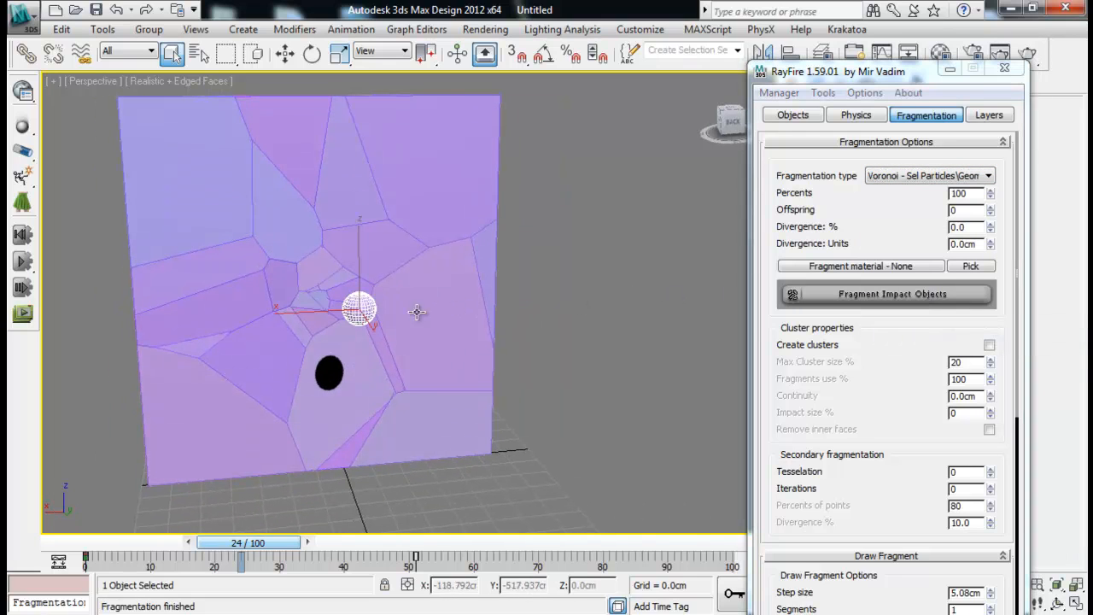
pyautogui.click(779, 93)
pyautogui.click(793, 129)
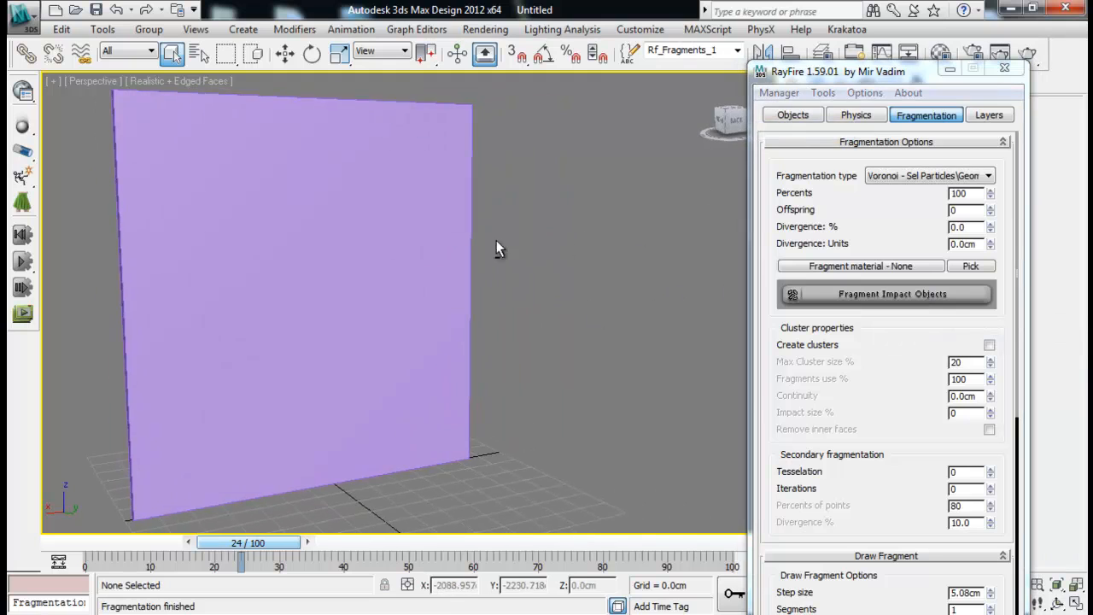
# - Draw a circle spline with a radius of about 125 cm near the wall's centre in the Front view
pyautogui.scroll(-5, 561, 245)
pyautogui.keyDown('alt'); pyautogui.moveTo(513, 278); pyautogui.dragTo(615, 260, button='middle'); pyautogui.keyUp('alt')
pyautogui.moveTo(877, 82); pyautogui.dragTo(713, 328)
pyautogui.click(785, 324)
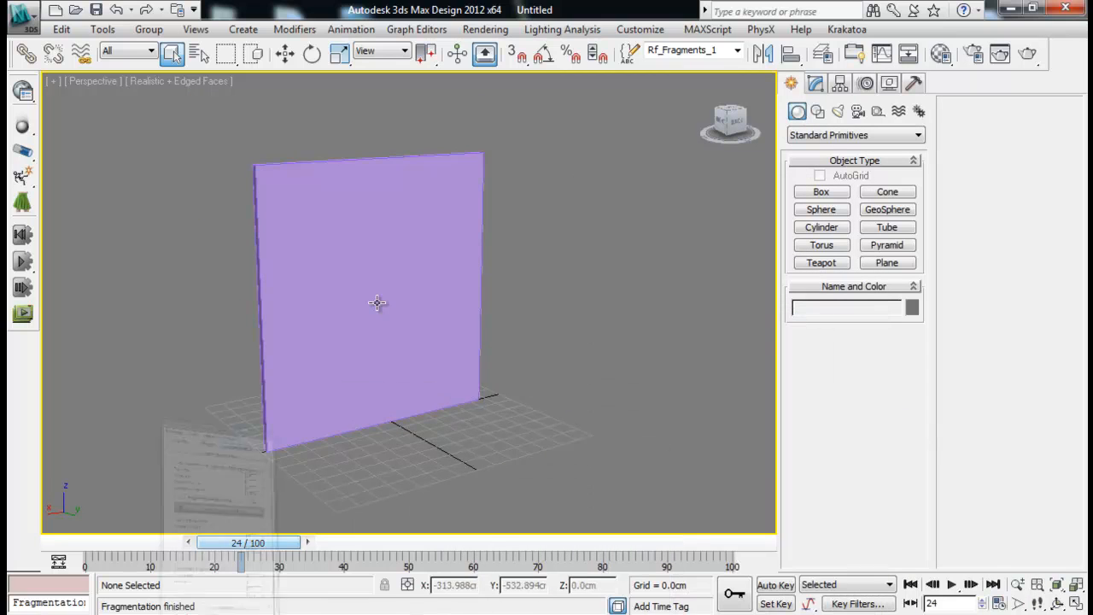
pyautogui.keyDown('alt'); pyautogui.moveTo(378, 302); pyautogui.dragTo(356, 337, button='middle'); pyautogui.keyUp('alt')
pyautogui.click(817, 111)
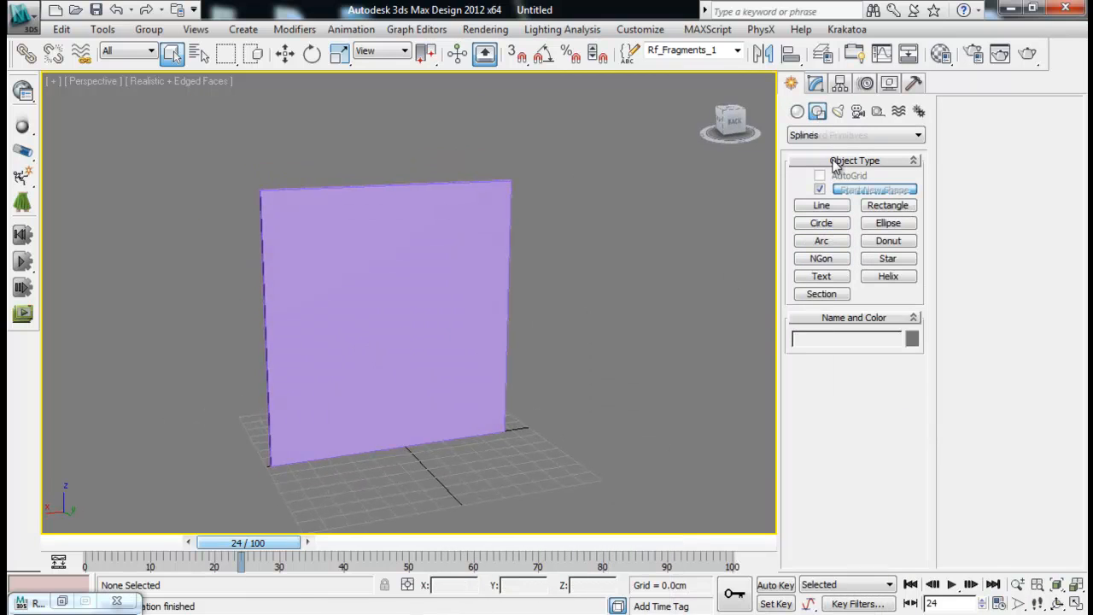
pyautogui.click(825, 222)
pyautogui.keyDown('alt'); pyautogui.moveTo(470, 307); pyautogui.dragTo(452, 305, button='middle'); pyautogui.keyUp('alt')
pyautogui.hotkey('alt', 'w')
pyautogui.middleClick(572, 212)
pyautogui.hotkey('alt', 'w')
pyautogui.moveTo(405, 384); pyautogui.dragTo(476, 442)
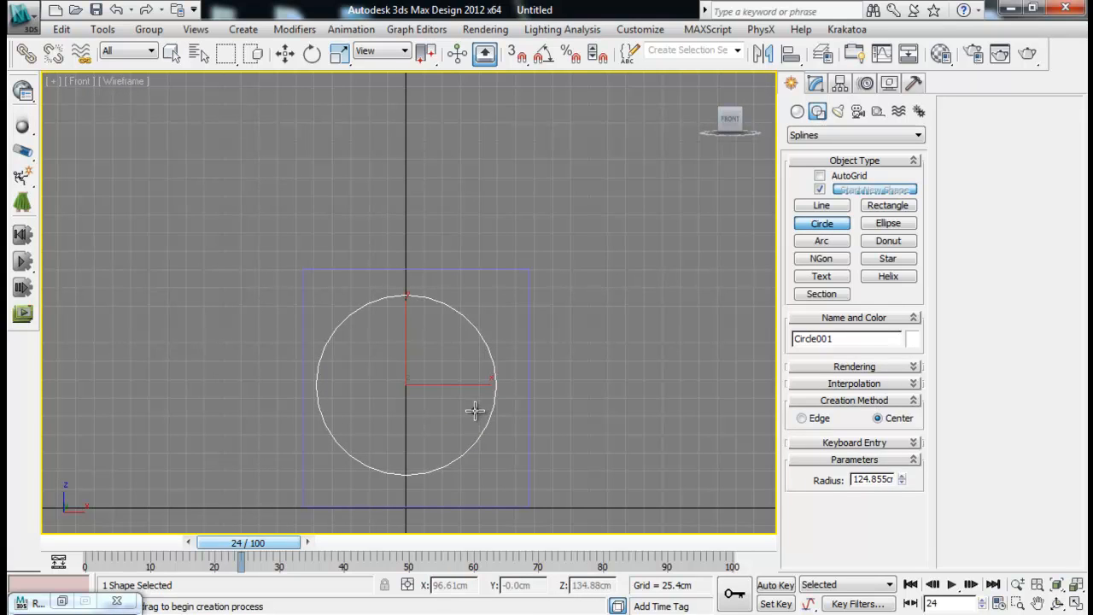
# - Move the circle slightly along X and away from the wall to about 134 cm on the Y axis
pyautogui.press('w')
pyautogui.moveTo(458, 387); pyautogui.dragTo(475, 388)
pyautogui.moveTo(495, 373); pyautogui.dragTo(493, 327, button='middle')
pyautogui.hotkey('alt', 'w')
pyautogui.middleClick(608, 412)
pyautogui.hotkey('alt', 'w')
pyautogui.keyDown('alt'); pyautogui.moveTo(514, 402); pyautogui.dragTo(678, 401, button='middle'); pyautogui.keyUp('alt')
pyautogui.moveTo(434, 314); pyautogui.dragTo(544, 323)
pyautogui.keyDown('alt'); pyautogui.moveTo(545, 330); pyautogui.dragTo(243, 508, button='middle'); pyautogui.keyUp('alt')
# - Fragment the wall Box001 with Voronoi - Sel Particles\Geometry, using the selected circle as the point source
pyautogui.click(77, 603)
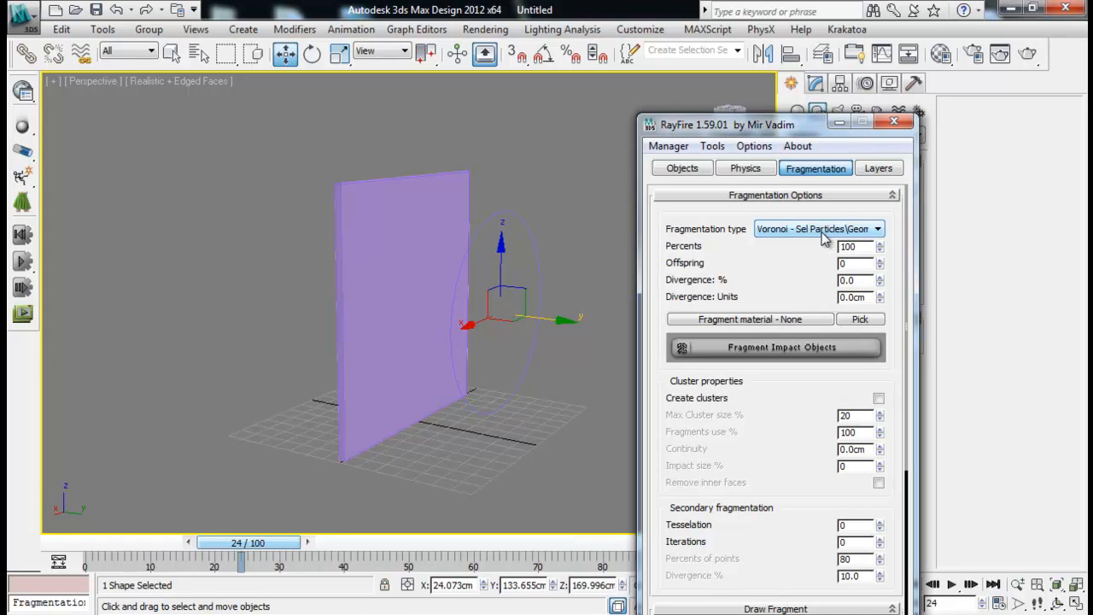
pyautogui.click(877, 231)
pyautogui.click(877, 231)
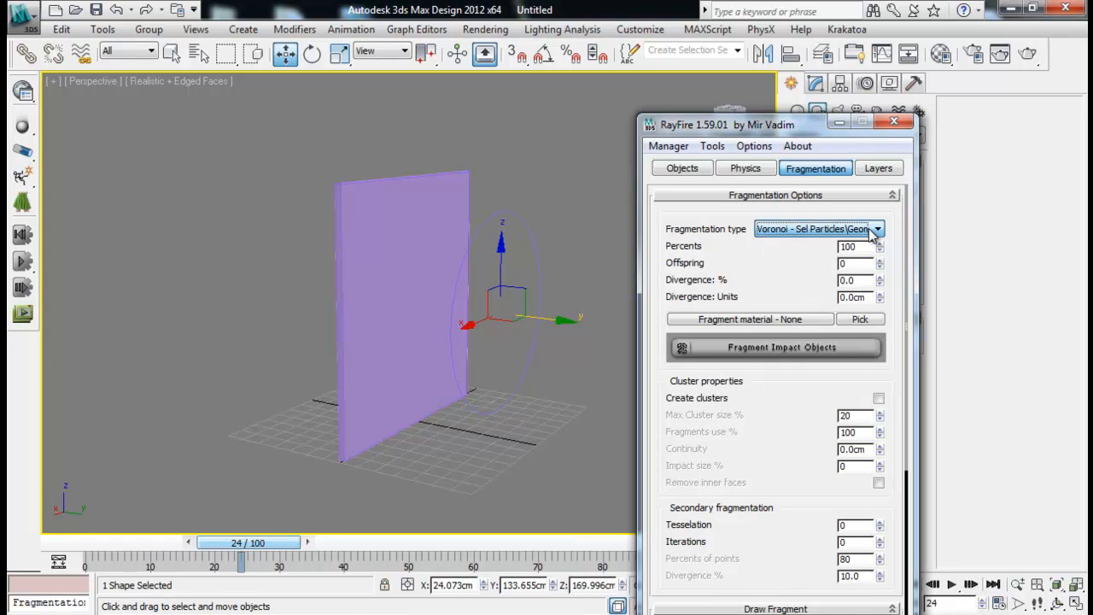
pyautogui.keyDown('alt'); pyautogui.moveTo(549, 288); pyautogui.dragTo(475, 262, button='middle'); pyautogui.keyUp('alt')
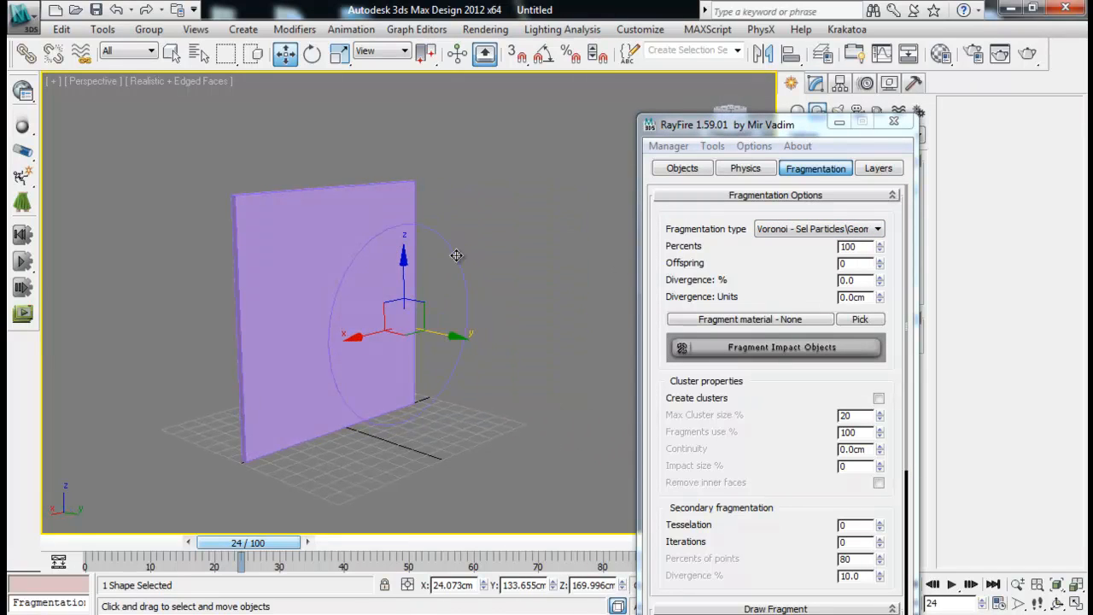
pyautogui.moveTo(469, 199); pyautogui.dragTo(445, 261)
pyautogui.keyDown('alt'); pyautogui.moveTo(444, 244); pyautogui.dragTo(376, 209, button='middle'); pyautogui.keyUp('alt')
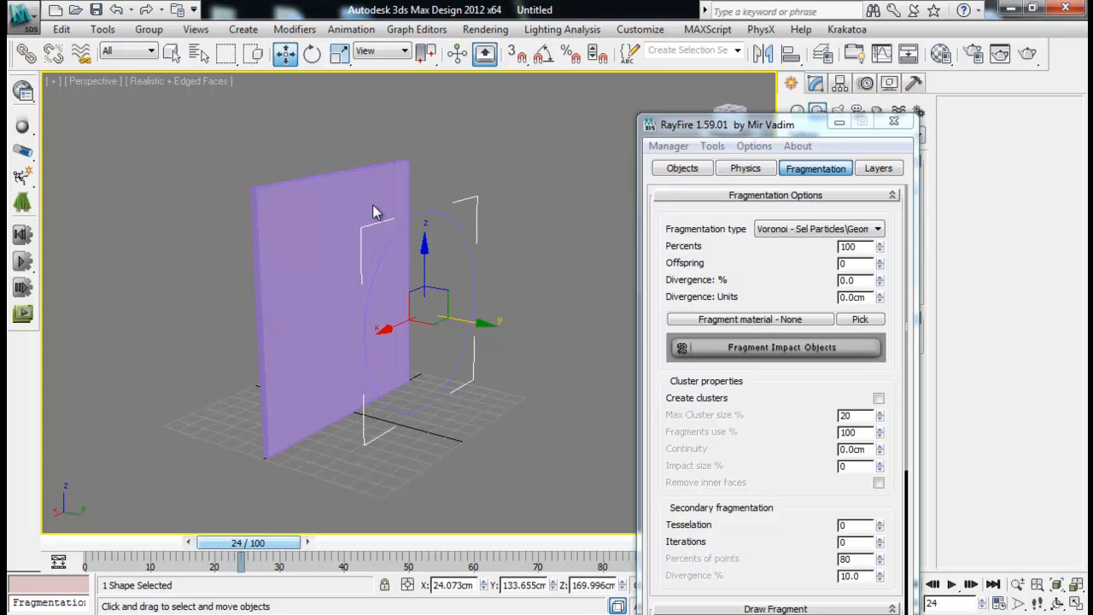
pyautogui.click(696, 168)
pyautogui.moveTo(774, 205); pyautogui.dragTo(780, 401)
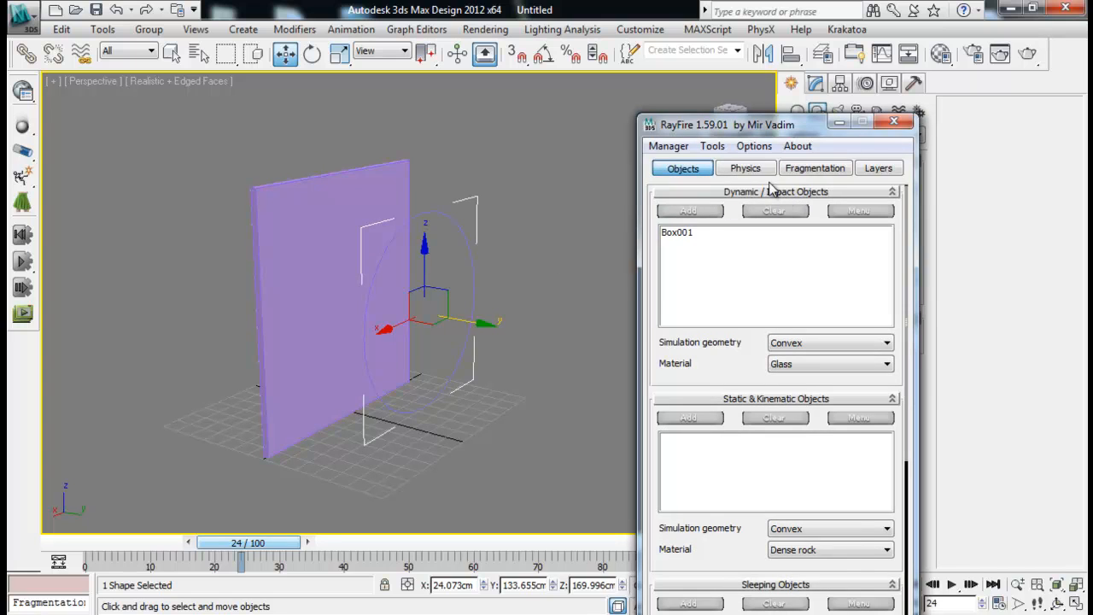
pyautogui.click(795, 171)
pyautogui.click(795, 347)
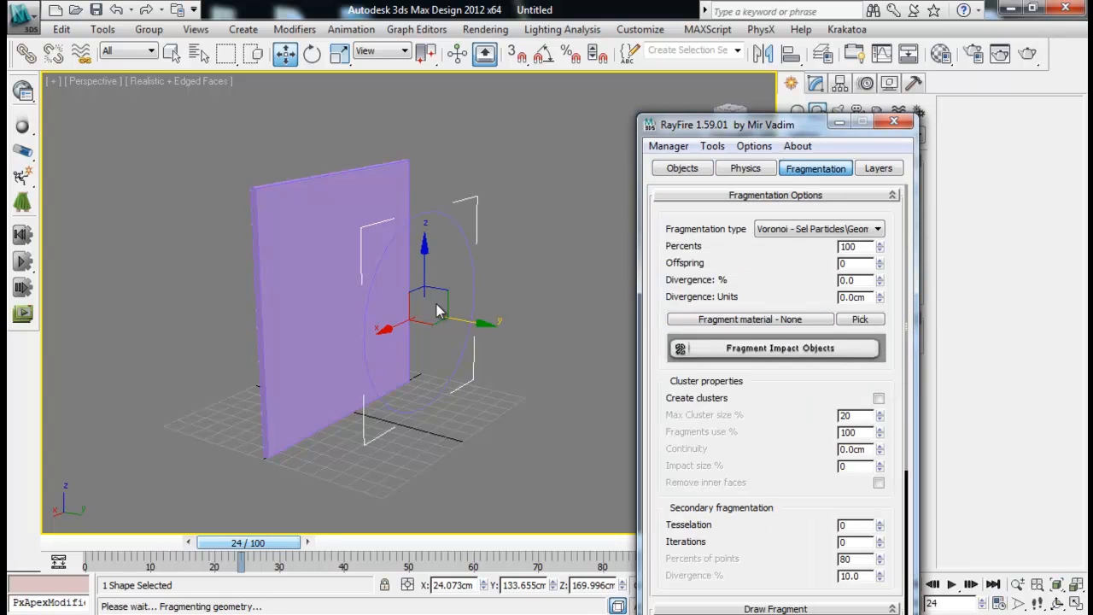
# - Inspect the circular fragment pattern, then delete the wall's fragments and the circle
pyautogui.keyDown('alt'); pyautogui.moveTo(431, 308); pyautogui.dragTo(359, 264, button='middle'); pyautogui.keyUp('alt')
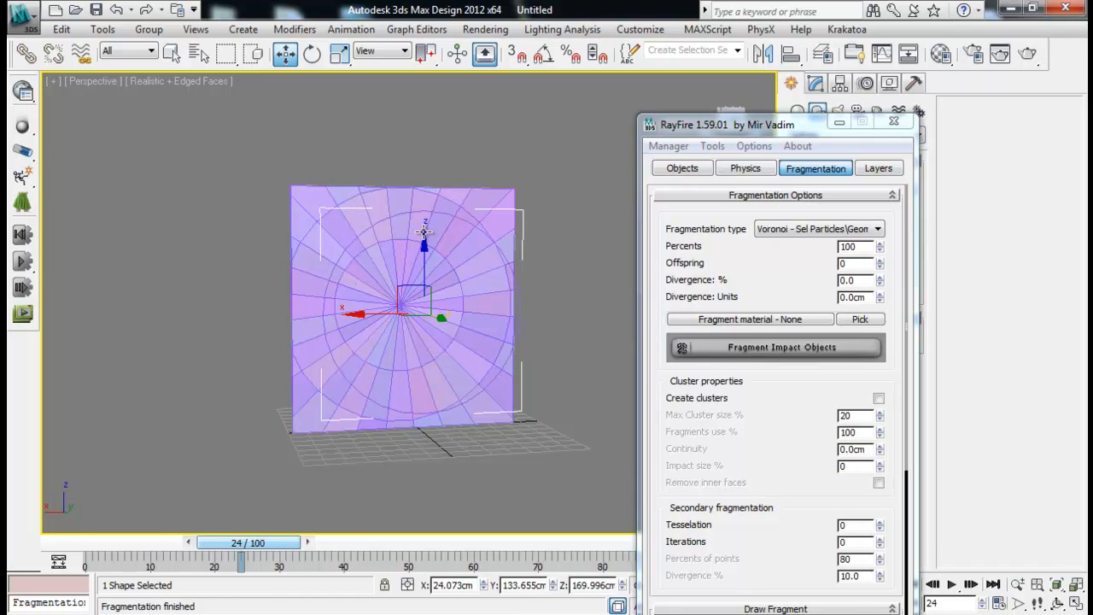
pyautogui.keyDown('alt'); pyautogui.moveTo(433, 245); pyautogui.dragTo(510, 250, button='middle'); pyautogui.keyUp('alt')
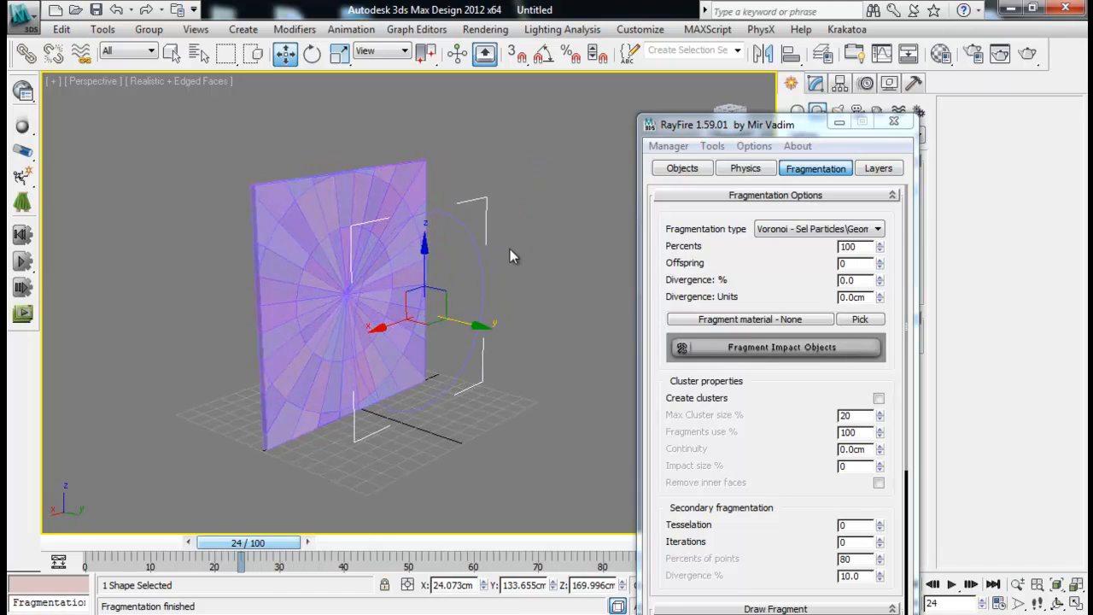
pyautogui.keyDown('alt'); pyautogui.moveTo(393, 281); pyautogui.dragTo(445, 230, button='middle'); pyautogui.keyUp('alt')
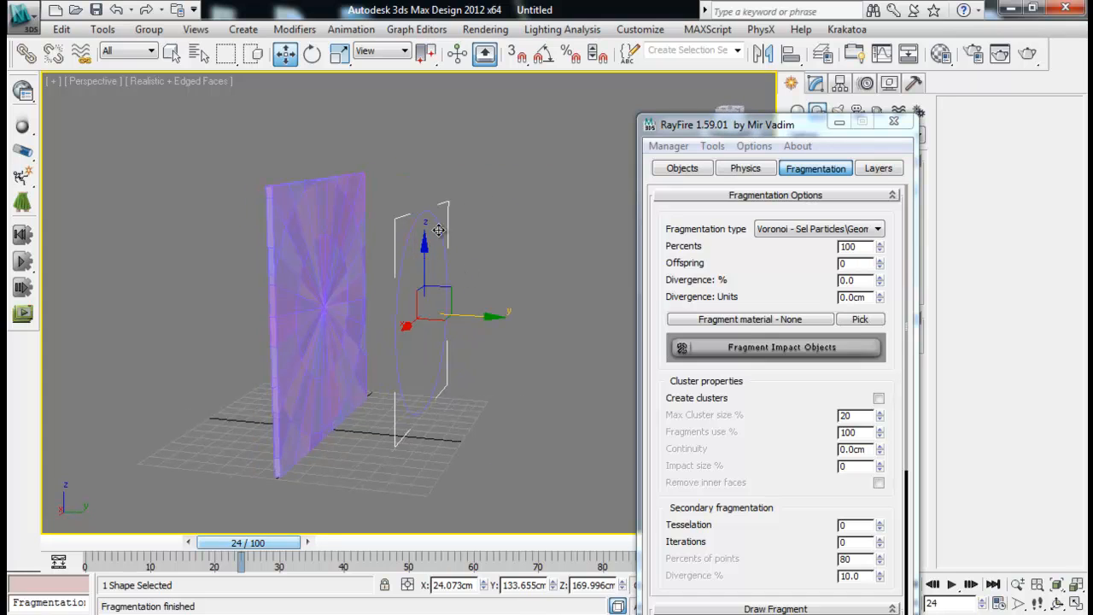
pyautogui.keyDown('alt'); pyautogui.moveTo(441, 291); pyautogui.dragTo(411, 292, button='middle'); pyautogui.keyUp('alt')
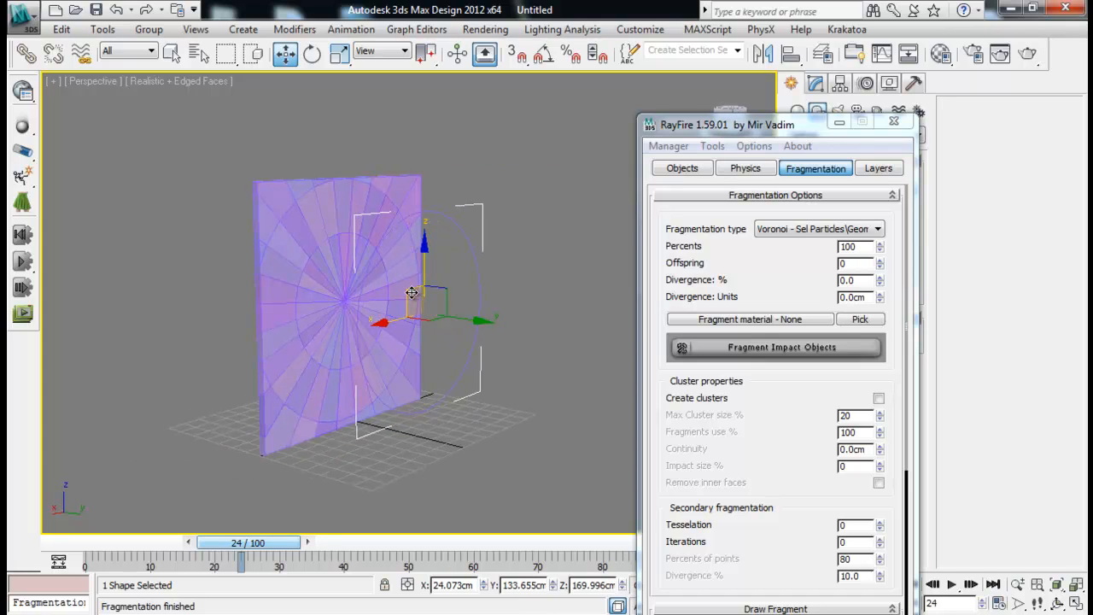
pyautogui.click(669, 146)
pyautogui.click(683, 180)
# - Draw an open zigzag line spline with ten vertices across the wall's face in the Front view
pyautogui.moveTo(768, 125); pyautogui.dragTo(843, 296)
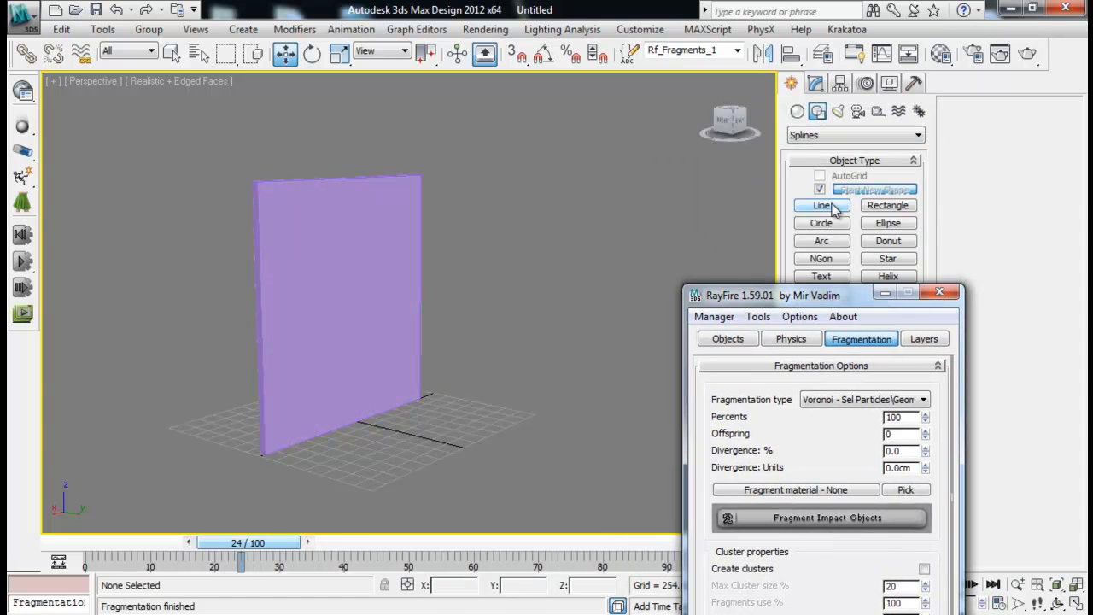
pyautogui.click(821, 206)
pyautogui.keyDown('alt'); pyautogui.moveTo(520, 338); pyautogui.dragTo(456, 292, button='middle'); pyautogui.keyUp('alt')
pyautogui.hotkey('alt', 'w')
pyautogui.hotkey('alt', 'w')
pyautogui.click(326, 390)
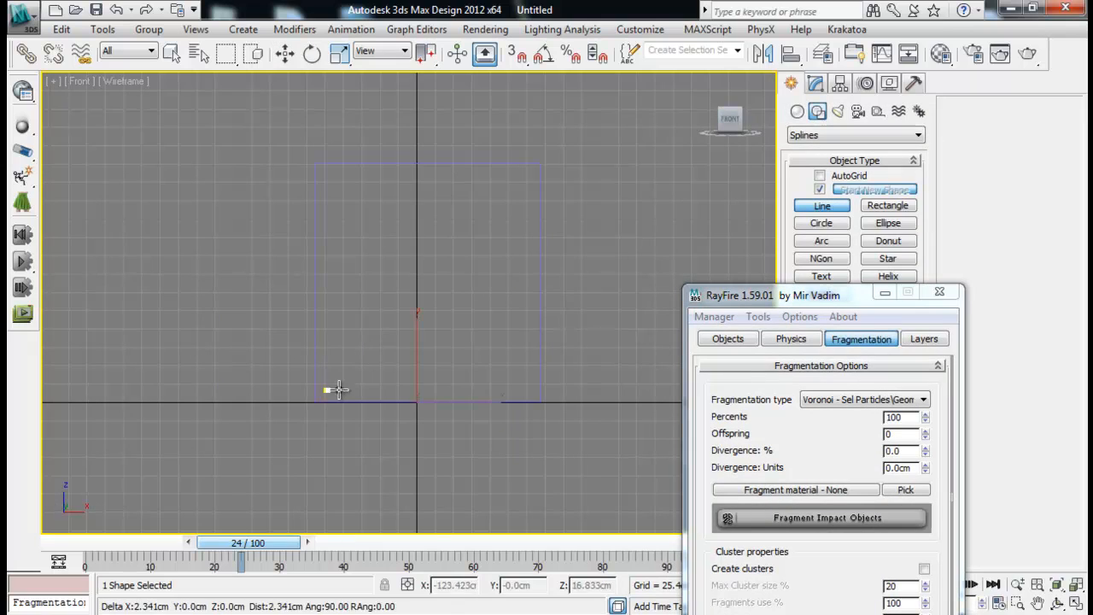
pyautogui.click(516, 378)
pyautogui.click(518, 317)
pyautogui.click(358, 320)
pyautogui.click(340, 252)
pyautogui.click(419, 267)
pyautogui.click(484, 230)
pyautogui.click(530, 229)
pyautogui.click(530, 176)
pyautogui.click(325, 176)
pyautogui.rightClick(470, 299)
# - Move the zigzag line away from the wall to about 206 cm on the Y axis
pyautogui.hotkey('alt', 'w')
pyautogui.middleClick(528, 399)
pyautogui.hotkey('alt', 'w')
pyautogui.keyDown('alt'); pyautogui.moveTo(529, 391); pyautogui.dragTo(555, 410, button='middle'); pyautogui.keyUp('alt')
pyautogui.press('w')
pyautogui.moveTo(383, 273); pyautogui.dragTo(511, 287)
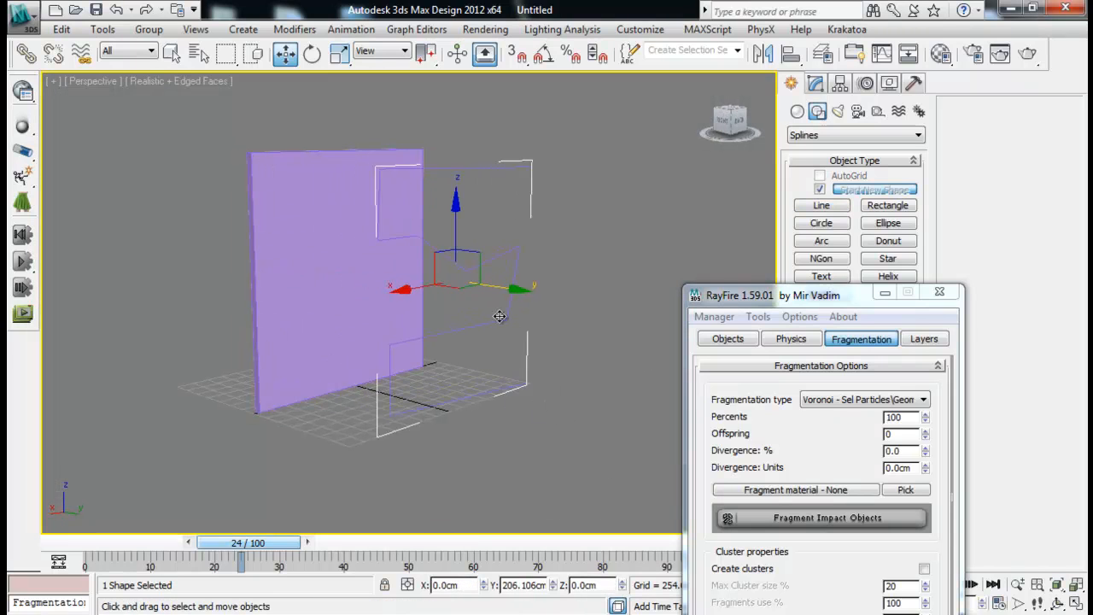
# - Fragment the wall from the selected zigzag line and compare the cracks with the line in the Front view
pyautogui.click(833, 523)
pyautogui.keyDown('alt'); pyautogui.moveTo(507, 376); pyautogui.dragTo(439, 392, button='middle'); pyautogui.keyUp('alt')
pyautogui.hotkey('alt', 'w')
pyautogui.middleClick(622, 207)
pyautogui.hotkey('alt', 'w')
pyautogui.moveTo(546, 275); pyautogui.dragTo(559, 313, button='middle')
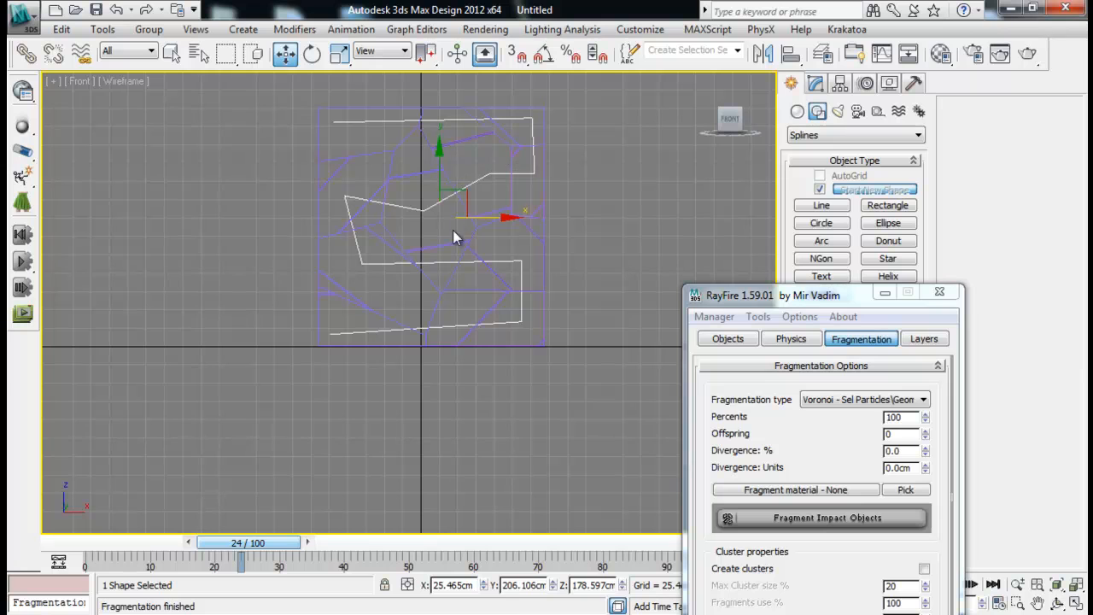
# - Remove the zigzag line and delete the wall fragments generated from it
pyautogui.click(657, 254)
pyautogui.click(714, 316)
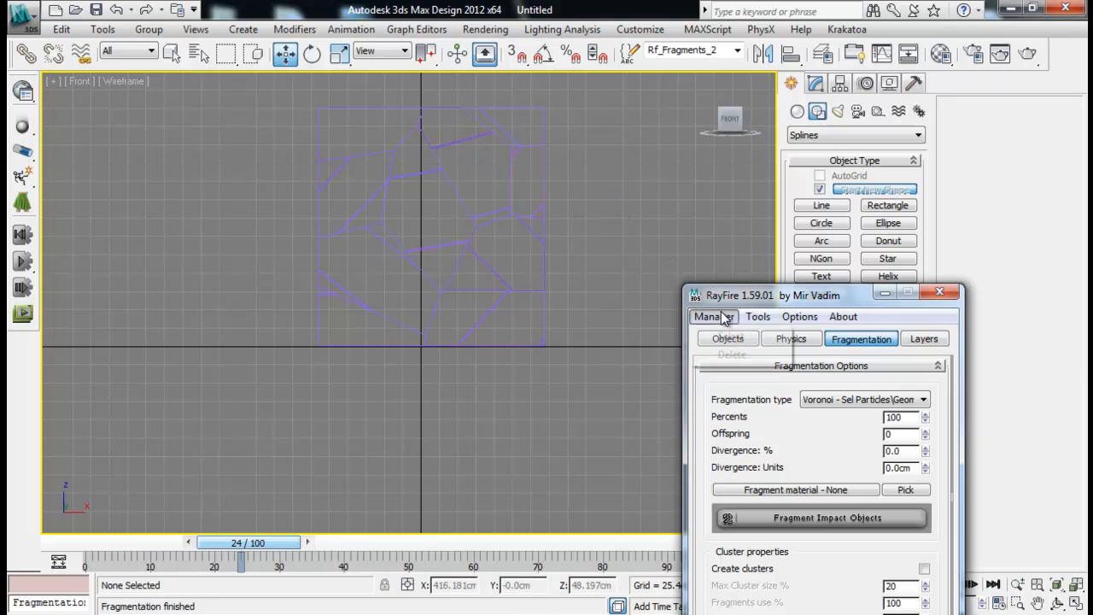
pyautogui.click(742, 355)
# - Return to the Perspective view and examine the Percents and Offspring settings of the Sel Particles\Geometry fragmentation type
pyautogui.moveTo(781, 298); pyautogui.dragTo(746, 216)
pyautogui.moveTo(510, 328); pyautogui.dragTo(461, 277, button='middle')
pyautogui.hotkey('alt', 'w')
pyautogui.moveTo(502, 405); pyautogui.dragTo(517, 425, button='middle')
pyautogui.hotkey('alt', 'w')
pyautogui.doubleClick(862, 334)
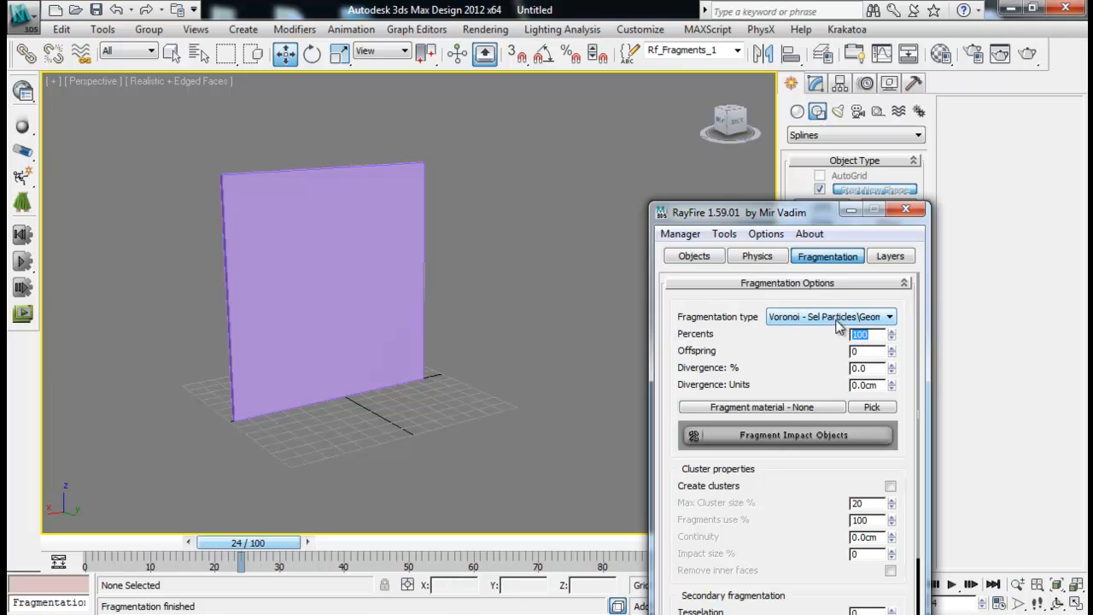
pyautogui.moveTo(793, 217); pyautogui.dragTo(621, 132)
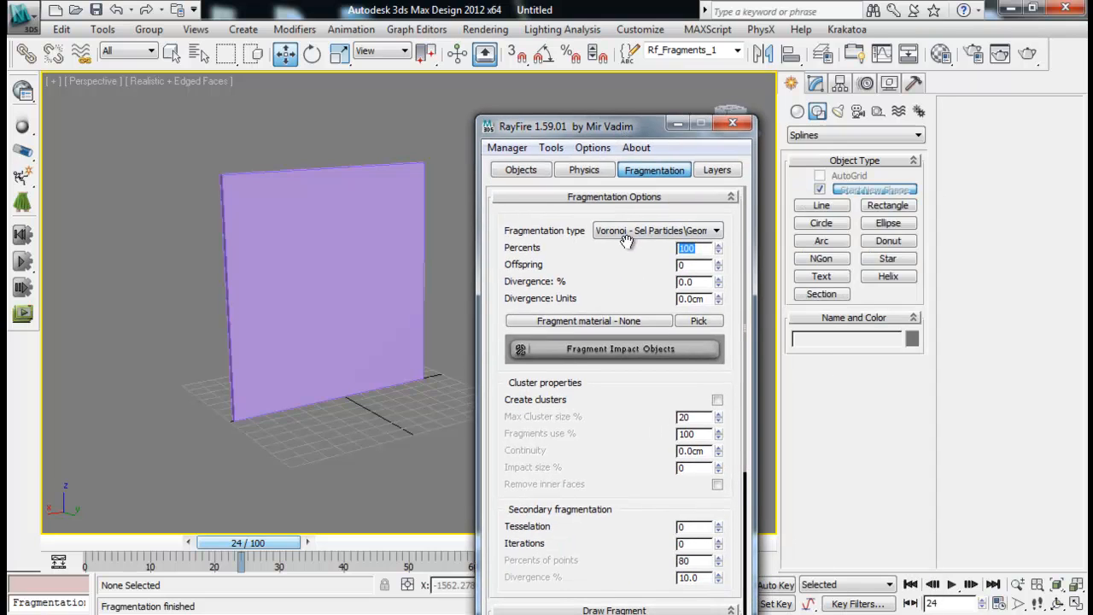
pyautogui.press('Tab')
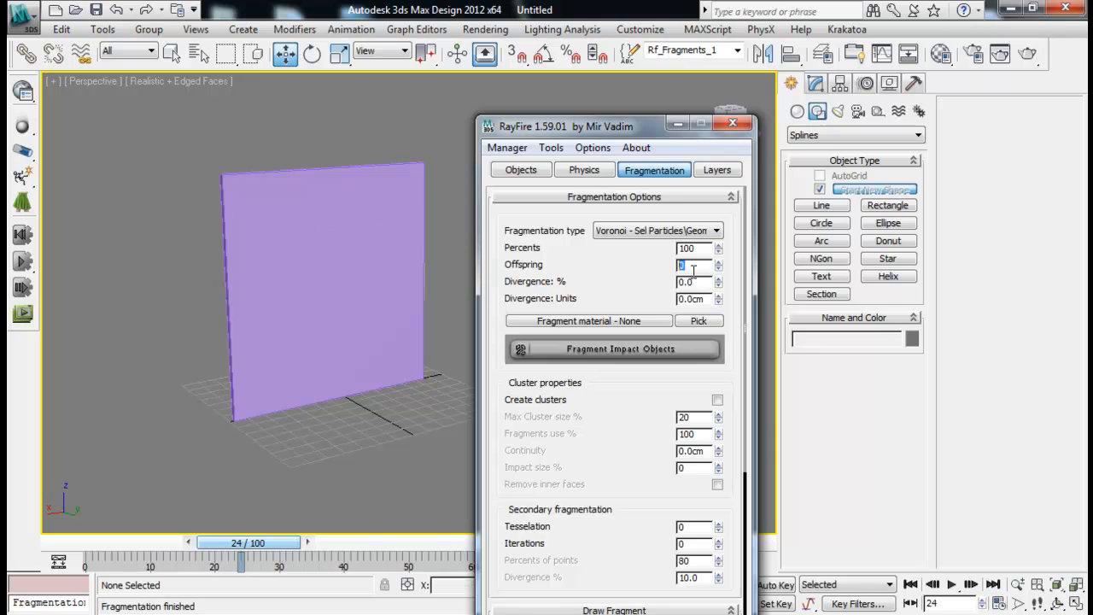
pyautogui.scroll(-2, 557, 274)
pyautogui.scroll(2, 556, 273)
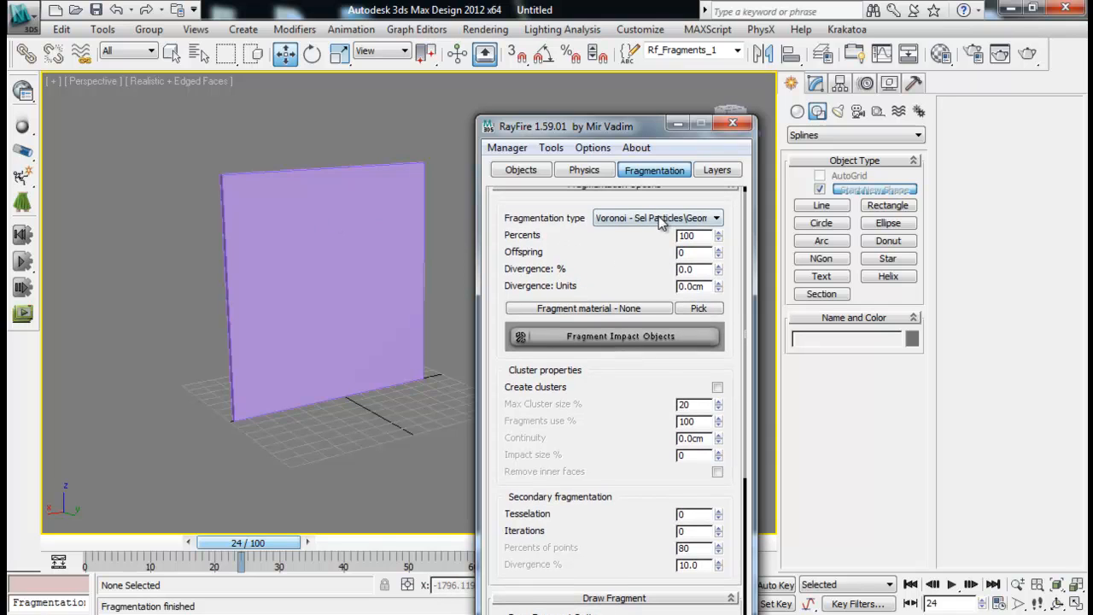
# - Set the fragmentation type to Voronoi - Radial and fragment the thin wall with 8 rings and 18 rays
pyautogui.click(662, 219)
pyautogui.click(663, 354)
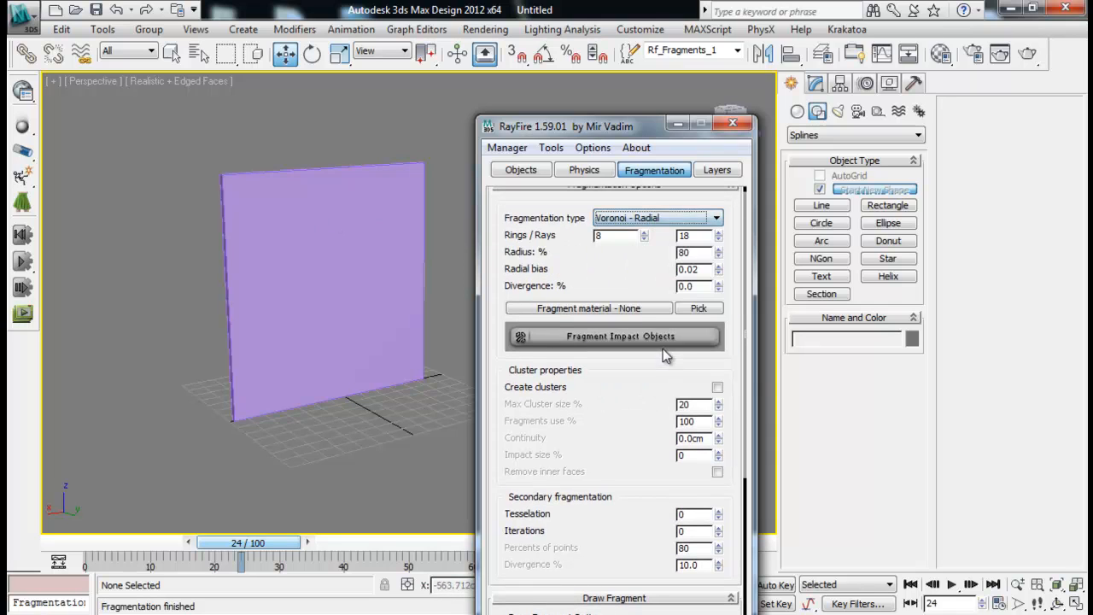
pyautogui.moveTo(633, 128); pyautogui.dragTo(762, 127)
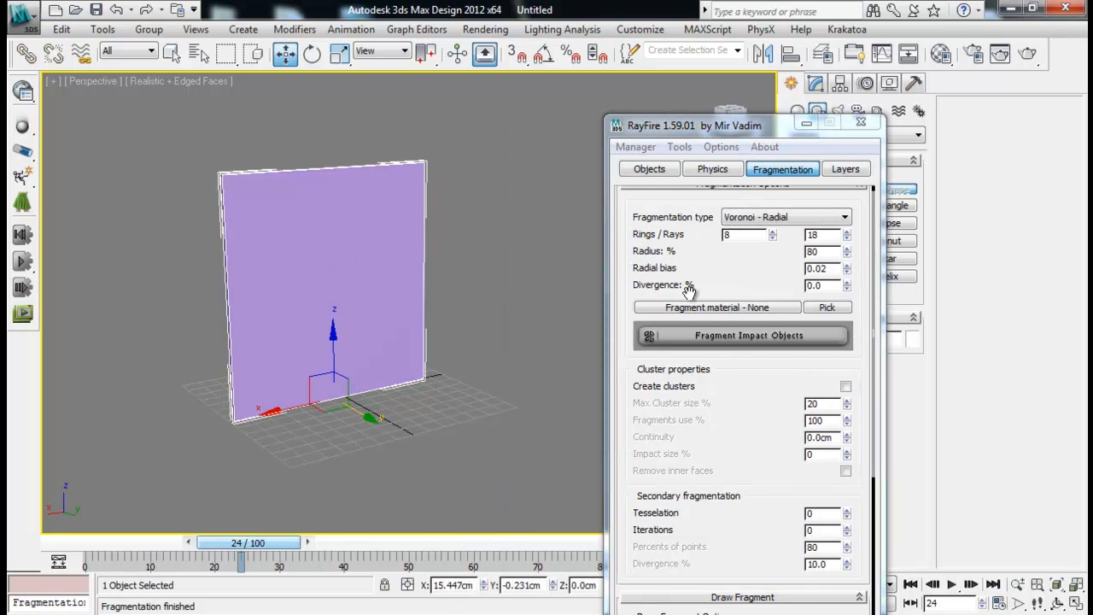
pyautogui.click(731, 337)
pyautogui.keyDown('alt'); pyautogui.moveTo(373, 305); pyautogui.dragTo(521, 225, button='middle'); pyautogui.keyUp('alt')
pyautogui.scroll(5, 457, 271)
pyautogui.scroll(-5, 313, 238)
# - Delete the thin wall's radial fragments and increase the box's Length to turn it into a thick block
pyautogui.click(640, 147)
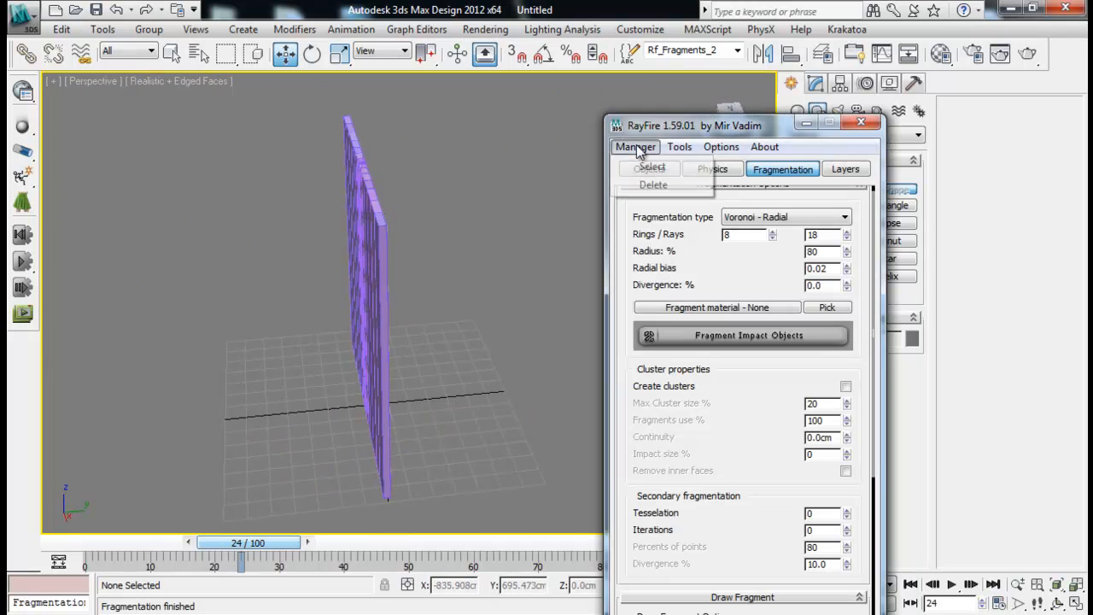
pyautogui.click(652, 185)
pyautogui.click(362, 195)
pyautogui.moveTo(724, 128); pyautogui.dragTo(1085, 374)
pyautogui.click(815, 83)
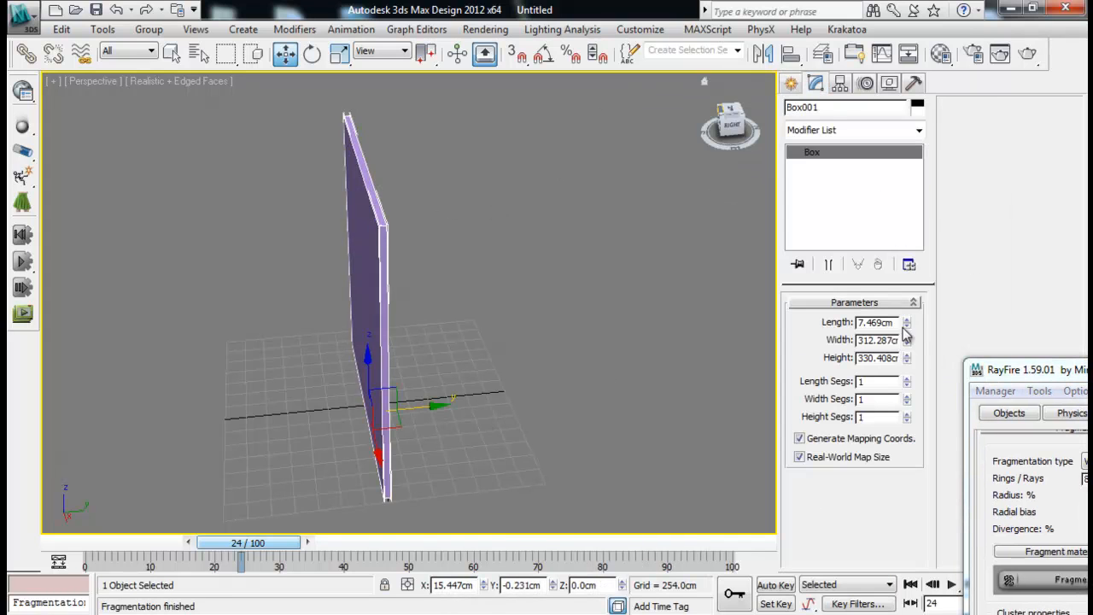
pyautogui.moveTo(907, 324); pyautogui.dragTo(579, 261)
# - Fragment the thick block with Voronoi - Radial and view the pattern on its upper face
pyautogui.moveTo(1029, 372); pyautogui.dragTo(579, 162)
pyautogui.click(632, 370)
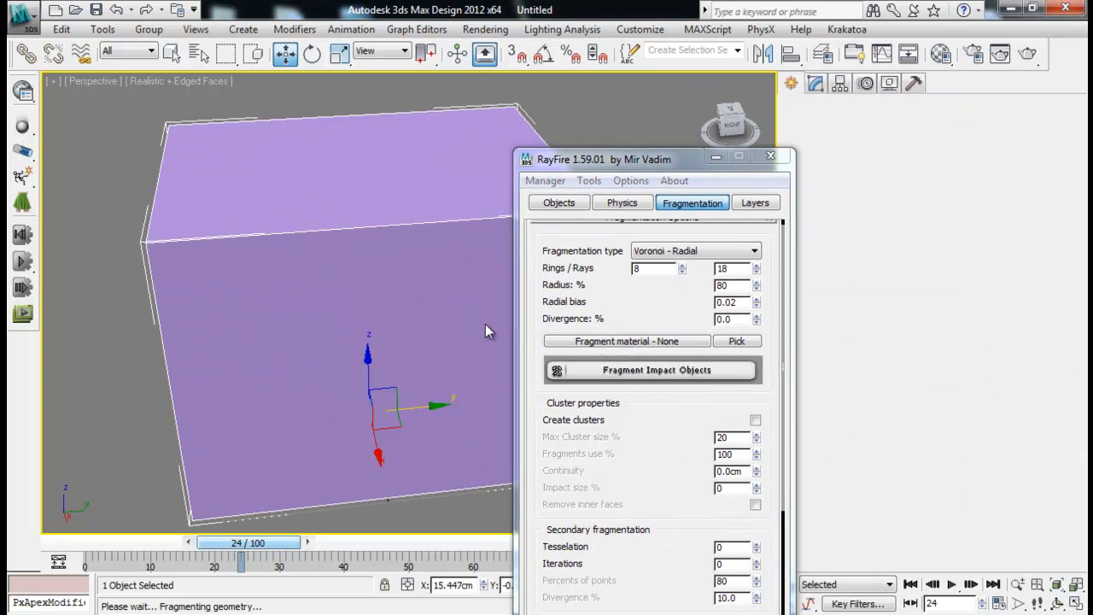
pyautogui.keyDown('alt'); pyautogui.moveTo(427, 273); pyautogui.dragTo(330, 199, button='middle'); pyautogui.keyUp('alt')
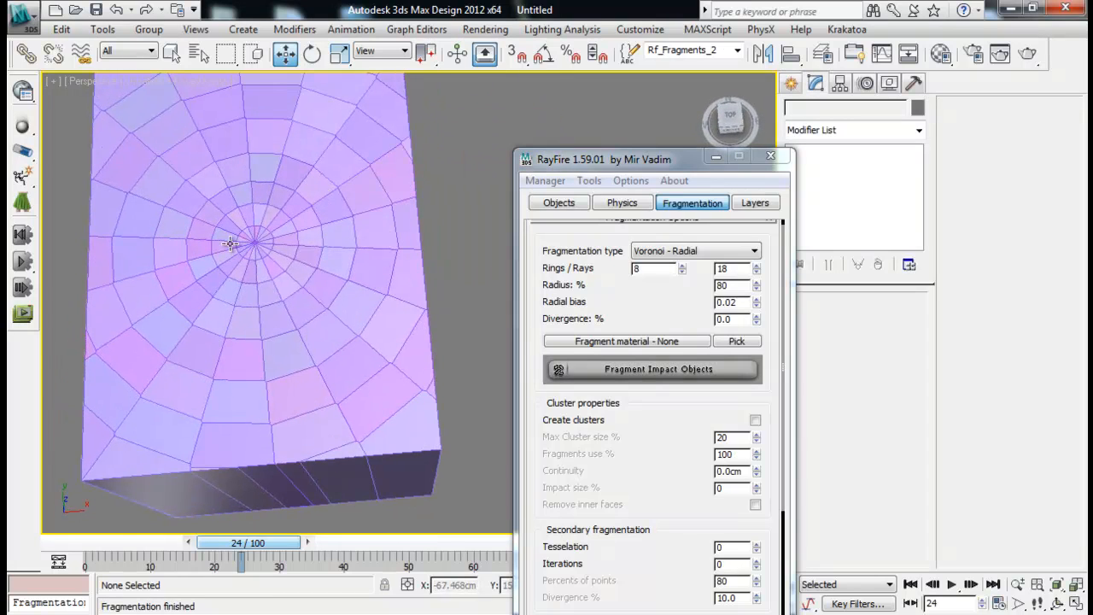
# - Set the radial fragmentation to 13 rings, 20 rays and a radius of 75%
pyautogui.click(682, 266)
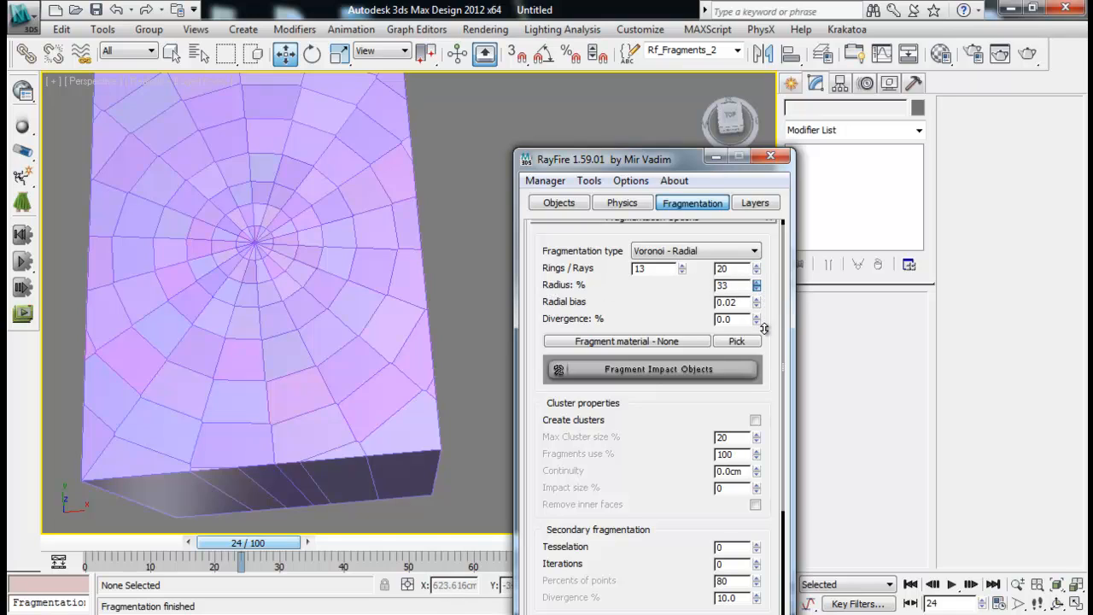
pyautogui.moveTo(766, 308)
pyautogui.mouseDown()
pyautogui.moveTo(566, 311)
pyautogui.moveTo(768, 305)
pyautogui.mouseUp()
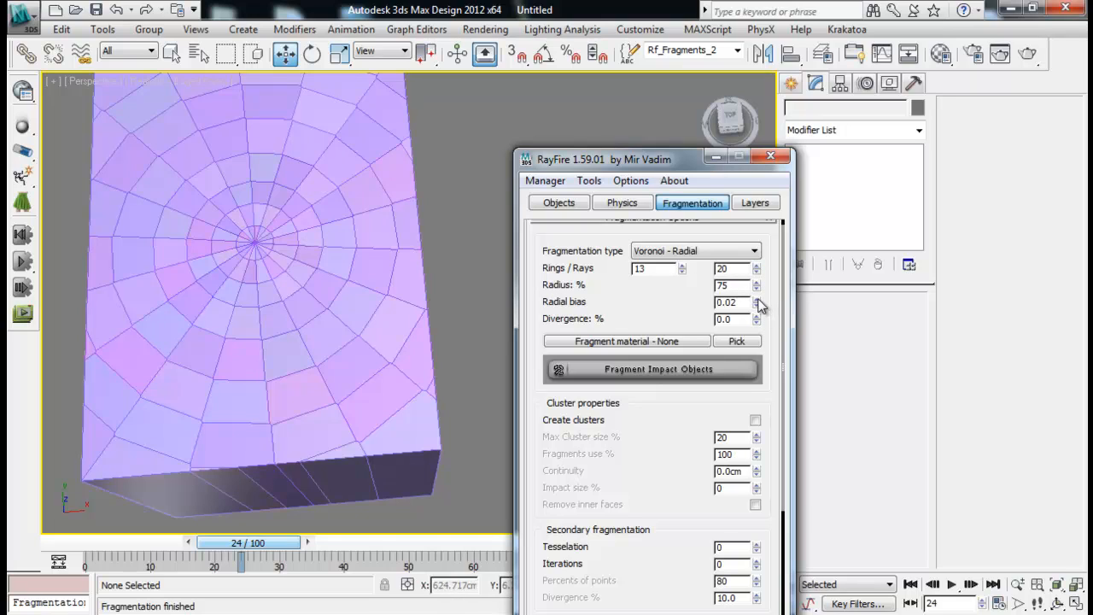
pyautogui.moveTo(294, 290); pyautogui.dragTo(309, 294, button='middle')
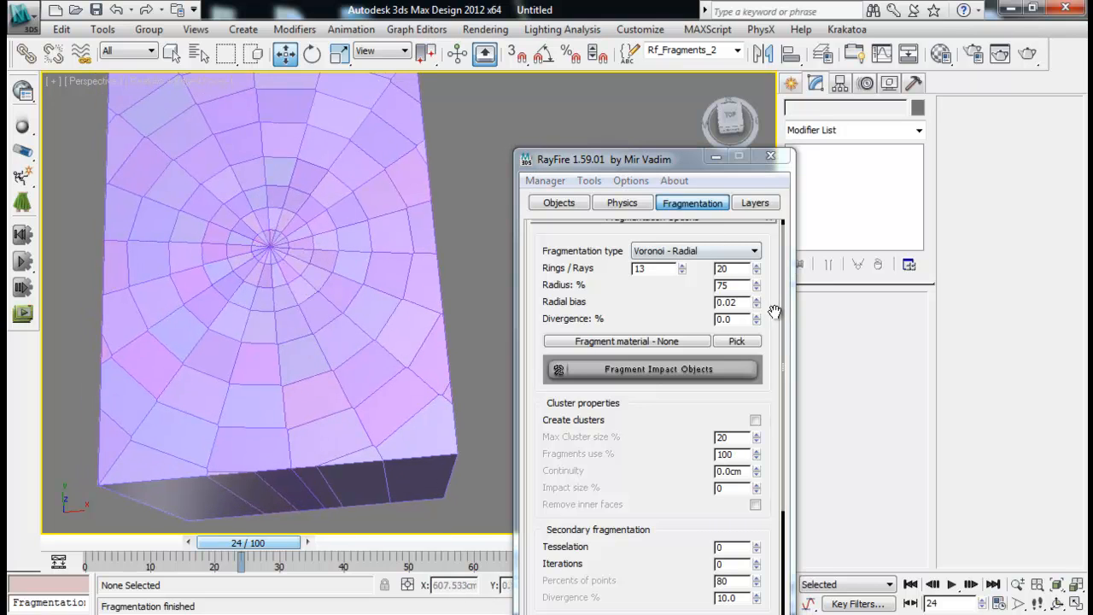
# - Set the Radial bias to 1.0, fragment the block and inspect the irregular cell edges up close
pyautogui.moveTo(757, 300); pyautogui.dragTo(756, 192)
pyautogui.click(642, 363)
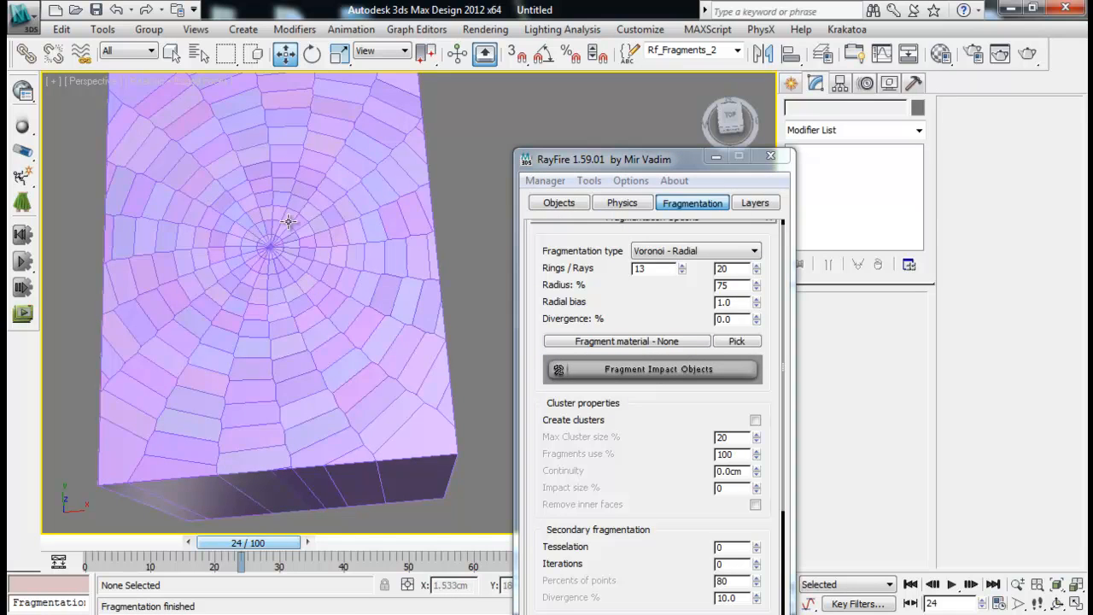
pyautogui.keyDown('alt'); pyautogui.moveTo(265, 184); pyautogui.dragTo(269, 234, button='middle'); pyautogui.keyUp('alt')
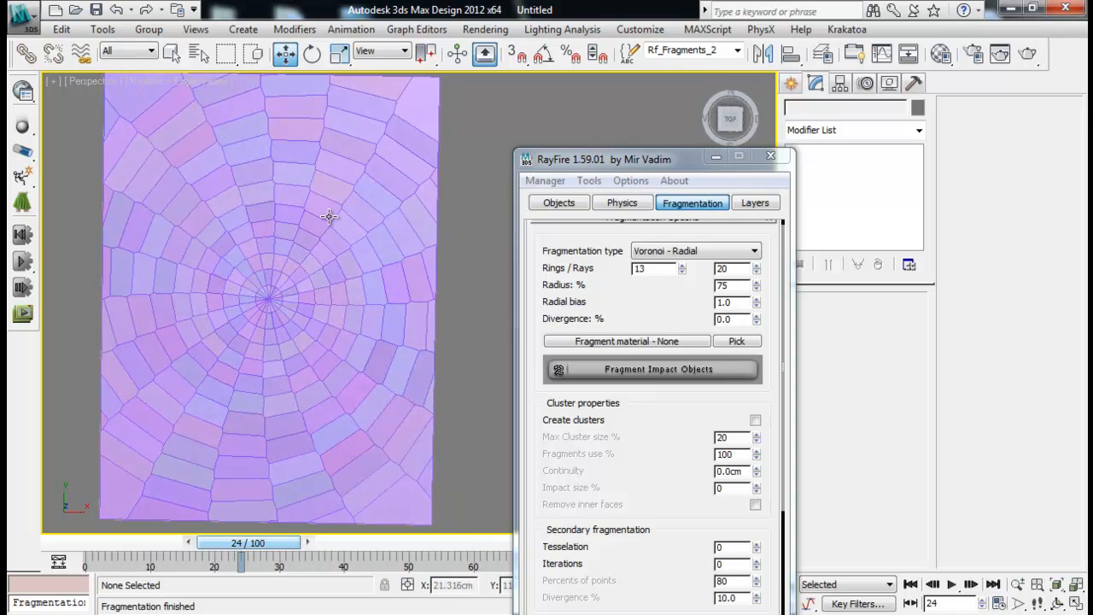
pyautogui.moveTo(285, 271)
pyautogui.keyDown('alt'); pyautogui.mouseDown(button='middle')
pyautogui.moveTo(313, 308)
pyautogui.moveTo(329, 237)
pyautogui.moveTo(310, 383)
pyautogui.mouseUp(button='middle'); pyautogui.keyUp('alt')
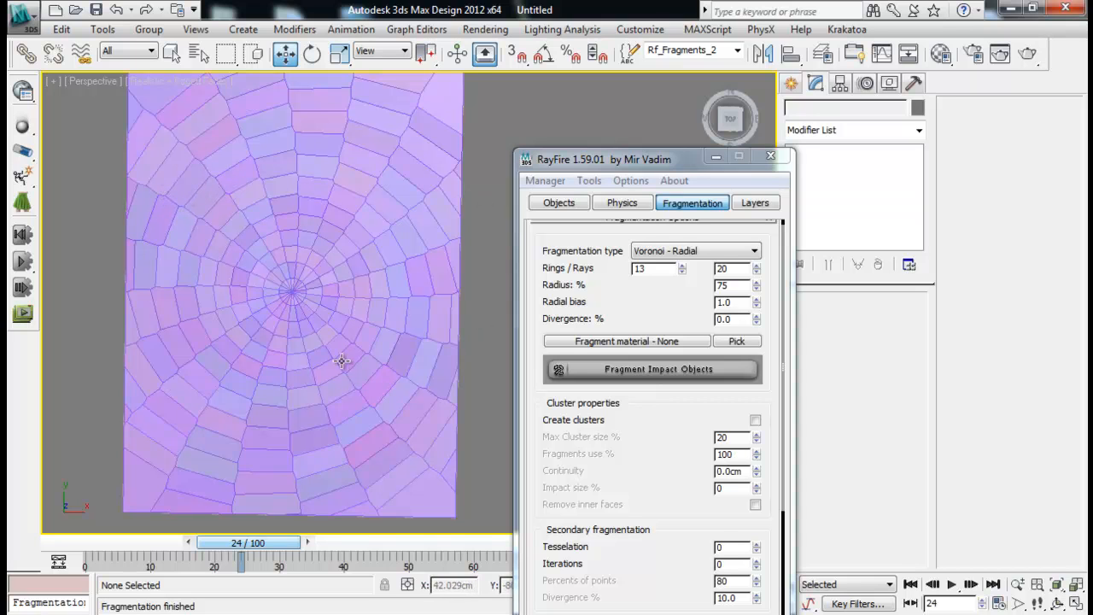
pyautogui.scroll(5, 354, 232)
pyautogui.click(269, 284)
pyautogui.moveTo(269, 284); pyautogui.dragTo(273, 284, button='middle')
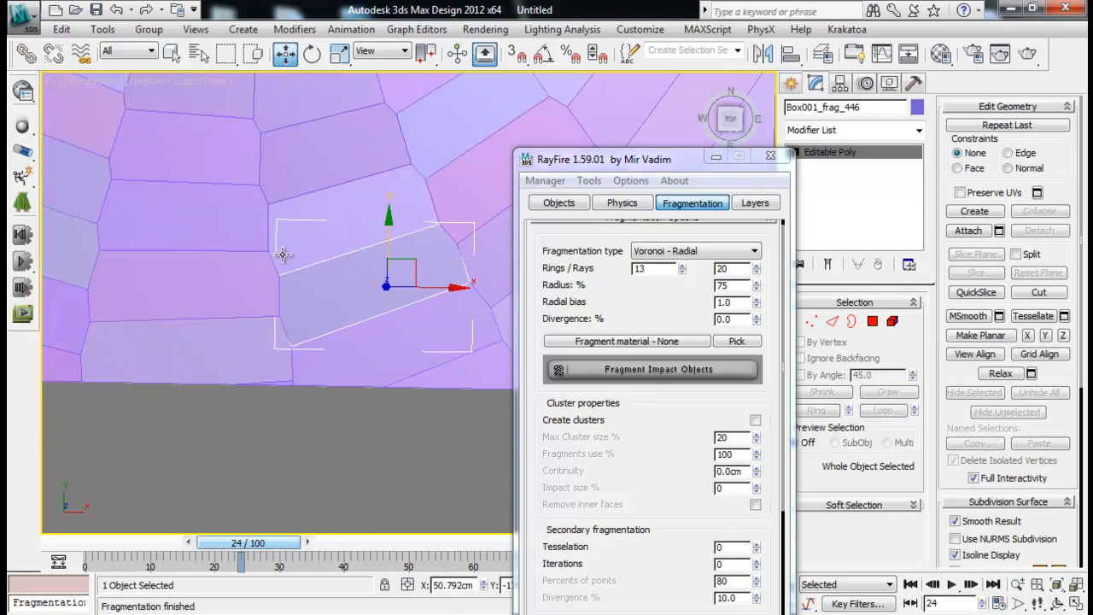
# - Replace the block's fragments with a radial pattern that uses a Radial bias of 0.0
pyautogui.rightClick(755, 305)
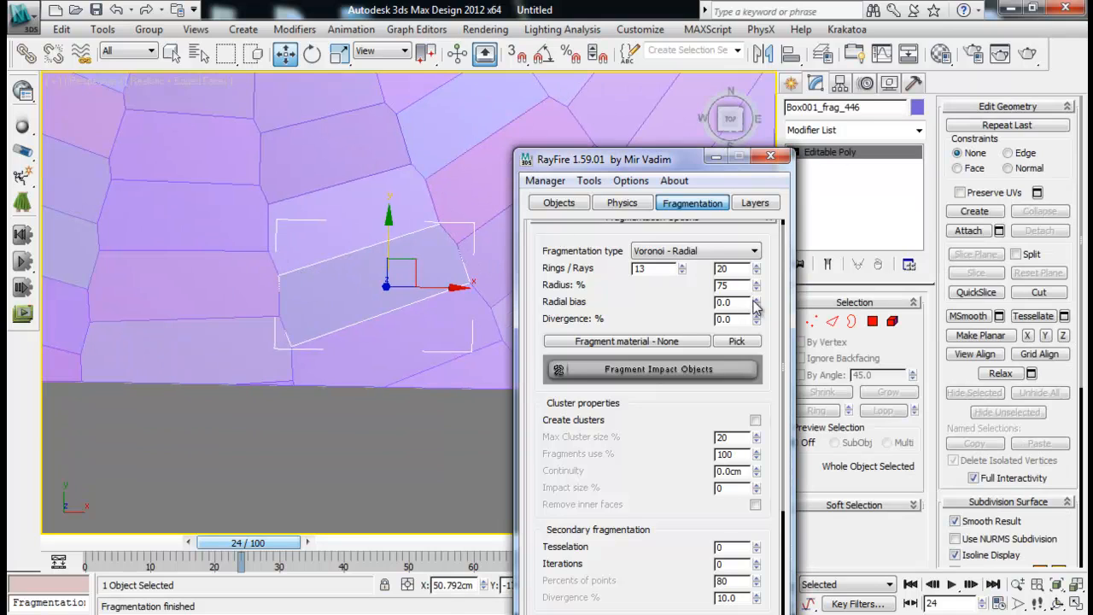
pyautogui.click(545, 181)
pyautogui.click(560, 219)
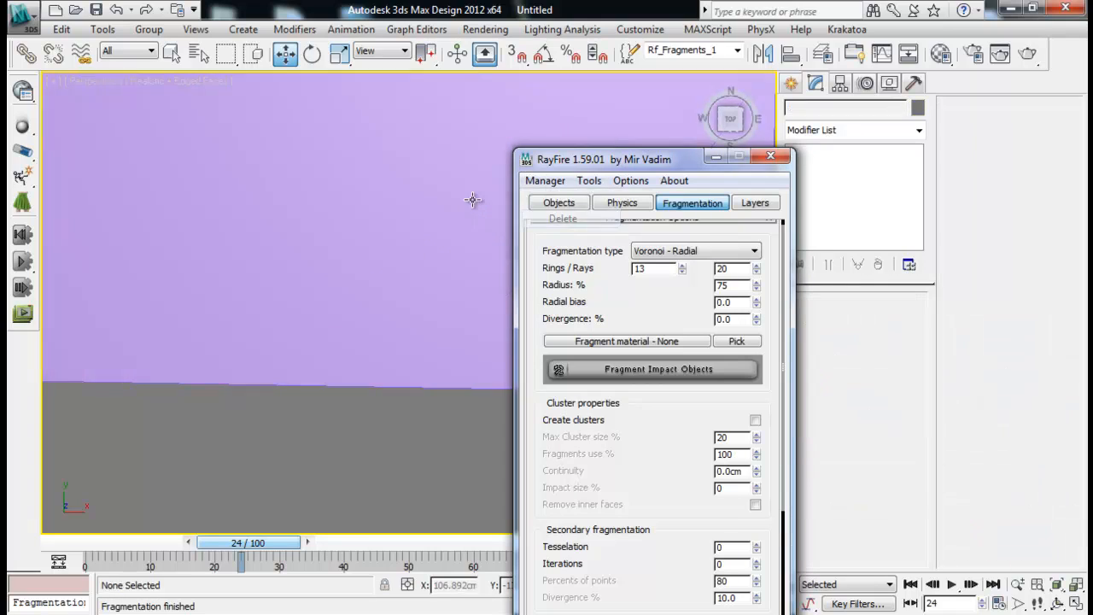
pyautogui.click(666, 372)
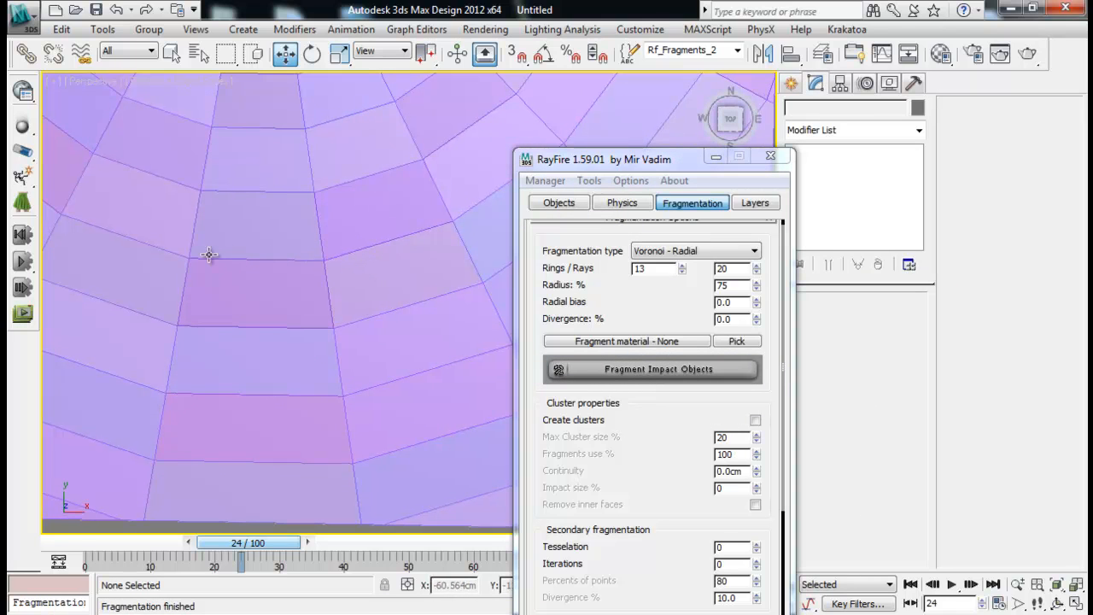
pyautogui.scroll(-5, 268, 179)
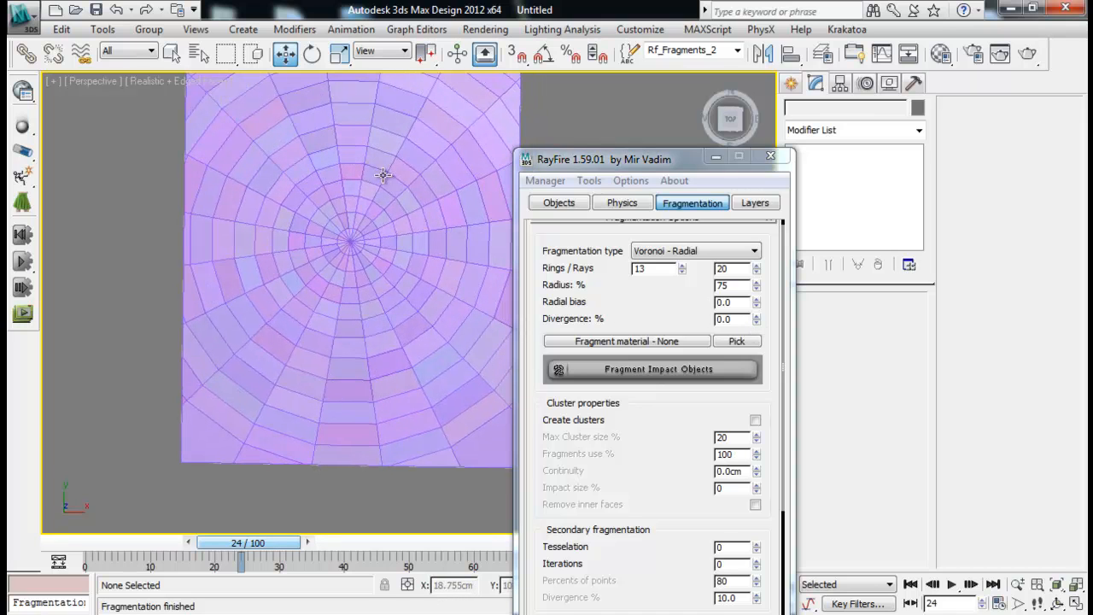
# - Delete the block's radial fragments and set the fragmentation type to Voronoi - Thickness
pyautogui.click(546, 181)
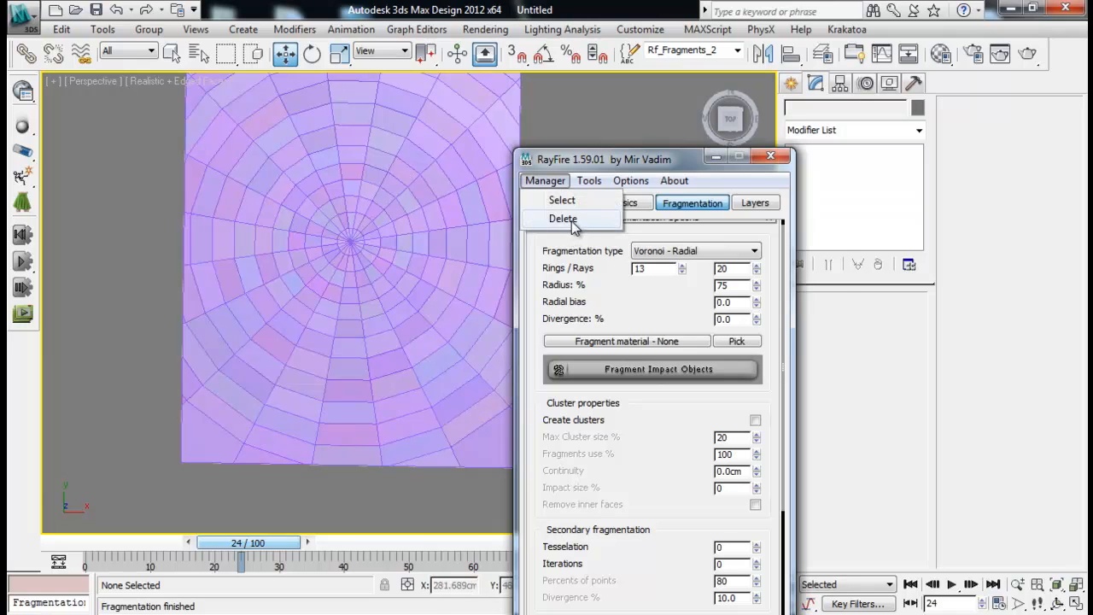
pyautogui.click(553, 217)
pyautogui.click(710, 251)
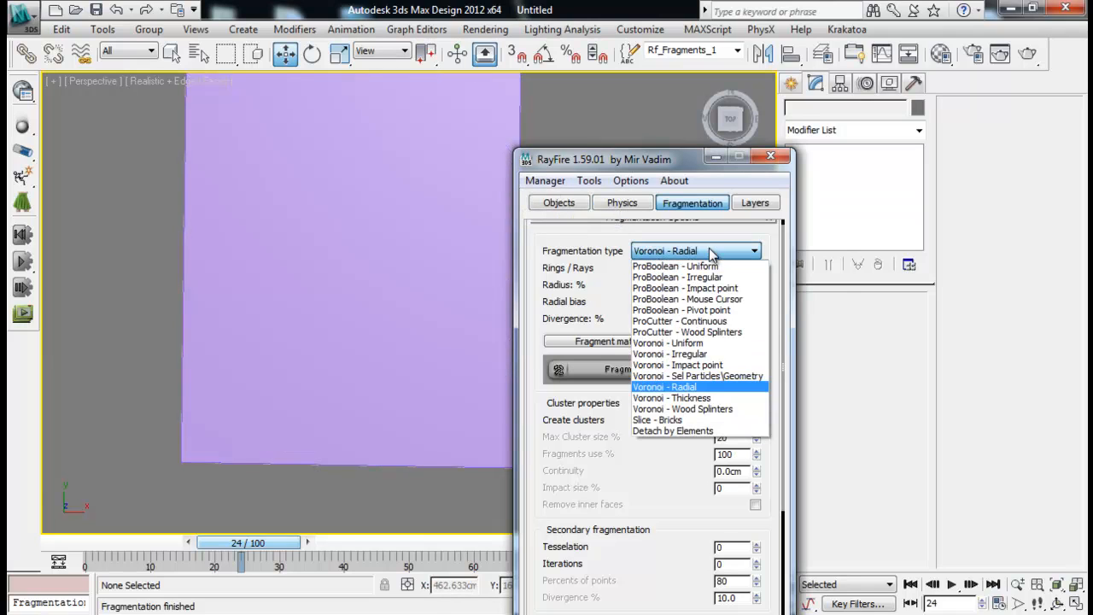
pyautogui.click(705, 397)
# - Reshape the box as an editable poly into an hourglass with a thin neck, and leave polygon editing
pyautogui.keyDown('alt'); pyautogui.moveTo(359, 334); pyautogui.dragTo(350, 297, button='middle'); pyautogui.keyUp('alt')
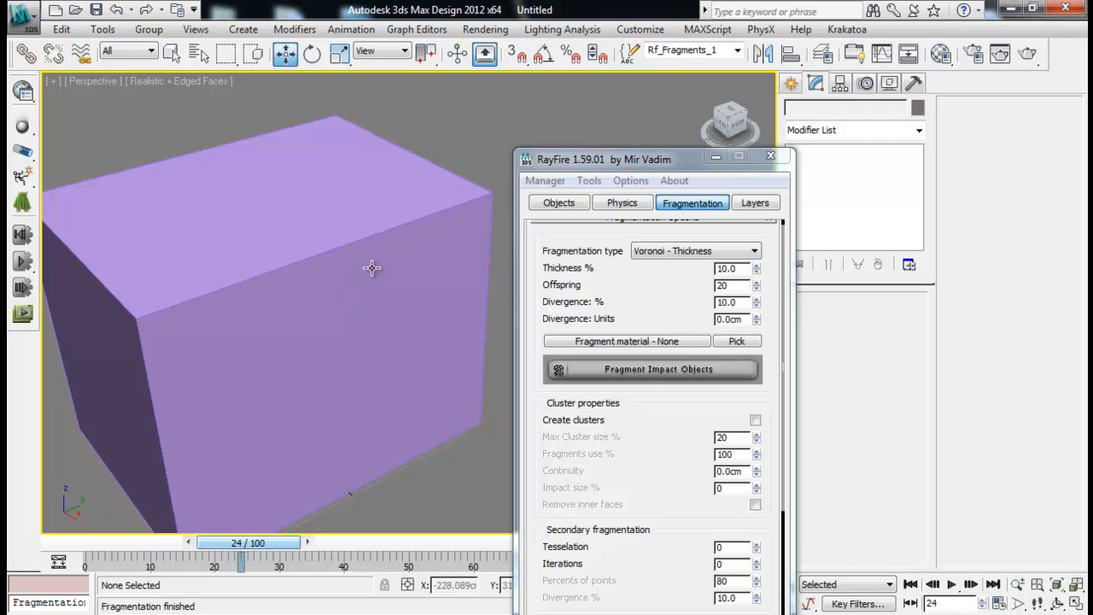
pyautogui.moveTo(388, 244); pyautogui.dragTo(396, 217, button='middle')
pyautogui.scroll(-3, 372, 286)
pyautogui.keyDown('alt'); pyautogui.moveTo(371, 287); pyautogui.dragTo(415, 276, button='middle'); pyautogui.keyUp('alt')
pyautogui.click(415, 298)
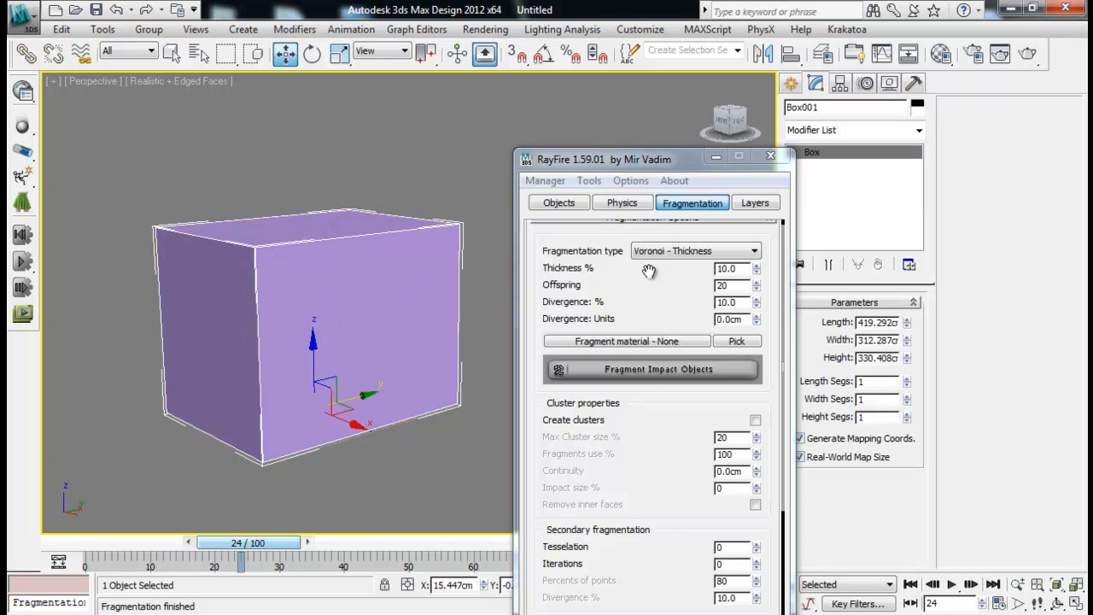
pyautogui.click(715, 157)
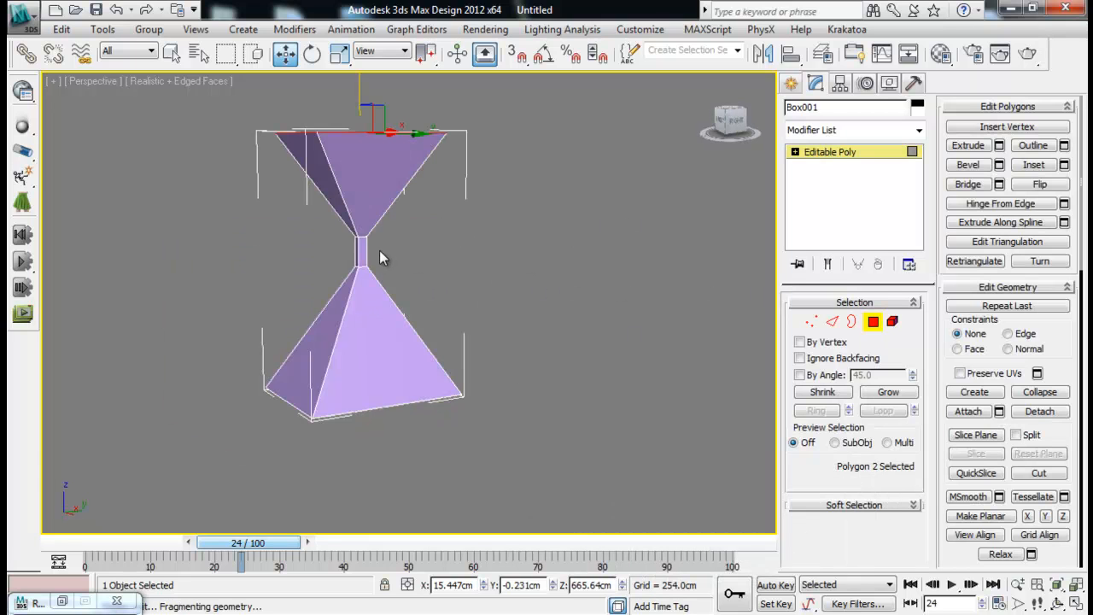
pyautogui.keyDown('alt'); pyautogui.moveTo(379, 250); pyautogui.dragTo(454, 248, button='middle'); pyautogui.keyUp('alt')
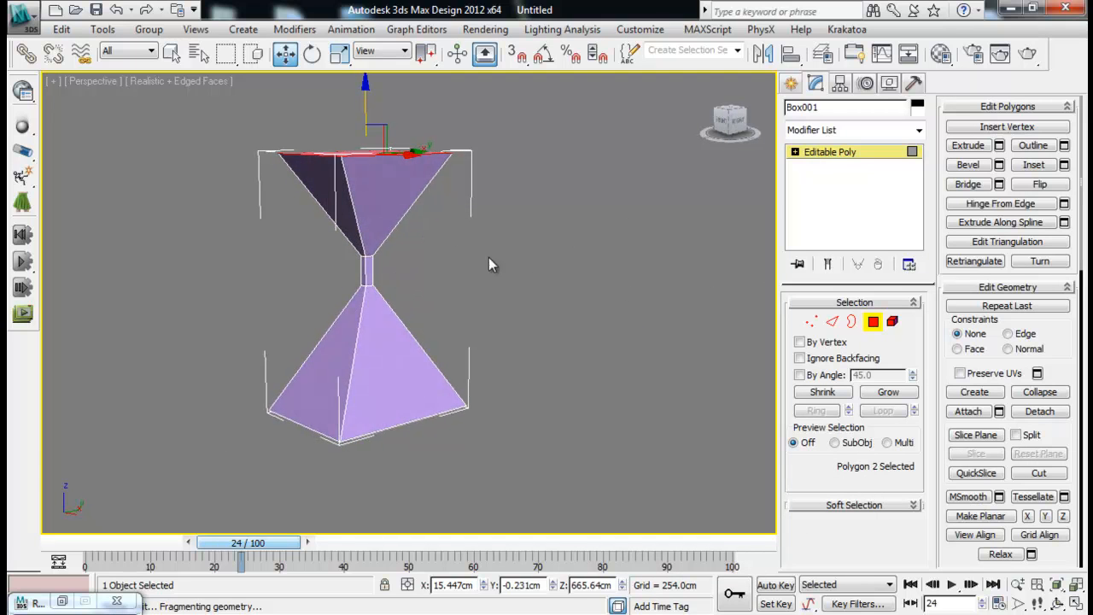
pyautogui.click(454, 248)
pyautogui.keyDown('alt'); pyautogui.moveTo(527, 289); pyautogui.dragTo(480, 303, button='middle'); pyautogui.keyUp('alt')
pyautogui.keyDown('alt'); pyautogui.moveTo(383, 270); pyautogui.dragTo(434, 282, button='middle'); pyautogui.keyUp('alt')
pyautogui.moveTo(389, 267); pyautogui.dragTo(322, 272)
pyautogui.click(411, 212)
pyautogui.keyDown('alt'); pyautogui.moveTo(412, 214); pyautogui.dragTo(373, 158, button='middle'); pyautogui.keyUp('alt')
pyautogui.click(872, 321)
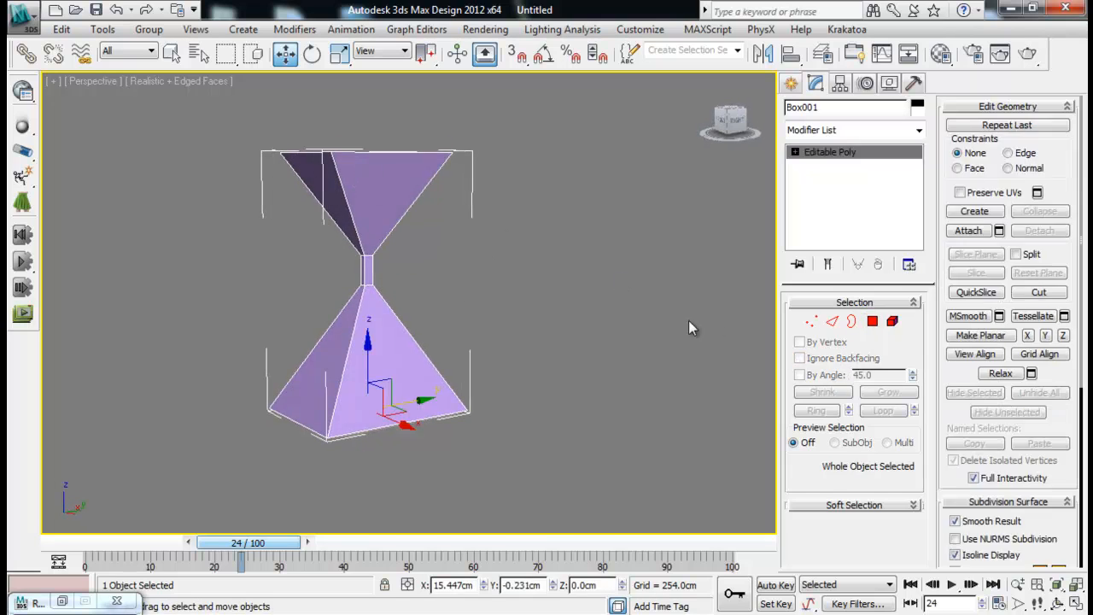
# - Check that the hourglass is among the dynamic/impact objects and fragment it with Voronoi - Thickness
pyautogui.click(43, 602)
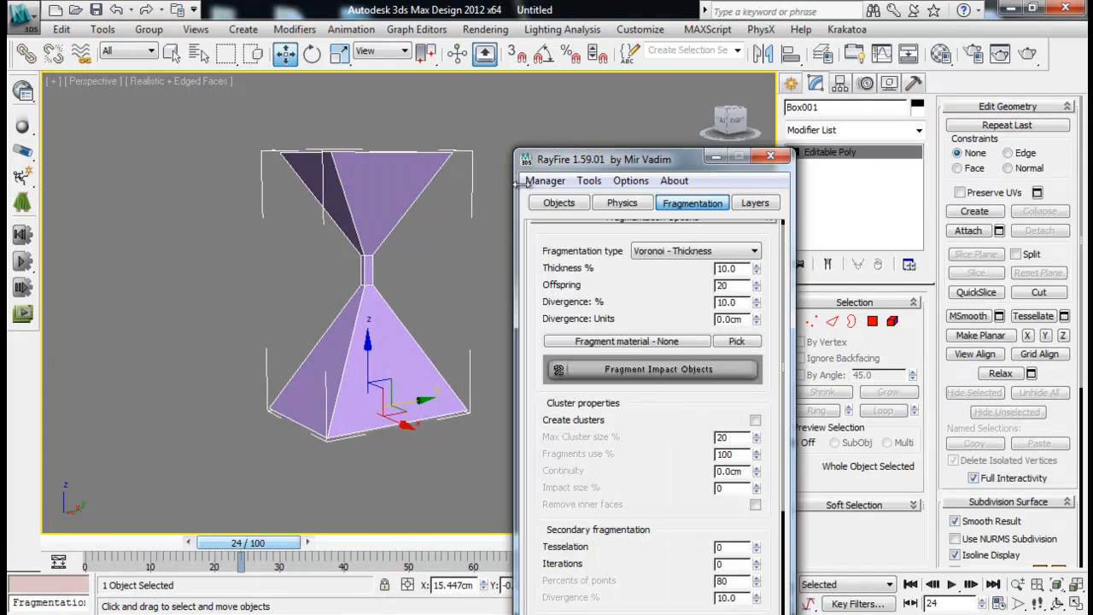
pyautogui.click(574, 206)
pyautogui.click(559, 248)
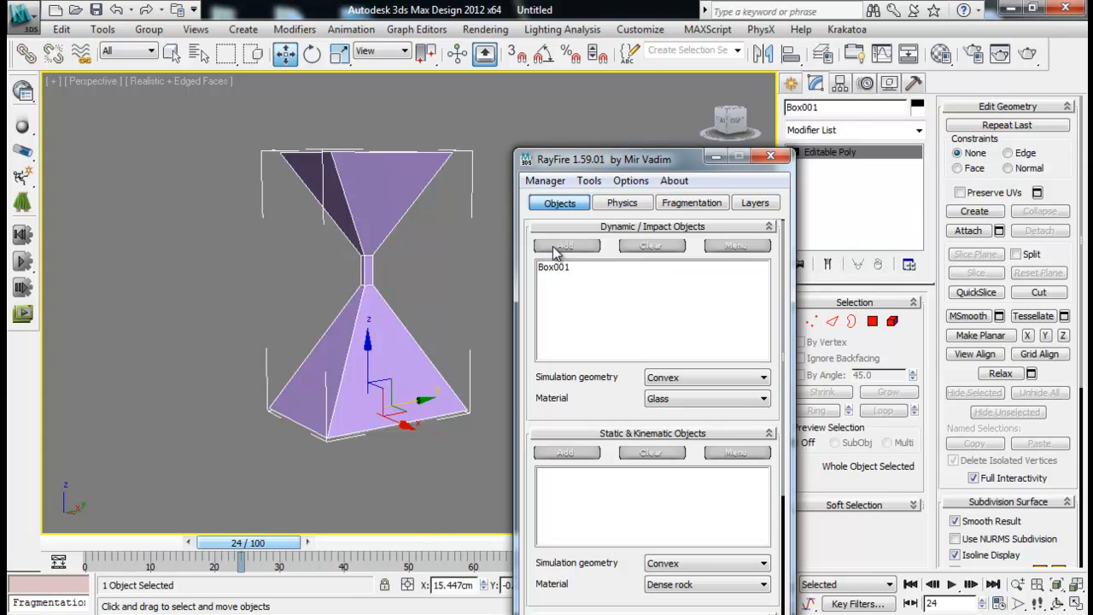
pyautogui.click(683, 205)
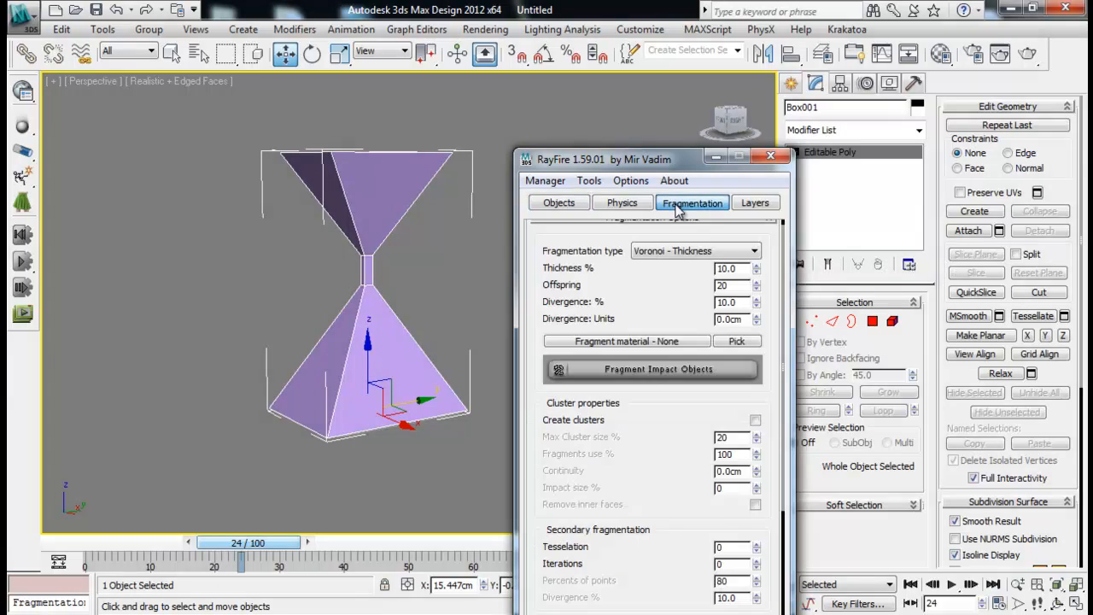
pyautogui.click(667, 369)
pyautogui.keyDown('alt'); pyautogui.moveTo(457, 295); pyautogui.dragTo(408, 323, button='middle'); pyautogui.keyUp('alt')
pyautogui.scroll(5, 408, 323)
pyautogui.moveTo(284, 289)
pyautogui.mouseDown(button='middle')
pyautogui.moveTo(311, 284)
pyautogui.moveTo(294, 286)
pyautogui.mouseUp(button='middle')
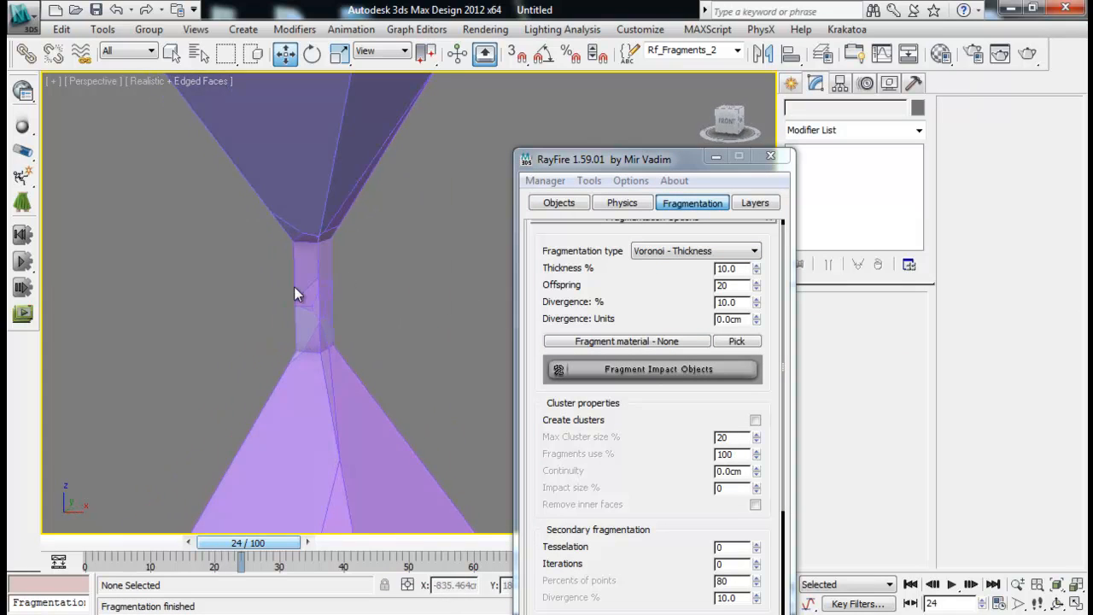
# - Examine individual fragments in the hourglass's thin neck and in its wide upper and lower parts
pyautogui.click(305, 288)
pyautogui.click(311, 255)
pyautogui.click(326, 258)
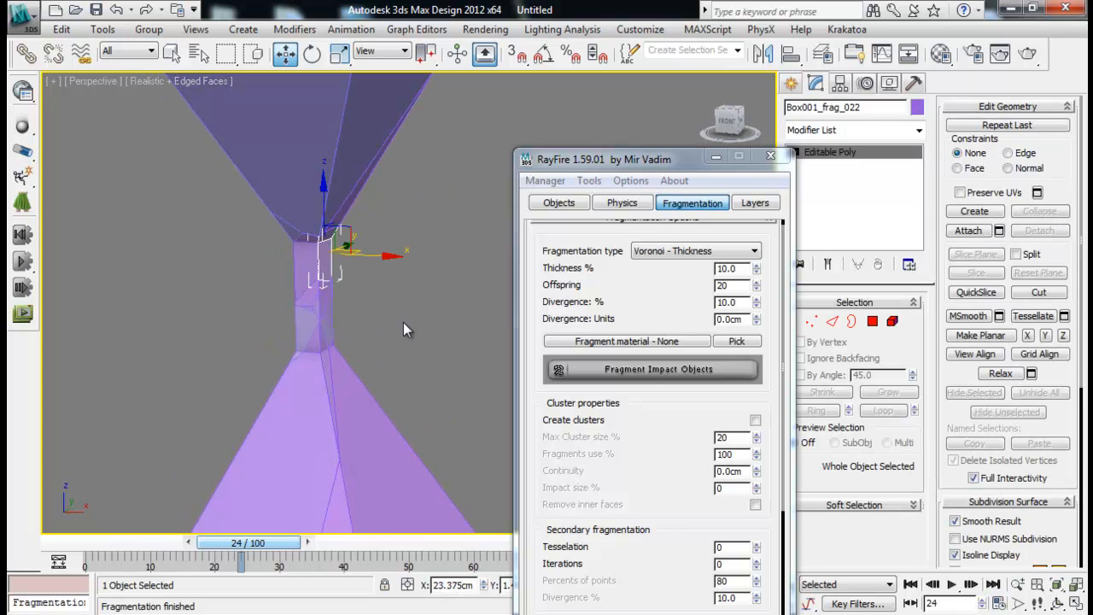
pyautogui.click(404, 322)
pyautogui.moveTo(386, 263); pyautogui.dragTo(249, 331)
pyautogui.click(434, 286)
pyautogui.moveTo(428, 272); pyautogui.dragTo(221, 289, button='middle')
pyautogui.scroll(-4, 415, 320)
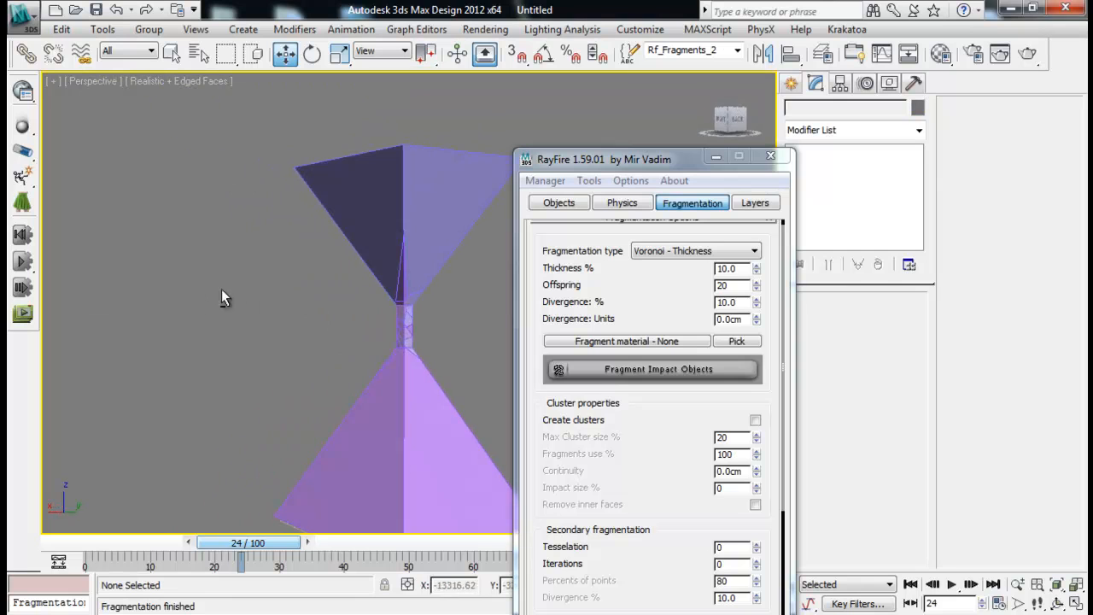
pyautogui.click(404, 280)
pyautogui.click(437, 245)
pyautogui.moveTo(428, 341); pyautogui.dragTo(407, 332, button='middle')
pyautogui.click(408, 332)
pyautogui.click(332, 324)
pyautogui.keyDown('alt'); pyautogui.moveTo(334, 326); pyautogui.dragTo(392, 313, button='middle'); pyautogui.keyUp('alt')
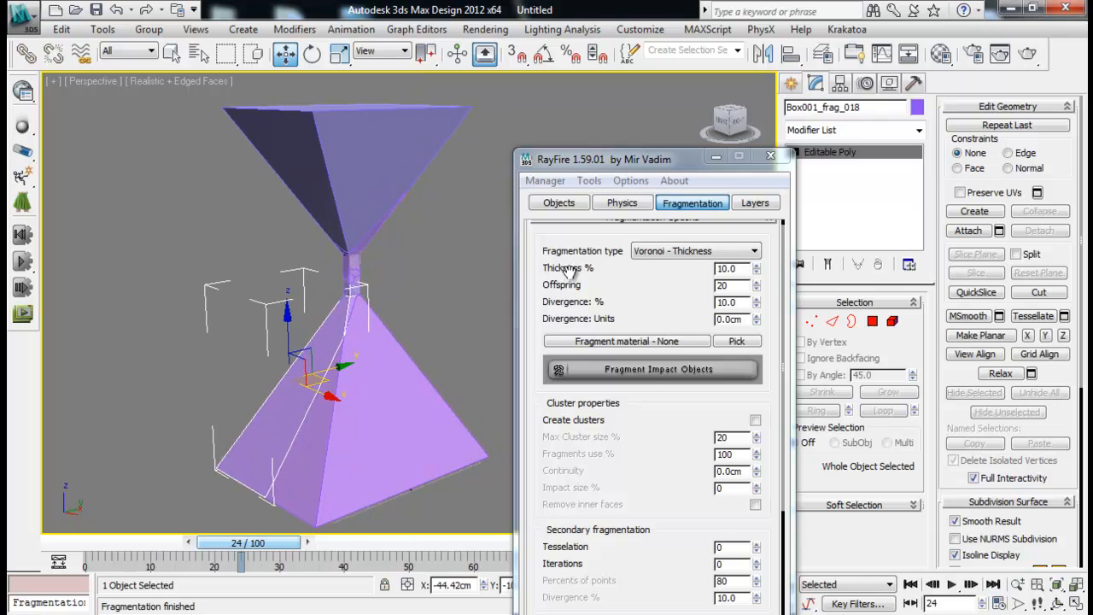
# - Review the Thickness % and Offspring settings against the fragments in the hourglass's neck
pyautogui.moveTo(741, 270); pyautogui.dragTo(638, 269)
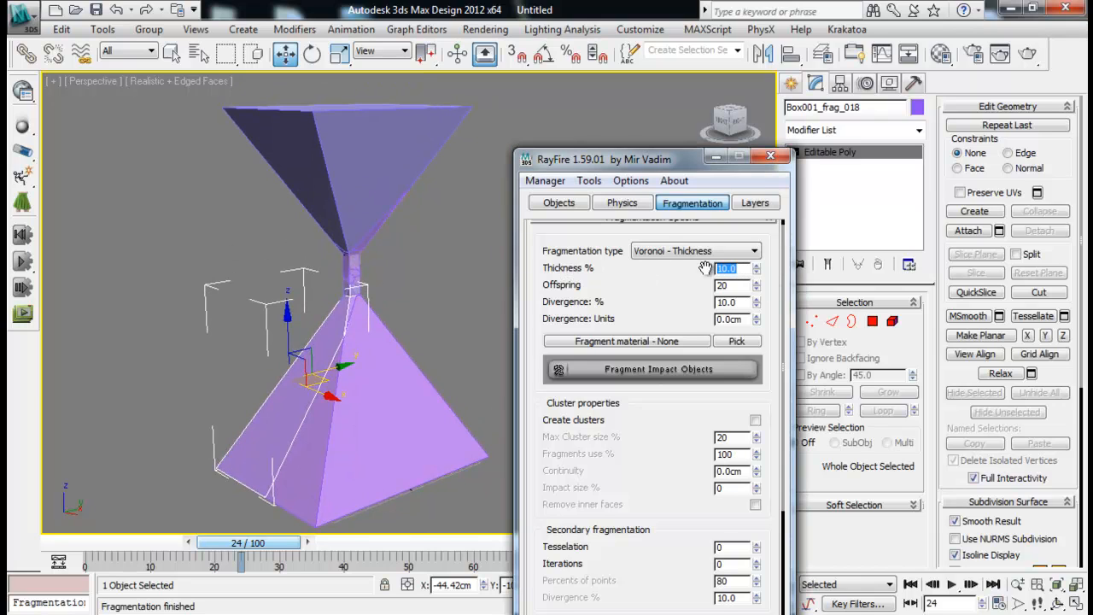
pyautogui.keyDown('alt'); pyautogui.moveTo(402, 306); pyautogui.dragTo(354, 210, button='middle'); pyautogui.keyUp('alt')
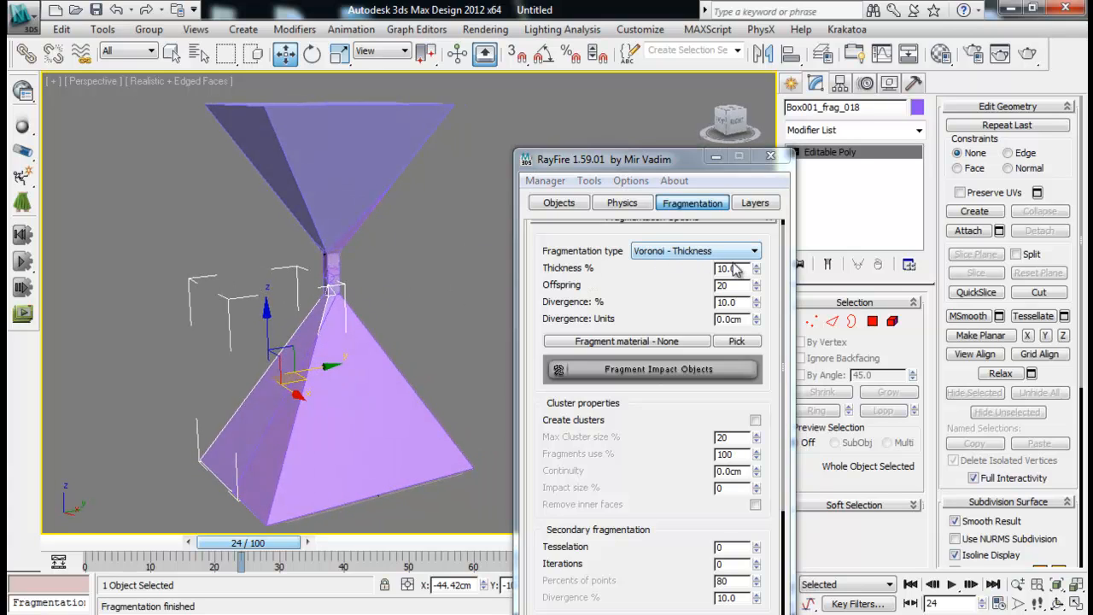
pyautogui.moveTo(742, 269); pyautogui.dragTo(603, 264)
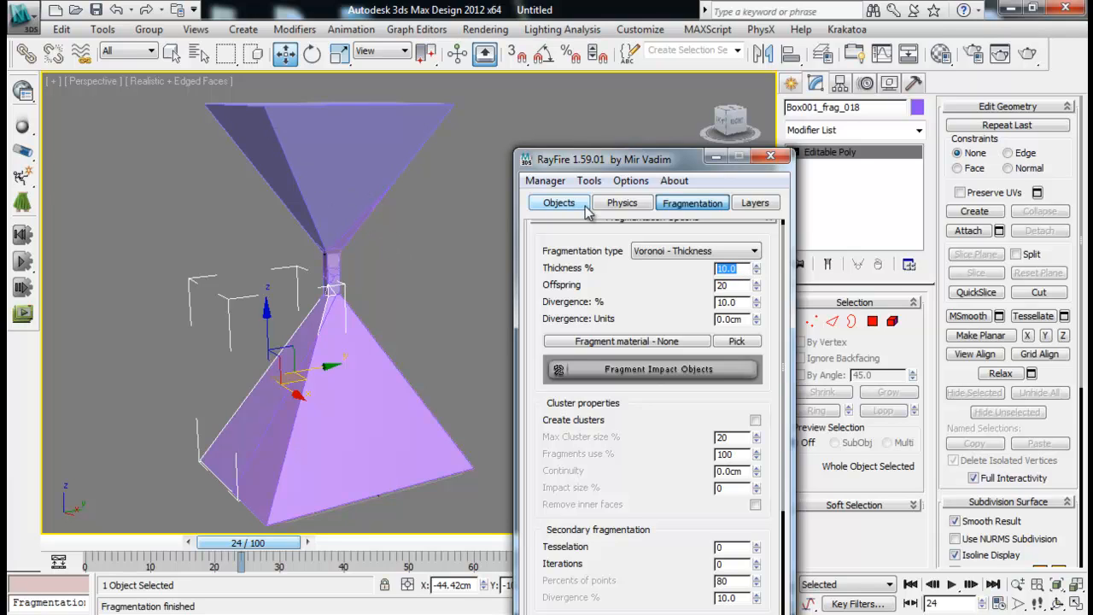
pyautogui.moveTo(738, 285); pyautogui.dragTo(390, 248)
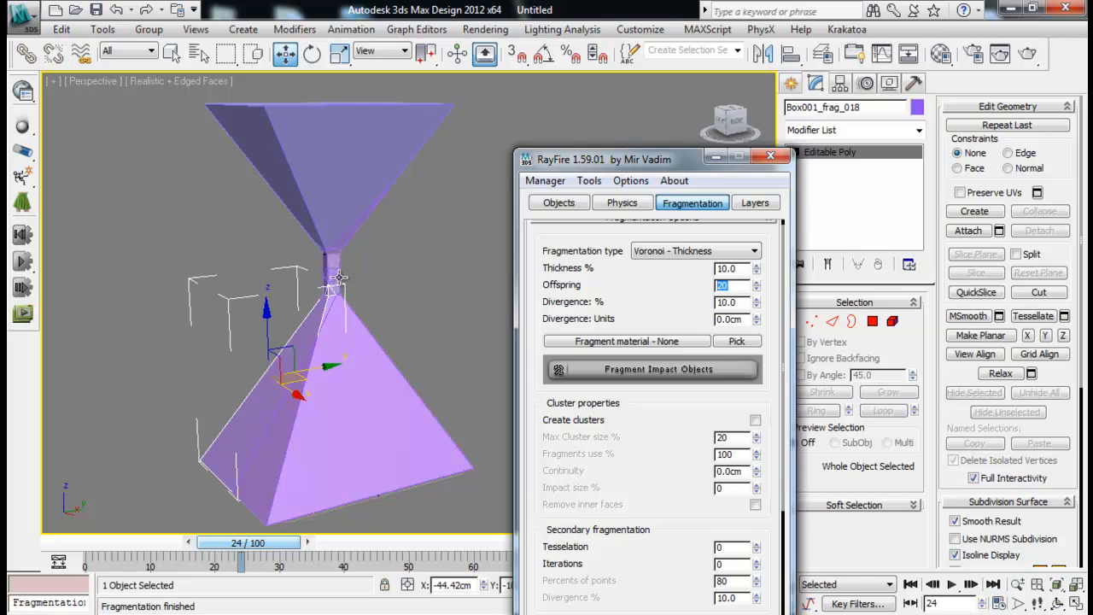
pyautogui.keyDown('alt'); pyautogui.moveTo(343, 286); pyautogui.dragTo(383, 292, button='middle'); pyautogui.keyUp('alt')
pyautogui.scroll(3, 384, 291)
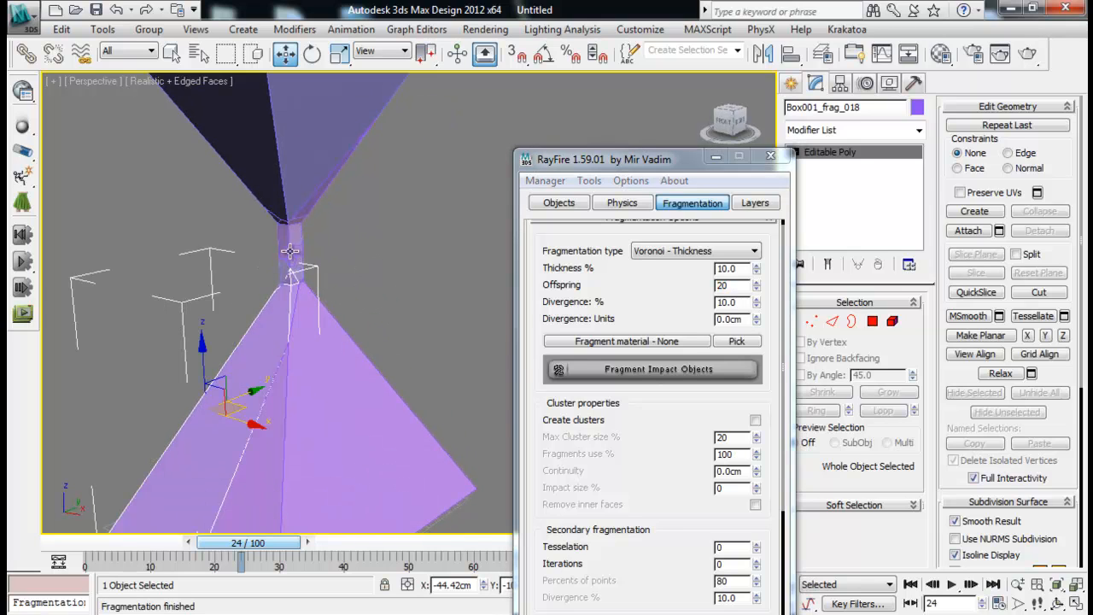
# - Set the fragmentation type to Voronoi - Wood Splinters
pyautogui.click(704, 251)
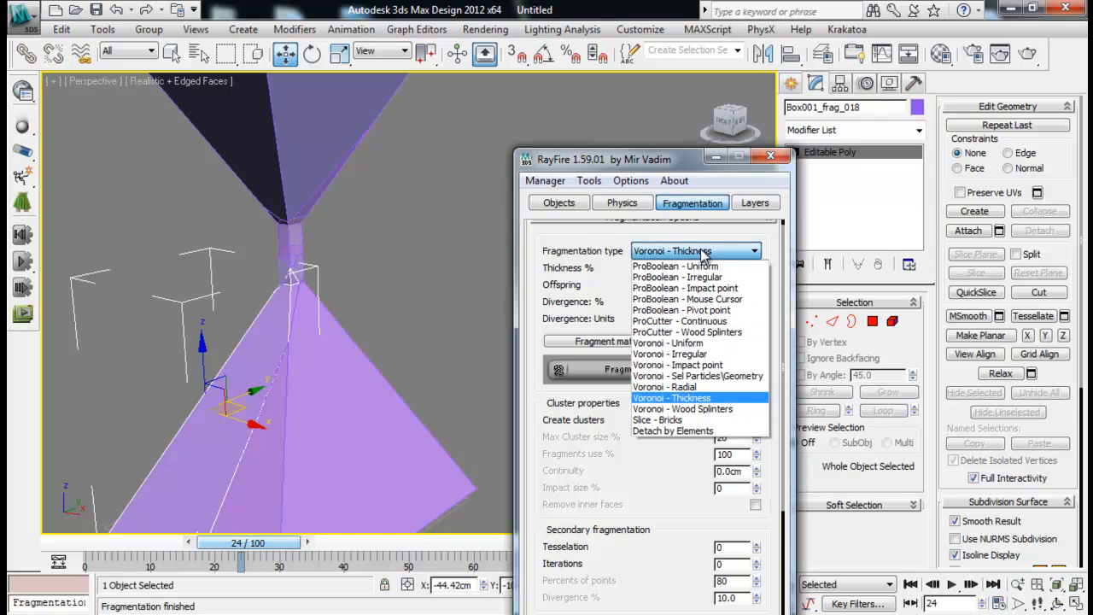
pyautogui.click(702, 406)
pyautogui.keyDown('alt'); pyautogui.moveTo(334, 359); pyautogui.dragTo(297, 324, button='middle'); pyautogui.keyUp('alt')
pyautogui.click(296, 178)
pyautogui.keyDown('alt'); pyautogui.moveTo(419, 341); pyautogui.dragTo(376, 315, button='middle'); pyautogui.keyUp('alt')
pyautogui.scroll(-4, 369, 286)
# - Unhide the hidden Proboolean box by name
pyautogui.rightClick(428, 262)
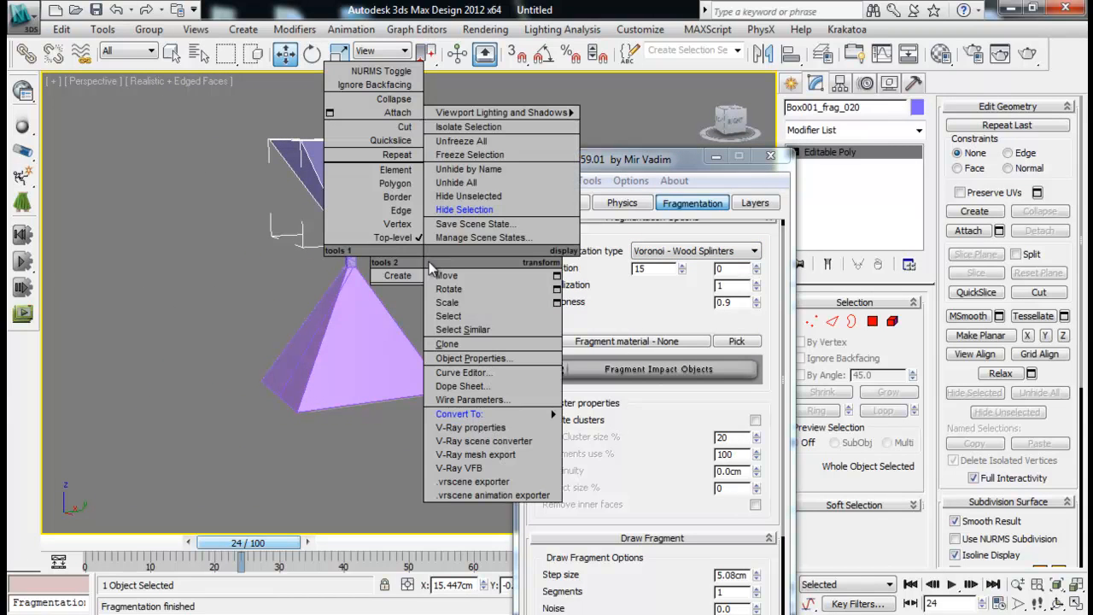
pyautogui.click(469, 169)
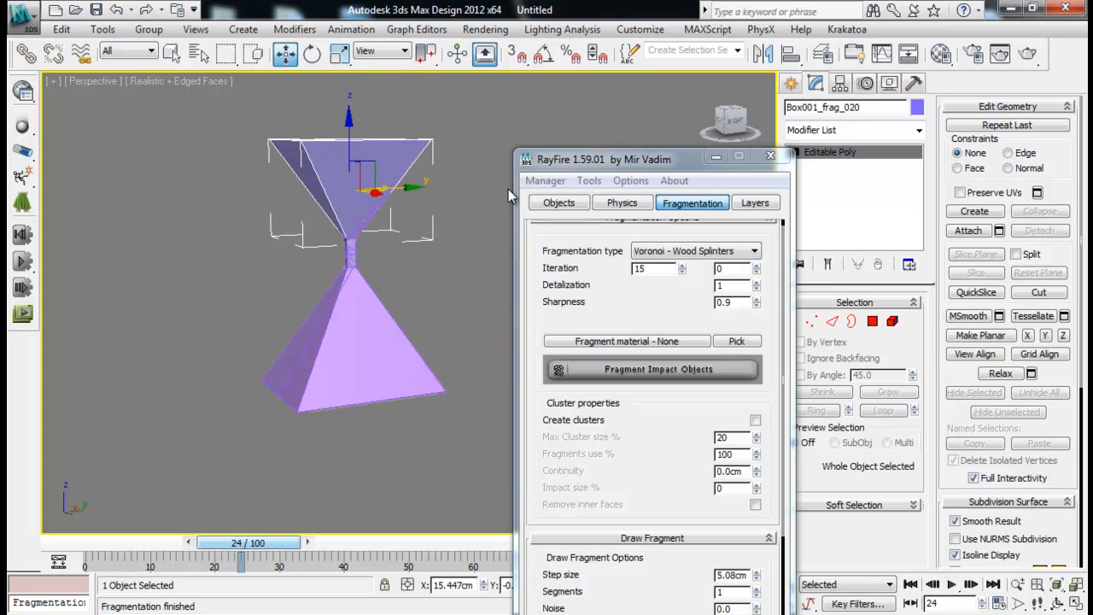
pyautogui.click(762, 209)
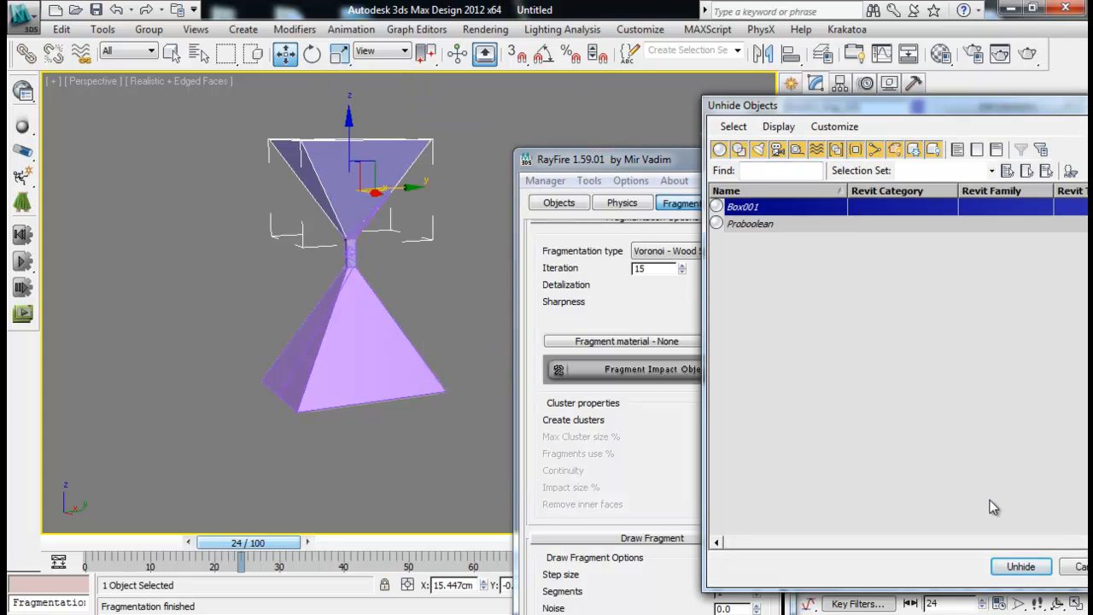
pyautogui.click(752, 223)
pyautogui.click(1021, 567)
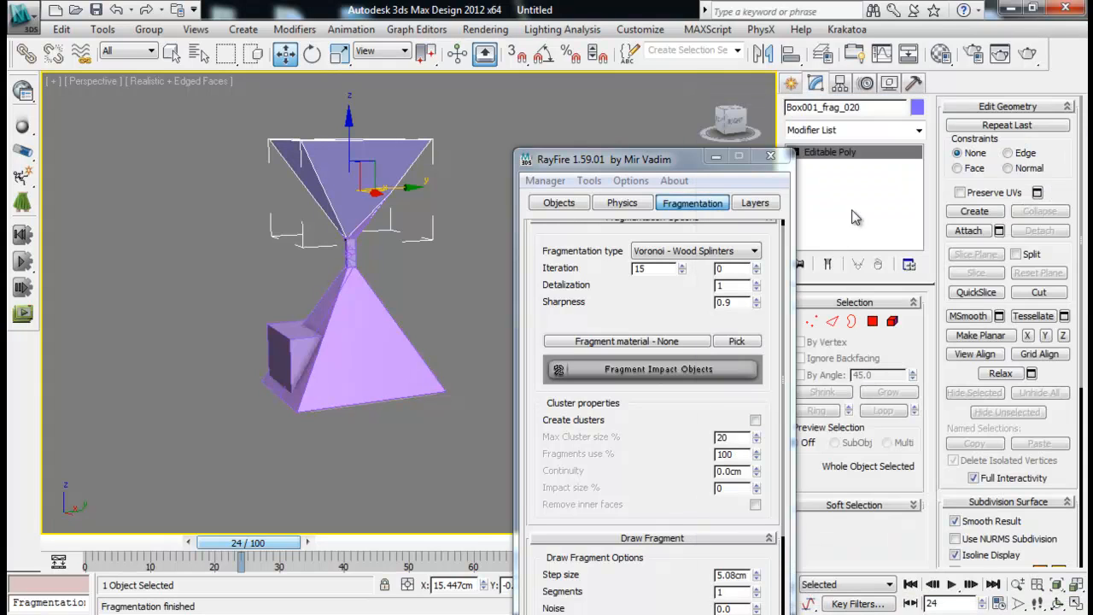
# - Move the Proboolean box away from the hourglass into free space
pyautogui.keyDown('alt'); pyautogui.moveTo(362, 321); pyautogui.dragTo(357, 321, button='middle'); pyautogui.keyUp('alt')
pyautogui.click(280, 342)
pyautogui.moveTo(346, 383); pyautogui.dragTo(178, 404)
pyautogui.moveTo(230, 359); pyautogui.dragTo(456, 273, button='middle')
# - Scale the box down along Y into a thin panel and run the Wood Splinters fragmentation on the impact objects
pyautogui.press('r')
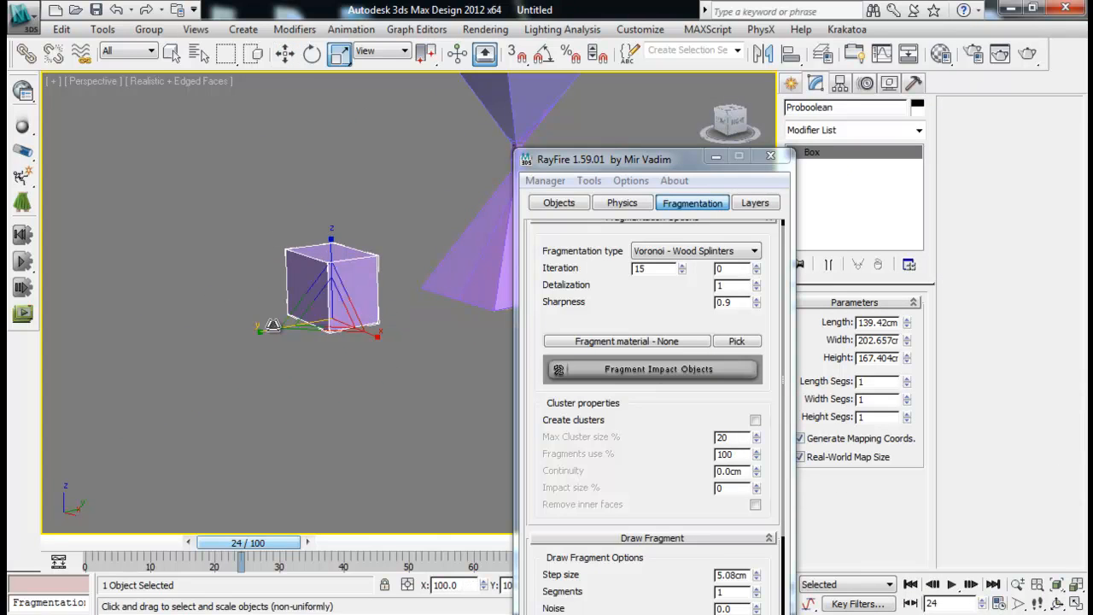
pyautogui.moveTo(260, 328); pyautogui.dragTo(662, 277)
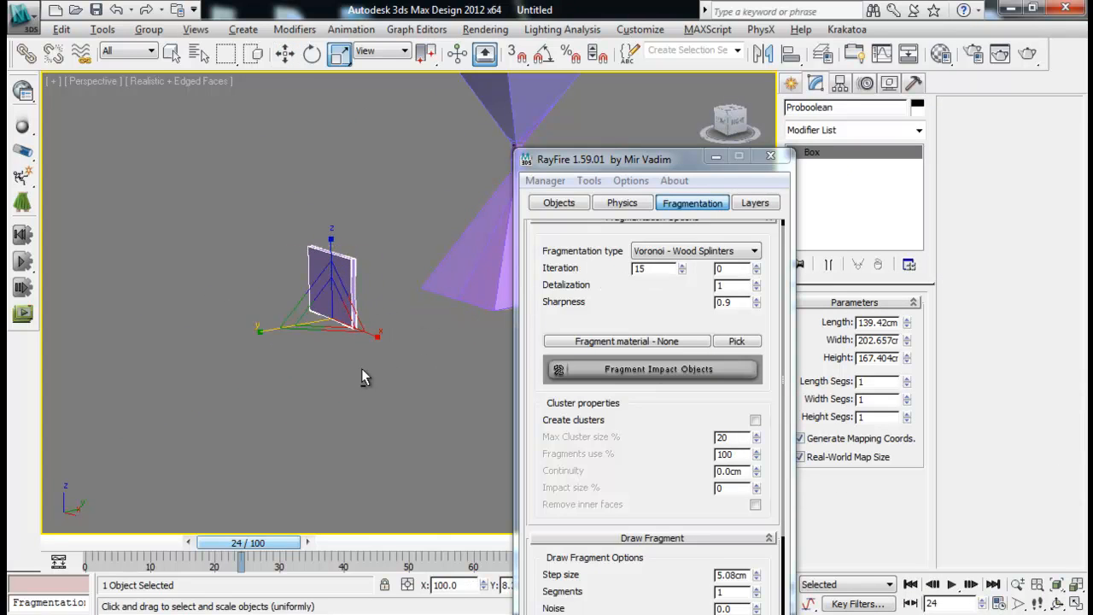
pyautogui.keyDown('alt'); pyautogui.moveTo(422, 362); pyautogui.dragTo(447, 364, button='middle'); pyautogui.keyUp('alt')
pyautogui.scroll(4, 447, 371)
pyautogui.click(613, 373)
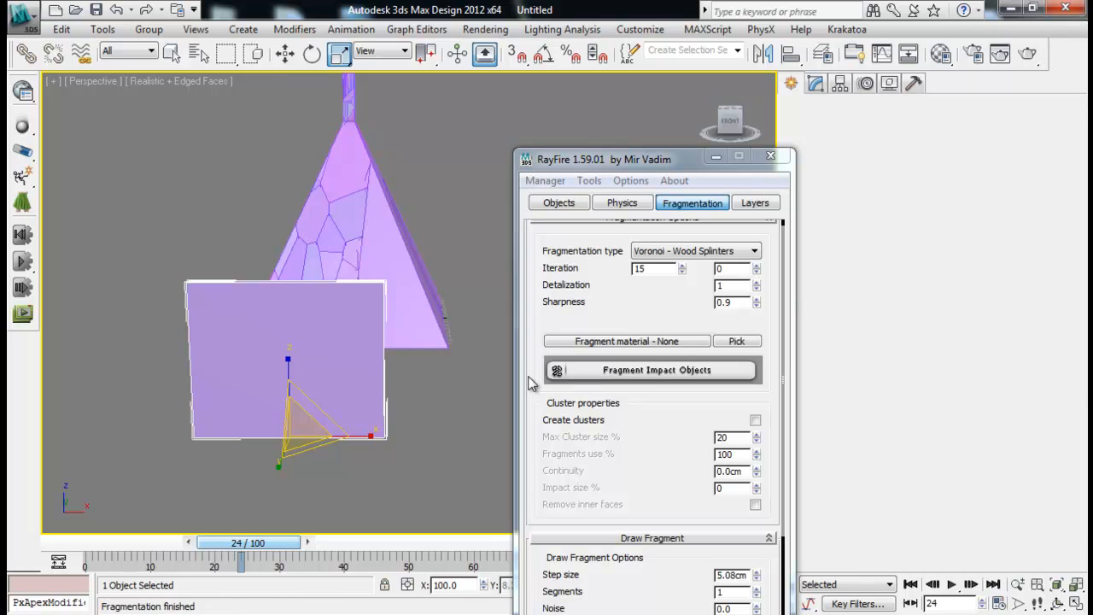
# - Replace the dynamic / impact objects list with only the thin panel and run the Wood Splinters fragmentation on it
pyautogui.keyDown('alt'); pyautogui.moveTo(418, 354); pyautogui.dragTo(436, 314, button='middle'); pyautogui.keyUp('alt')
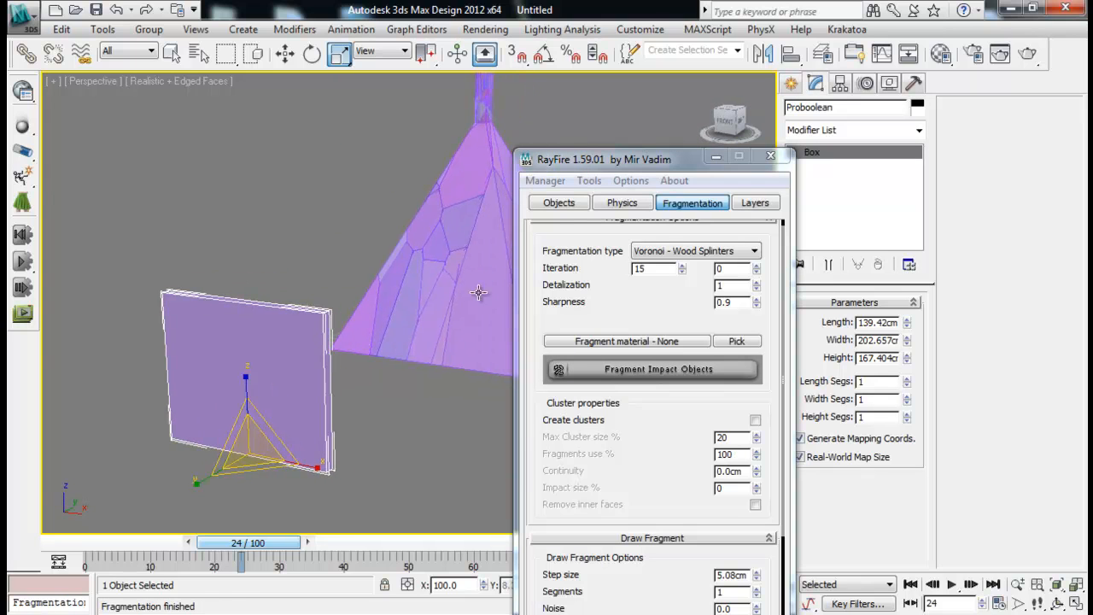
pyautogui.click(546, 180)
pyautogui.click(560, 204)
pyautogui.click(560, 203)
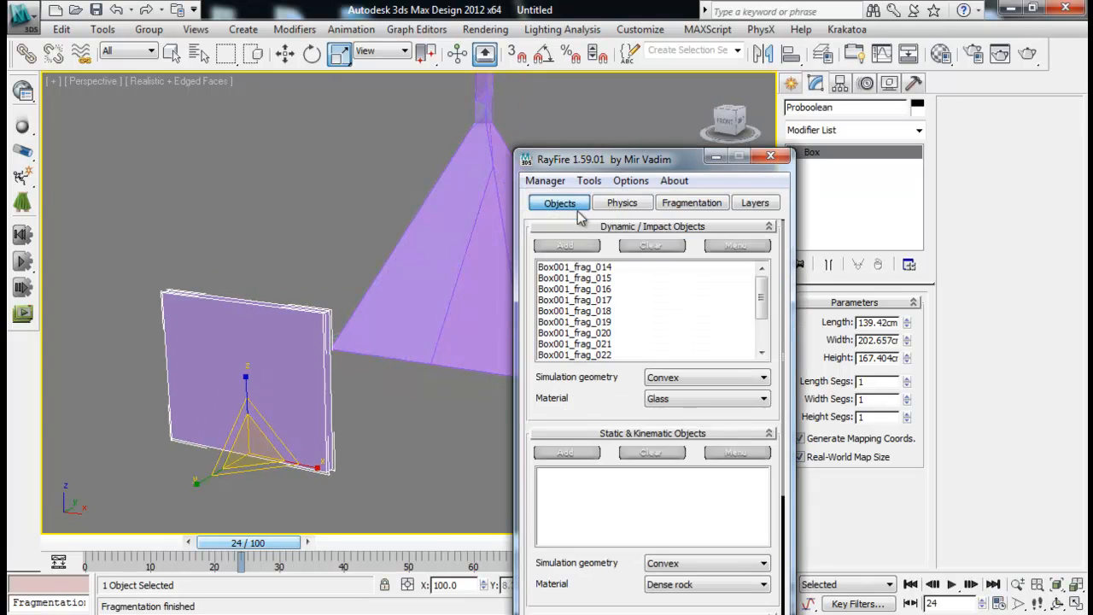
pyautogui.click(649, 248)
pyautogui.click(262, 353)
pyautogui.click(557, 248)
pyautogui.click(690, 203)
pyautogui.click(646, 371)
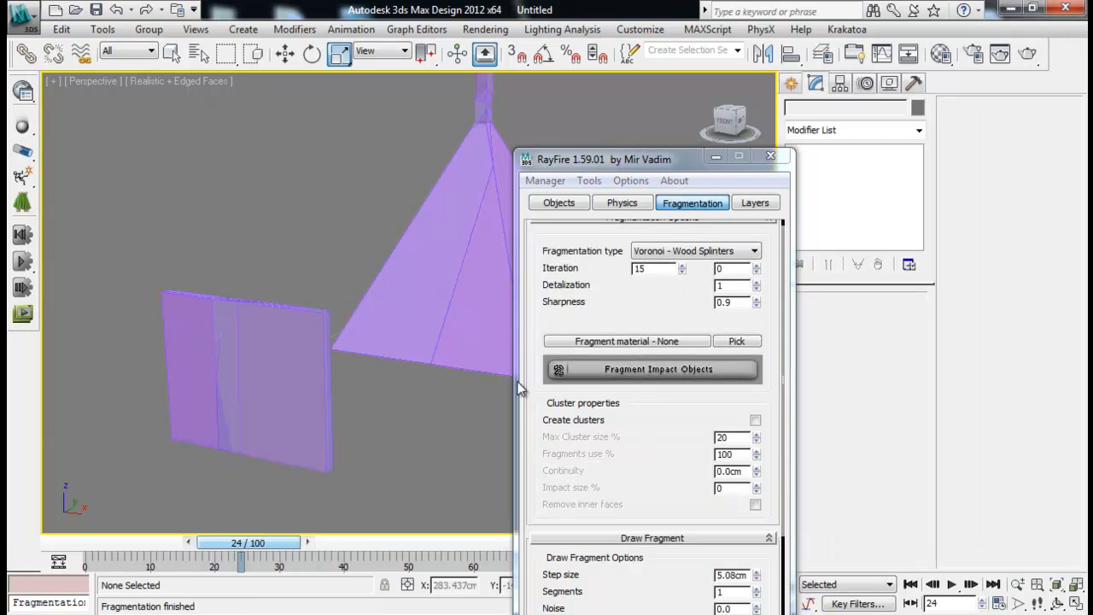
# - Move the large side fragment out of the splintered panel along Y to expose its shape
pyautogui.keyDown('alt'); pyautogui.moveTo(386, 380); pyautogui.dragTo(194, 374, button='middle'); pyautogui.keyUp('alt')
pyautogui.moveTo(341, 366); pyautogui.dragTo(276, 444, button='middle')
pyautogui.scroll(3, 278, 443)
pyautogui.moveTo(303, 408); pyautogui.dragTo(332, 263, button='middle')
pyautogui.click(244, 262)
pyautogui.keyDown('alt'); pyautogui.moveTo(247, 277); pyautogui.dragTo(341, 349, button='middle'); pyautogui.keyUp('alt')
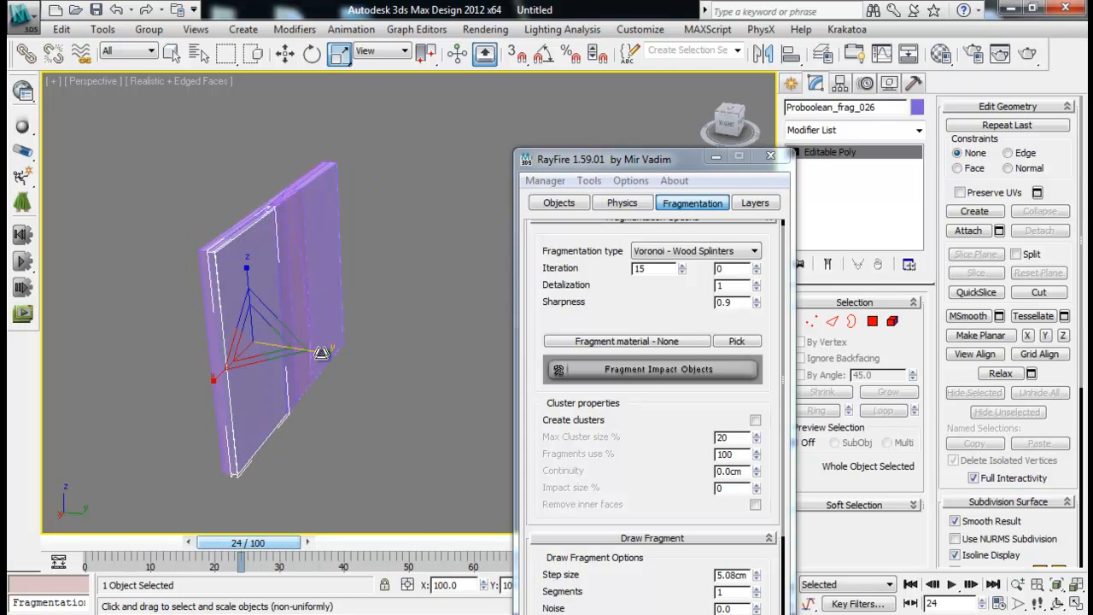
pyautogui.press('w')
pyautogui.moveTo(299, 349); pyautogui.dragTo(461, 363)
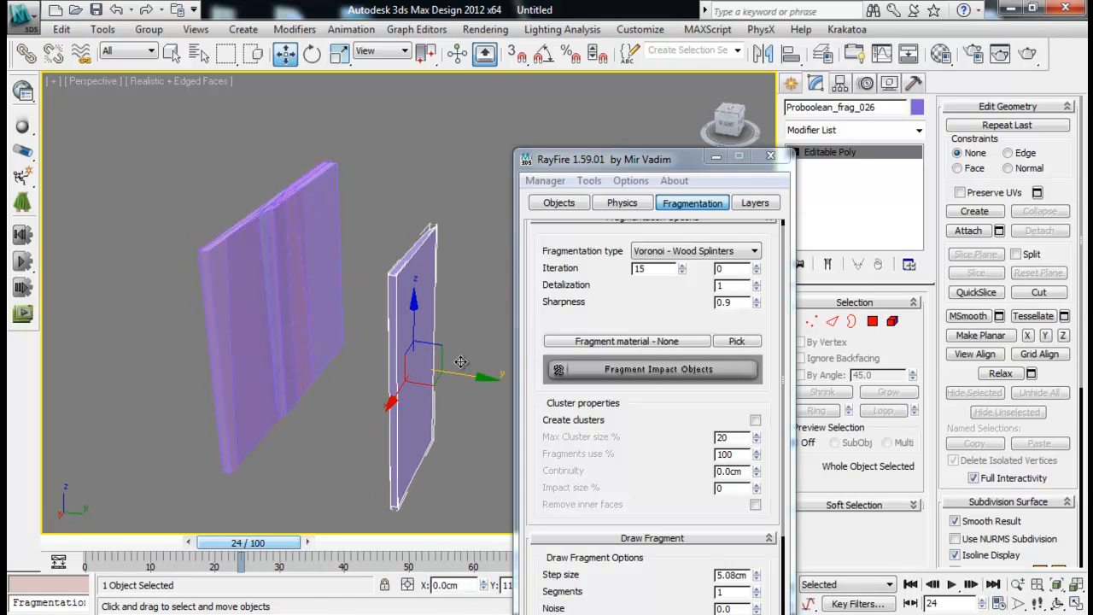
# - Pull two more fragments, including a narrow splinter, out of the panel along Y and inspect them from several angles
pyautogui.click(276, 273)
pyautogui.keyDown('alt'); pyautogui.moveTo(280, 282); pyautogui.dragTo(337, 300, button='middle'); pyautogui.keyUp('alt')
pyautogui.moveTo(342, 318); pyautogui.dragTo(434, 321)
pyautogui.keyDown('alt'); pyautogui.moveTo(433, 321); pyautogui.dragTo(398, 314, button='middle'); pyautogui.keyUp('alt')
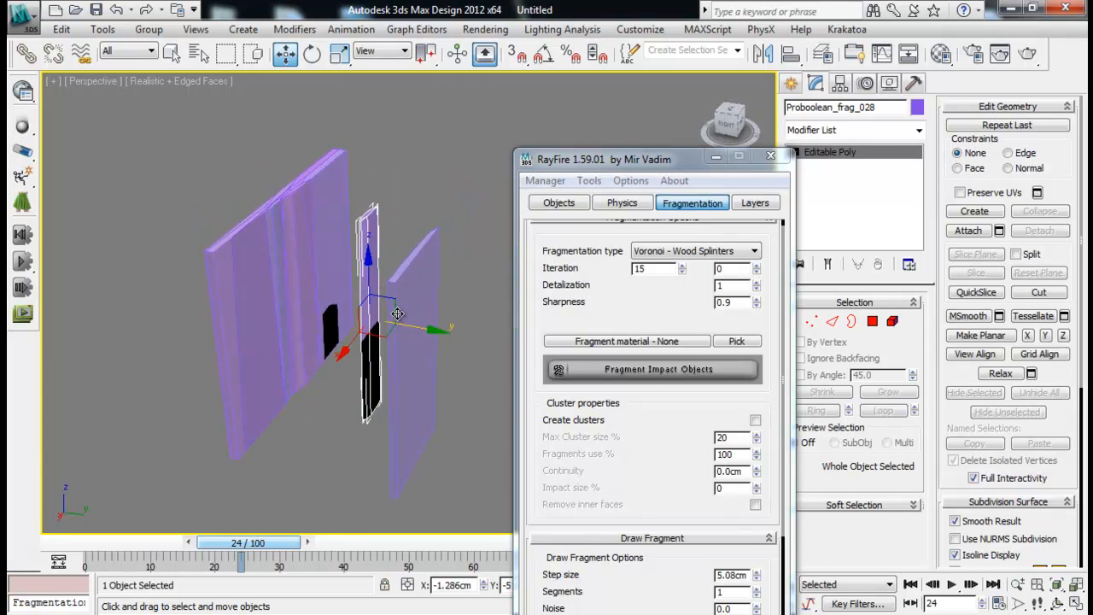
pyautogui.click(302, 219)
pyautogui.moveTo(319, 235); pyautogui.dragTo(329, 271, button='middle')
pyautogui.moveTo(356, 326); pyautogui.dragTo(430, 334)
pyautogui.keyDown('alt'); pyautogui.moveTo(442, 330); pyautogui.dragTo(390, 337, button='middle'); pyautogui.keyUp('alt')
pyautogui.moveTo(627, 321); pyautogui.dragTo(609, 218)
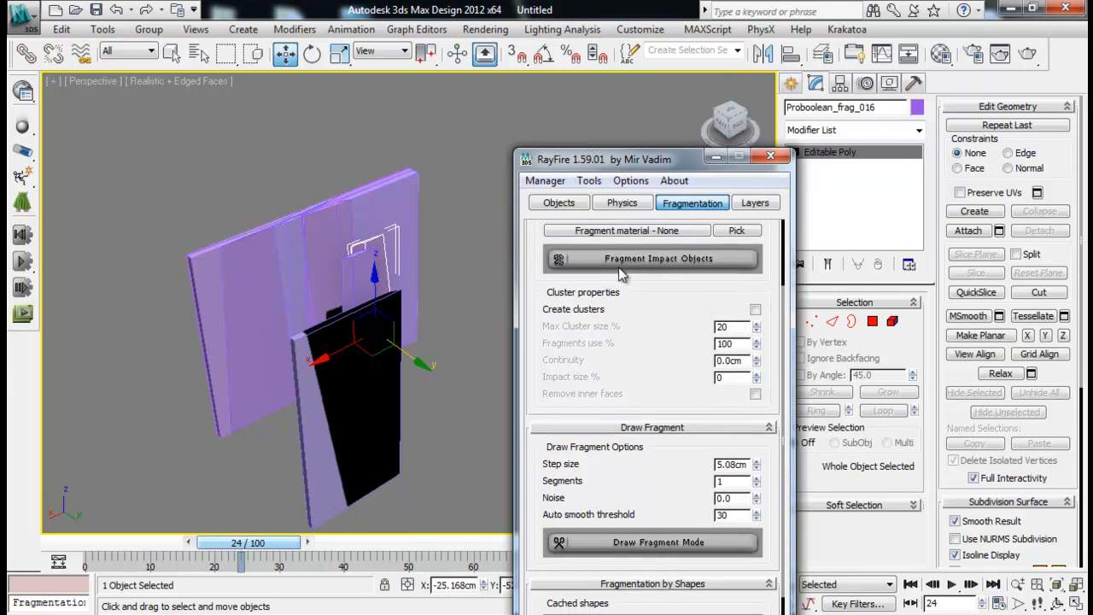
pyautogui.moveTo(622, 274); pyautogui.dragTo(642, 416)
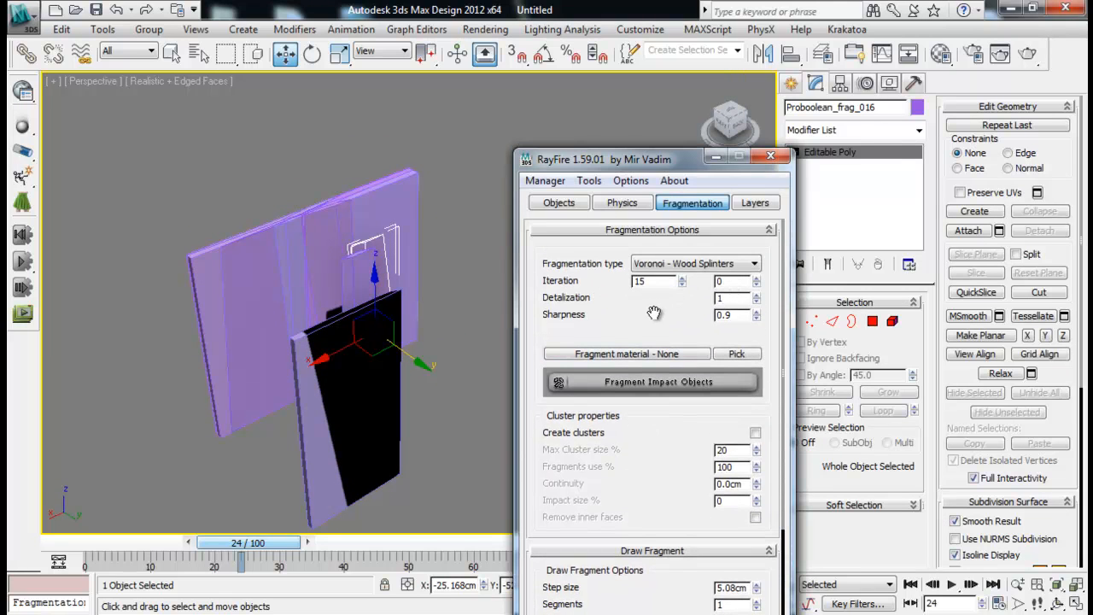
pyautogui.moveTo(663, 311); pyautogui.dragTo(634, 270)
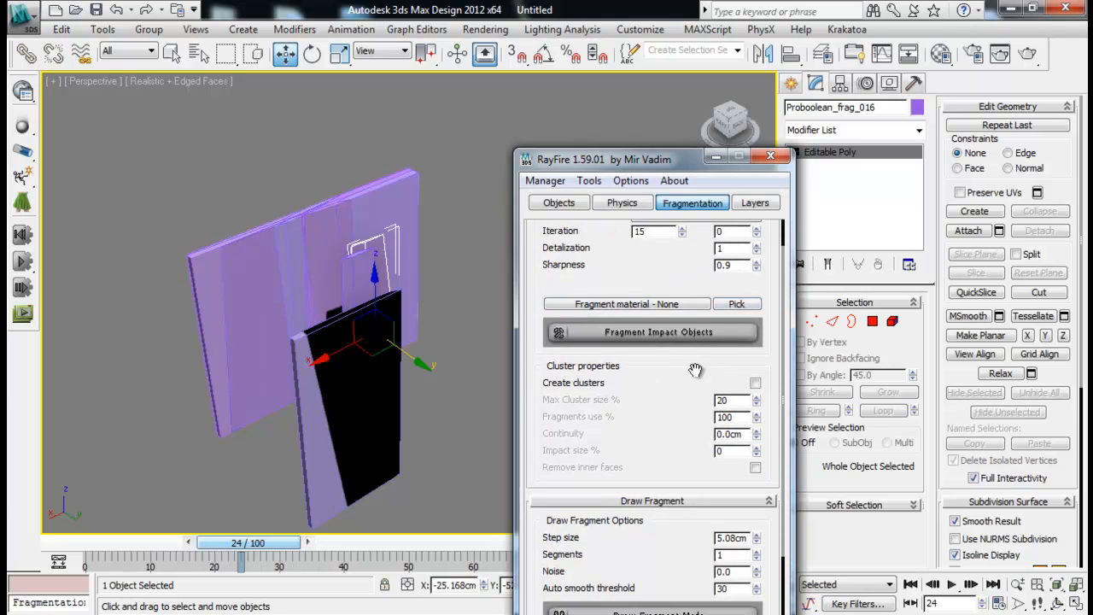
pyautogui.scroll(-1, 700, 360)
pyautogui.keyDown('alt'); pyautogui.moveTo(401, 364); pyautogui.dragTo(269, 343, button='middle'); pyautogui.keyUp('alt')
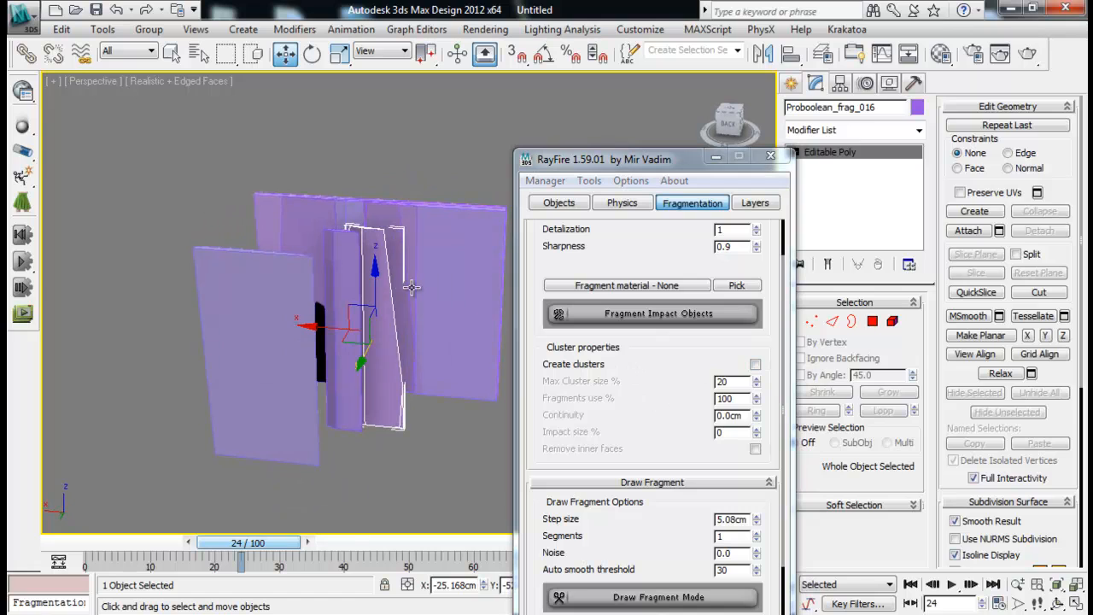
# - Undo the fragment moves so the pieces sit back in the panel
pyautogui.hotkey('ctrl', 'z')
pyautogui.hotkey('ctrl', 'z')
pyautogui.hotkey('ctrl', 'z')
pyautogui.hotkey('ctrl', 'z')
pyautogui.hotkey('ctrl', 'z')
# - Set Detalization to 7 and run the Wood Splinters fragmentation again on the impact objects
pyautogui.keyDown('alt'); pyautogui.moveTo(299, 299); pyautogui.dragTo(413, 293, button='middle'); pyautogui.keyUp('alt')
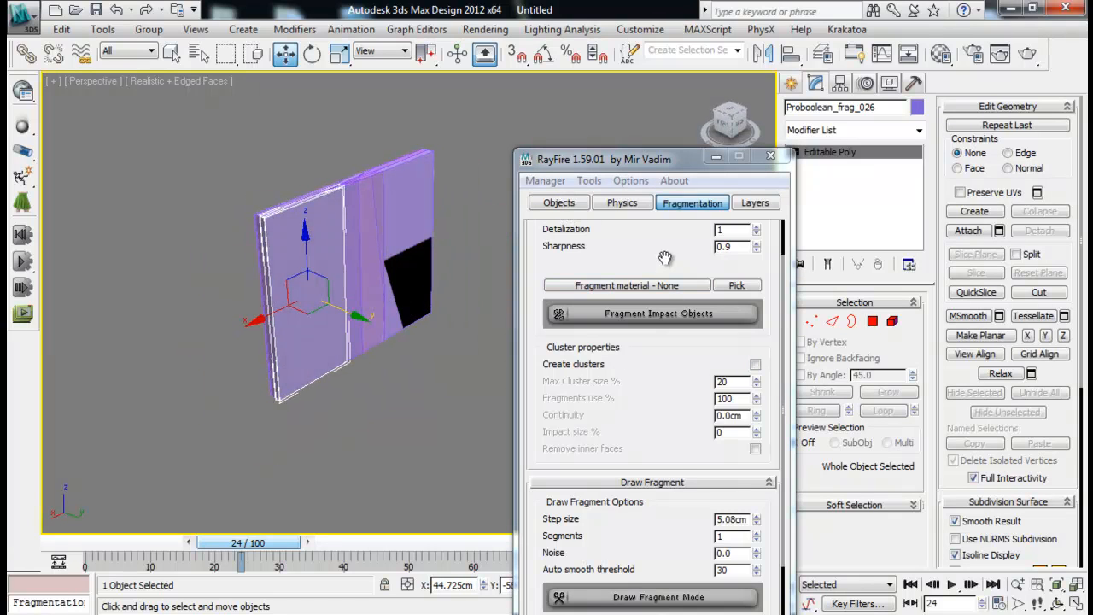
pyautogui.scroll(2, 667, 259)
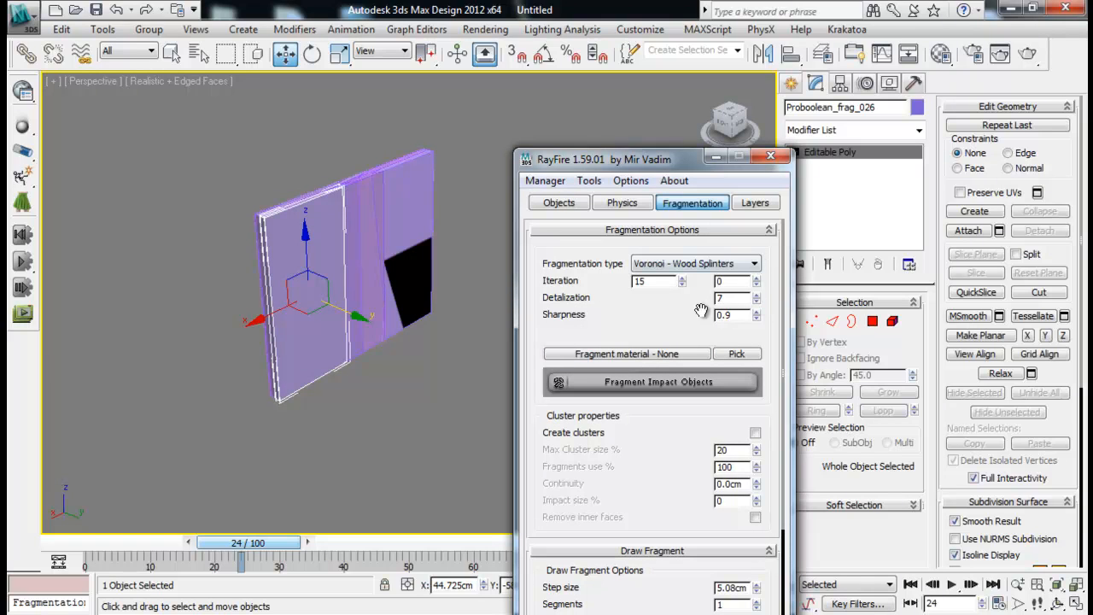
pyautogui.click(600, 384)
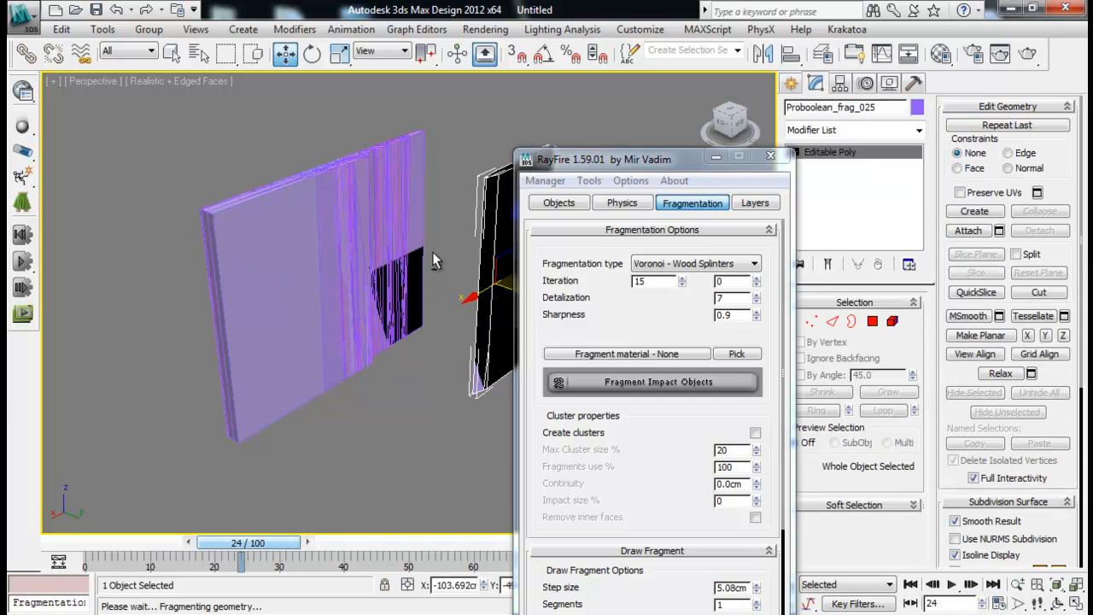
# - Pull a thin splinter out of the finely fragmented panel along Y and view it up close
pyautogui.moveTo(393, 335); pyautogui.dragTo(410, 295, button='middle')
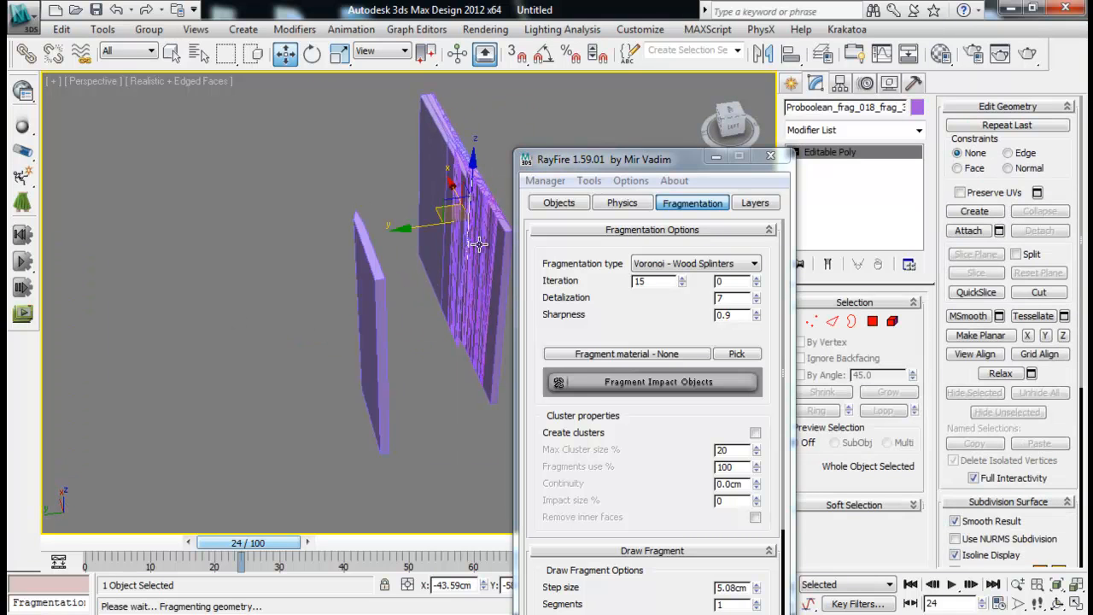
pyautogui.moveTo(293, 231); pyautogui.dragTo(253, 235)
pyautogui.keyDown('alt'); pyautogui.moveTo(257, 236); pyautogui.dragTo(570, 242, button='middle'); pyautogui.keyUp('alt')
pyautogui.keyDown('alt'); pyautogui.moveTo(453, 270); pyautogui.dragTo(508, 219, button='middle'); pyautogui.keyUp('alt')
# - Delete the last two fragmentation results to restore the solid panel
pyautogui.click(543, 180)
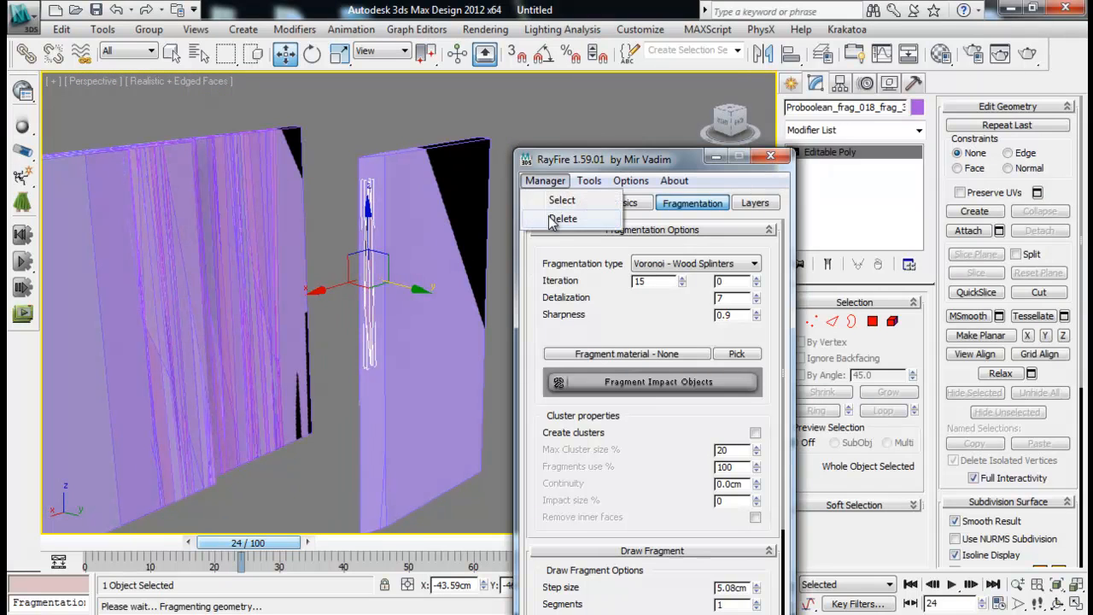
pyautogui.click(561, 219)
pyautogui.click(543, 180)
pyautogui.click(561, 218)
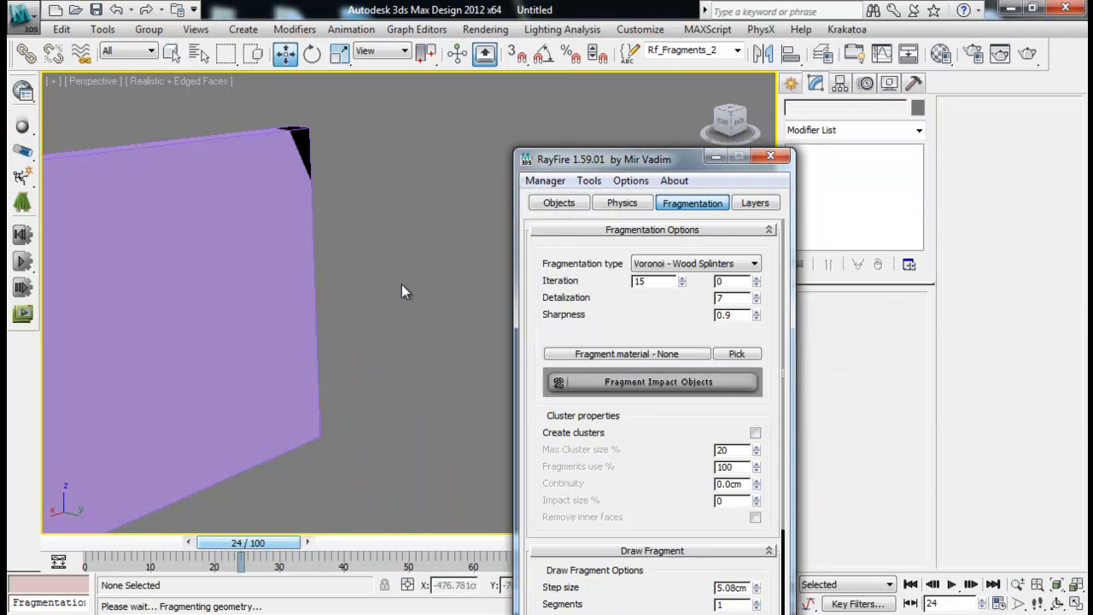
# - Set the fragmentation type to Slice - Bricks and fragment the thin panel
pyautogui.scroll(-5, 485, 257)
pyautogui.click(683, 264)
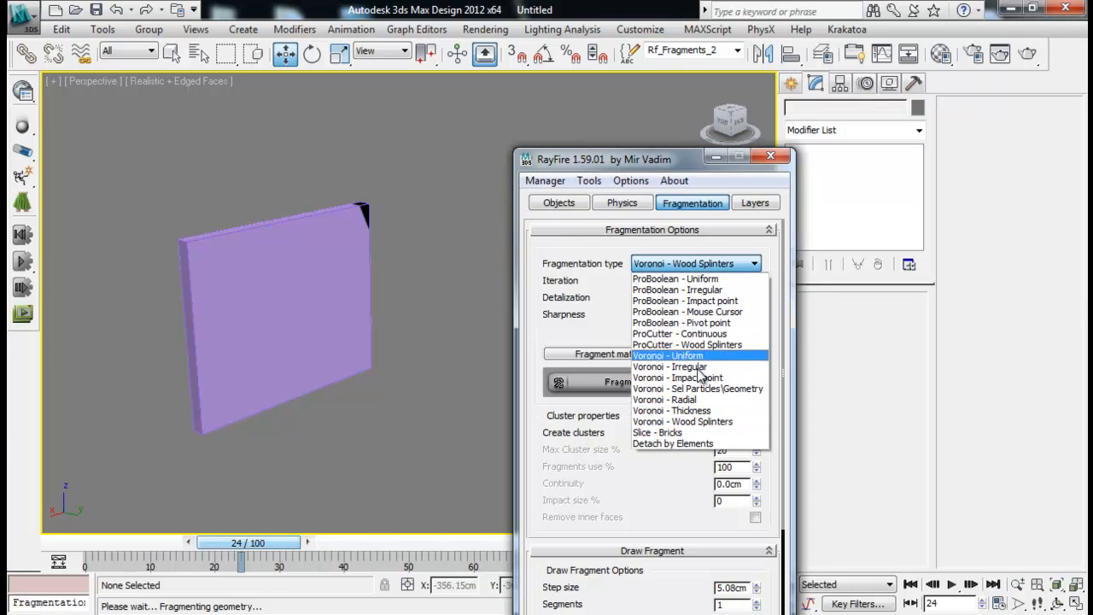
pyautogui.click(700, 432)
pyautogui.click(370, 287)
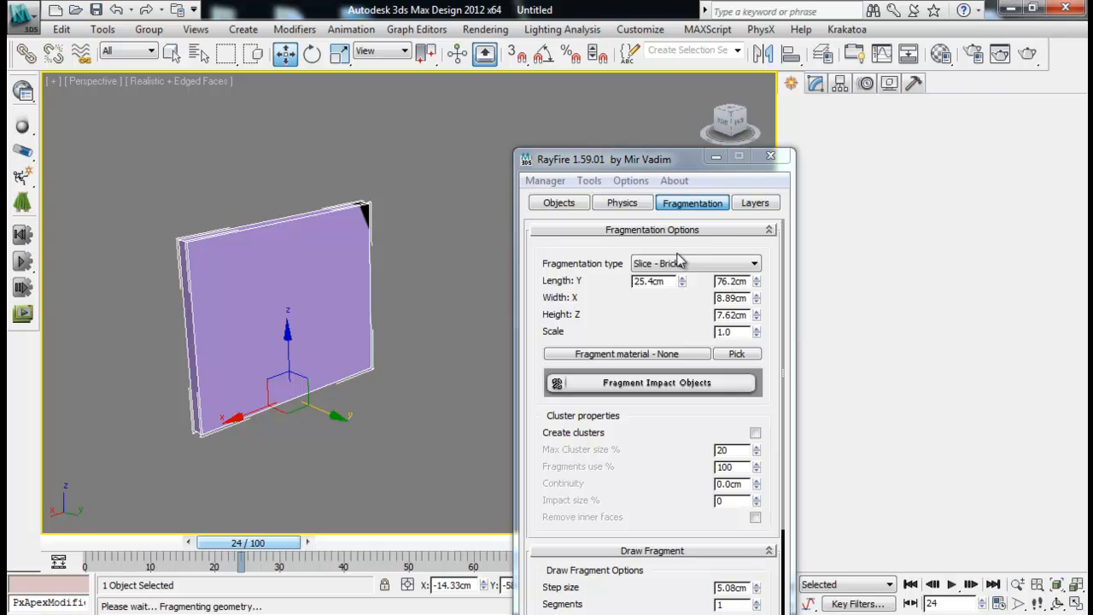
pyautogui.keyDown('alt'); pyautogui.moveTo(288, 307); pyautogui.dragTo(374, 303, button='middle'); pyautogui.keyUp('alt')
pyautogui.moveTo(374, 303); pyautogui.dragTo(412, 385, button='middle')
pyautogui.scroll(4, 378, 359)
pyautogui.moveTo(314, 357); pyautogui.dragTo(112, 288, button='middle')
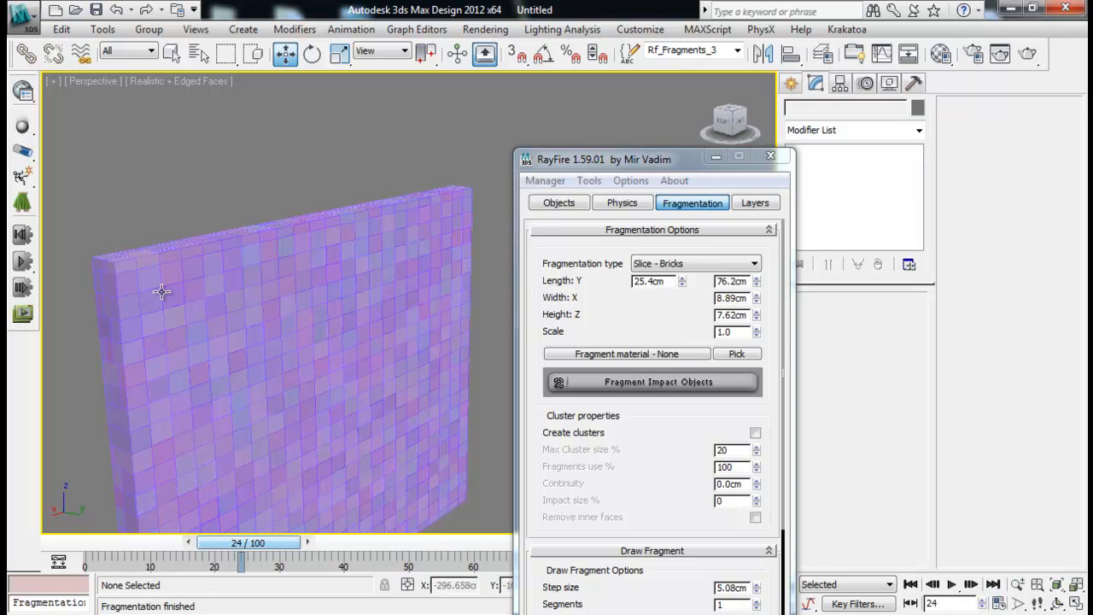
# - Delete the brick fragmentation result and all remaining objects in the scene
pyautogui.click(543, 180)
pyautogui.click(561, 218)
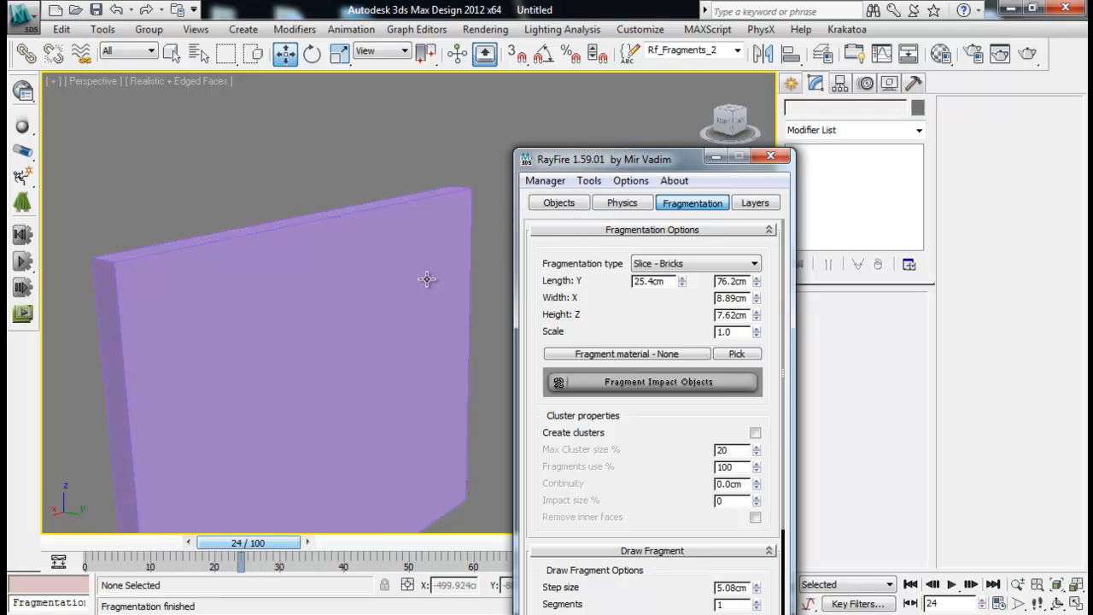
pyautogui.moveTo(427, 279); pyautogui.dragTo(406, 236, button='middle')
pyautogui.scroll(-6, 406, 241)
pyautogui.moveTo(318, 257); pyautogui.dragTo(173, 228, button='middle')
pyautogui.scroll(-3, 174, 226)
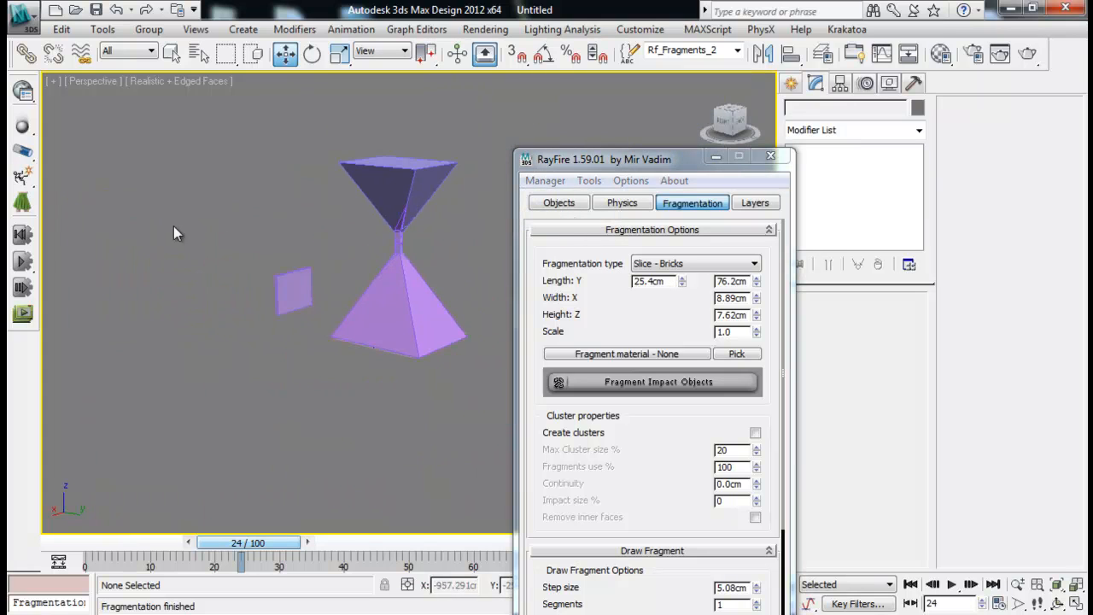
pyautogui.hotkey('ctrl', 'a')
pyautogui.press('Delete')
pyautogui.moveTo(461, 383); pyautogui.dragTo(436, 256, button='middle')
# - Set the fragmentation type to Voronoi - Irregular and review the available types, cluster properties and secondary fragmentation options
pyautogui.click(673, 264)
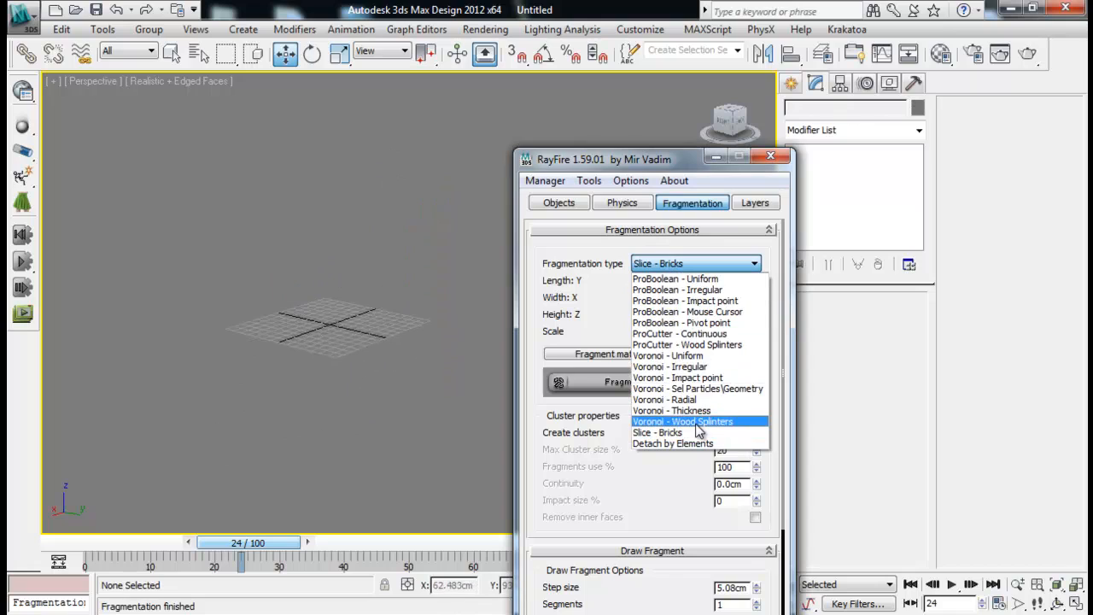
pyautogui.click(683, 366)
pyautogui.moveTo(656, 159); pyautogui.dragTo(724, 143)
pyautogui.scroll(8, 453, 295)
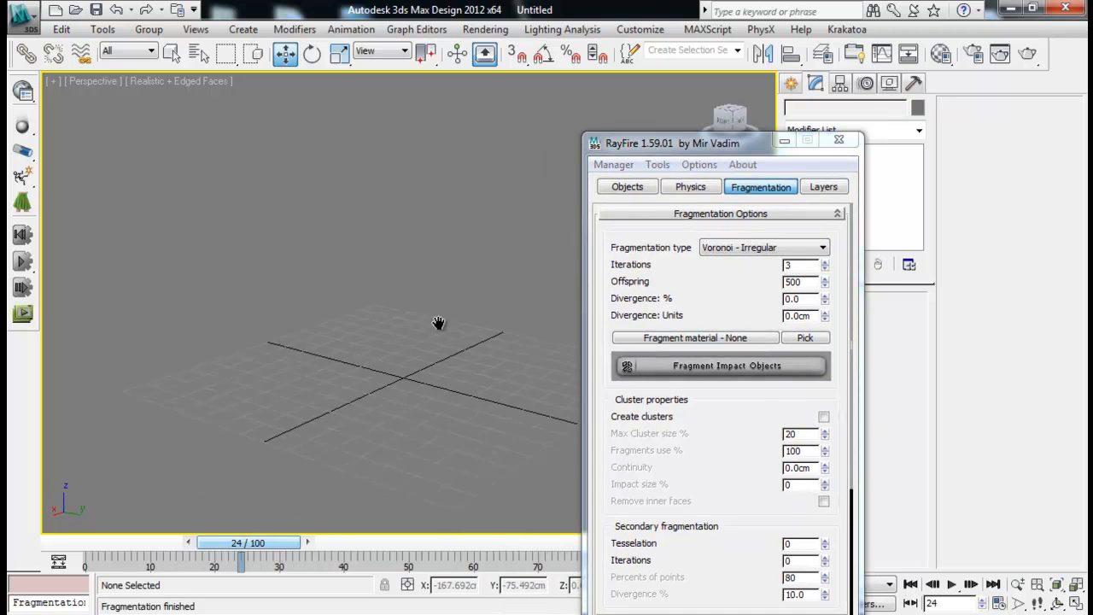
pyautogui.moveTo(490, 294)
pyautogui.keyDown('alt'); pyautogui.mouseDown(button='middle')
pyautogui.moveTo(466, 304)
pyautogui.moveTo(498, 285)
pyautogui.mouseUp(button='middle'); pyautogui.keyUp('alt')
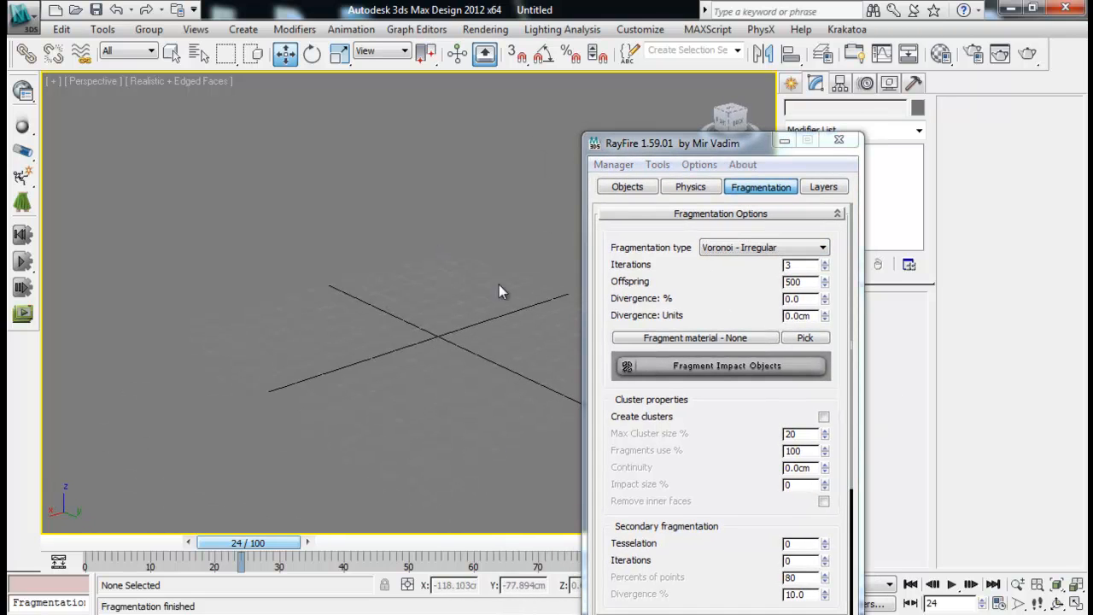
pyautogui.click(732, 249)
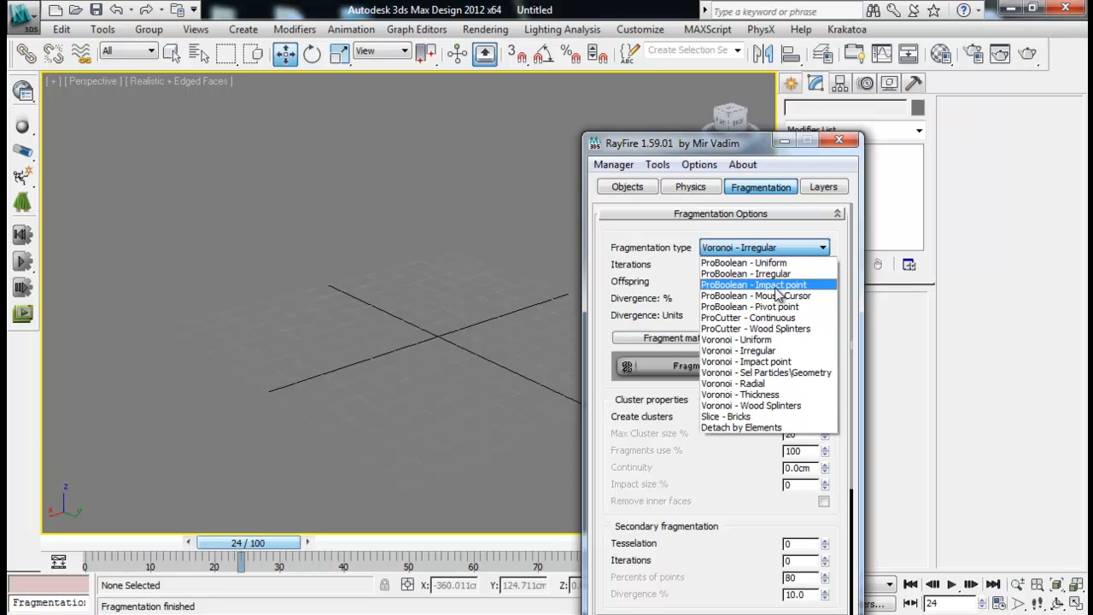
pyautogui.click(764, 465)
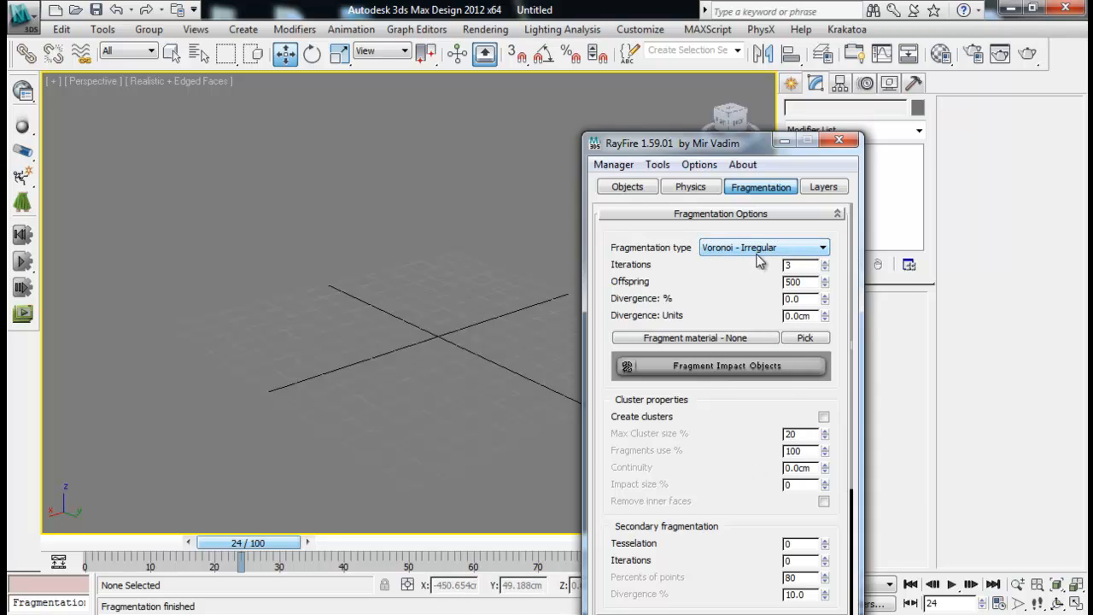
pyautogui.scroll(-2, 727, 354)
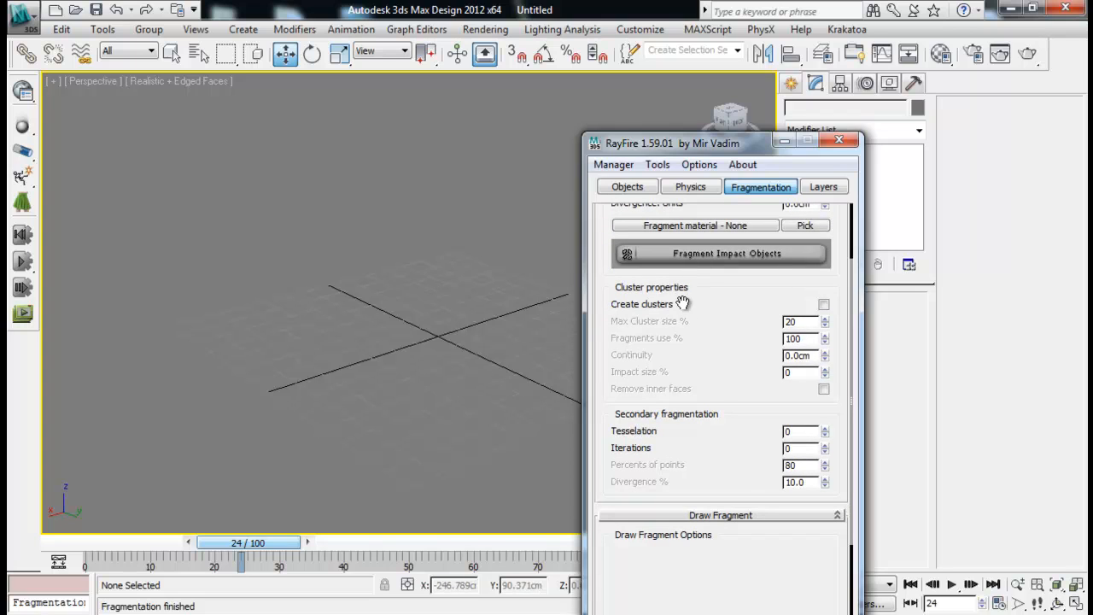
# - Create a thin upright box about 308 cm wide and 7.4 cm long at the centre of the grid
pyautogui.moveTo(754, 147); pyautogui.dragTo(800, 72)
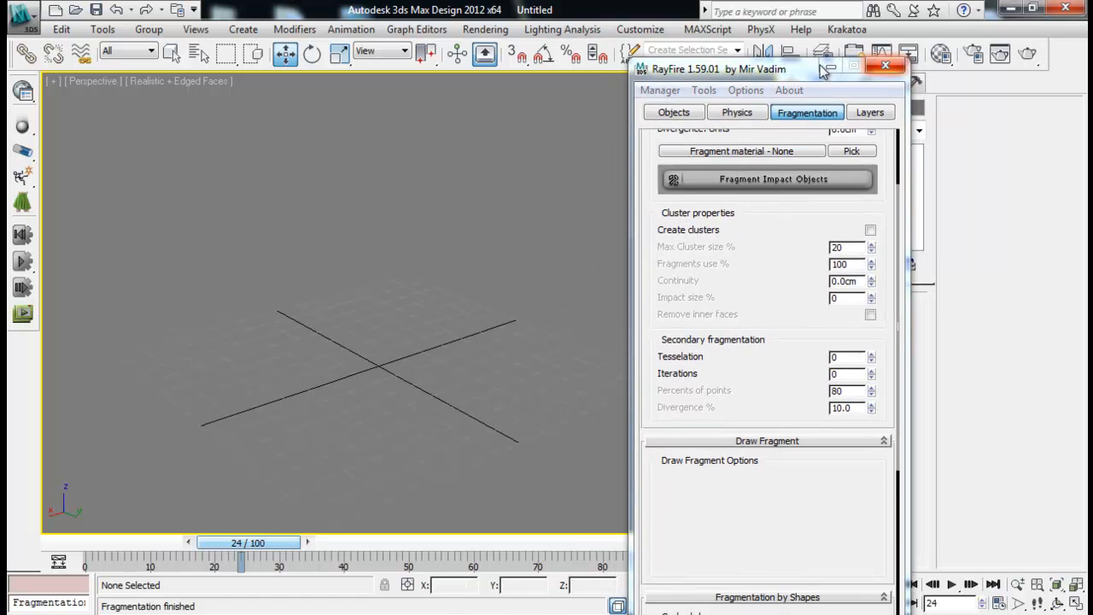
pyautogui.click(831, 65)
pyautogui.click(791, 83)
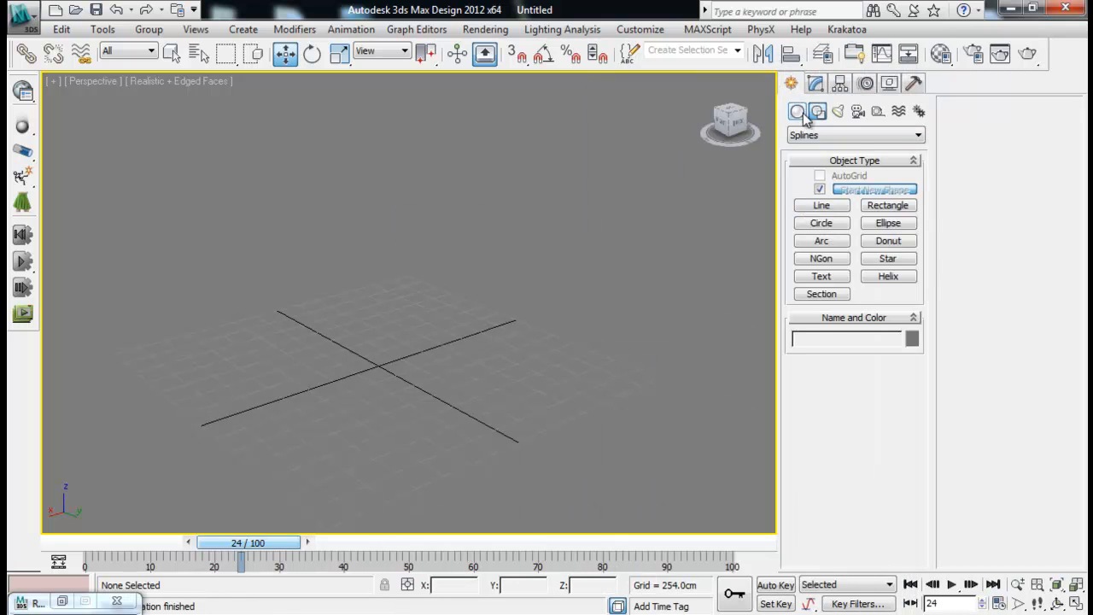
pyautogui.click(796, 112)
pyautogui.click(799, 193)
pyautogui.keyDown('alt'); pyautogui.moveTo(461, 358); pyautogui.dragTo(579, 318, button='middle'); pyautogui.keyUp('alt')
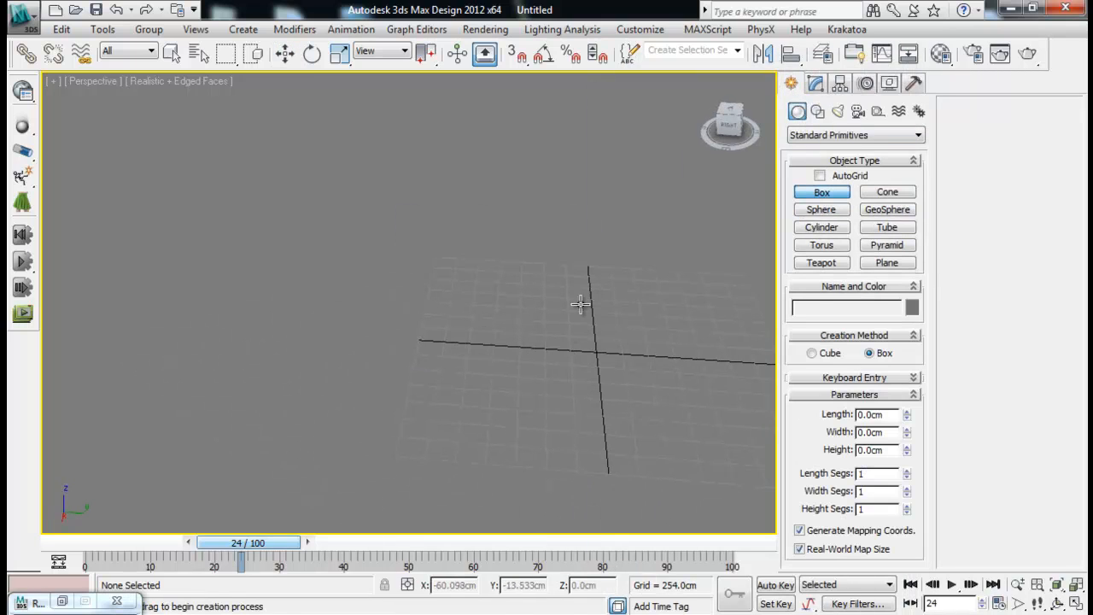
pyautogui.moveTo(586, 280); pyautogui.dragTo(606, 465)
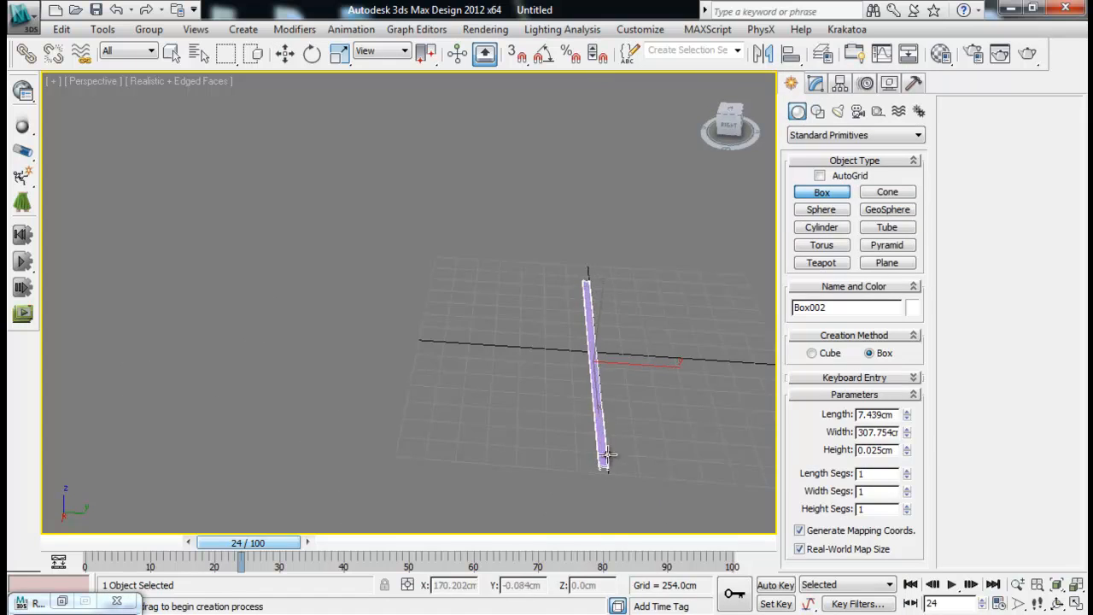
pyautogui.click(641, 222)
pyautogui.press('w')
pyautogui.moveTo(682, 231)
pyautogui.mouseDown(button='middle')
pyautogui.moveTo(534, 334)
pyautogui.moveTo(413, 257)
pyautogui.moveTo(356, 286)
pyautogui.mouseUp(button='middle')
# - Set the fragmentation type to Voronoi - Uniform and add the new box to the dynamic / impact objects
pyautogui.doubleClick(47, 604)
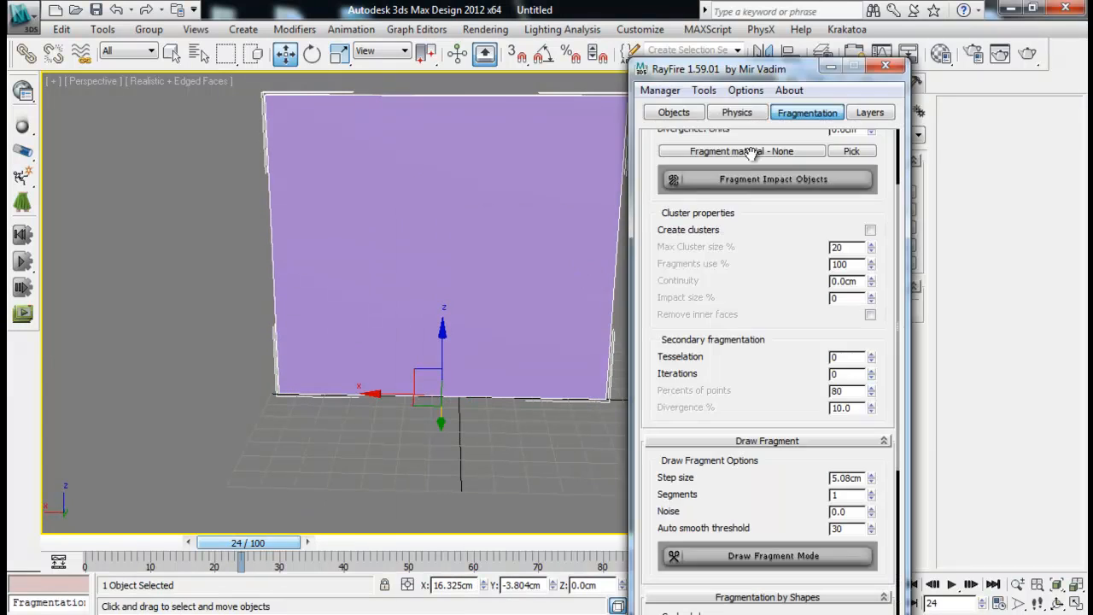
pyautogui.moveTo(771, 137); pyautogui.dragTo(790, 381)
pyautogui.click(801, 176)
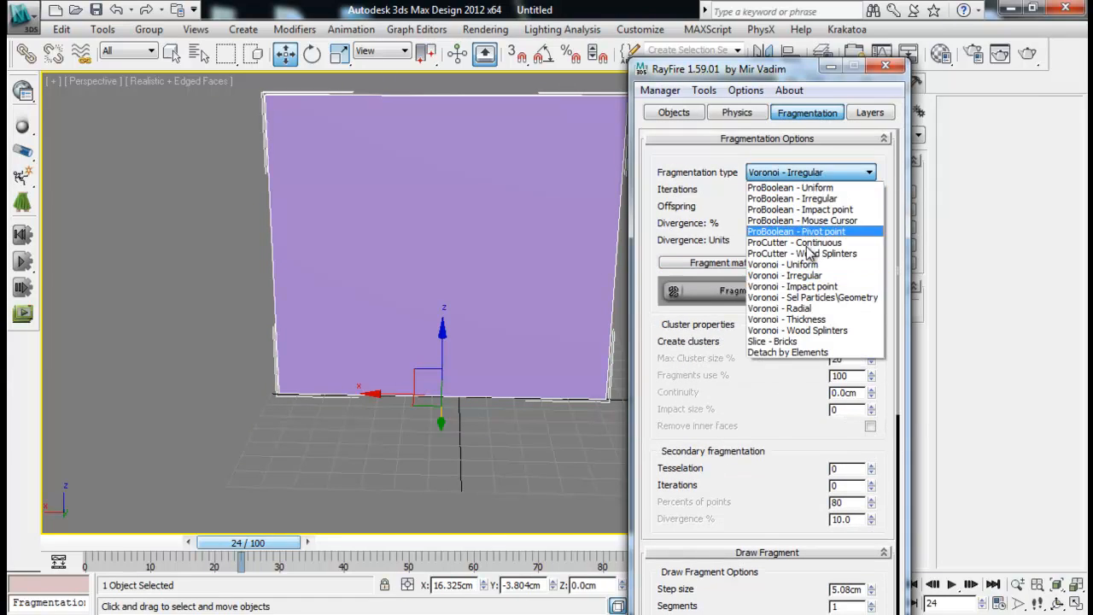
pyautogui.click(769, 281)
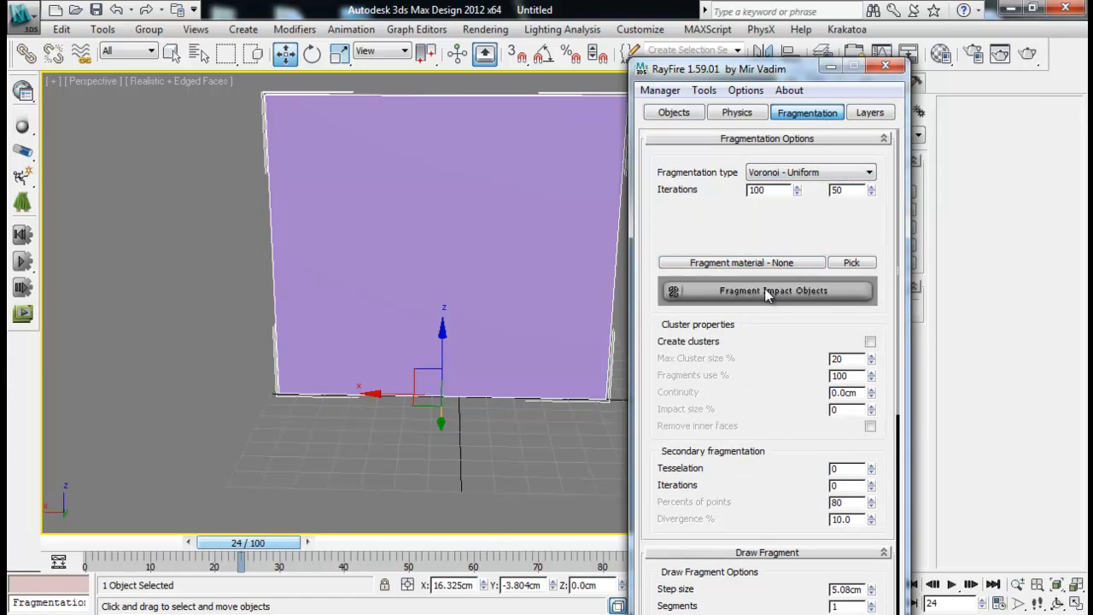
pyautogui.click(674, 112)
pyautogui.click(670, 159)
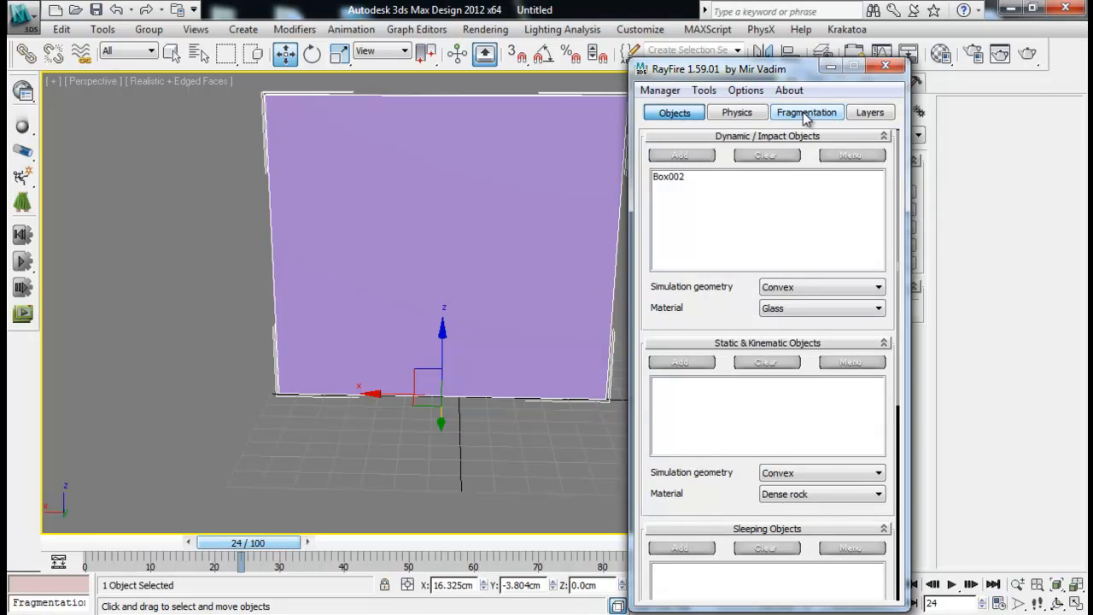
# - Fragment the box with Voronoi - Uniform at 100 iterations and select individual fragments to inspect them
pyautogui.click(807, 113)
pyautogui.click(781, 291)
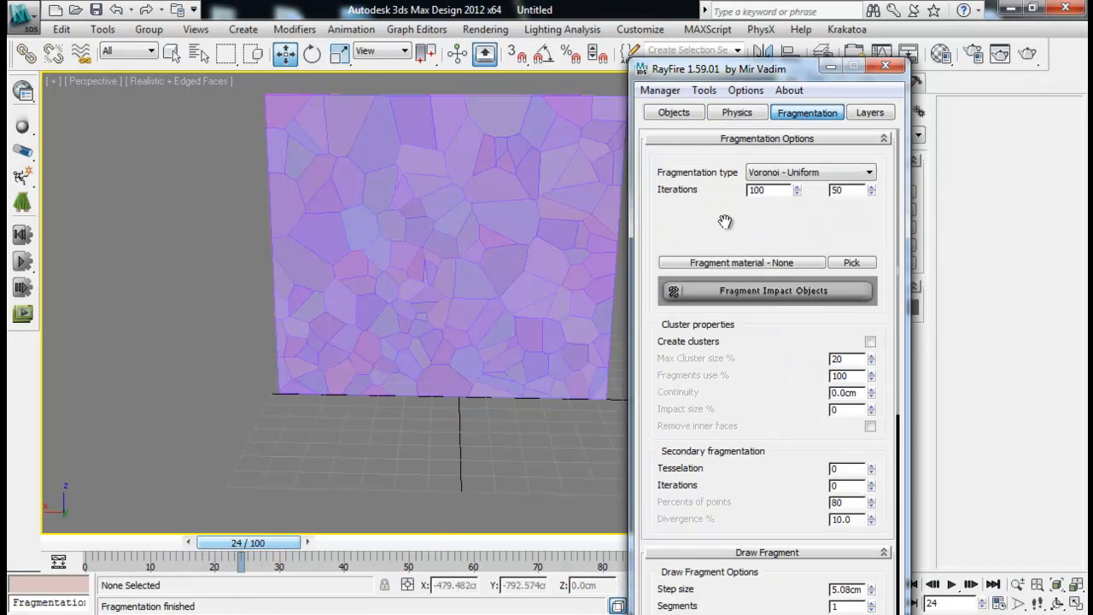
pyautogui.click(499, 126)
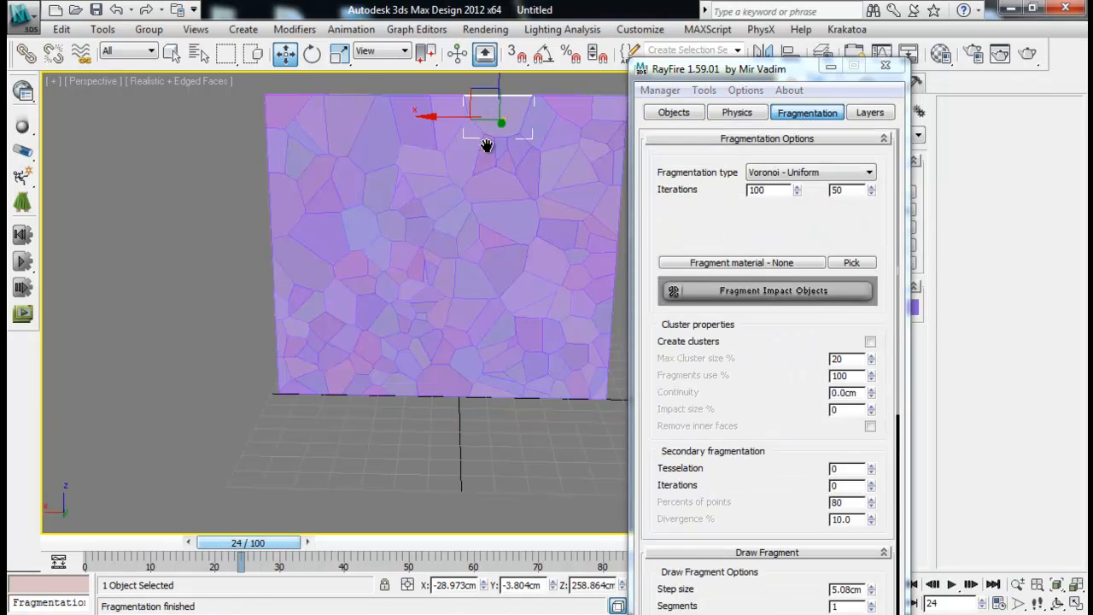
pyautogui.keyDown('alt'); pyautogui.moveTo(495, 130); pyautogui.dragTo(415, 181, button='middle'); pyautogui.keyUp('alt')
pyautogui.click(501, 193)
pyautogui.moveTo(501, 192); pyautogui.dragTo(536, 216)
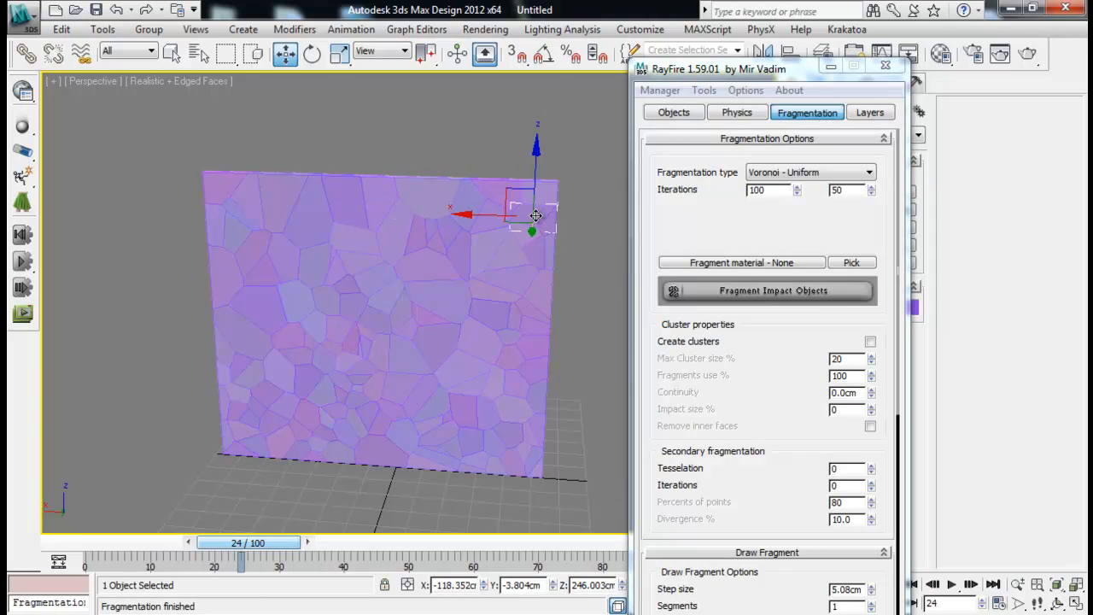
# - Delete the Voronoi fragmentation result and the stray tapered object standing in front of the wall
pyautogui.click(661, 90)
pyautogui.click(676, 128)
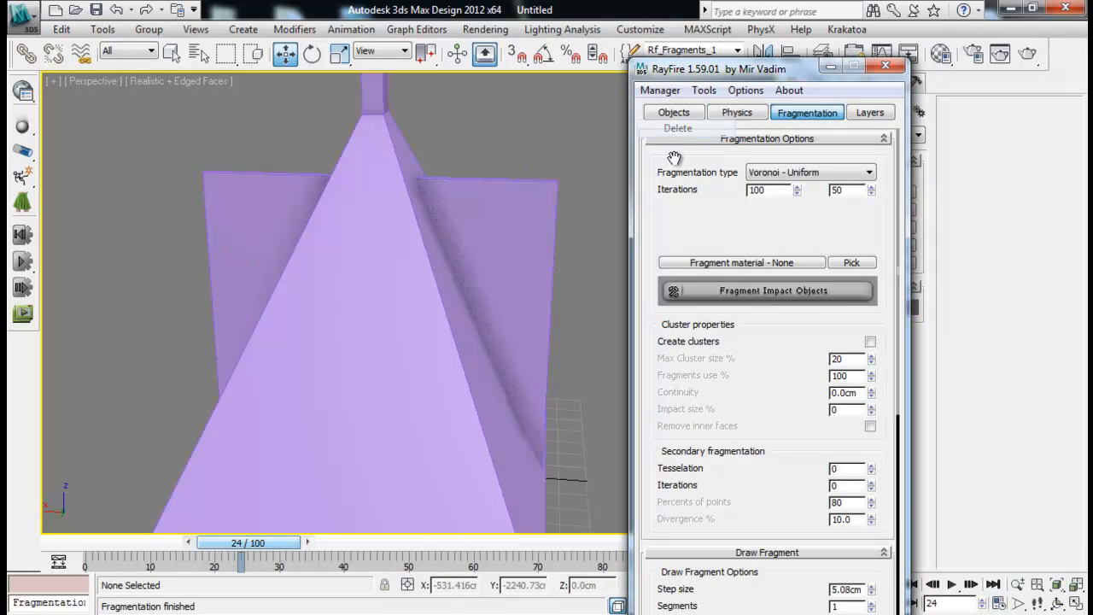
pyautogui.moveTo(420, 273); pyautogui.dragTo(371, 254, button='middle')
pyautogui.click(355, 159)
pyautogui.scroll(-3, 342, 167)
pyautogui.moveTo(334, 171); pyautogui.dragTo(399, 262, button='middle')
pyautogui.scroll(-3, 398, 261)
pyautogui.press('Delete')
# - Enable cluster creation with a max cluster size of 20 % and fragment the wall
pyautogui.moveTo(423, 330); pyautogui.dragTo(450, 325, button='middle')
pyautogui.scroll(3, 416, 256)
pyautogui.click(444, 246)
pyautogui.scroll(3, 461, 295)
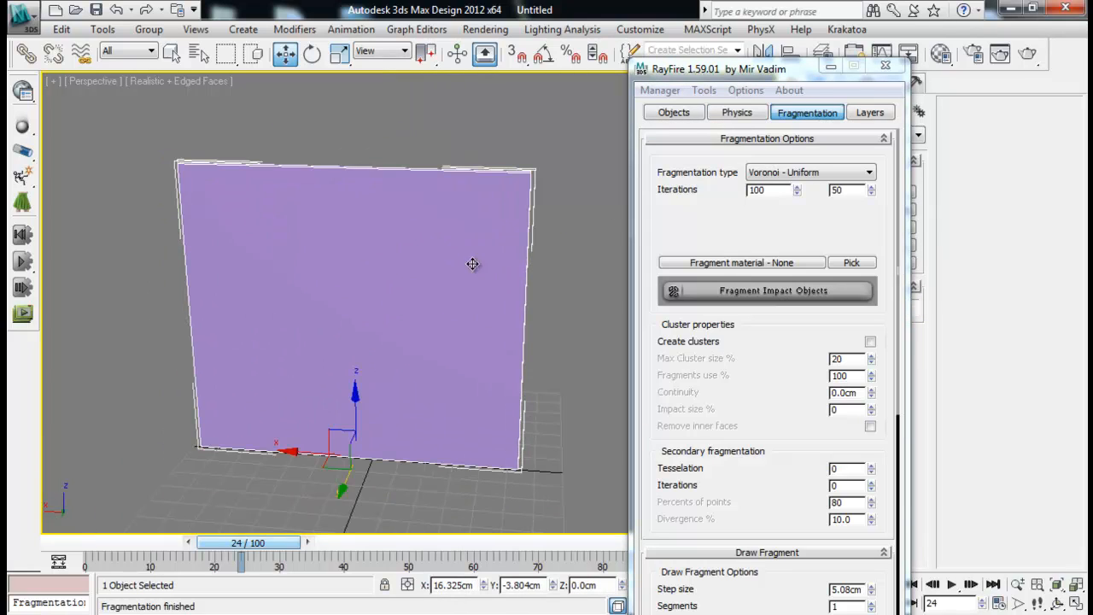
pyautogui.click(870, 342)
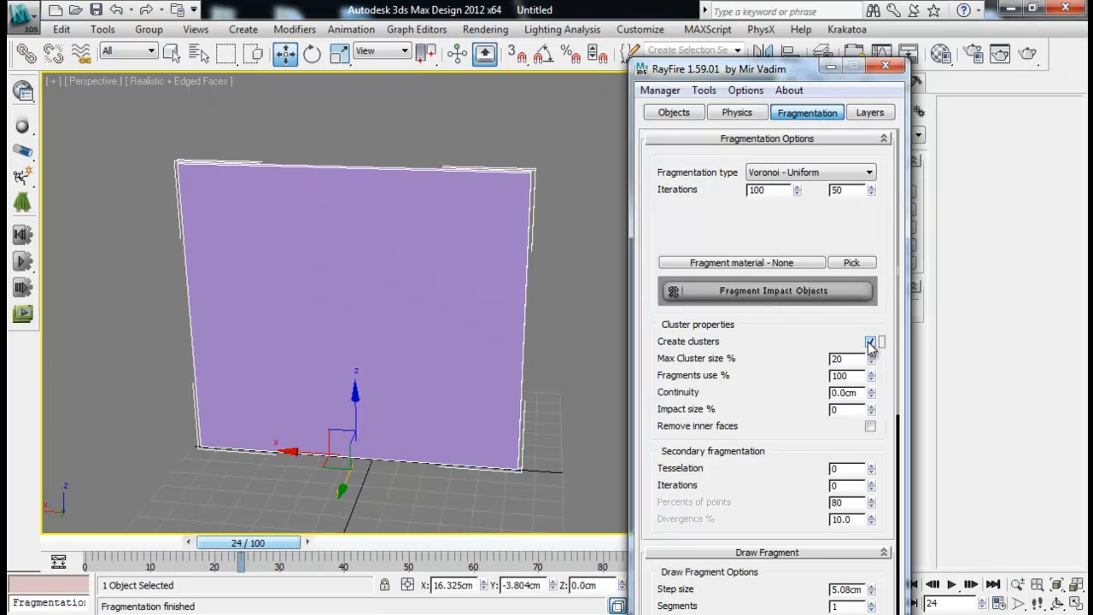
pyautogui.click(767, 293)
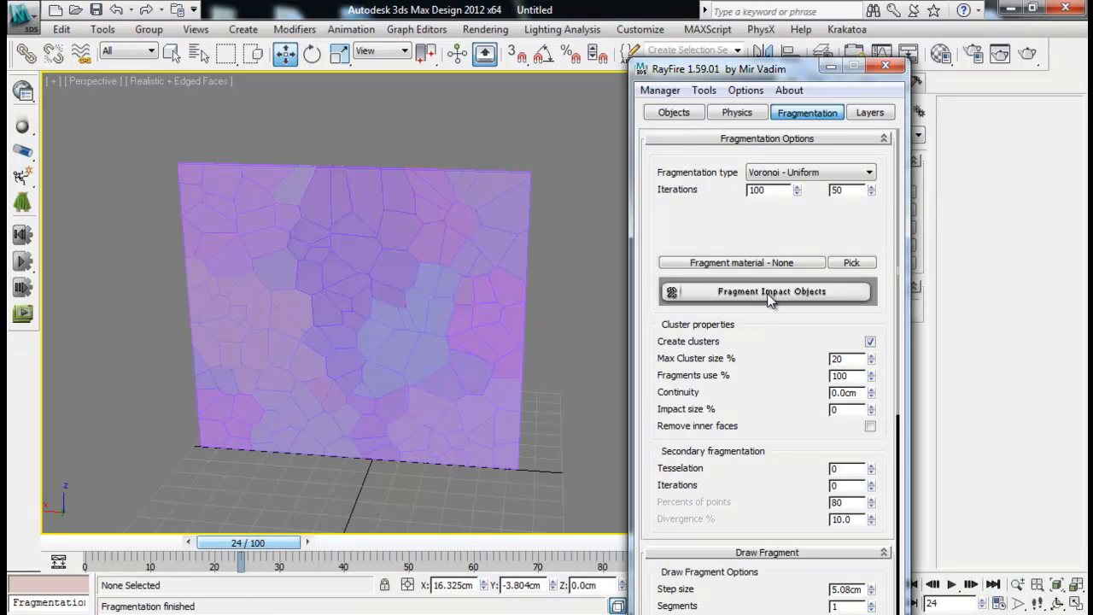
# - Pull several fragment clusters out of the wall one at a time so that they stand apart in front of it
pyautogui.click(331, 292)
pyautogui.keyDown('alt'); pyautogui.moveTo(447, 296); pyautogui.dragTo(471, 314, button='middle'); pyautogui.keyUp('alt')
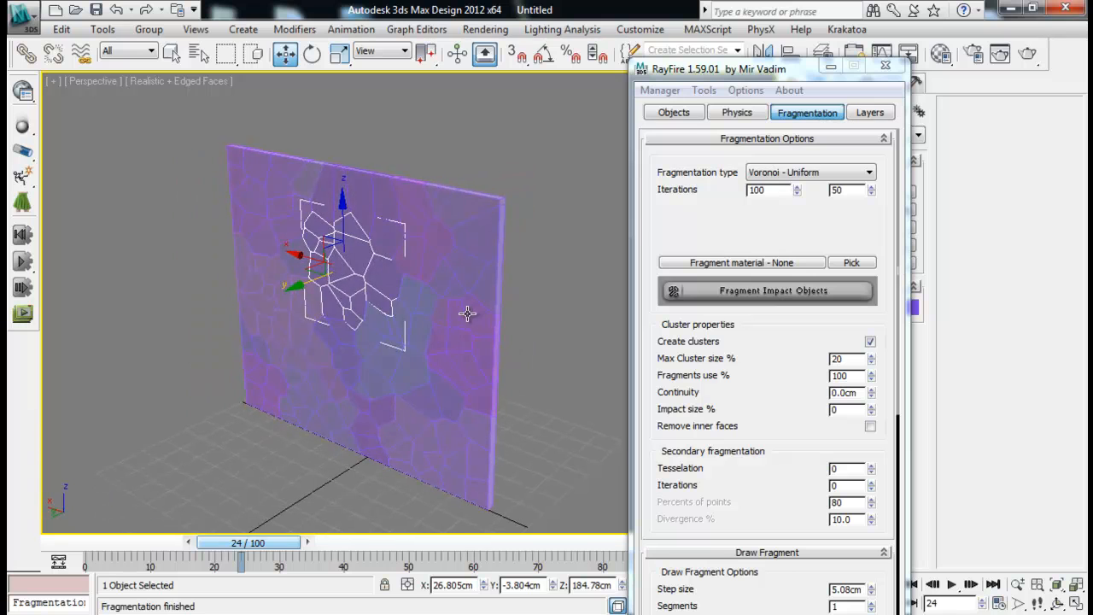
pyautogui.moveTo(308, 283); pyautogui.dragTo(226, 318)
pyautogui.keyDown('alt'); pyautogui.moveTo(356, 321); pyautogui.dragTo(455, 313, button='middle'); pyautogui.keyUp('alt')
pyautogui.click(415, 247)
pyautogui.moveTo(442, 309); pyautogui.dragTo(483, 360)
pyautogui.click(351, 261)
pyautogui.keyDown('alt'); pyautogui.moveTo(415, 295); pyautogui.dragTo(356, 326, button='middle'); pyautogui.keyUp('alt')
pyautogui.moveTo(315, 304); pyautogui.dragTo(355, 279)
pyautogui.keyDown('alt'); pyautogui.moveTo(394, 323); pyautogui.dragTo(455, 317, button='middle'); pyautogui.keyUp('alt')
pyautogui.click(454, 360)
pyautogui.keyDown('alt'); pyautogui.moveTo(468, 399); pyautogui.dragTo(413, 408, button='middle'); pyautogui.keyUp('alt')
pyautogui.moveTo(414, 409); pyautogui.dragTo(314, 440)
pyautogui.keyDown('alt'); pyautogui.moveTo(315, 440); pyautogui.dragTo(522, 326, button='middle'); pyautogui.keyUp('alt')
# - Examine the grouping commands and the separated clusters from several angles and close up
pyautogui.click(149, 29)
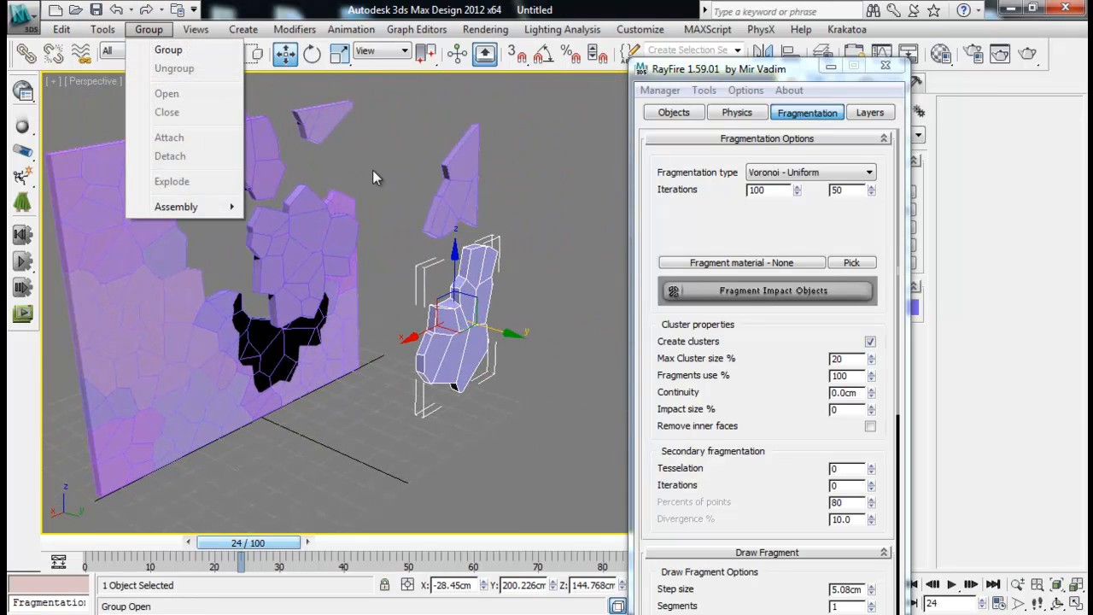
pyautogui.click(546, 283)
pyautogui.keyDown('alt'); pyautogui.moveTo(546, 282); pyautogui.dragTo(286, 290, button='middle'); pyautogui.keyUp('alt')
pyautogui.click(114, 275)
pyautogui.moveTo(115, 275); pyautogui.dragTo(256, 312, button='middle')
pyautogui.scroll(5, 342, 298)
pyautogui.moveTo(367, 294); pyautogui.dragTo(415, 239, button='middle')
pyautogui.keyDown('alt'); pyautogui.moveTo(324, 223); pyautogui.dragTo(365, 274, button='middle'); pyautogui.keyUp('alt')
pyautogui.scroll(-5, 467, 292)
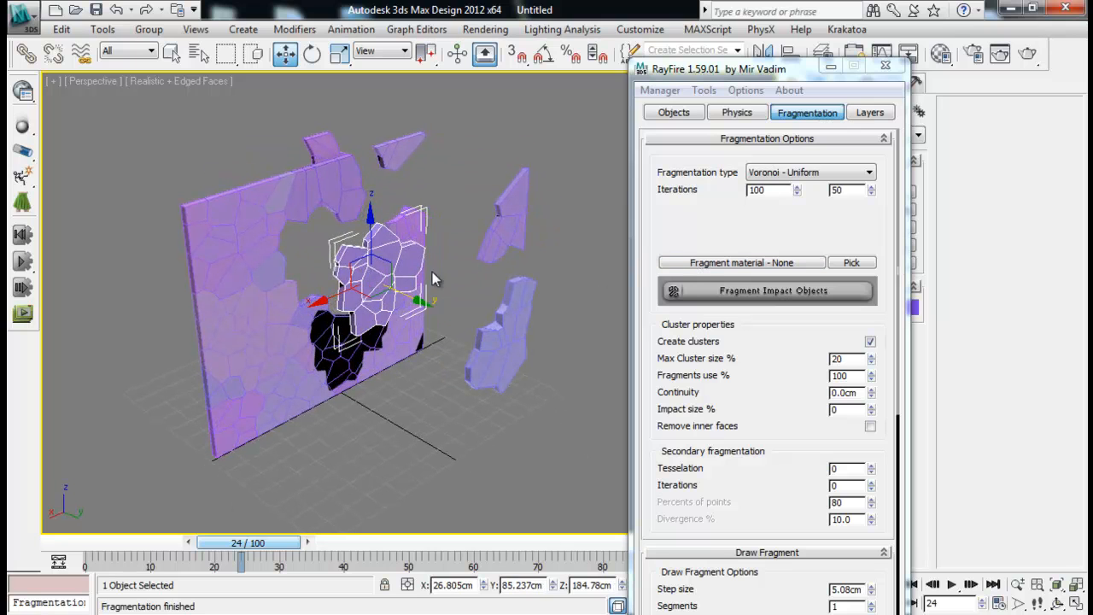
# - Pull two more clusters out of the upper part of the wall, the last one to about 159 cm in Y
pyautogui.click(333, 193)
pyautogui.moveTo(364, 207); pyautogui.dragTo(546, 260)
pyautogui.keyDown('alt'); pyautogui.moveTo(538, 268); pyautogui.dragTo(508, 258, button='middle'); pyautogui.keyUp('alt')
pyautogui.click(323, 228)
pyautogui.keyDown('alt'); pyautogui.moveTo(386, 251); pyautogui.dragTo(318, 236, button='middle'); pyautogui.keyUp('alt')
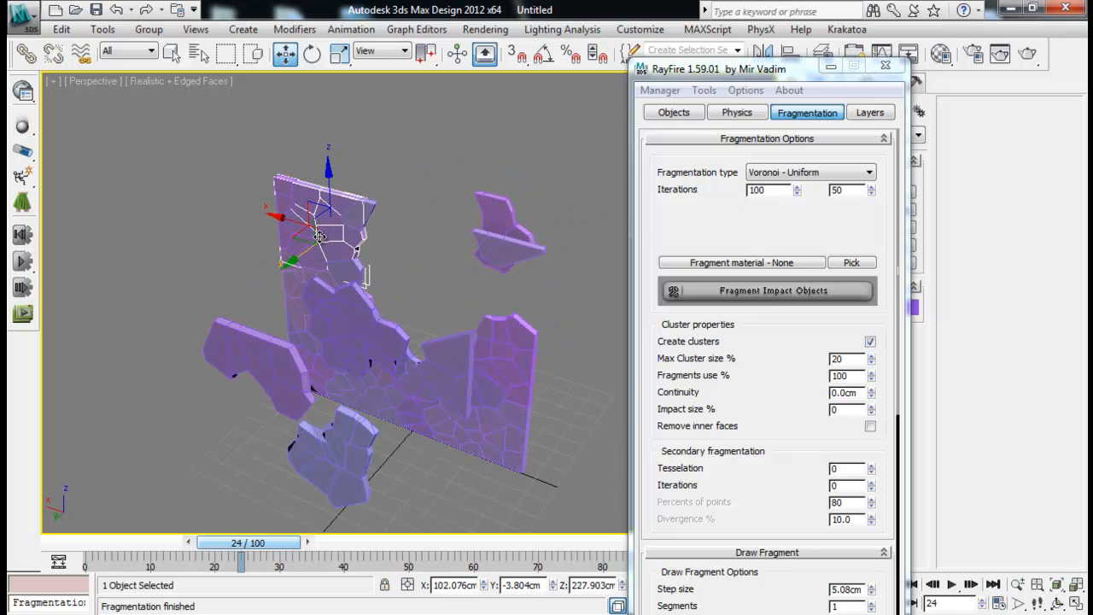
pyautogui.moveTo(303, 254); pyautogui.dragTo(209, 311)
pyautogui.keyDown('alt'); pyautogui.moveTo(224, 297); pyautogui.dragTo(401, 271, button='middle'); pyautogui.keyUp('alt')
pyautogui.moveTo(342, 273); pyautogui.dragTo(451, 279, button='middle')
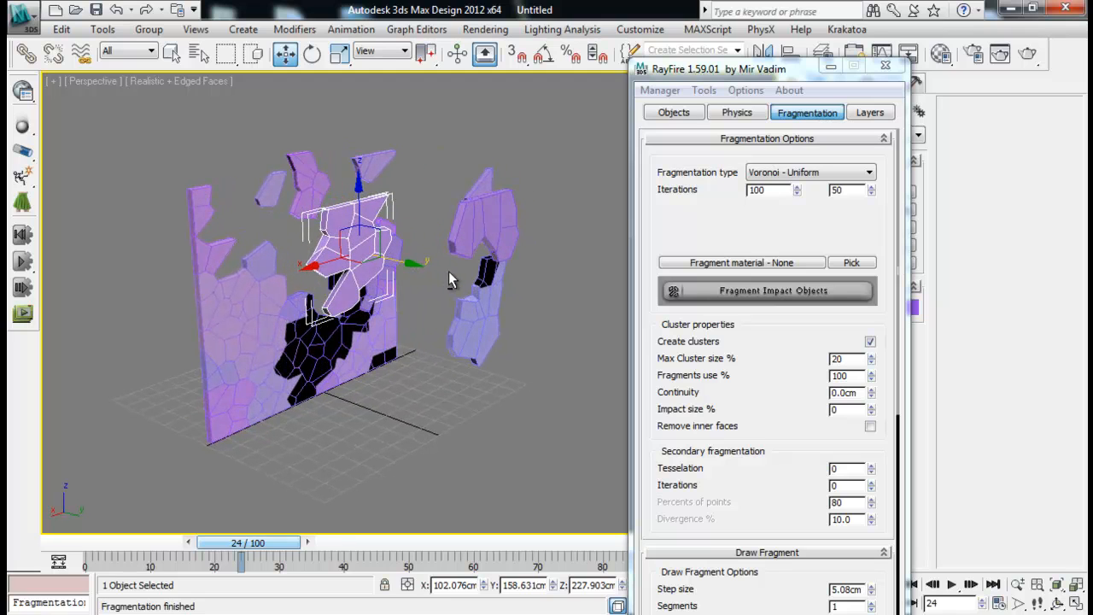
pyautogui.keyDown('alt'); pyautogui.moveTo(448, 271); pyautogui.dragTo(573, 345, button='middle'); pyautogui.keyUp('alt')
# - Delete the clustered fragmentation result to restore the intact wall
pyautogui.click(662, 90)
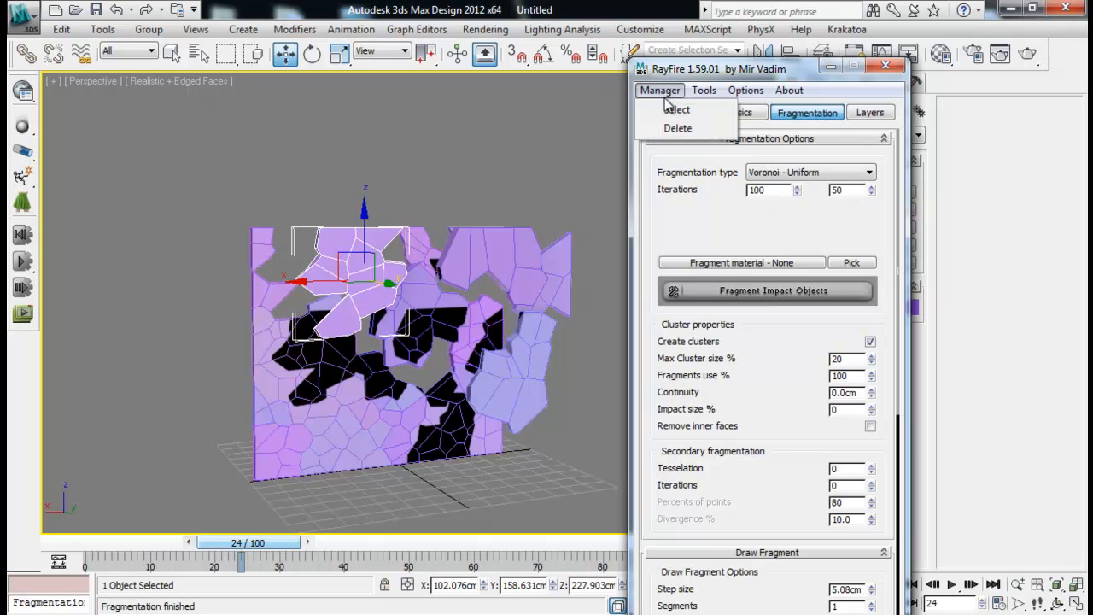
pyautogui.click(676, 128)
pyautogui.keyDown('alt'); pyautogui.moveTo(500, 314); pyautogui.dragTo(529, 320, button='middle'); pyautogui.keyUp('alt')
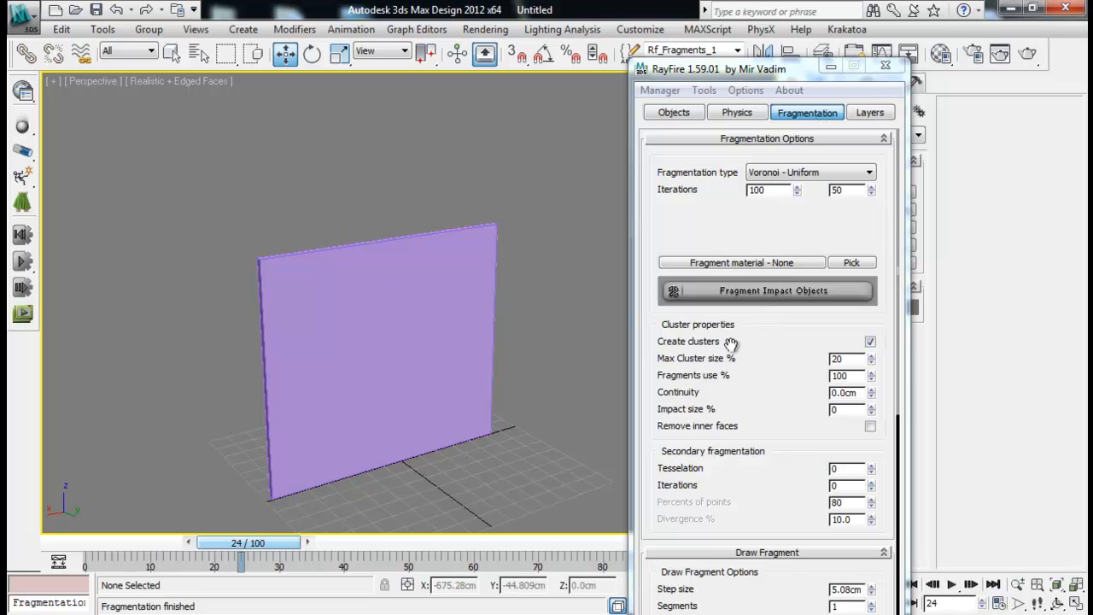
# - Set the max cluster size to 80 % and fragment the wall
pyautogui.click(441, 349)
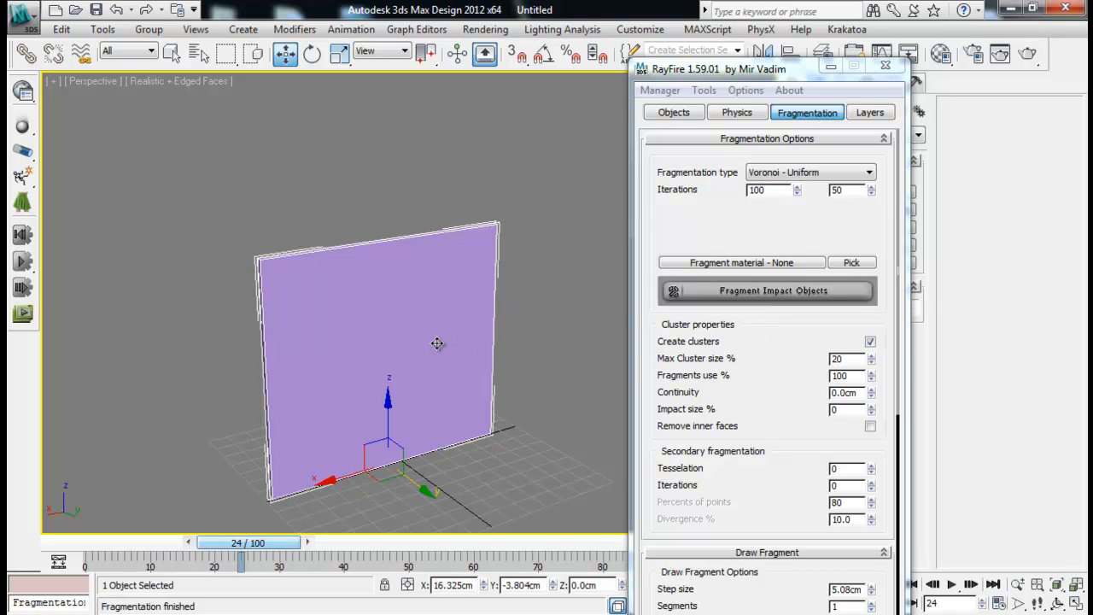
pyautogui.keyDown('alt'); pyautogui.moveTo(490, 347); pyautogui.dragTo(449, 341, button='middle'); pyautogui.keyUp('alt')
pyautogui.moveTo(856, 361); pyautogui.dragTo(786, 354)
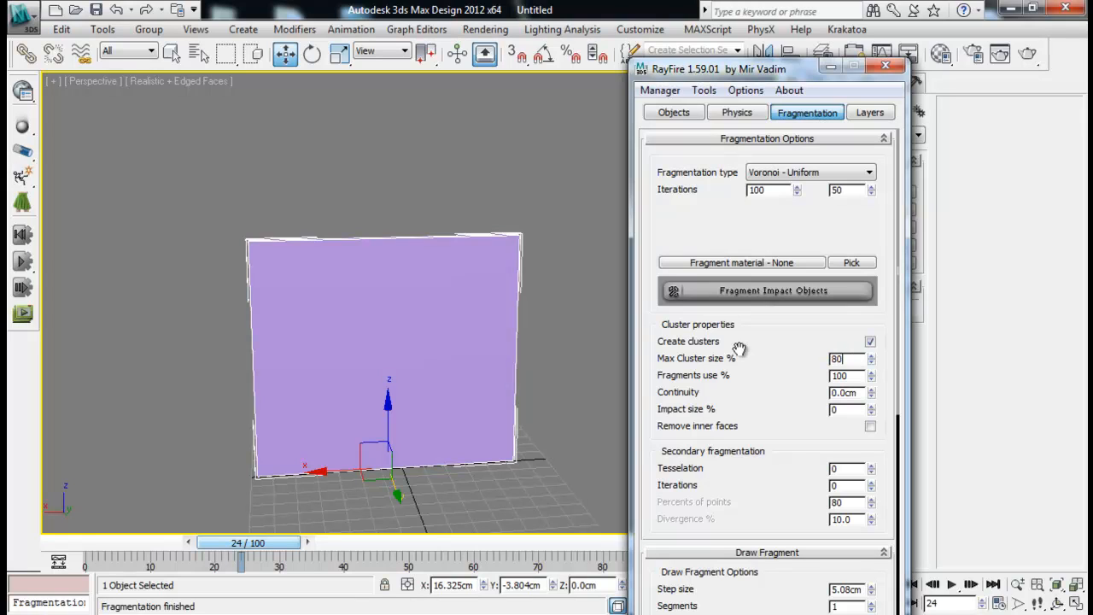
pyautogui.click(769, 290)
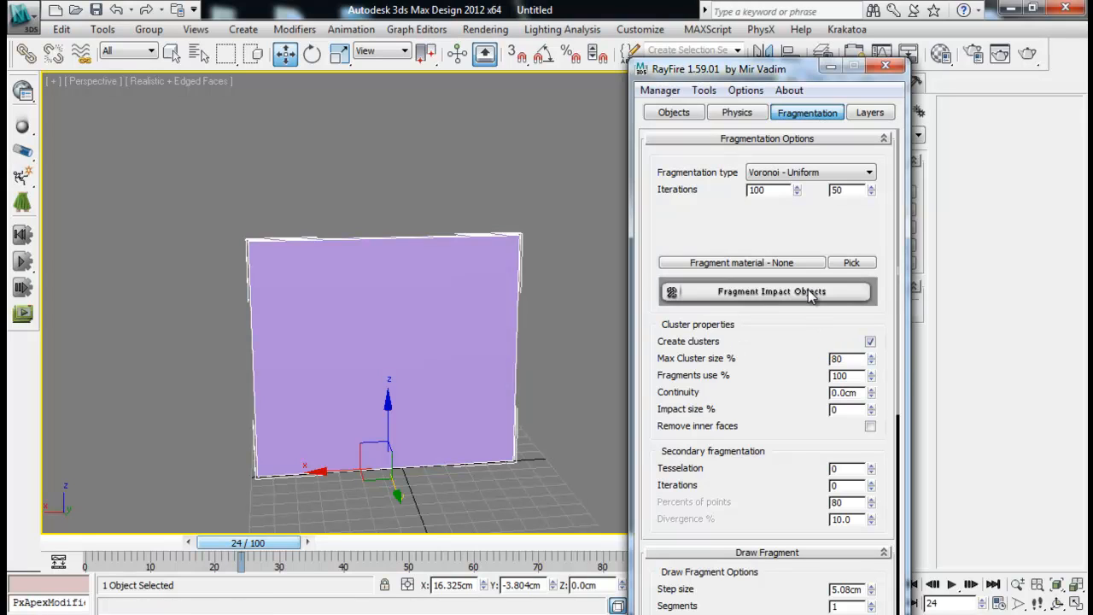
# - Separate the large clusters by moving two apart sideways and the small upper one up to about 330 cm in Z
pyautogui.keyDown('alt'); pyautogui.moveTo(496, 341); pyautogui.dragTo(511, 331, button='middle'); pyautogui.keyUp('alt')
pyautogui.moveTo(508, 355); pyautogui.dragTo(626, 398)
pyautogui.click(334, 377)
pyautogui.keyDown('alt'); pyautogui.moveTo(405, 365); pyautogui.dragTo(381, 316, button='middle'); pyautogui.keyUp('alt')
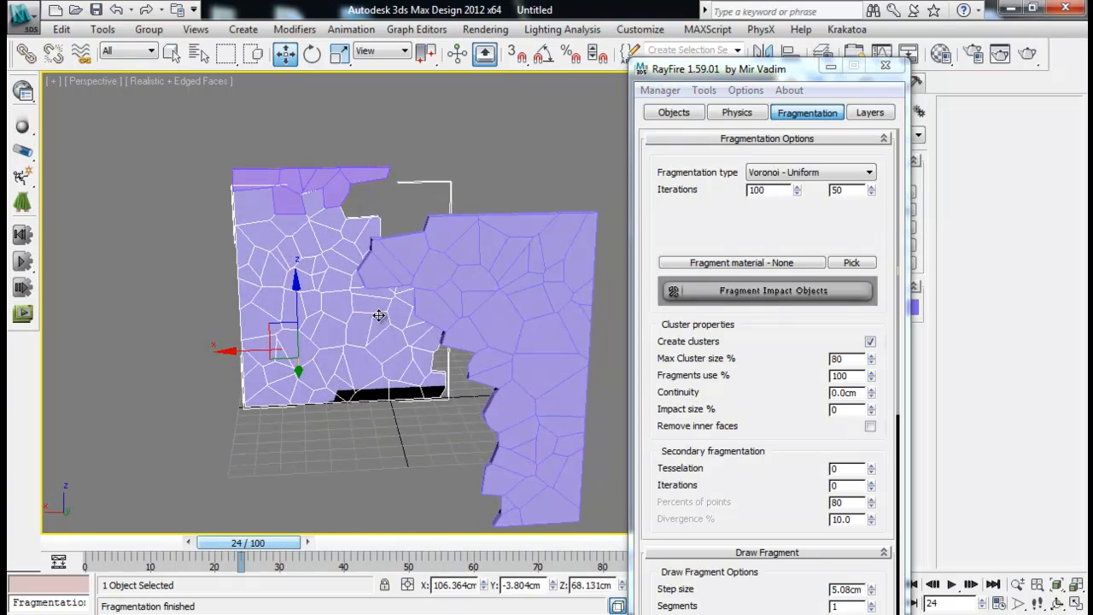
pyautogui.moveTo(243, 349); pyautogui.dragTo(34, 348)
pyautogui.click(319, 177)
pyautogui.moveTo(357, 190); pyautogui.dragTo(447, 177, button='middle')
pyautogui.moveTo(353, 137); pyautogui.dragTo(353, 77)
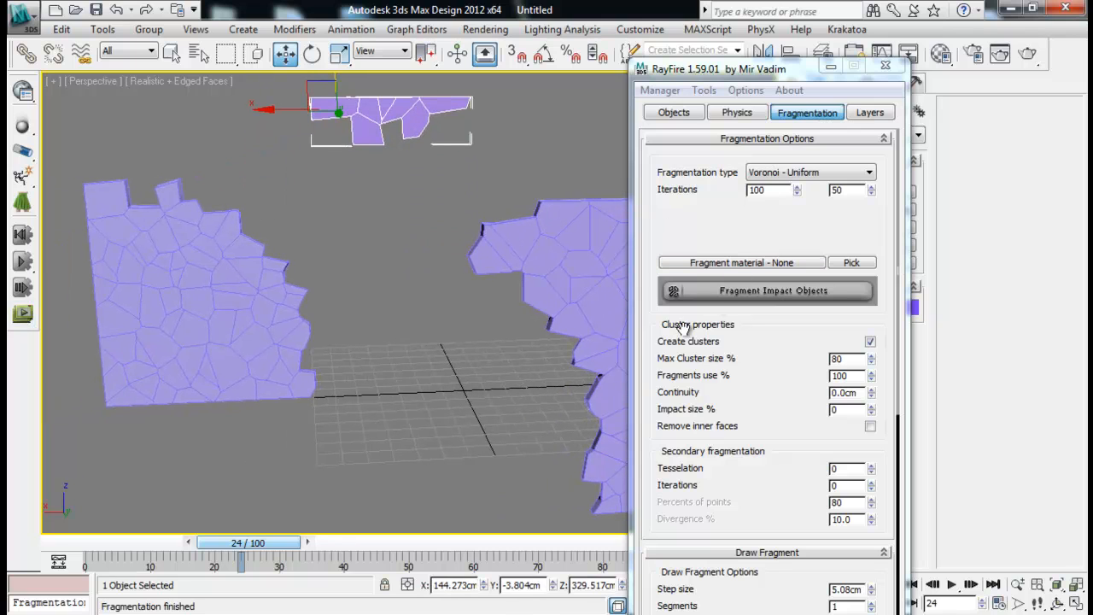
pyautogui.moveTo(402, 170); pyautogui.dragTo(342, 159, button='middle')
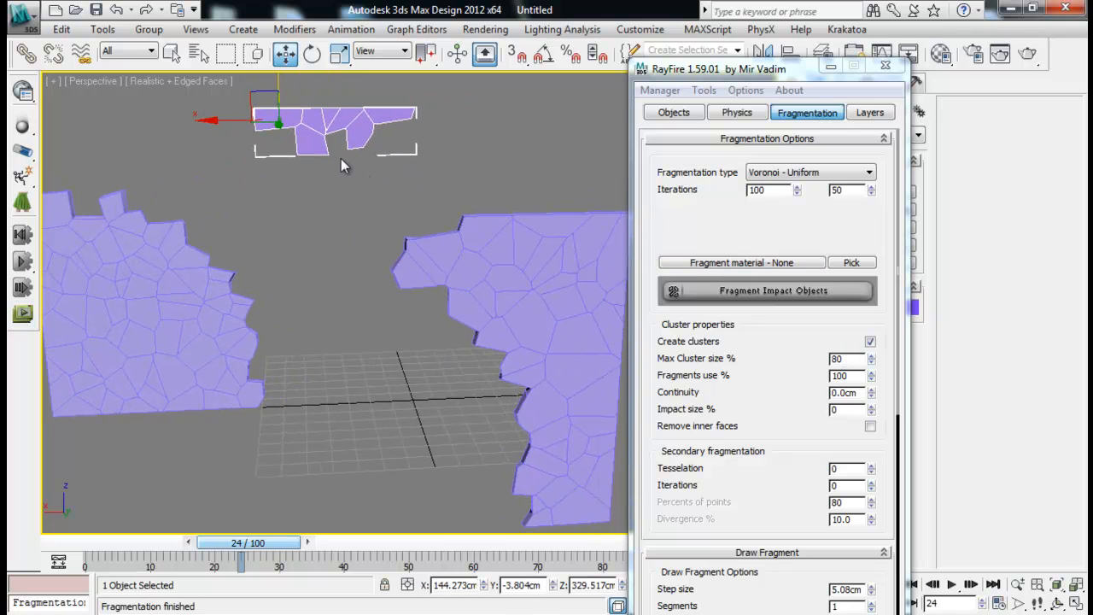
# - Delete the fragmentation result and set the max cluster size to 30 %
pyautogui.click(661, 90)
pyautogui.click(676, 126)
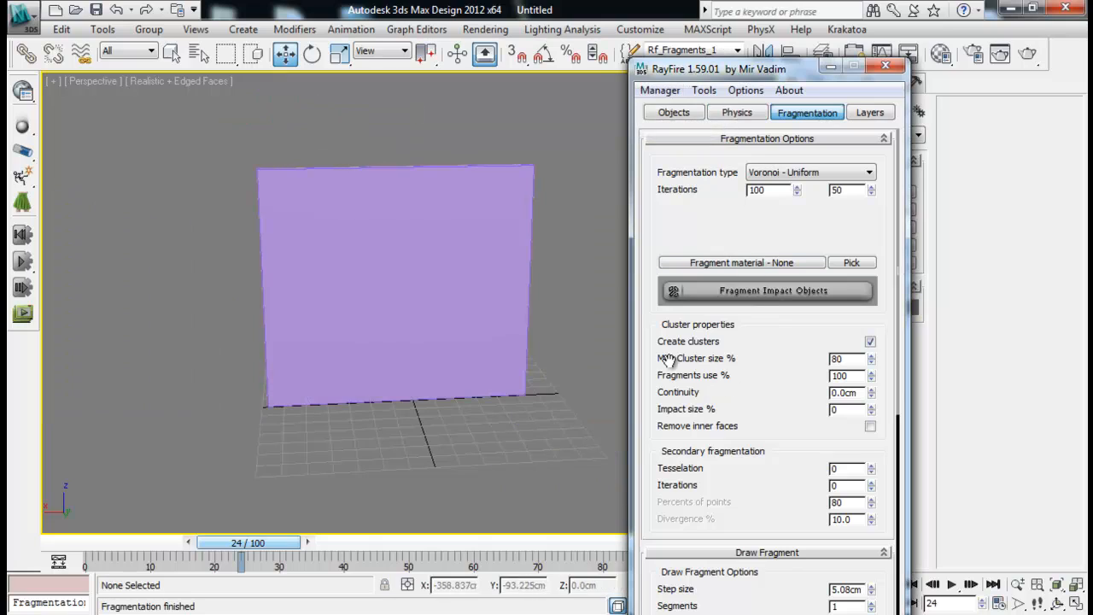
pyautogui.moveTo(854, 357); pyautogui.dragTo(807, 355)
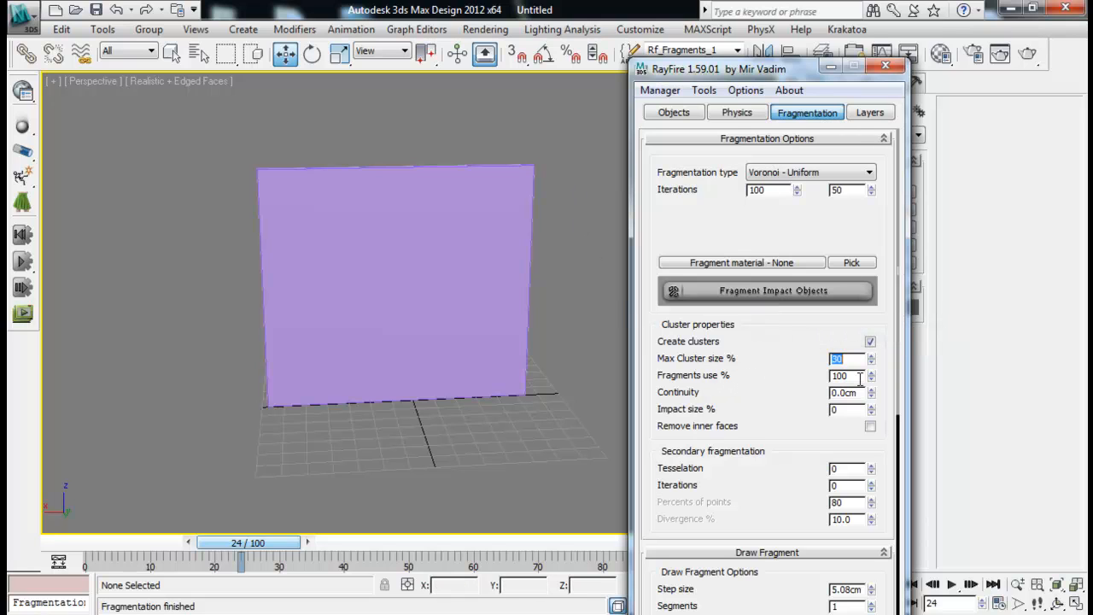
# - Set the cluster fragments use to its minimum of 1 % and fragment the wall
pyautogui.keyDown('alt'); pyautogui.moveTo(547, 282); pyautogui.dragTo(505, 251, button='middle'); pyautogui.keyUp('alt')
pyautogui.click(427, 245)
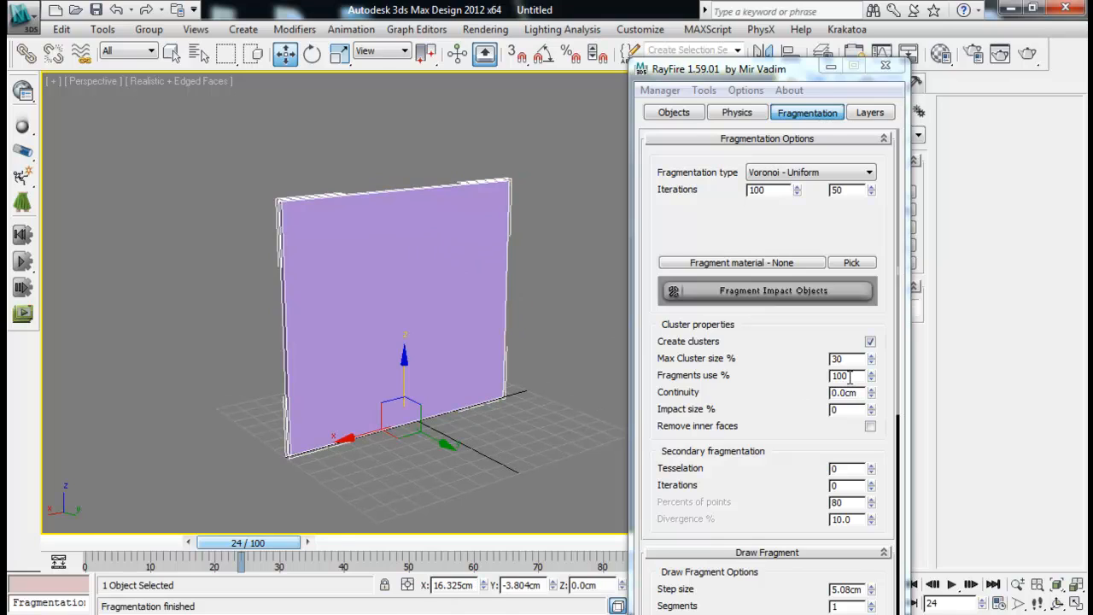
pyautogui.moveTo(853, 376); pyautogui.dragTo(741, 371)
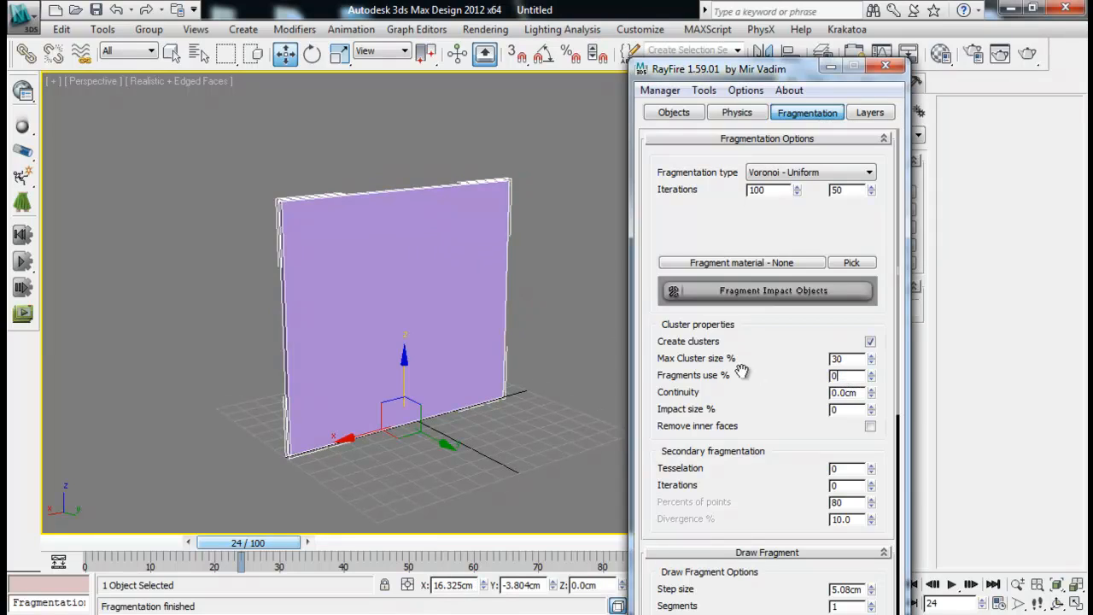
pyautogui.click(781, 292)
# - Select pieces all over the wall one by one to check whether they are single fragments or clusters
pyautogui.click(415, 240)
pyautogui.click(447, 229)
pyautogui.click(474, 202)
pyautogui.click(471, 252)
pyautogui.click(306, 239)
pyautogui.click(303, 331)
pyautogui.click(359, 256)
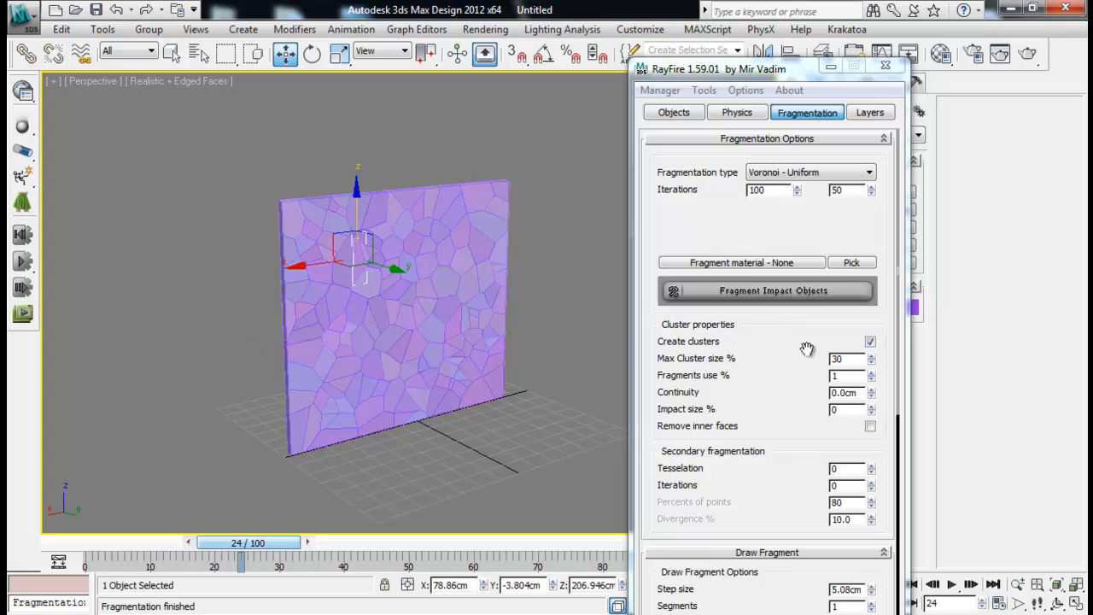
pyautogui.click(372, 349)
pyautogui.click(464, 330)
pyautogui.click(437, 380)
pyautogui.click(427, 405)
pyautogui.click(305, 403)
# - Set the cluster fragments use to 50 % and delete the current fragmentation result
pyautogui.click(844, 376)
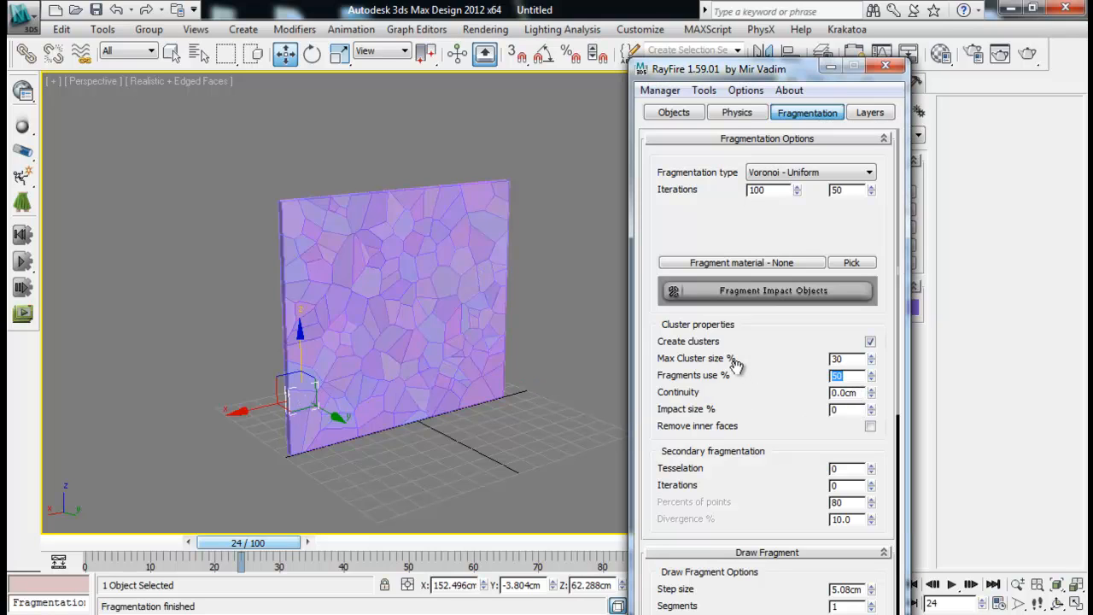
pyautogui.click(660, 90)
pyautogui.click(677, 126)
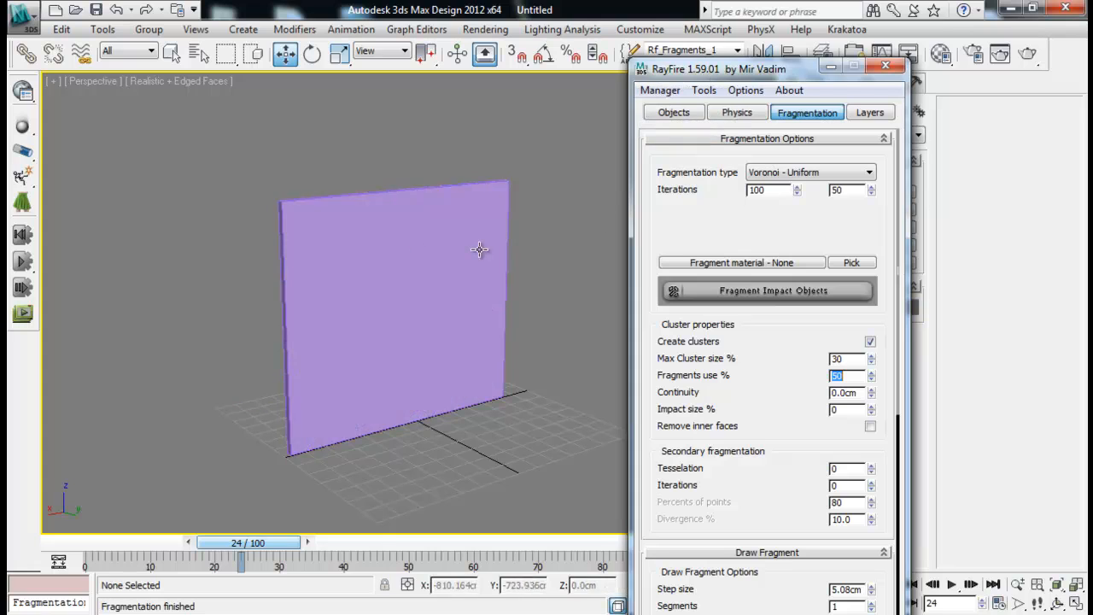
# - Fragment the wall again and select various pieces to compare clusters with single fragments
pyautogui.click(760, 309)
pyautogui.click(418, 272)
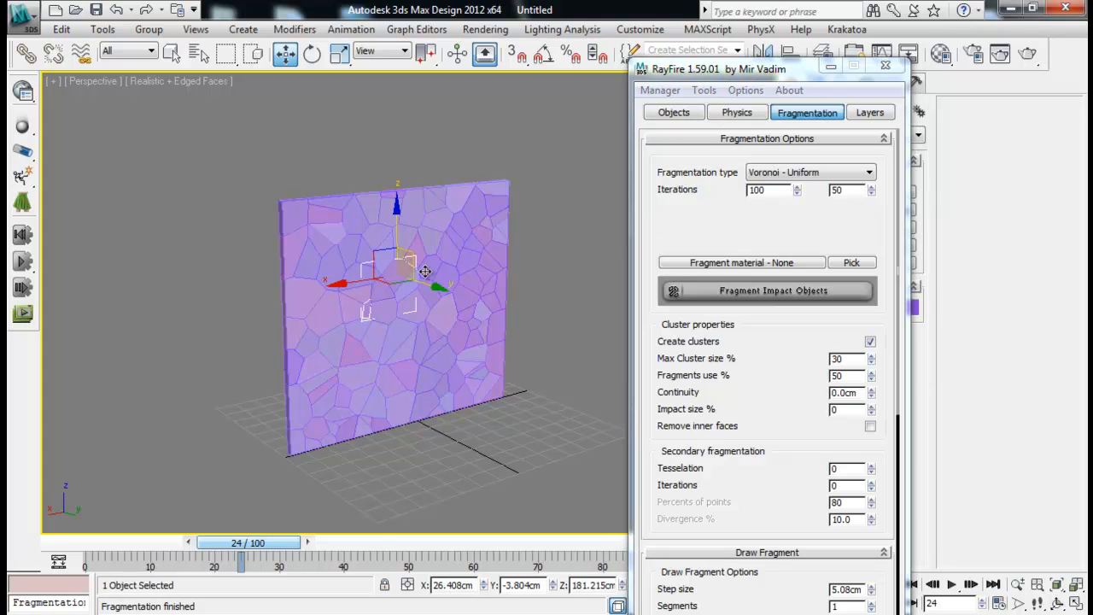
pyautogui.keyDown('alt'); pyautogui.moveTo(432, 275); pyautogui.dragTo(469, 289, button='middle'); pyautogui.keyUp('alt')
pyautogui.click(478, 291)
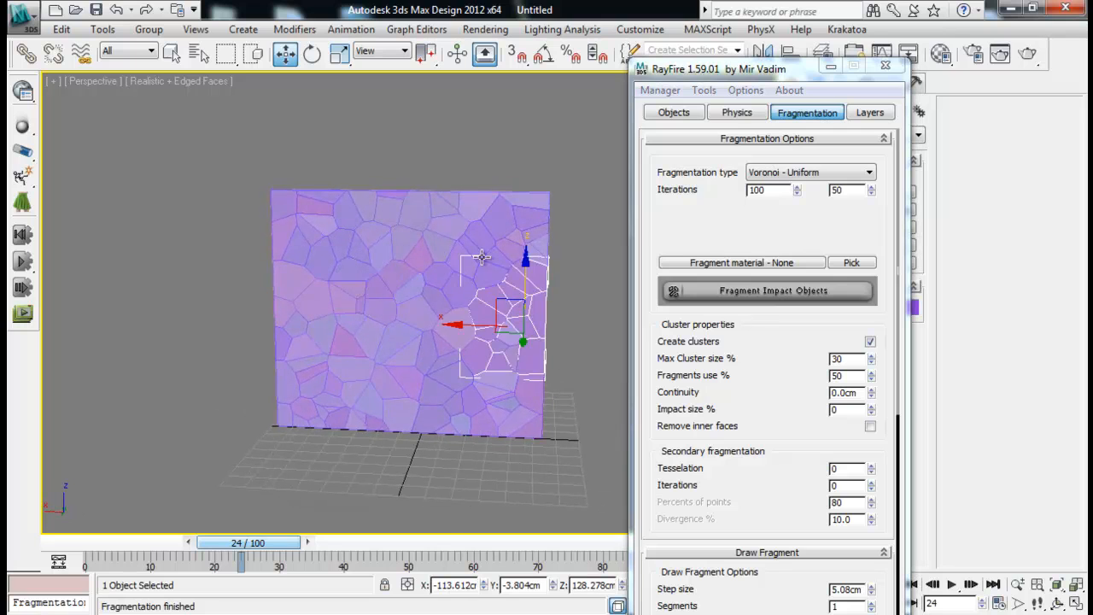
pyautogui.click(483, 250)
pyautogui.click(504, 209)
pyautogui.keyDown('alt'); pyautogui.moveTo(508, 207); pyautogui.dragTo(564, 299, button='middle'); pyautogui.keyUp('alt')
pyautogui.click(608, 181)
pyautogui.moveTo(565, 299); pyautogui.dragTo(603, 280, button='middle')
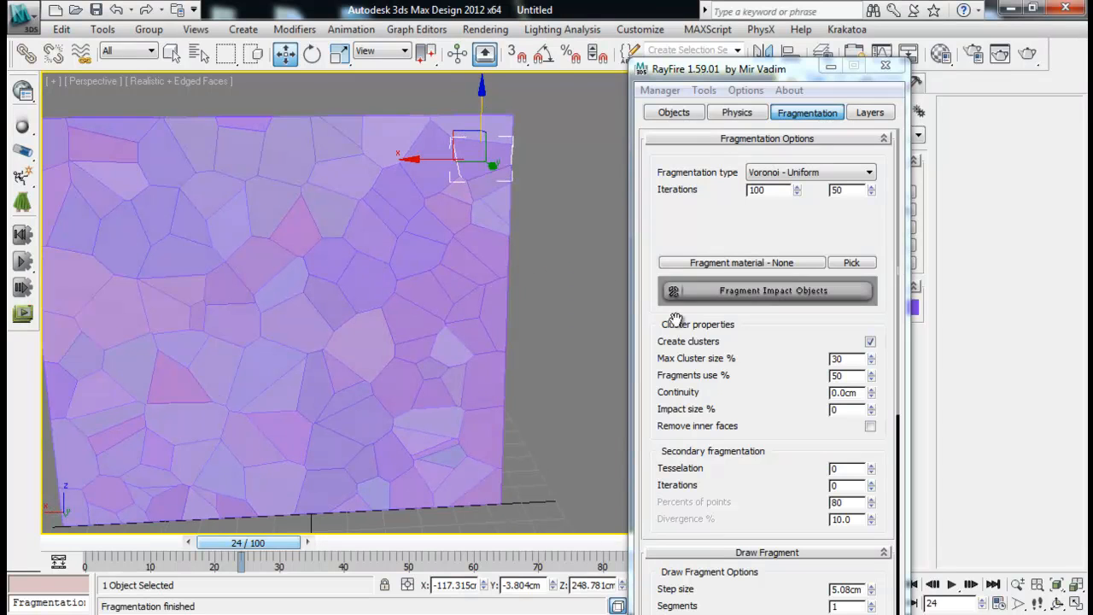
# - Review the fragments use and continuity settings and examine a fragment near the wall's centre
pyautogui.moveTo(854, 377); pyautogui.dragTo(768, 375)
pyautogui.moveTo(273, 339); pyautogui.dragTo(418, 300, button='middle')
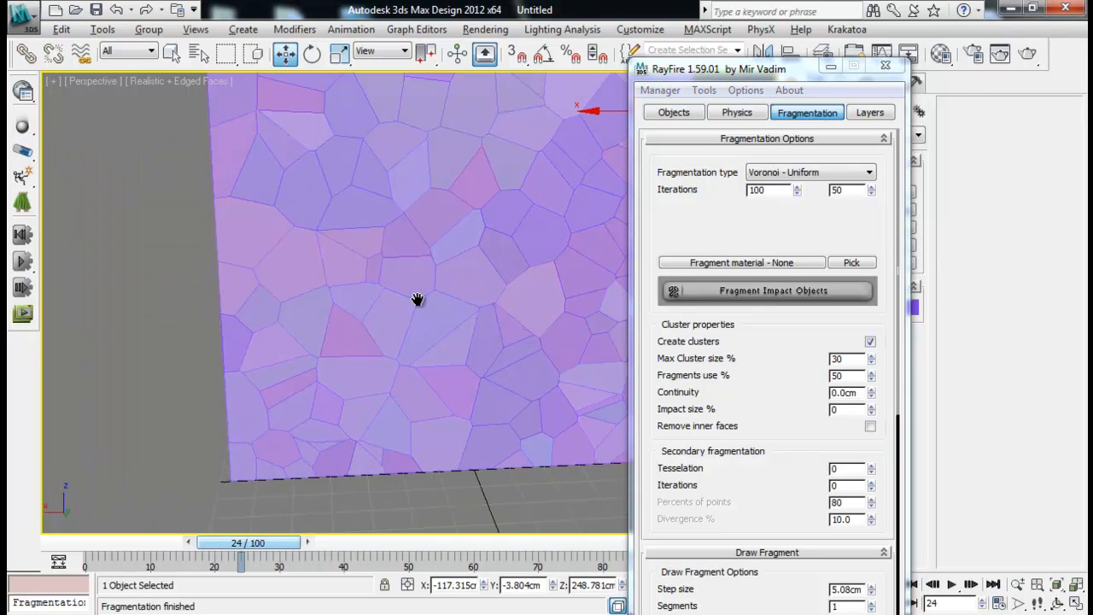
pyautogui.scroll(-4, 412, 332)
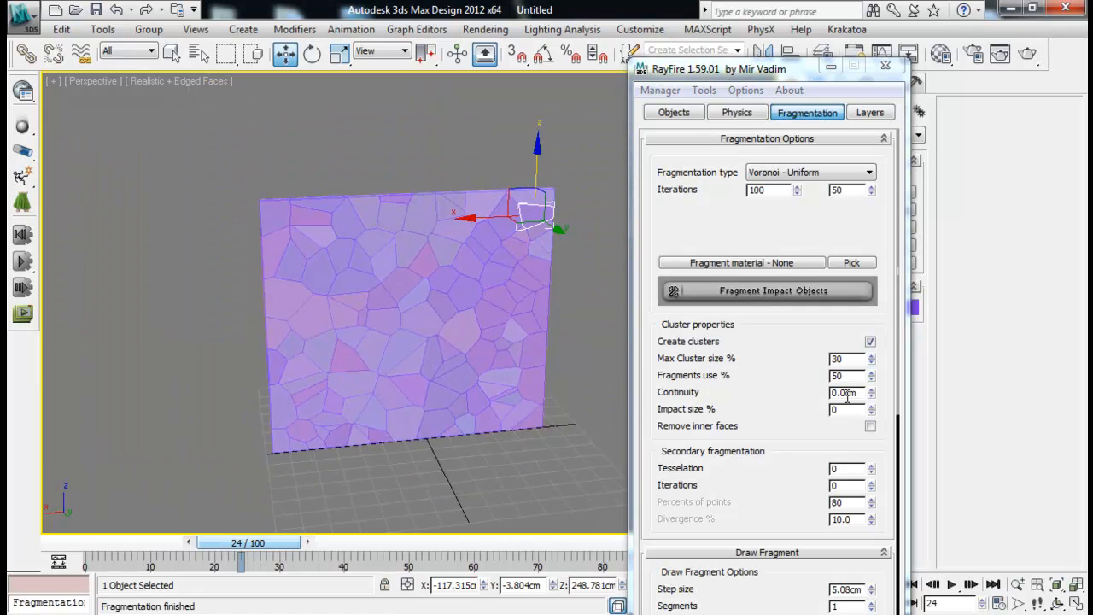
pyautogui.moveTo(858, 394); pyautogui.dragTo(816, 393)
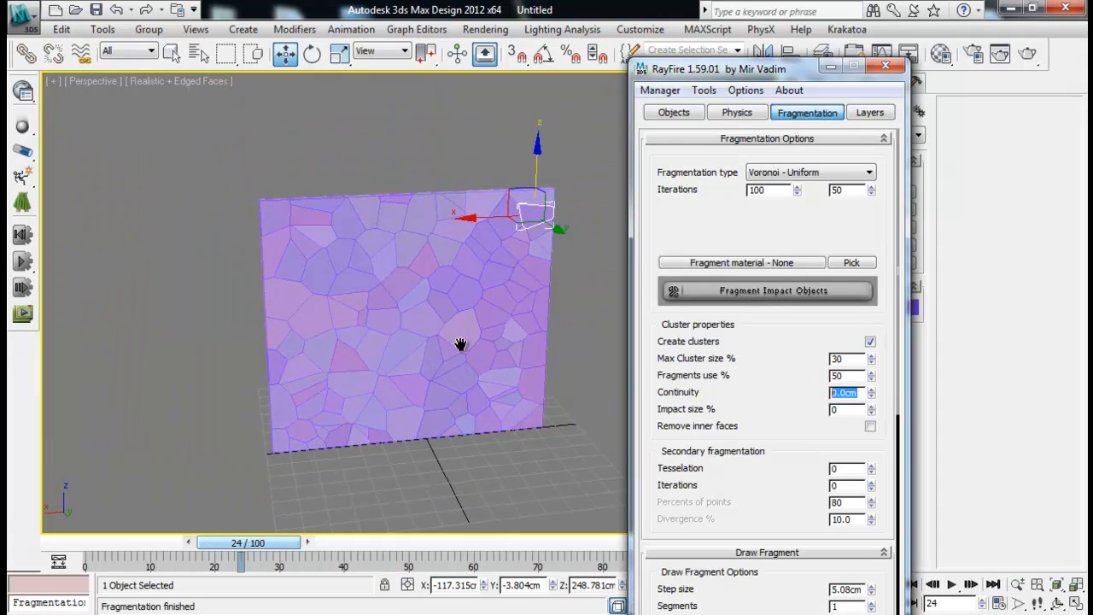
pyautogui.moveTo(460, 344); pyautogui.dragTo(455, 348, button='middle')
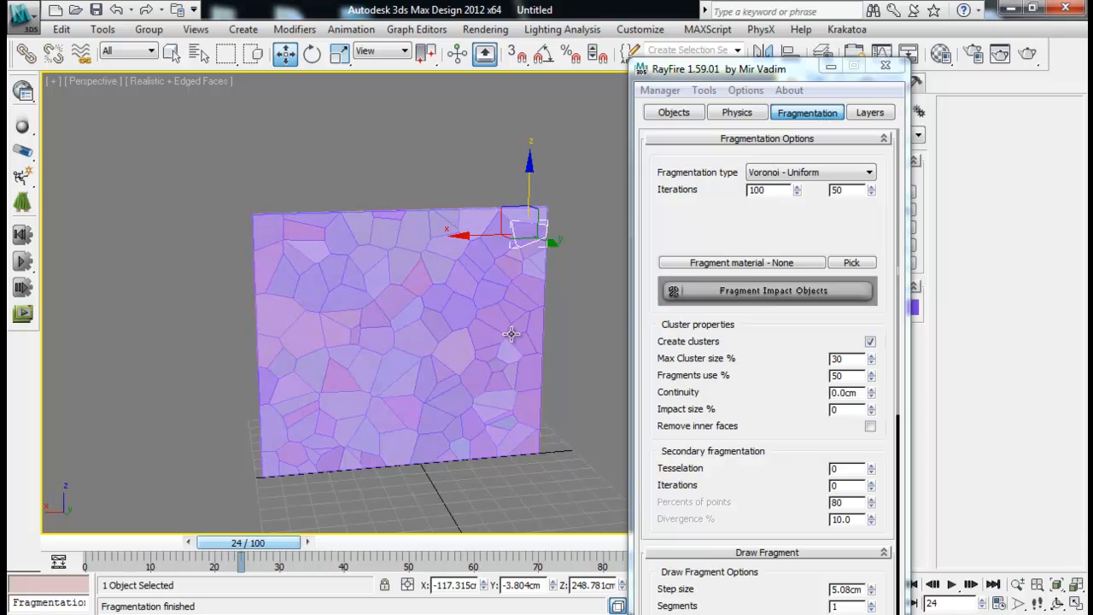
pyautogui.click(417, 330)
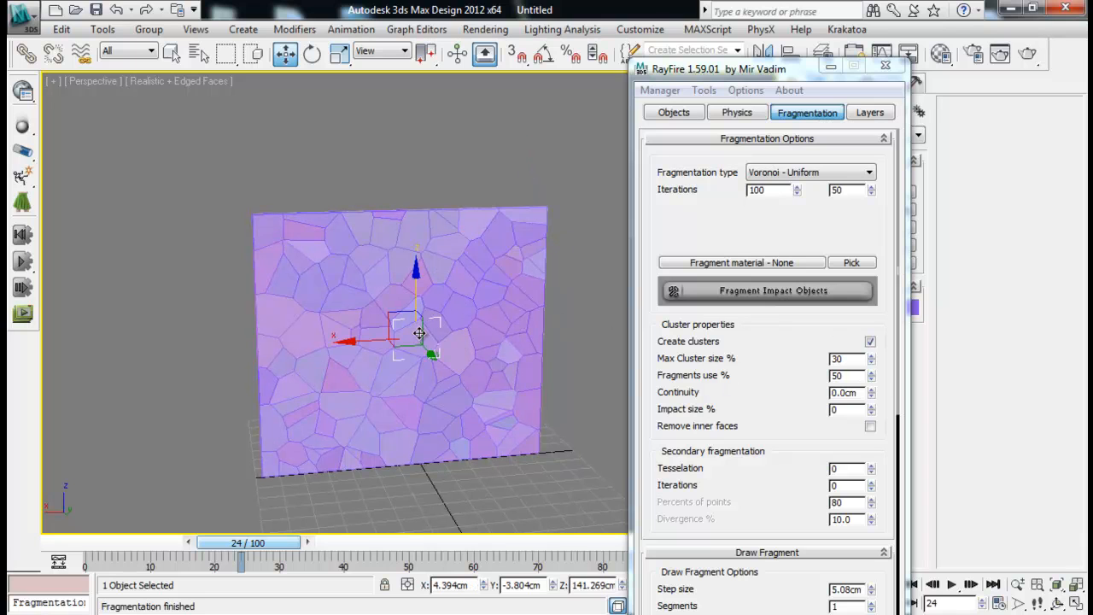
# - Select pieces across the wall's upper and central areas to compare single fragments with clusters
pyautogui.click(440, 306)
pyautogui.keyDown('alt'); pyautogui.moveTo(466, 321); pyautogui.dragTo(414, 298, button='middle'); pyautogui.keyUp('alt')
pyautogui.click(393, 357)
pyautogui.keyDown('alt'); pyautogui.moveTo(396, 360); pyautogui.dragTo(452, 384, button='middle'); pyautogui.keyUp('alt')
pyautogui.click(382, 321)
pyautogui.click(354, 305)
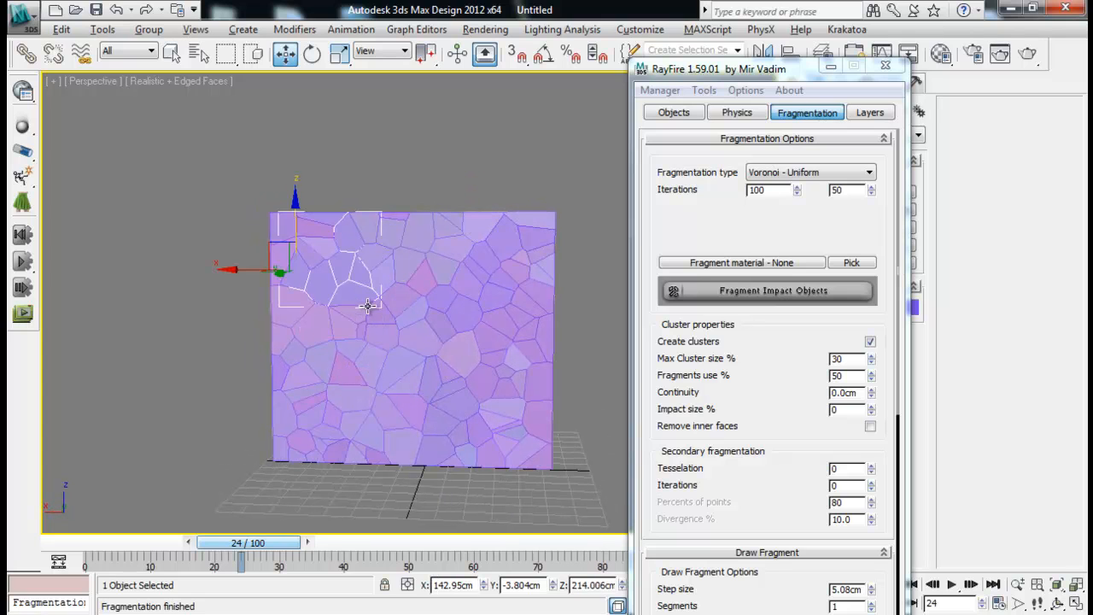
pyautogui.keyDown('alt'); pyautogui.moveTo(367, 305); pyautogui.dragTo(378, 330, button='middle'); pyautogui.keyUp('alt')
pyautogui.click(337, 361)
pyautogui.click(435, 386)
pyautogui.click(452, 388)
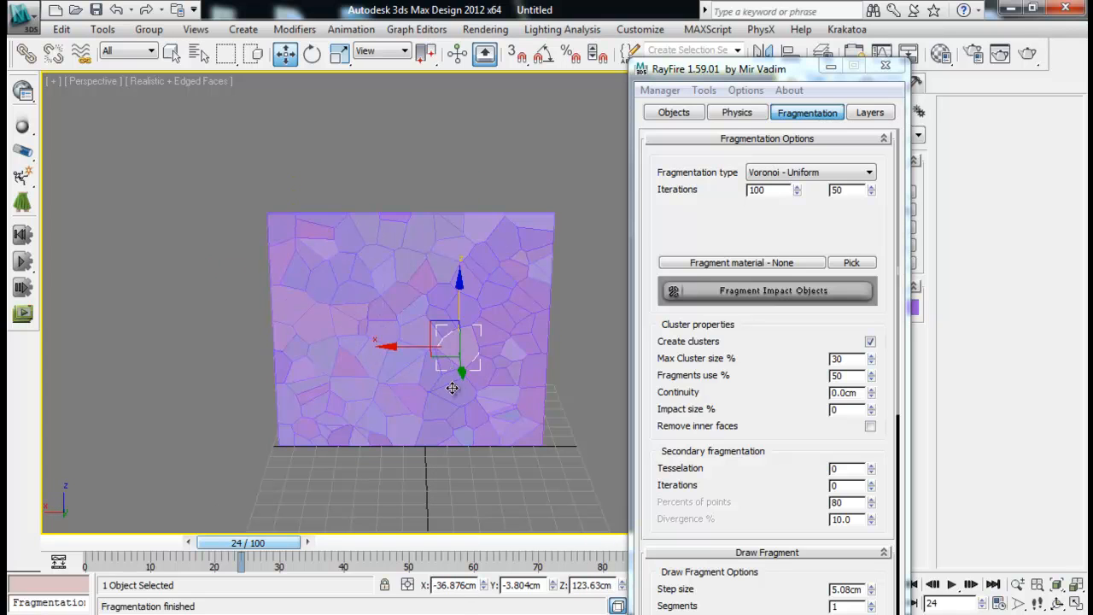
# - Examine pieces in the lower half of the wall up close to look for clusters of separated fragments
pyautogui.keyDown('alt'); pyautogui.moveTo(458, 415); pyautogui.dragTo(411, 400, button='middle'); pyautogui.keyUp('alt')
pyautogui.click(332, 413)
pyautogui.click(384, 387)
pyautogui.scroll(5, 367, 341)
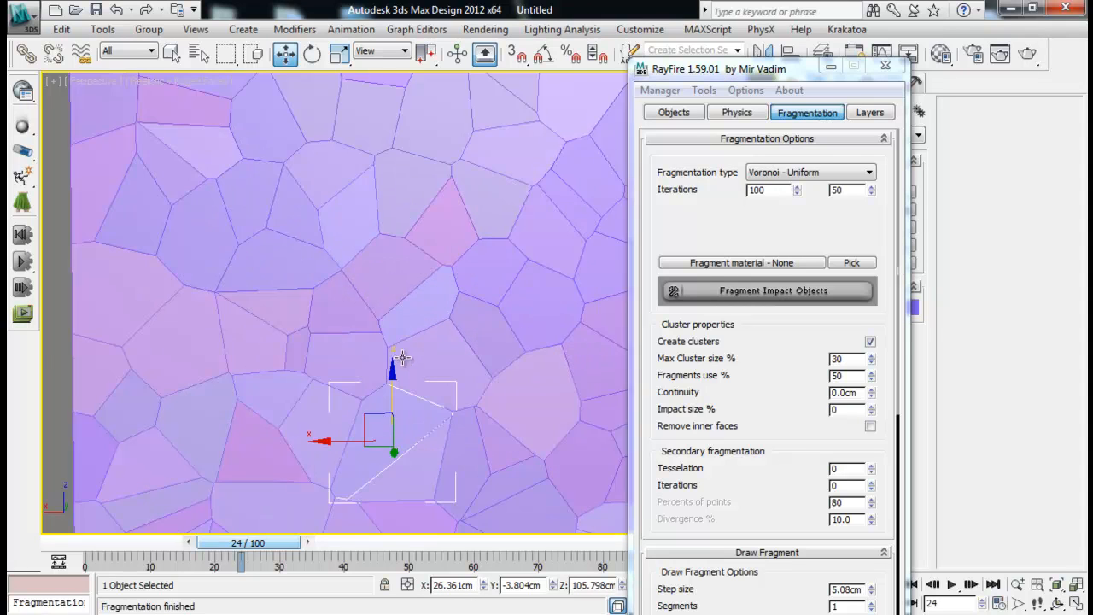
pyautogui.click(344, 276)
pyautogui.keyDown('alt'); pyautogui.moveTo(251, 249); pyautogui.dragTo(352, 406, button='middle'); pyautogui.keyUp('alt')
pyautogui.scroll(-5, 340, 323)
# - Pull the scattered cluster from the lower part of the wall out in front of it to expose its fragments
pyautogui.click(291, 358)
pyautogui.click(347, 342)
pyautogui.moveTo(315, 388); pyautogui.dragTo(177, 417)
pyautogui.keyDown('alt'); pyautogui.moveTo(260, 427); pyautogui.dragTo(354, 411, button='middle'); pyautogui.keyUp('alt')
pyautogui.keyDown('alt'); pyautogui.moveTo(289, 442); pyautogui.dragTo(300, 386, button='middle'); pyautogui.keyUp('alt')
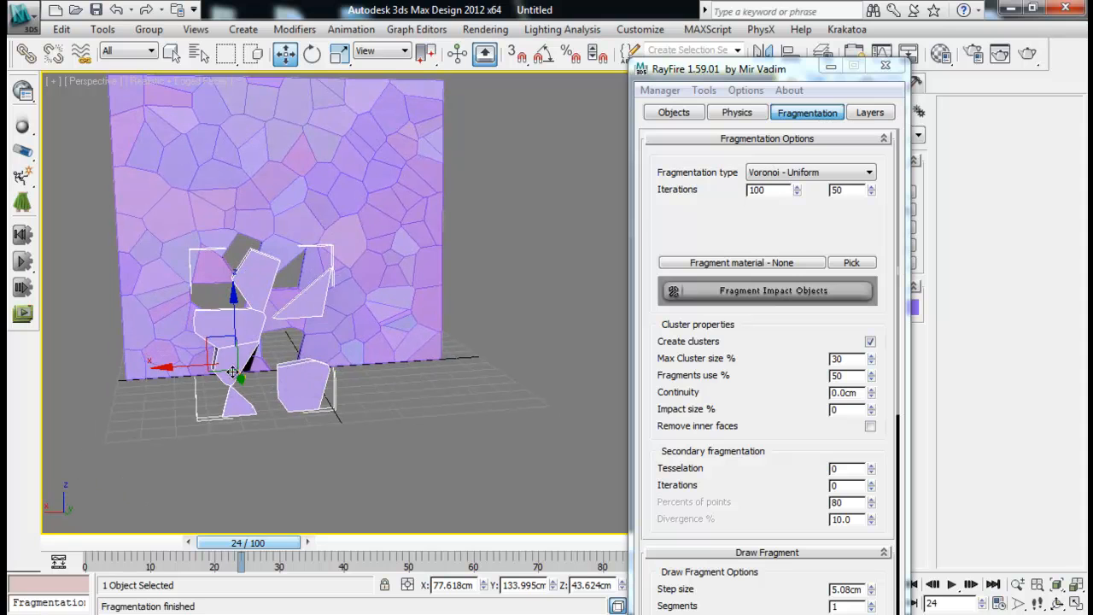
pyautogui.keyDown('alt'); pyautogui.moveTo(391, 352); pyautogui.dragTo(421, 353, button='middle'); pyautogui.keyUp('alt')
pyautogui.moveTo(283, 368); pyautogui.dragTo(374, 392)
pyautogui.keyDown('alt'); pyautogui.moveTo(374, 392); pyautogui.dragTo(356, 396, button='middle'); pyautogui.keyUp('alt')
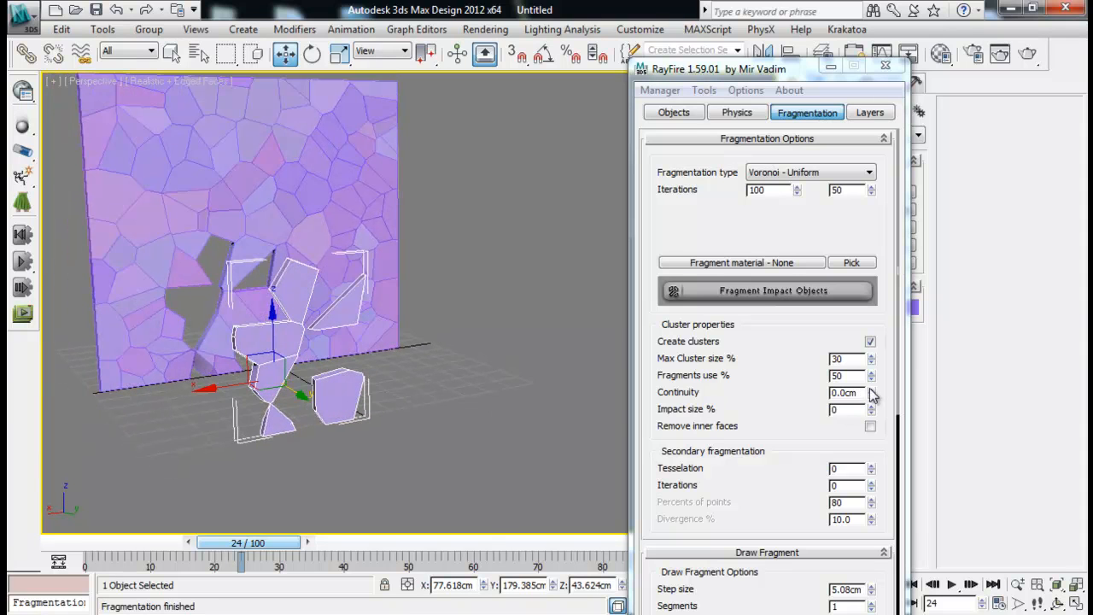
# - Set the cluster continuity to 0.828 cm and examine the gaps between the fragments of the pulled-out cluster
pyautogui.moveTo(871, 394); pyautogui.dragTo(872, 346)
pyautogui.moveTo(861, 116); pyautogui.dragTo(861, 106)
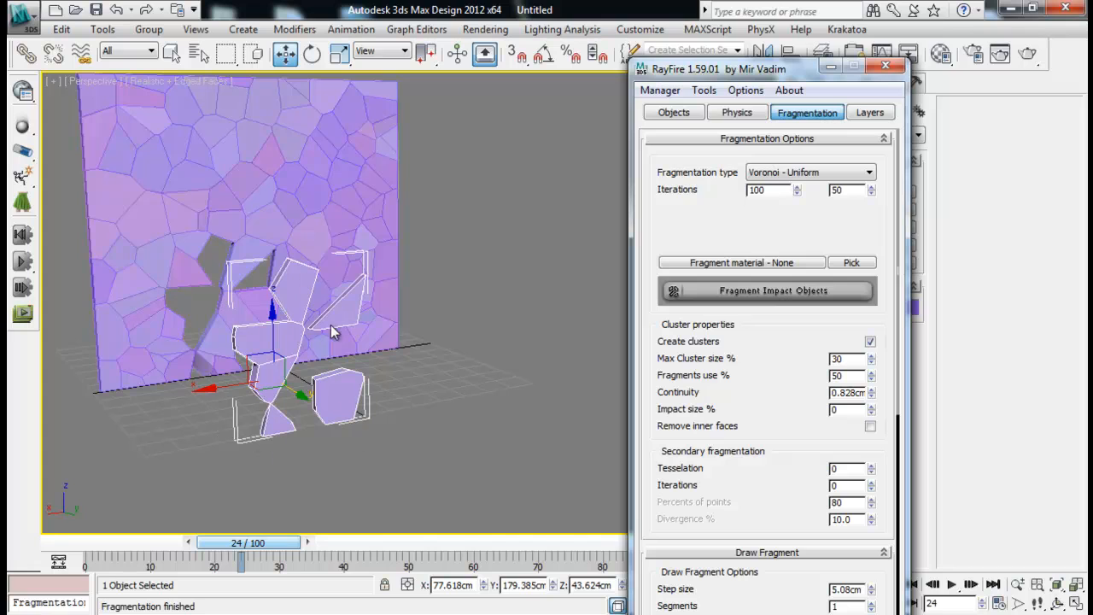
pyautogui.keyDown('alt'); pyautogui.moveTo(476, 413); pyautogui.dragTo(415, 408, button='middle'); pyautogui.keyUp('alt')
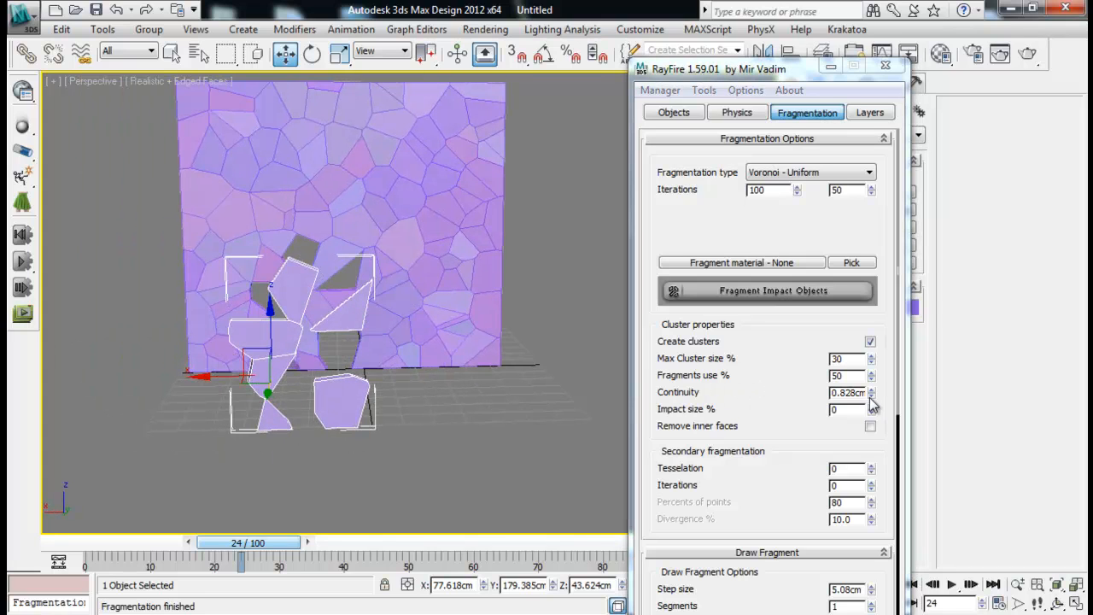
pyautogui.moveTo(375, 358); pyautogui.dragTo(375, 388, button='middle')
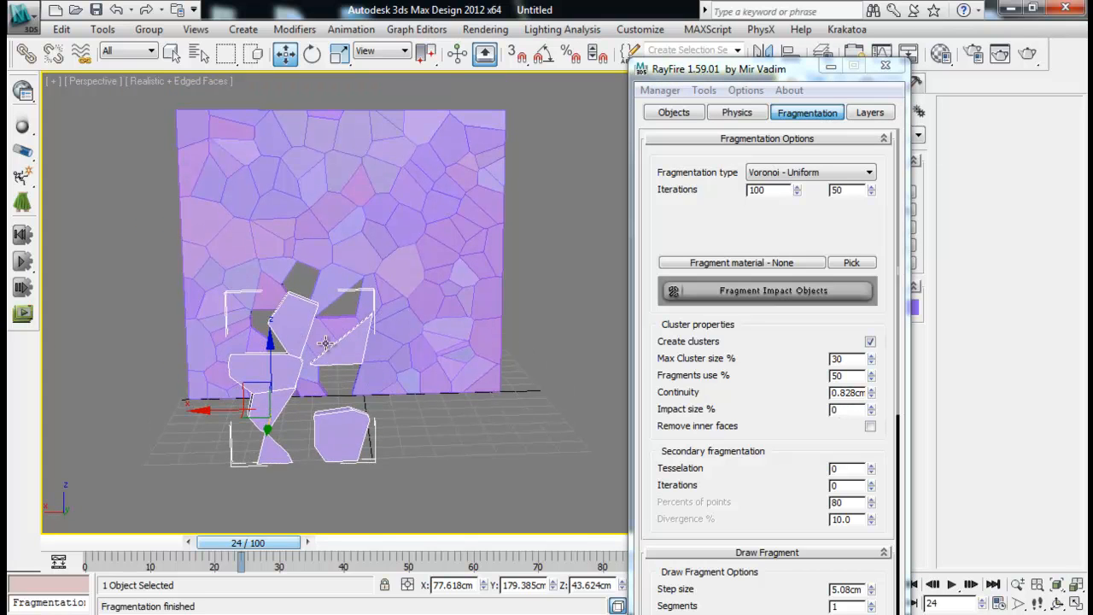
pyautogui.moveTo(378, 247); pyautogui.dragTo(380, 270, button='middle')
pyautogui.keyDown('alt'); pyautogui.moveTo(424, 299); pyautogui.dragTo(394, 208, button='middle'); pyautogui.keyUp('alt')
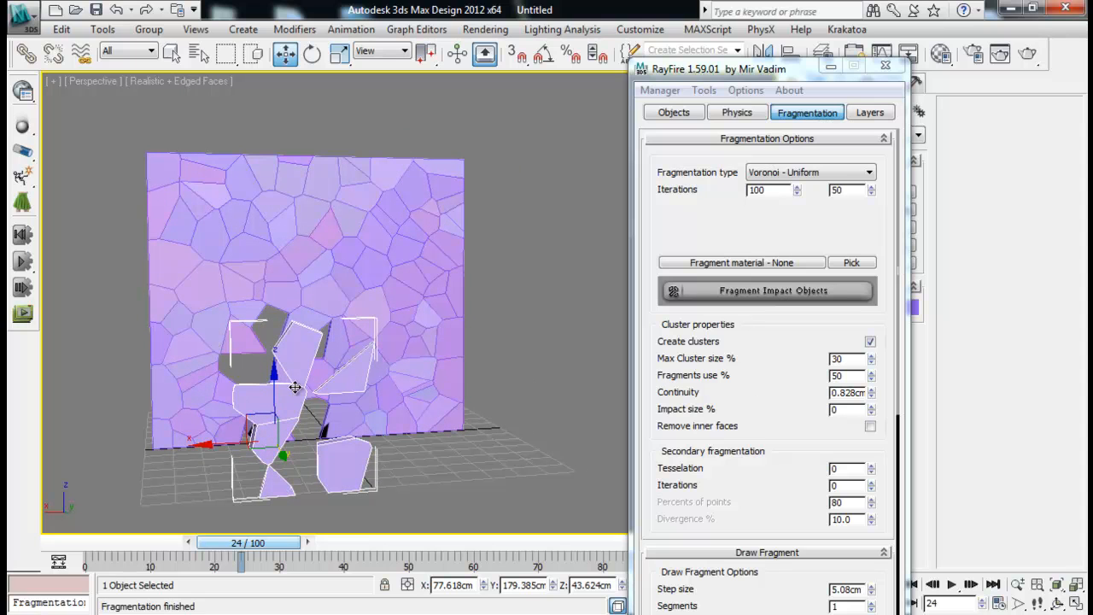
pyautogui.keyDown('alt'); pyautogui.moveTo(294, 406); pyautogui.dragTo(364, 280, button='middle'); pyautogui.keyUp('alt')
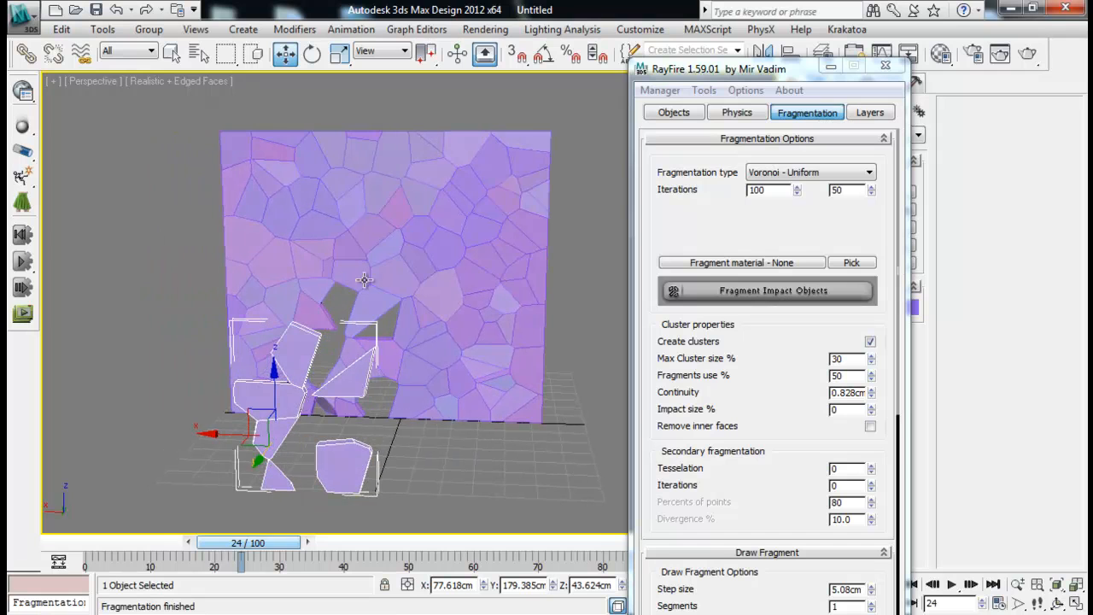
pyautogui.scroll(-5, 799, 427)
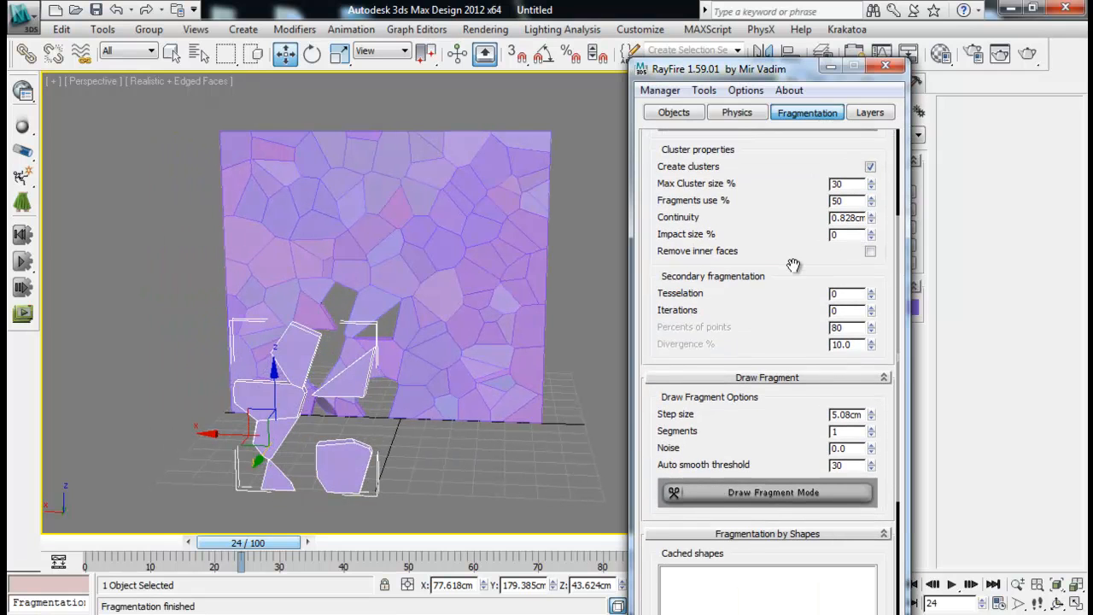
pyautogui.scroll(3, 794, 313)
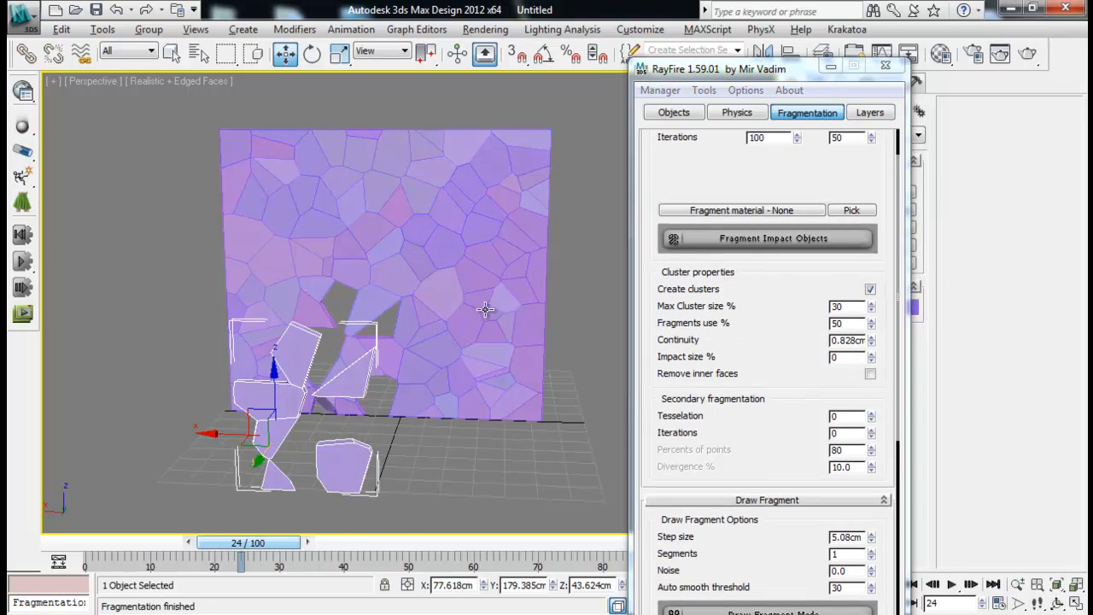
pyautogui.keyDown('alt'); pyautogui.moveTo(402, 324); pyautogui.dragTo(452, 320, button='middle'); pyautogui.keyUp('alt')
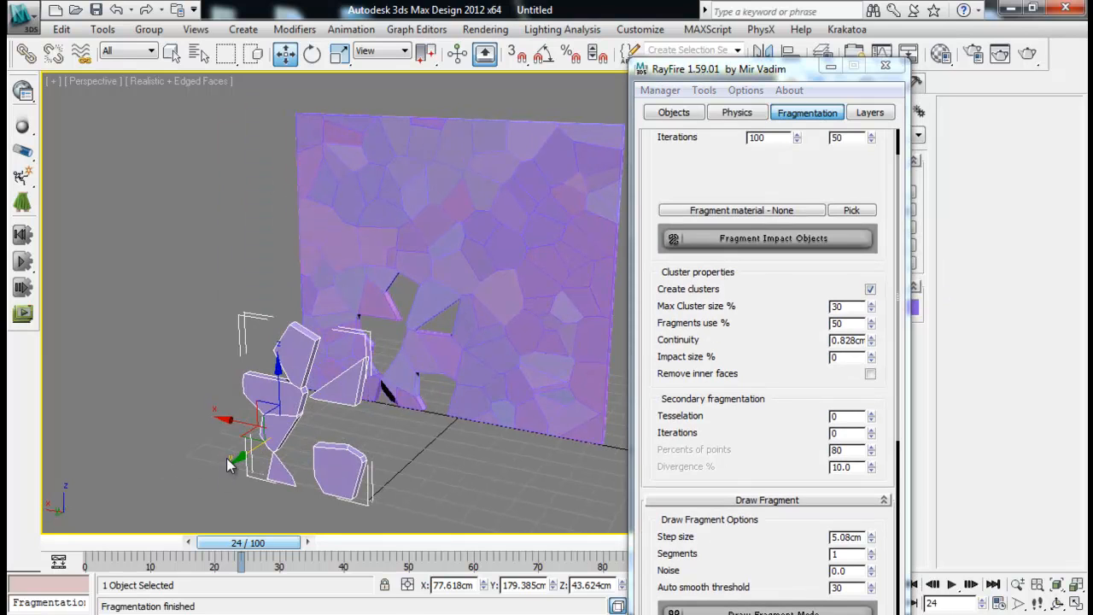
# - Move the cluster back towards the wall, delete the current fragmentation result and select the original wall
pyautogui.moveTo(237, 458); pyautogui.dragTo(401, 380)
pyautogui.click(660, 90)
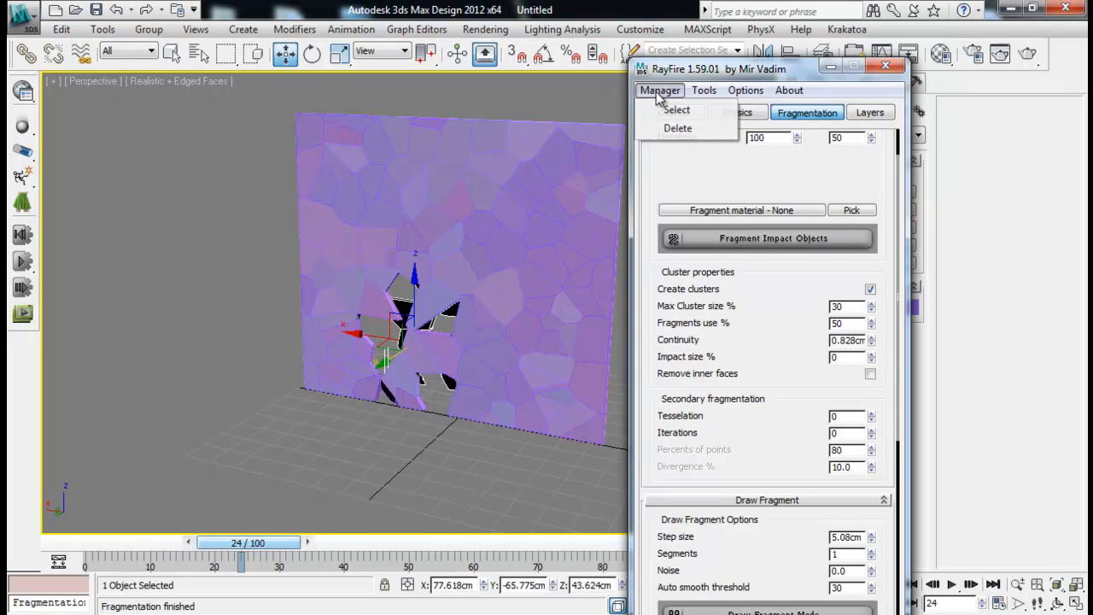
pyautogui.click(663, 126)
pyautogui.click(513, 227)
pyautogui.moveTo(513, 228)
pyautogui.keyDown('alt'); pyautogui.mouseDown(button='middle')
pyautogui.moveTo(456, 261)
pyautogui.moveTo(504, 264)
pyautogui.moveTo(514, 243)
pyautogui.mouseUp(button='middle'); pyautogui.keyUp('alt')
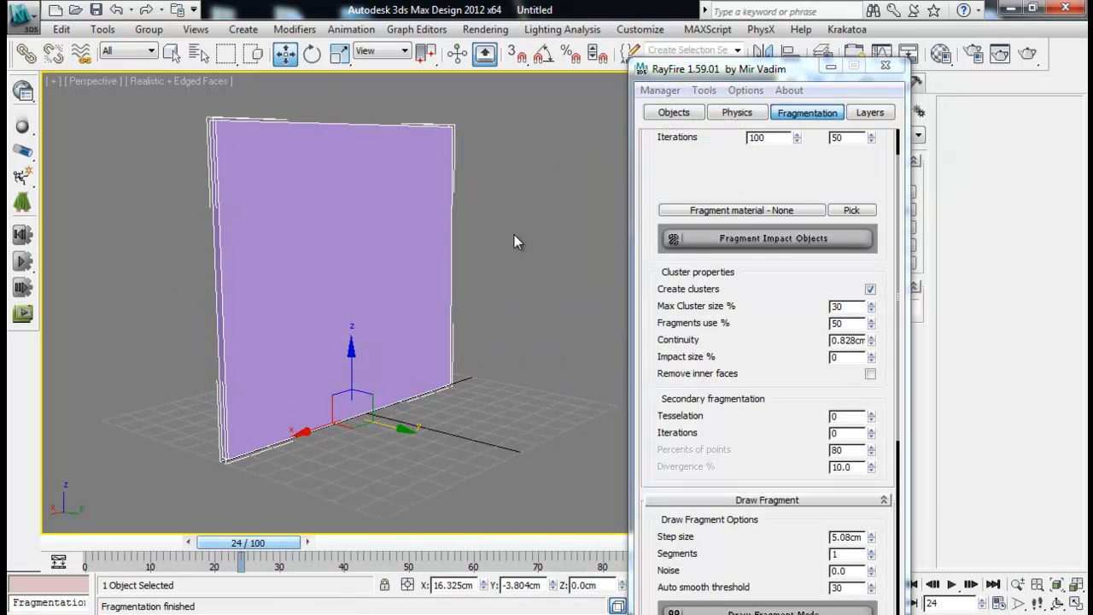
# - Turn off cluster creation and set the secondary fragmentation iterations to 2
pyautogui.click(870, 288)
pyautogui.moveTo(783, 380); pyautogui.dragTo(789, 252)
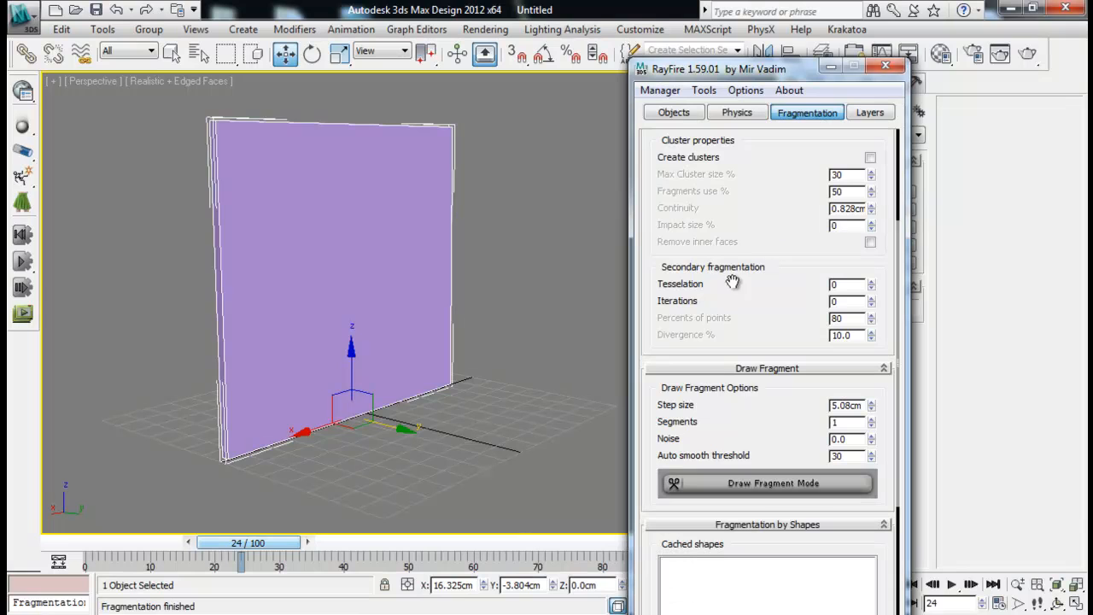
pyautogui.keyDown('alt'); pyautogui.moveTo(482, 293); pyautogui.dragTo(459, 326, button='middle'); pyautogui.keyUp('alt')
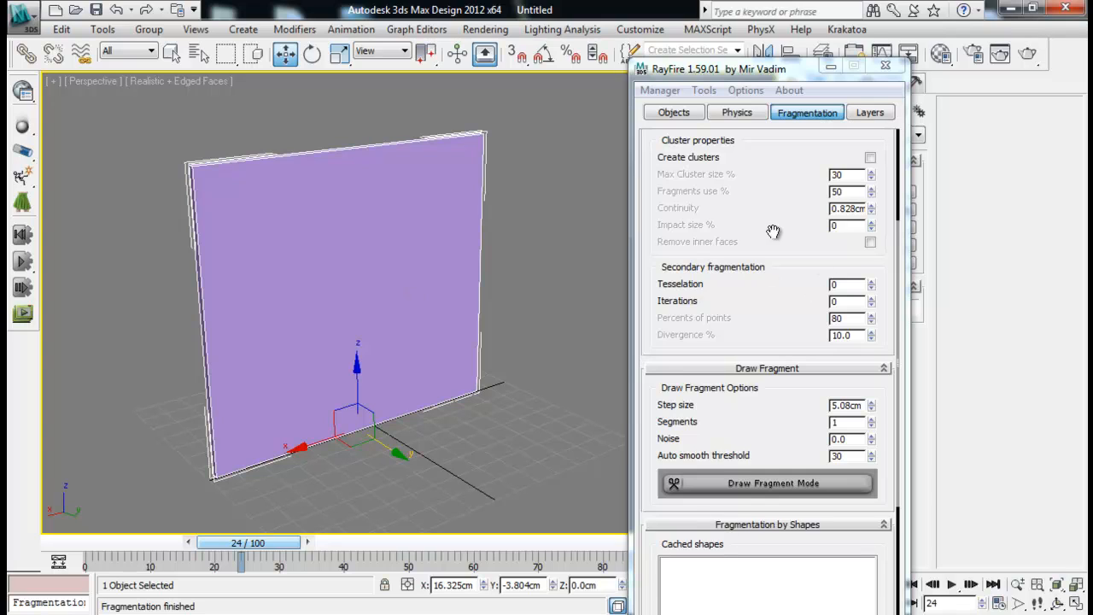
pyautogui.moveTo(772, 232); pyautogui.dragTo(768, 338)
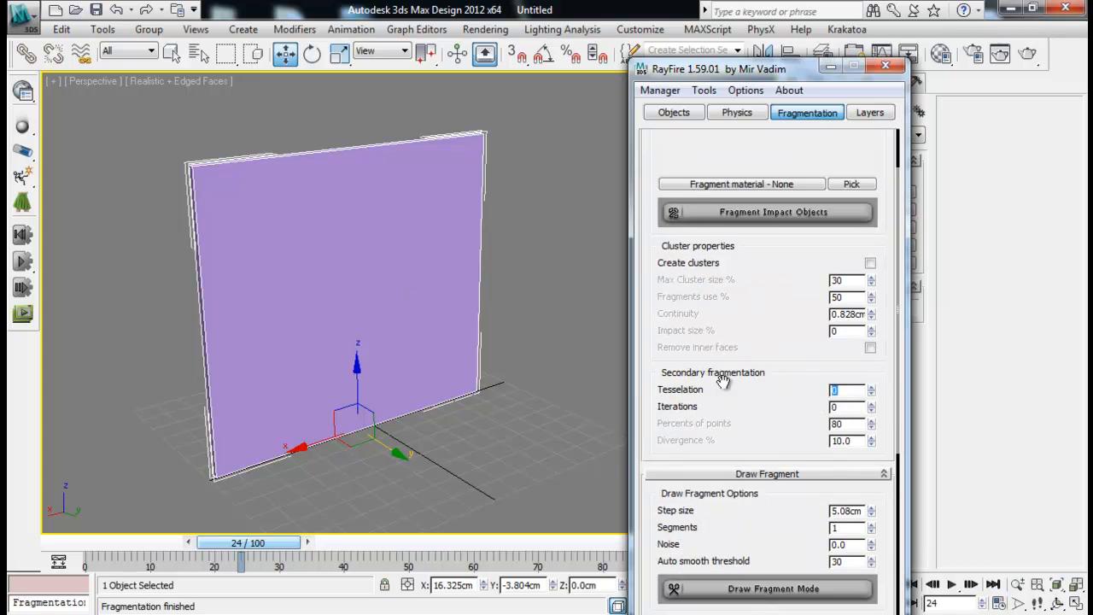
pyautogui.moveTo(758, 395); pyautogui.dragTo(757, 356)
pyautogui.click(872, 365)
pyautogui.click(872, 365)
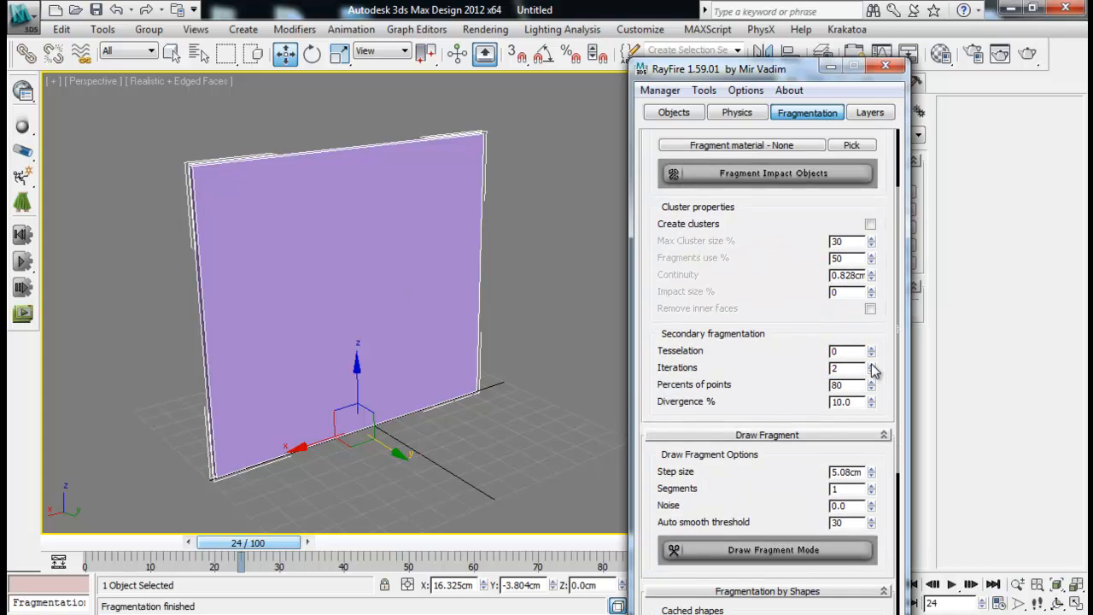
# - Fragment the wall with the secondary iterations and review the result alongside the secondary fragmentation settings
pyautogui.moveTo(760, 275); pyautogui.dragTo(767, 392)
pyautogui.click(766, 295)
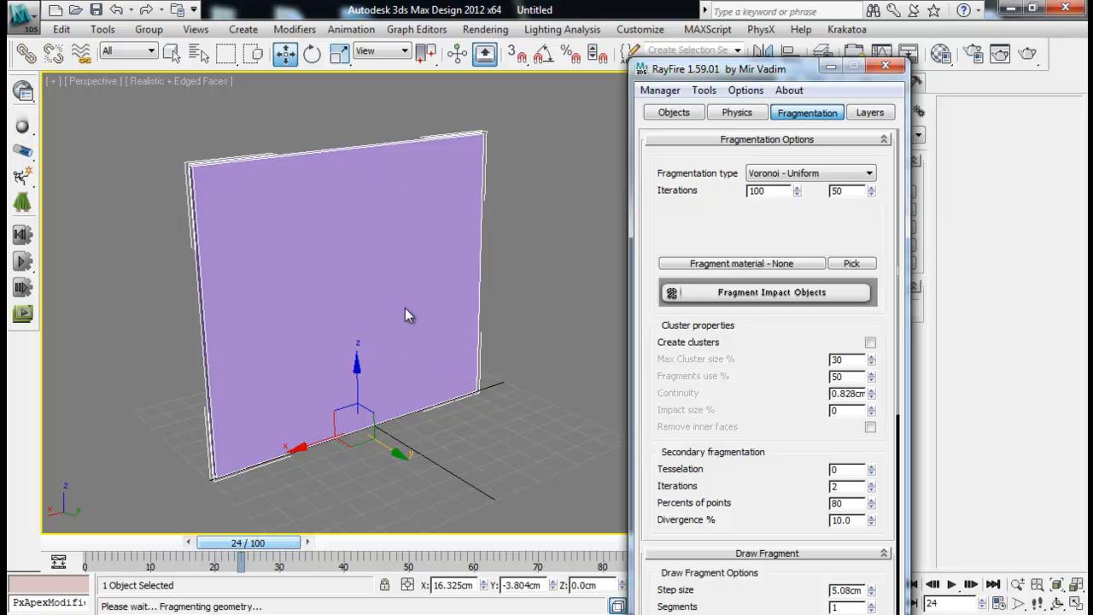
pyautogui.keyDown('alt'); pyautogui.moveTo(361, 257); pyautogui.dragTo(368, 294, button='middle'); pyautogui.keyUp('alt')
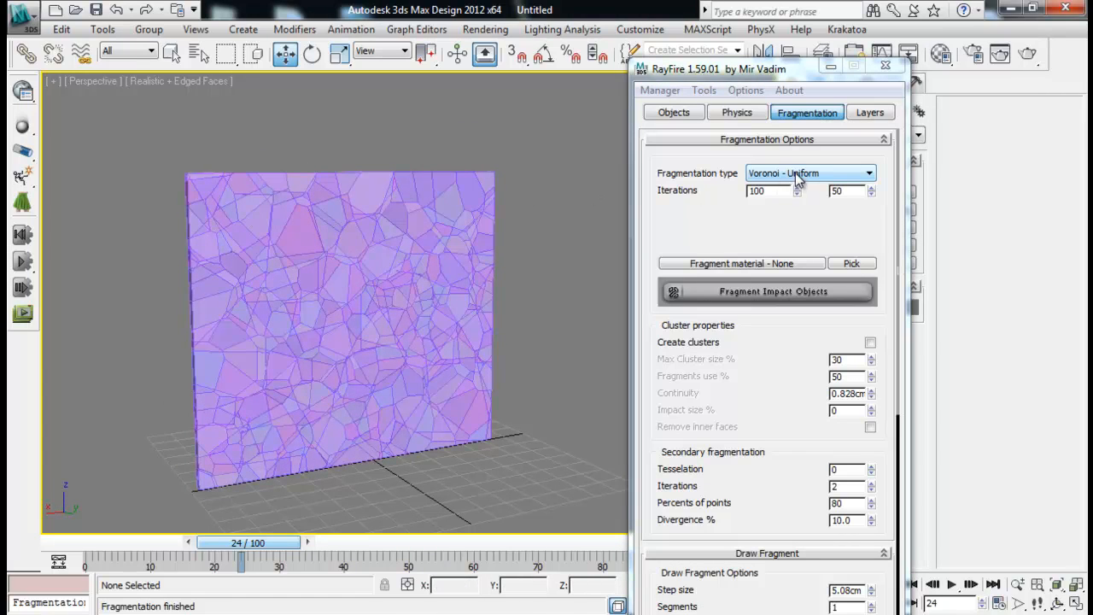
pyautogui.click(776, 380)
pyautogui.moveTo(776, 380); pyautogui.dragTo(773, 228)
pyautogui.moveTo(763, 309); pyautogui.dragTo(772, 381)
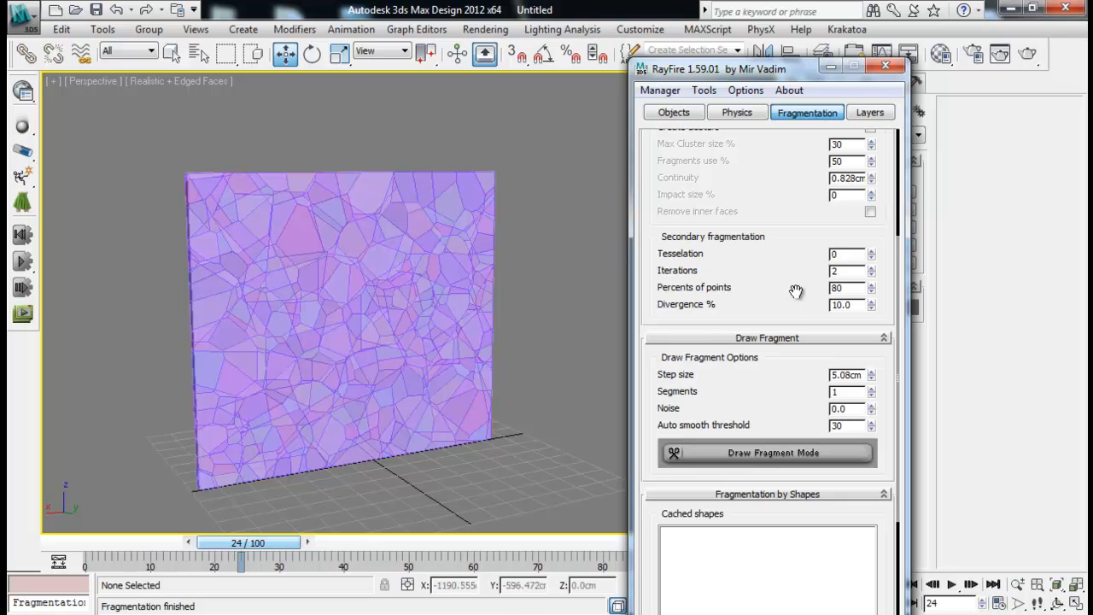
# - Delete the wall's fragments and reset the secondary fragmentation iterations to 0
pyautogui.click(660, 90)
pyautogui.click(675, 128)
pyautogui.rightClick(872, 273)
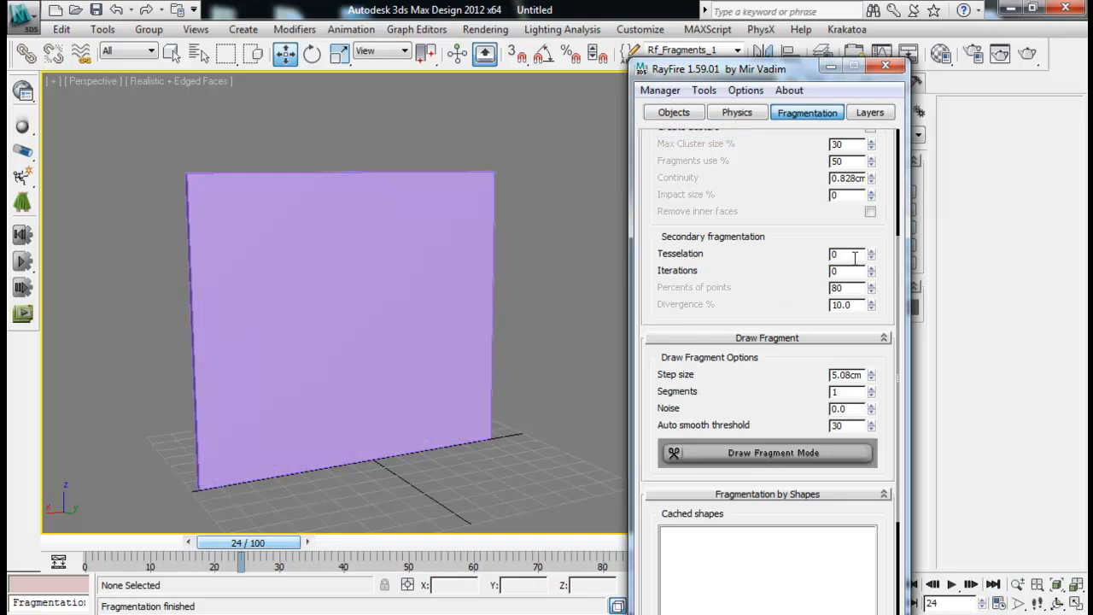
# - Scale the wall along its Y axis to about 5307 % to turn it into a thick block
pyautogui.click(350, 261)
pyautogui.press('t')
pyautogui.press('r')
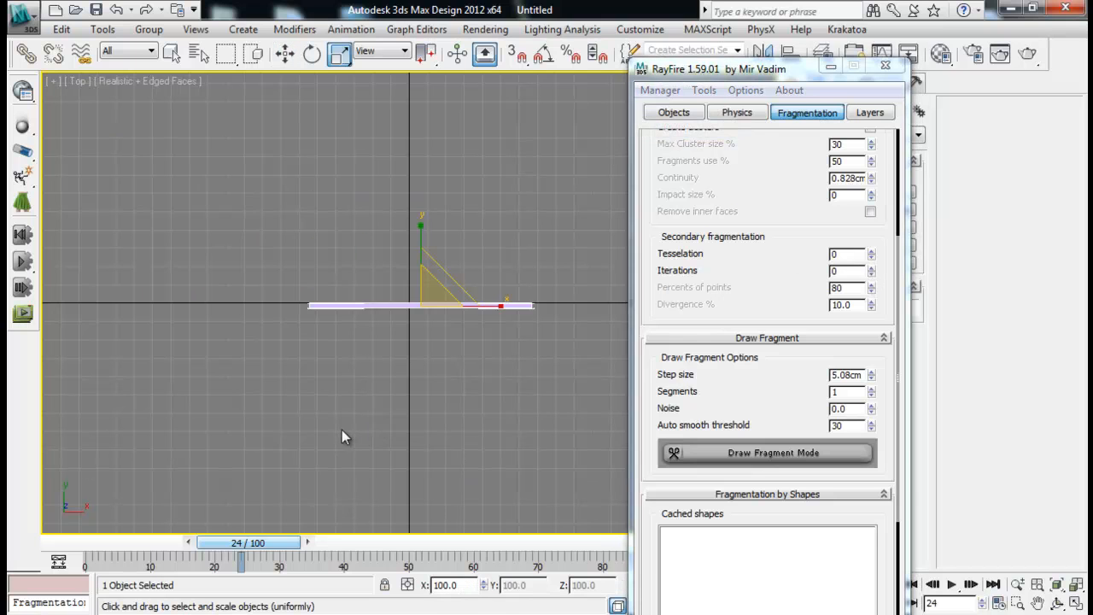
pyautogui.hotkey('alt', 'w')
pyautogui.hotkey('alt', 'w')
pyautogui.moveTo(454, 346); pyautogui.dragTo(326, 272, button='middle')
pyautogui.press('p')
pyautogui.moveTo(320, 440); pyautogui.dragTo(1059, 364)
pyautogui.moveTo(499, 340); pyautogui.dragTo(495, 293, button='middle')
pyautogui.scroll(-3, 495, 292)
pyautogui.moveTo(314, 351); pyautogui.dragTo(901, 283)
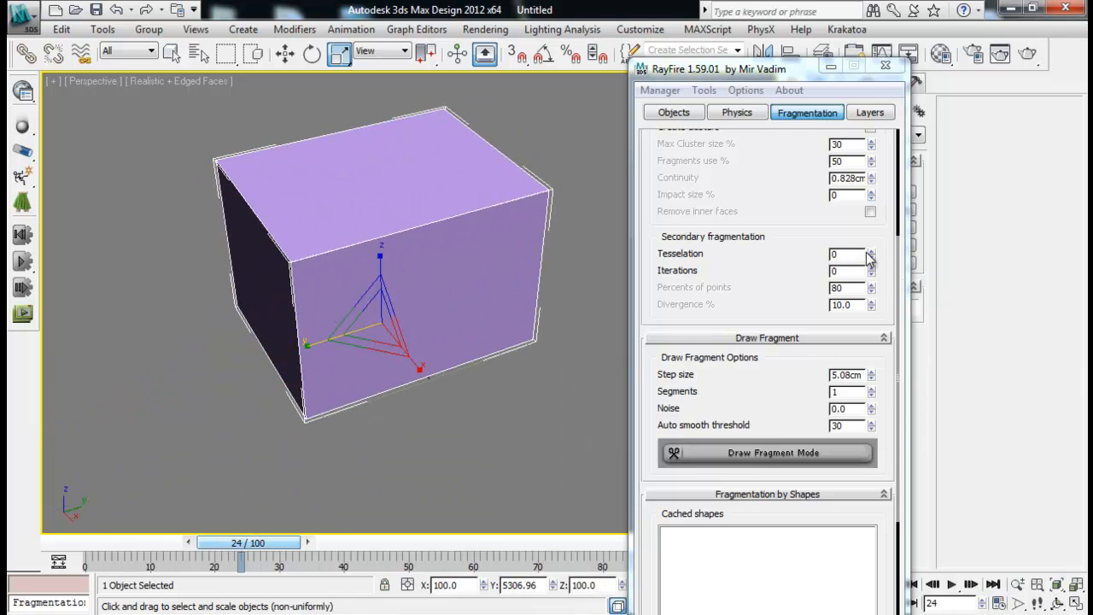
# - Set the secondary fragmentation tesselation to 2 and fragment the block
pyautogui.click(869, 252)
pyautogui.keyDown('alt'); pyautogui.moveTo(489, 261); pyautogui.dragTo(579, 282, button='middle'); pyautogui.keyUp('alt')
pyautogui.moveTo(769, 233); pyautogui.dragTo(773, 520)
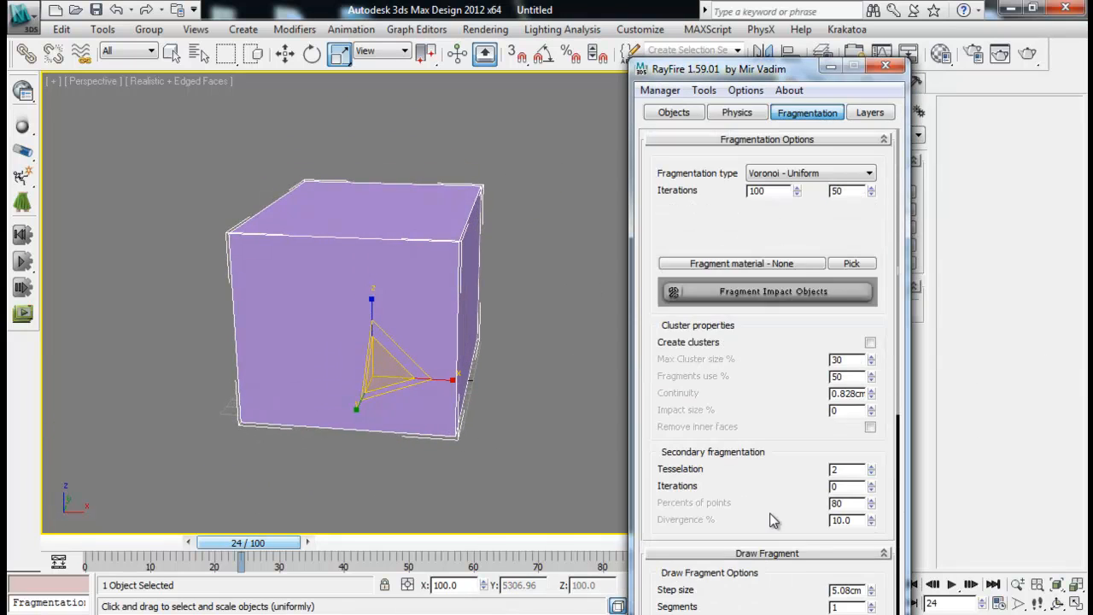
pyautogui.click(772, 300)
pyautogui.keyDown('alt'); pyautogui.moveTo(502, 351); pyautogui.dragTo(324, 363, button='middle'); pyautogui.keyUp('alt')
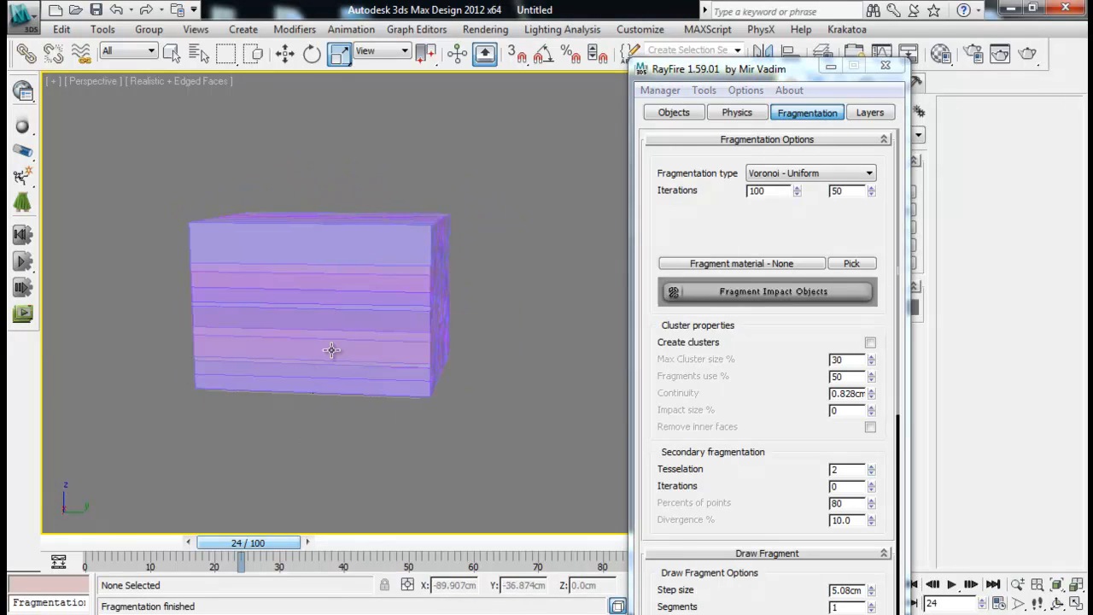
# - Pull a long fragment out of the block's upper edge to inspect its shape, and undo the move
pyautogui.click(427, 256)
pyautogui.keyDown('alt'); pyautogui.moveTo(426, 256); pyautogui.dragTo(285, 298, button='middle'); pyautogui.keyUp('alt')
pyautogui.press('w')
pyautogui.moveTo(293, 244); pyautogui.dragTo(105, 245)
pyautogui.keyDown('alt'); pyautogui.moveTo(322, 371); pyautogui.dragTo(422, 329, button='middle'); pyautogui.keyUp('alt')
pyautogui.hotkey('ctrl', 'z')
# - Delete the block's fragments and set the secondary fragmentation tesselation to 3
pyautogui.click(660, 90)
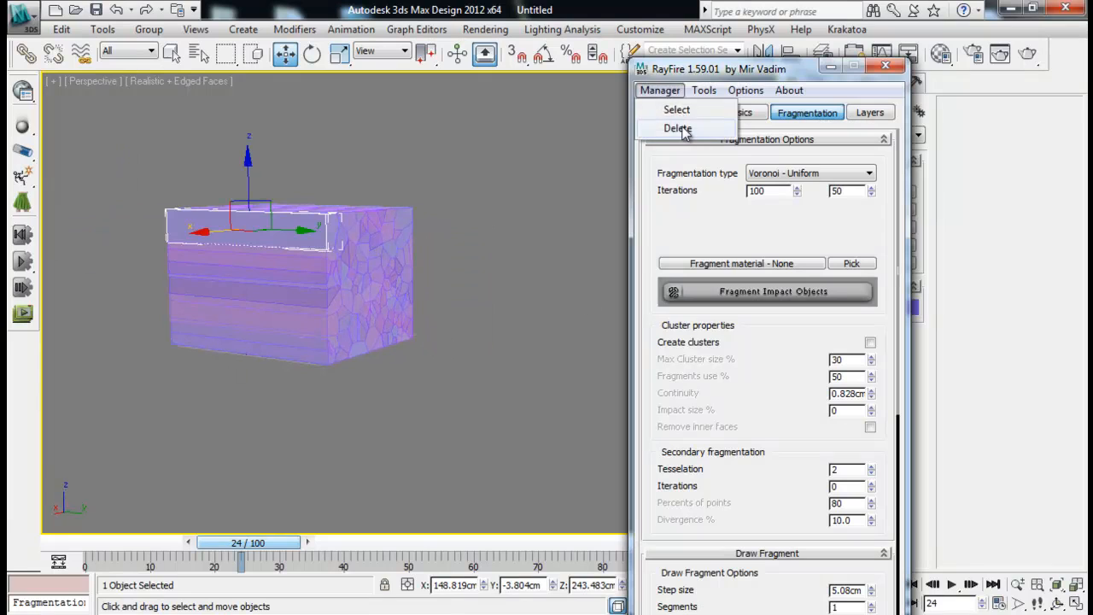
pyautogui.click(678, 128)
pyautogui.scroll(-5, 813, 349)
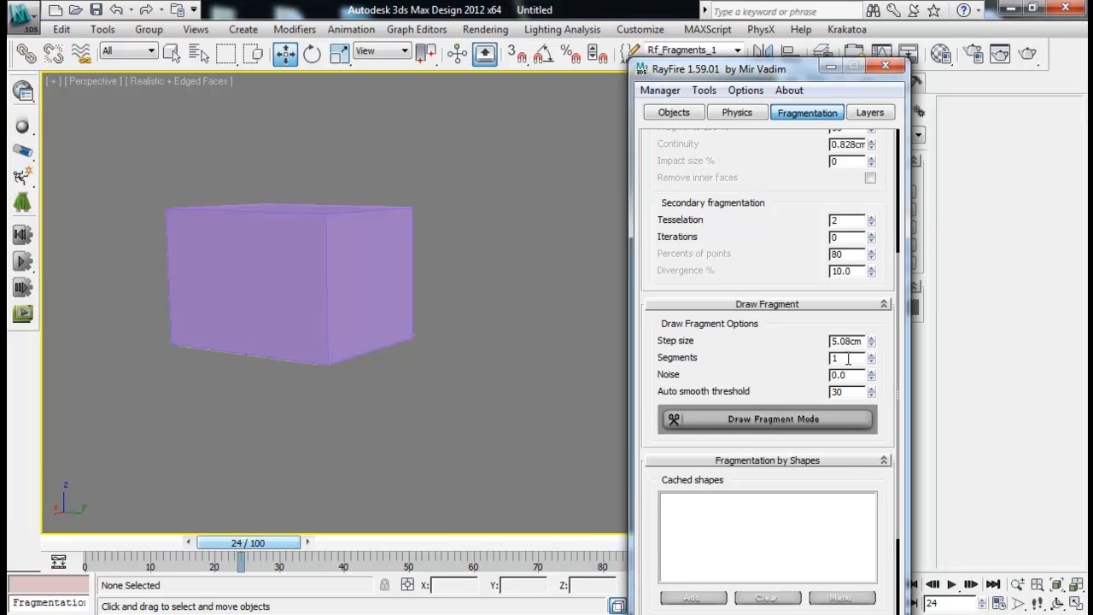
pyautogui.scroll(1, 784, 355)
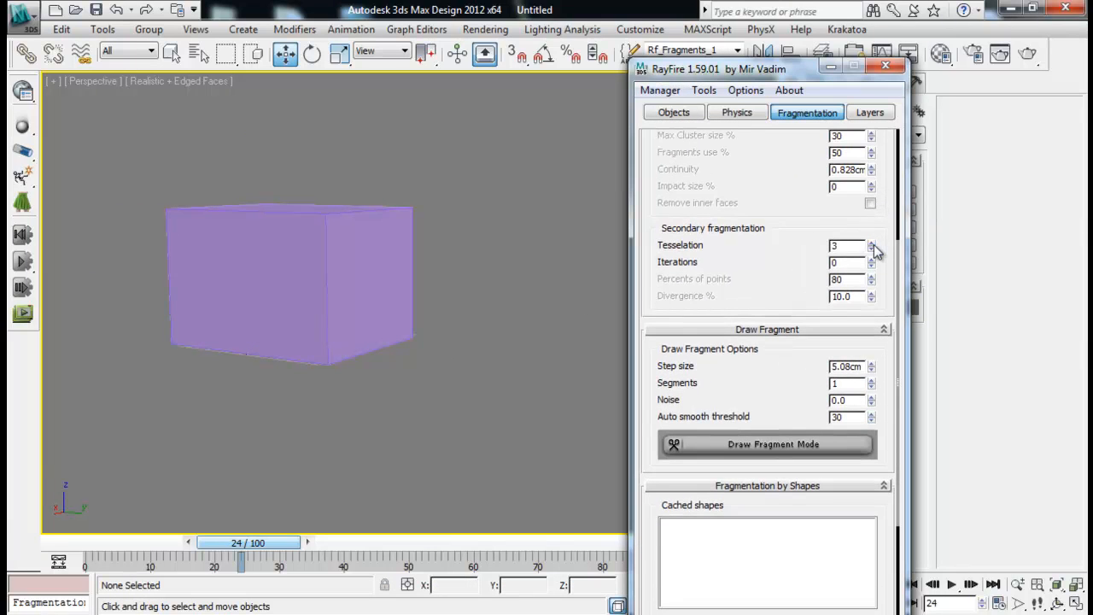
pyautogui.moveTo(787, 221); pyautogui.dragTo(786, 394)
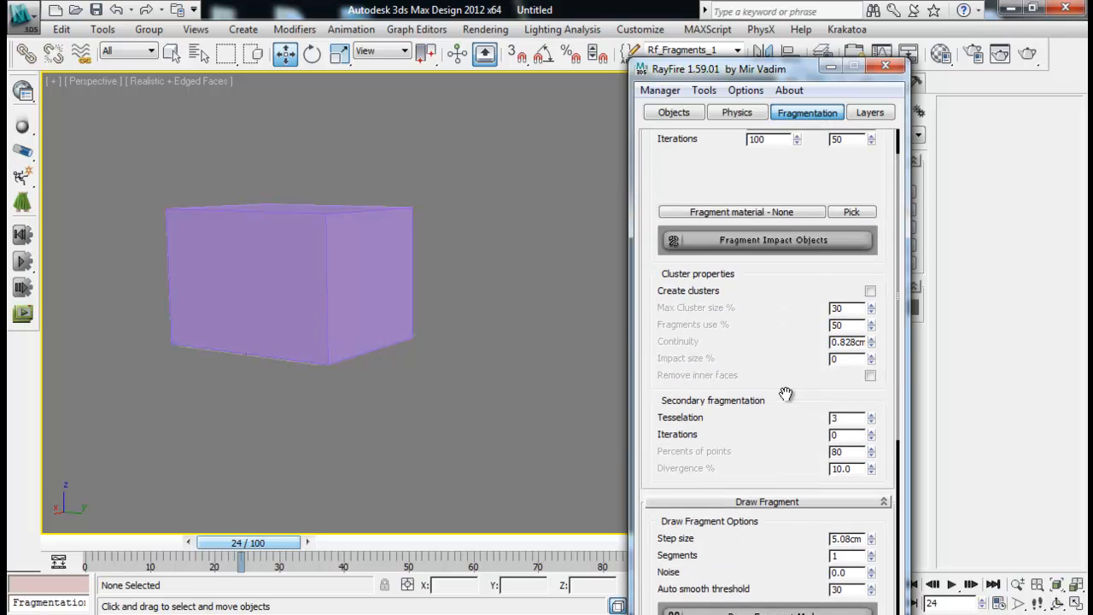
# - Select the block, check the dynamic/impact objects list, and fragment the block with the new tesselation
pyautogui.click(295, 333)
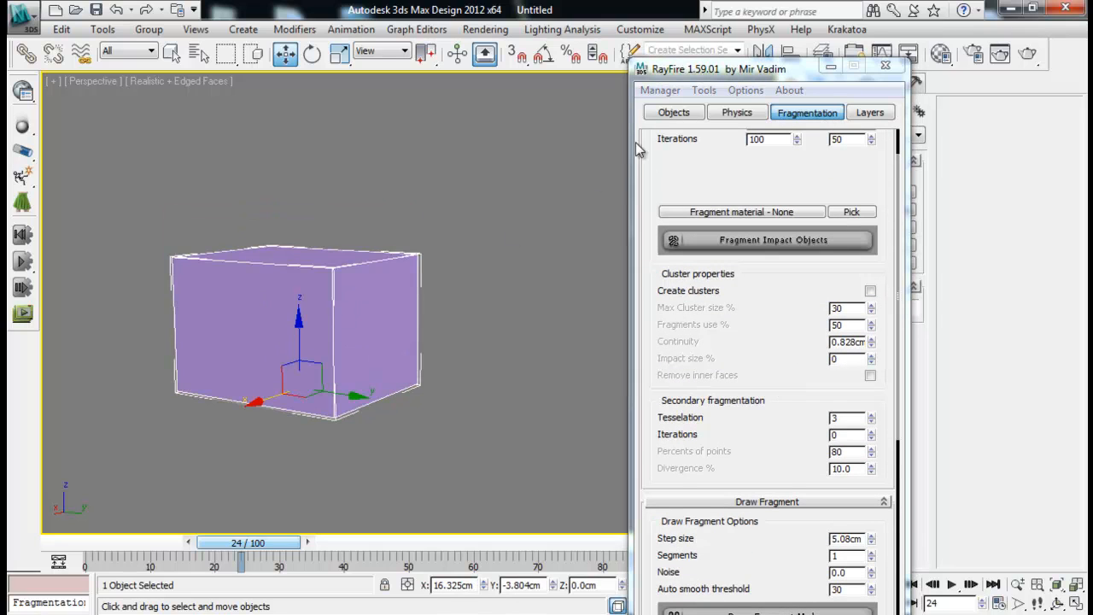
pyautogui.click(665, 113)
pyautogui.click(743, 160)
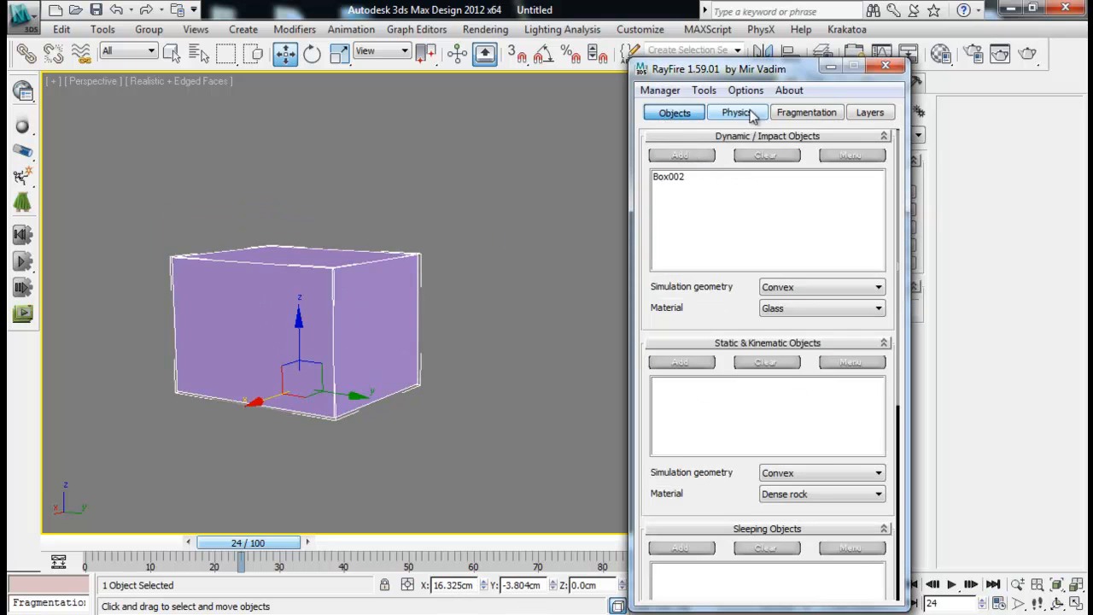
pyautogui.click(806, 112)
pyautogui.click(774, 241)
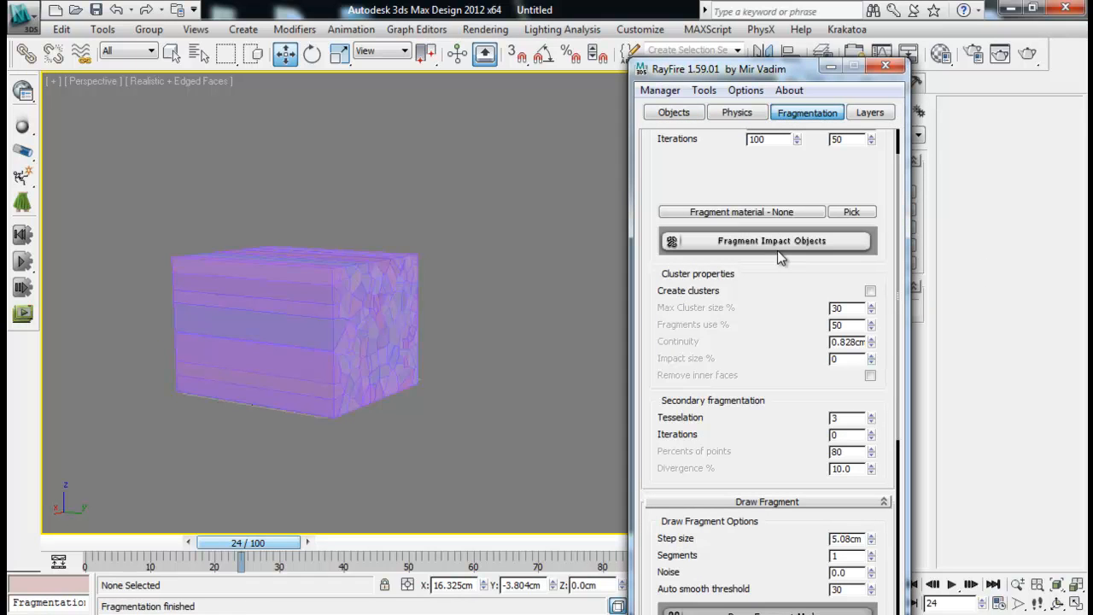
pyautogui.moveTo(511, 323)
pyautogui.keyDown('alt'); pyautogui.mouseDown(button='middle')
pyautogui.moveTo(405, 383)
pyautogui.moveTo(549, 281)
pyautogui.moveTo(229, 354)
pyautogui.moveTo(334, 300)
pyautogui.moveTo(486, 296)
pyautogui.moveTo(470, 312)
pyautogui.moveTo(500, 379)
pyautogui.moveTo(514, 333)
pyautogui.mouseUp(button='middle'); pyautogui.keyUp('alt')
# - Delete the fragmentation result and the original stretched block
pyautogui.click(662, 90)
pyautogui.click(692, 128)
pyautogui.moveTo(749, 72); pyautogui.dragTo(947, 187)
pyautogui.click(396, 301)
pyautogui.press('Delete')
# - Create a new, roughly cubic box primitive in the perspective view and select it
pyautogui.click(820, 137)
pyautogui.click(822, 149)
pyautogui.click(809, 191)
pyautogui.moveTo(314, 349); pyautogui.dragTo(387, 548)
pyautogui.click(371, 366)
pyautogui.press('w')
pyautogui.keyDown('alt'); pyautogui.moveTo(438, 374); pyautogui.dragTo(452, 247, button='middle'); pyautogui.keyUp('alt')
pyautogui.moveTo(916, 191); pyautogui.dragTo(681, 28)
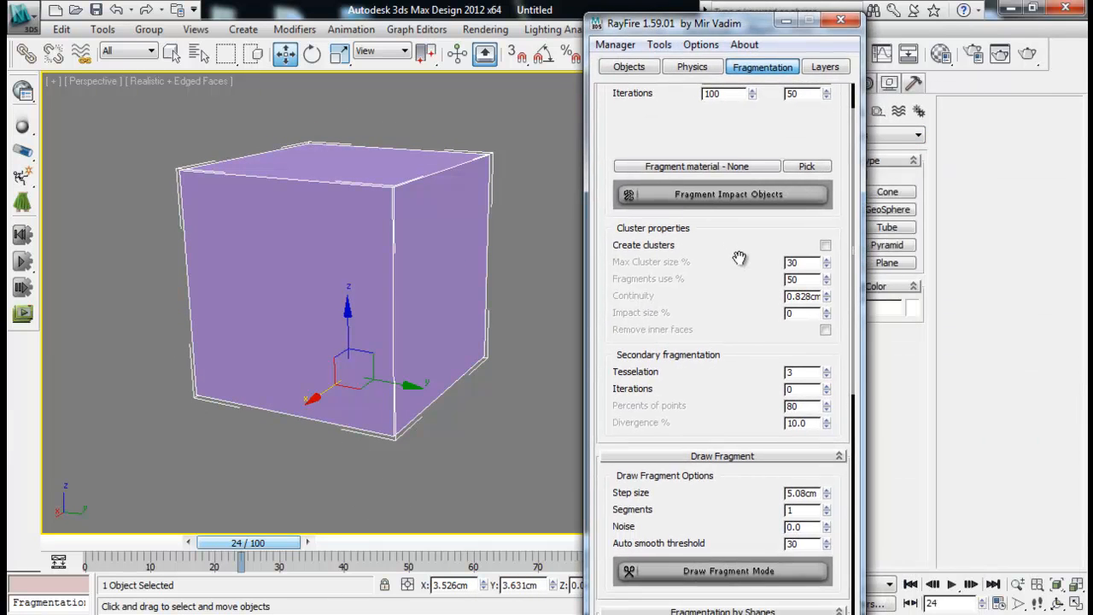
# - Fragment the new box as a dynamic/impact object with the secondary fragmentation tesselation set to 2
pyautogui.scroll(-3, 741, 256)
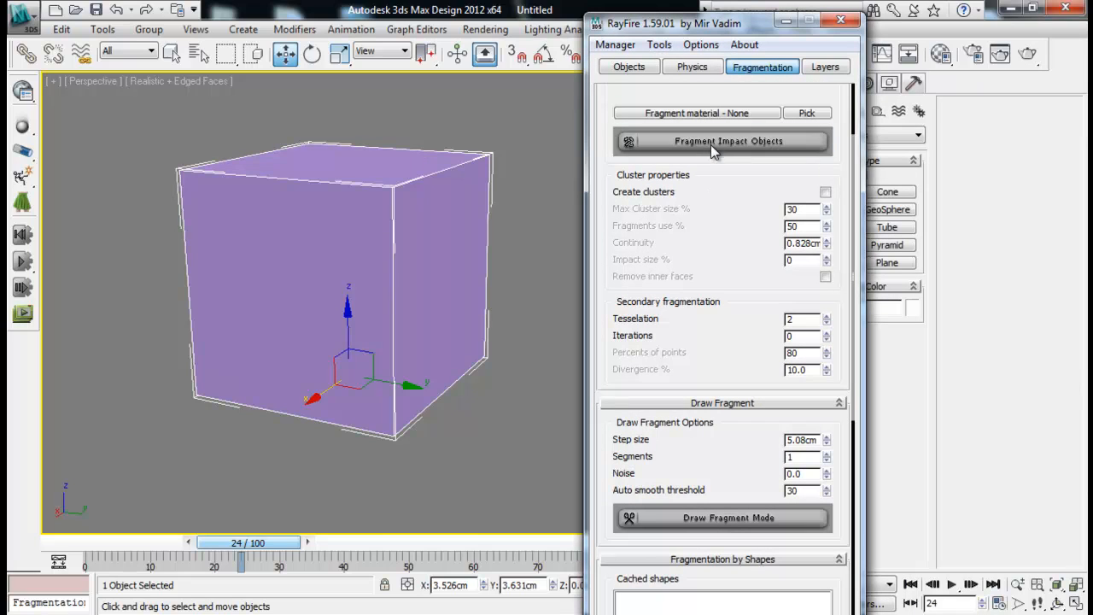
pyautogui.click(626, 71)
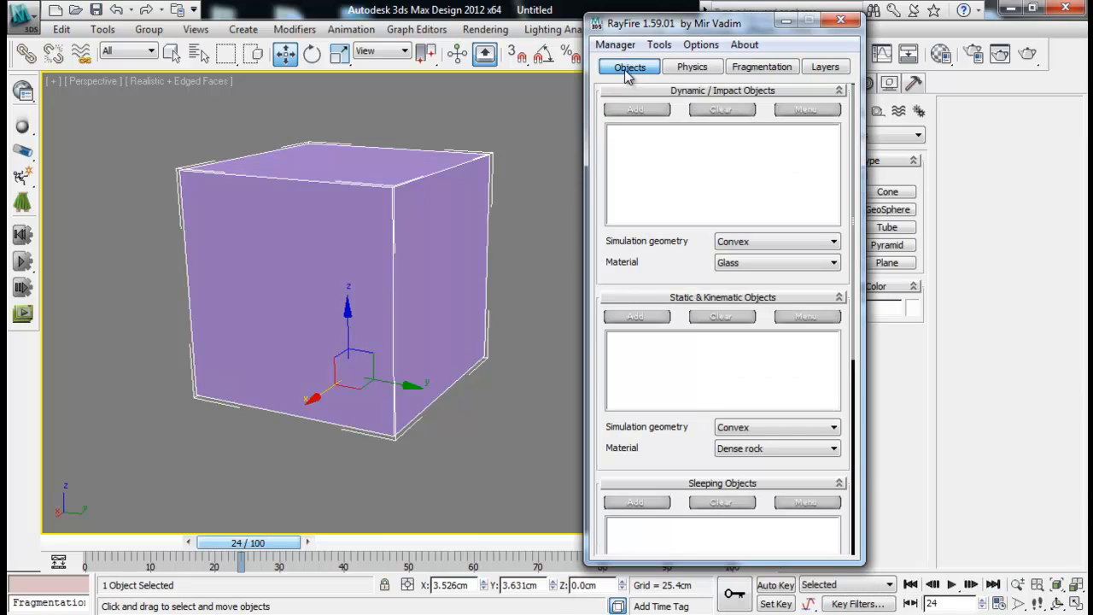
pyautogui.click(649, 112)
pyautogui.click(762, 66)
pyautogui.click(726, 142)
# - Pull a fragment at the cube's upper edge out along the X axis and examine its shape and the cavity
pyautogui.moveTo(419, 295)
pyautogui.keyDown('alt'); pyautogui.mouseDown(button='middle')
pyautogui.moveTo(391, 379)
pyautogui.moveTo(389, 339)
pyautogui.moveTo(413, 283)
pyautogui.mouseUp(button='middle'); pyautogui.keyUp('alt')
pyautogui.click(388, 339)
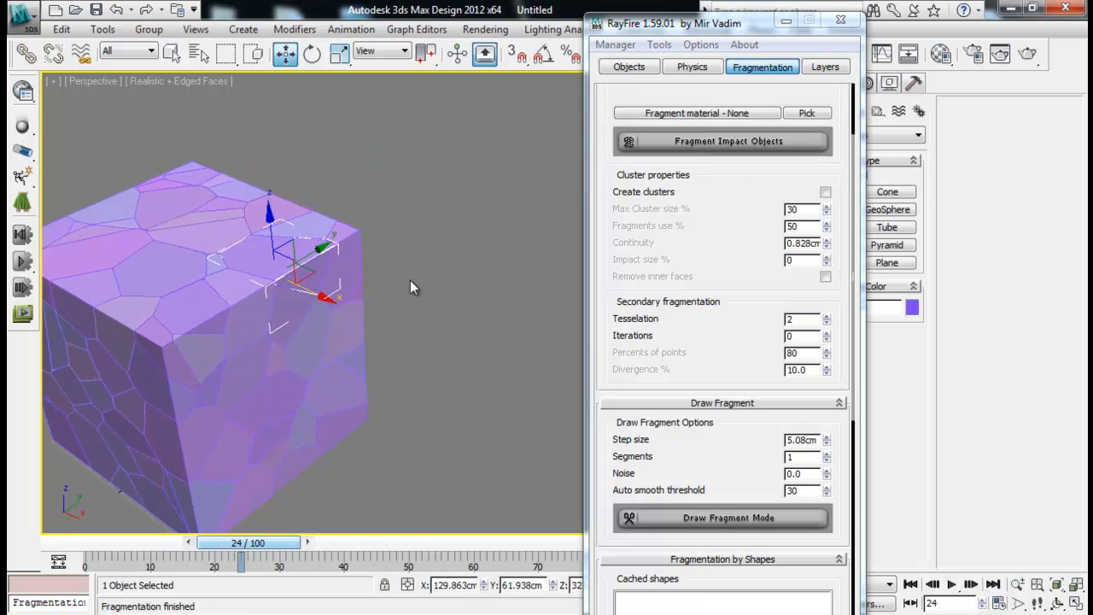
pyautogui.moveTo(322, 298); pyautogui.dragTo(468, 319)
pyautogui.keyDown('alt'); pyautogui.moveTo(426, 217); pyautogui.dragTo(427, 190, button='middle'); pyautogui.keyUp('alt')
pyautogui.keyDown('alt'); pyautogui.moveTo(476, 363); pyautogui.dragTo(342, 288, button='middle'); pyautogui.keyUp('alt')
pyautogui.scroll(2, 461, 340)
pyautogui.keyDown('alt'); pyautogui.moveTo(461, 340); pyautogui.dragTo(388, 395, button='middle'); pyautogui.keyUp('alt')
pyautogui.moveTo(387, 395); pyautogui.dragTo(401, 338, button='middle')
pyautogui.scroll(-3, 401, 338)
pyautogui.keyDown('alt'); pyautogui.moveTo(463, 356); pyautogui.dragTo(395, 378, button='middle'); pyautogui.keyUp('alt')
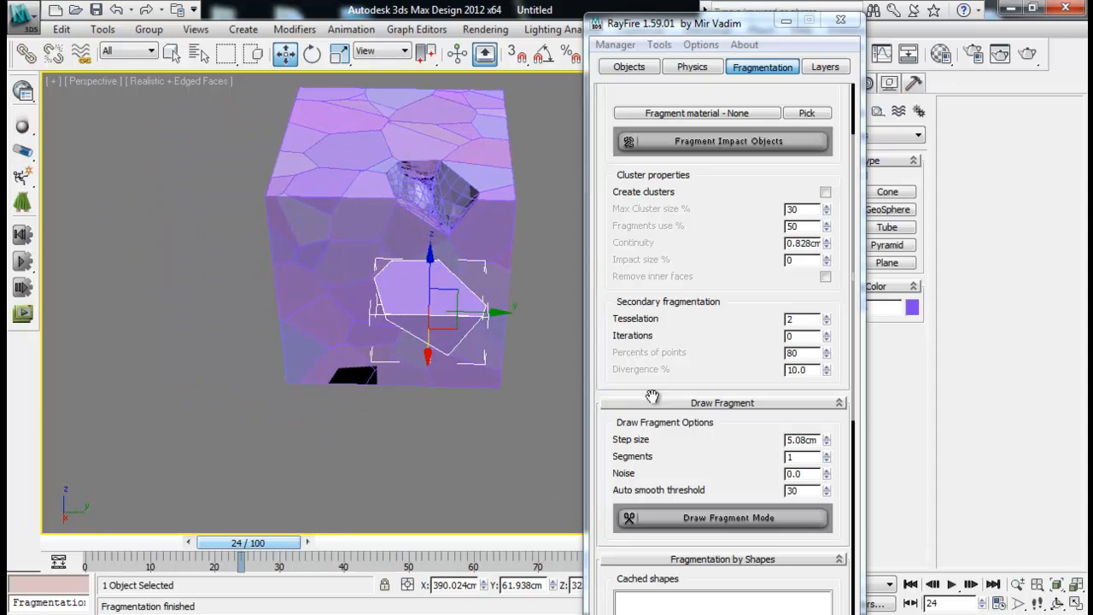
pyautogui.moveTo(724, 439); pyautogui.dragTo(720, 403)
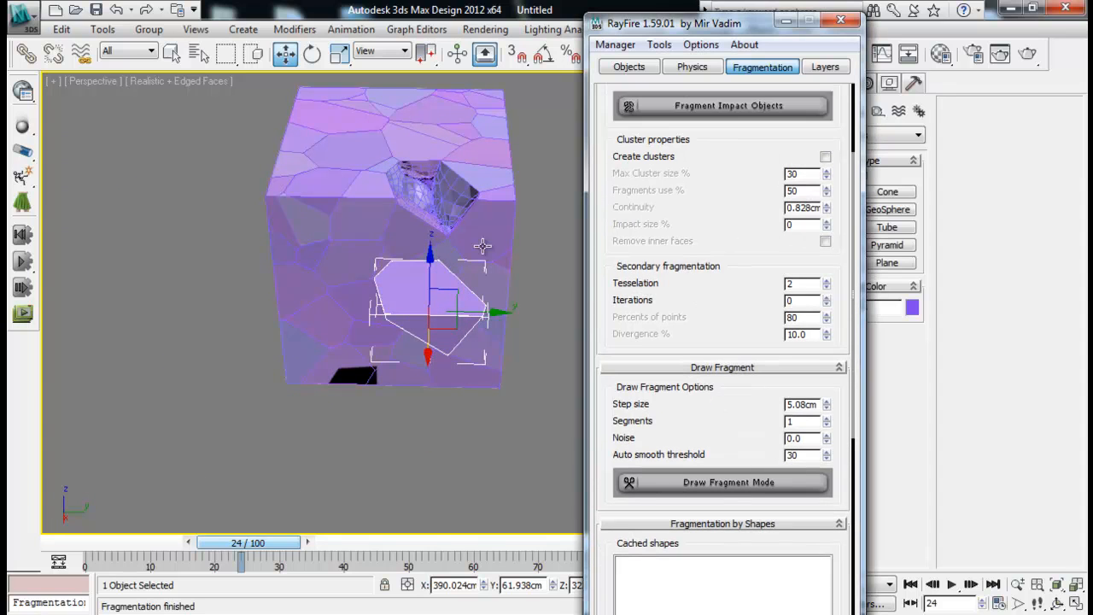
pyautogui.moveTo(429, 289); pyautogui.dragTo(350, 314, button='middle')
pyautogui.keyDown('alt'); pyautogui.moveTo(347, 249); pyautogui.dragTo(410, 387, button='middle'); pyautogui.keyUp('alt')
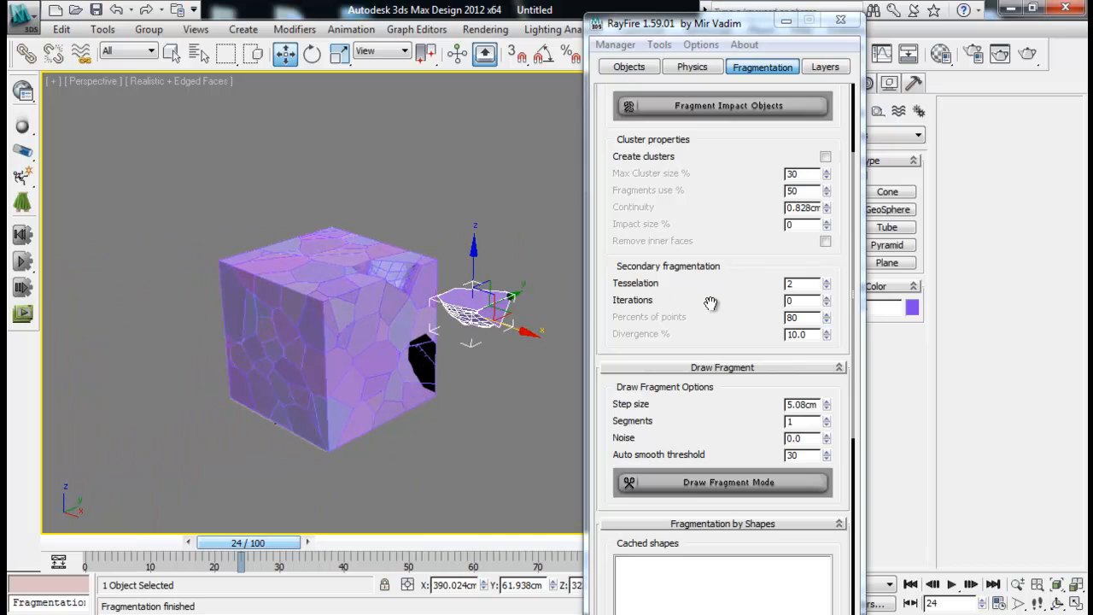
# - Look over the fragmentation settings and move the pulled-out fragment back along X into the cube
pyautogui.click(803, 301)
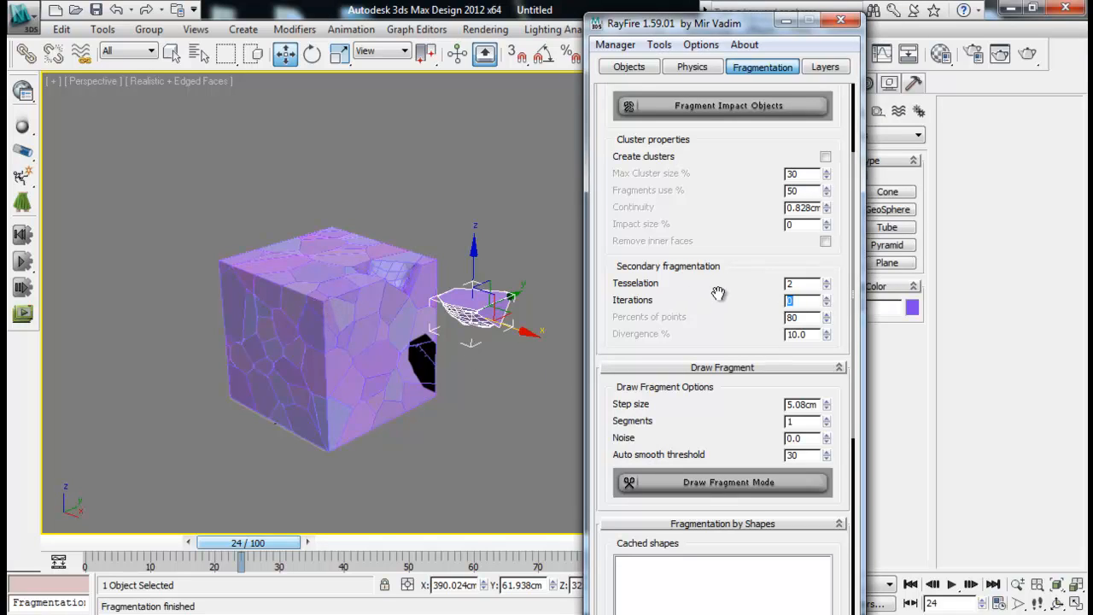
pyautogui.scroll(-3, 717, 287)
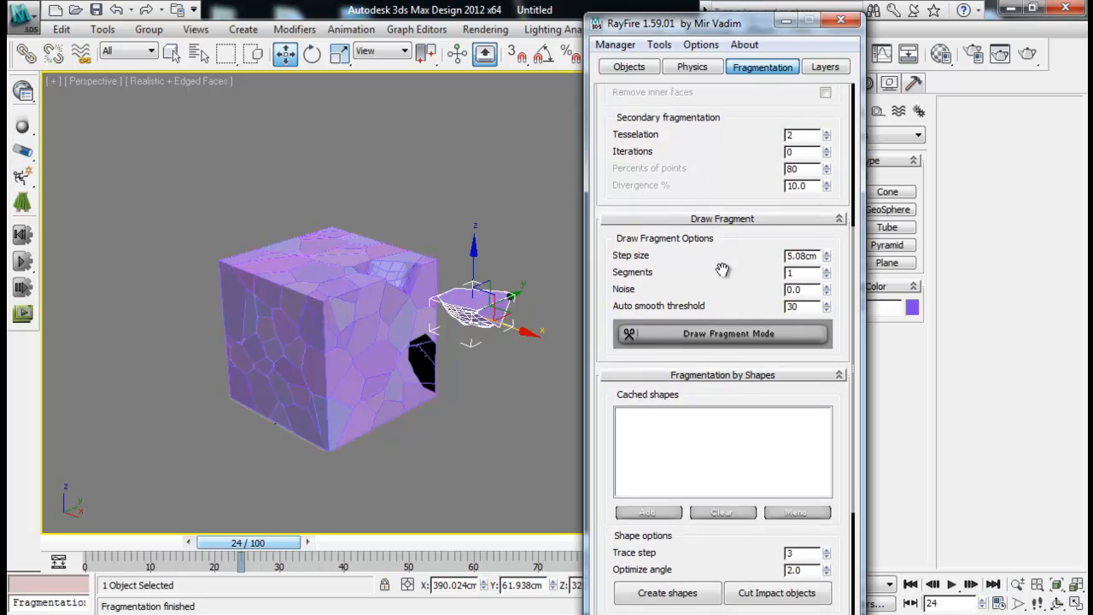
pyautogui.scroll(-1, 722, 248)
pyautogui.scroll(7, 717, 316)
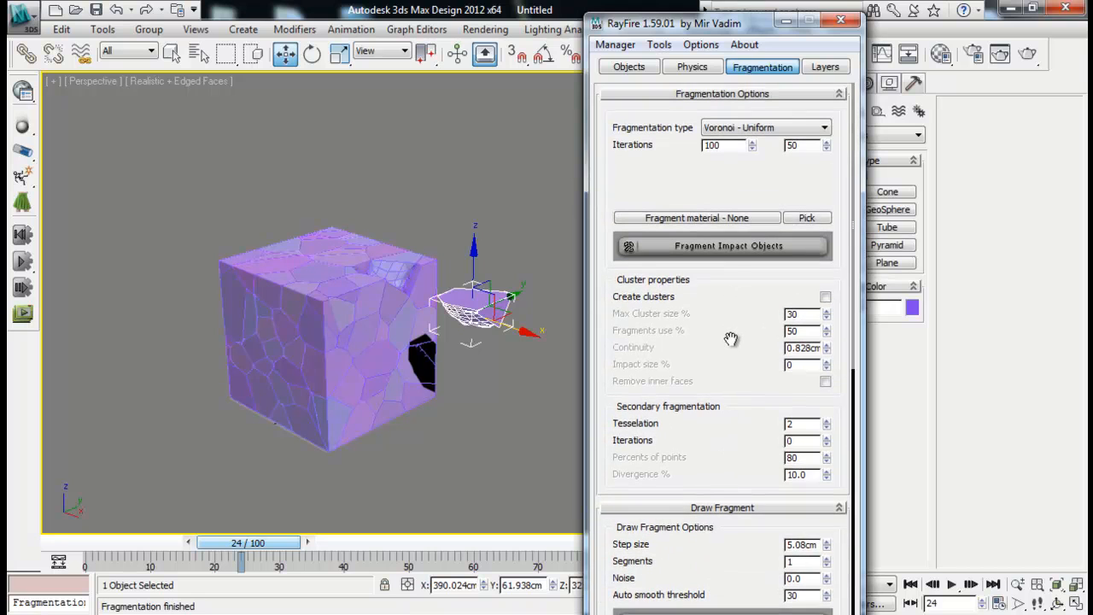
pyautogui.moveTo(732, 357); pyautogui.dragTo(722, 213)
pyautogui.moveTo(736, 301); pyautogui.dragTo(734, 189)
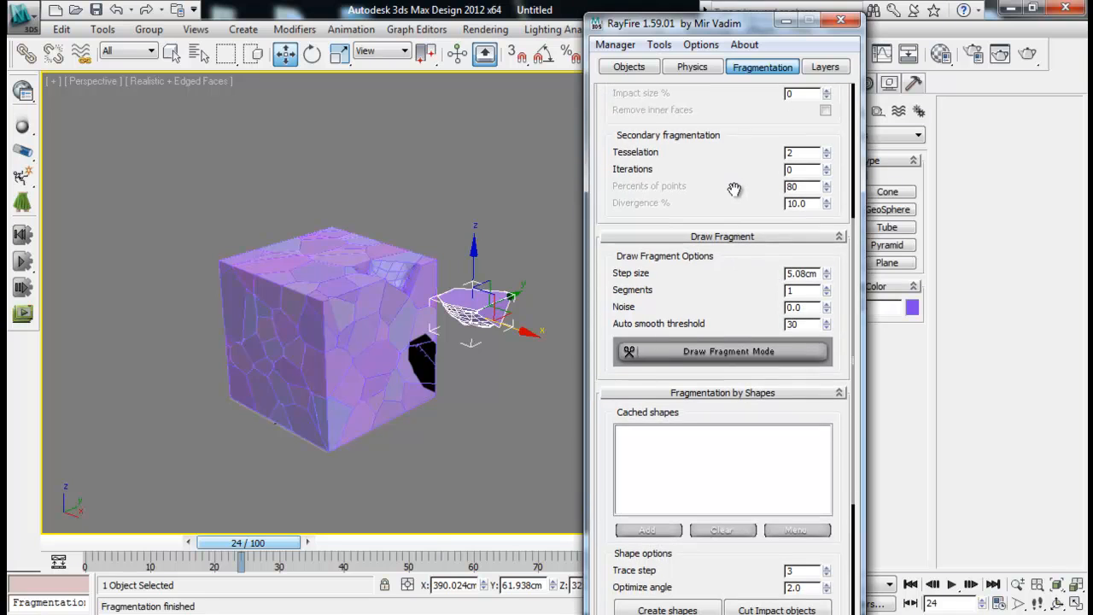
pyautogui.moveTo(522, 331); pyautogui.dragTo(430, 299)
# - Look through the shape and advanced fragmentation options and the list of available fragmentation types
pyautogui.moveTo(728, 308); pyautogui.dragTo(730, 147)
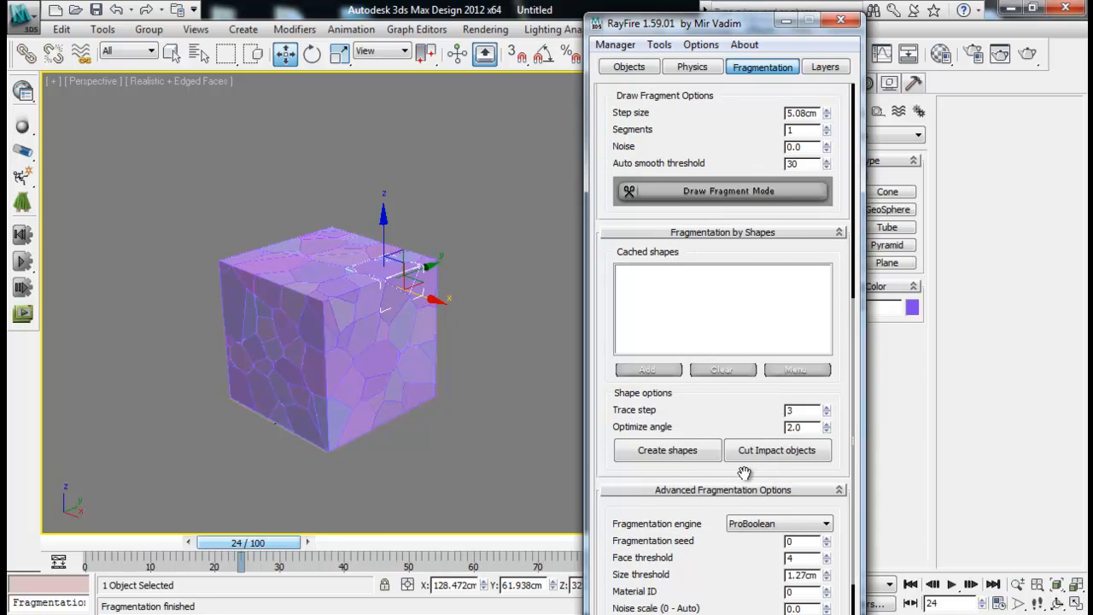
pyautogui.moveTo(746, 474); pyautogui.dragTo(741, 329)
pyautogui.moveTo(739, 105); pyautogui.dragTo(753, 593)
pyautogui.moveTo(733, 341); pyautogui.dragTo(732, 362)
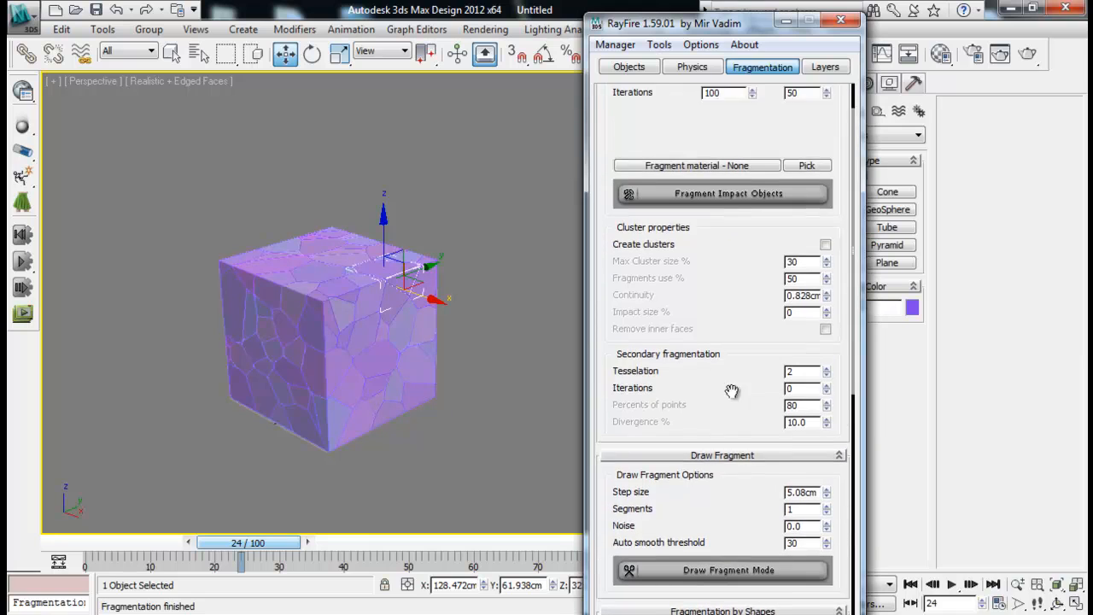
pyautogui.scroll(3, 731, 362)
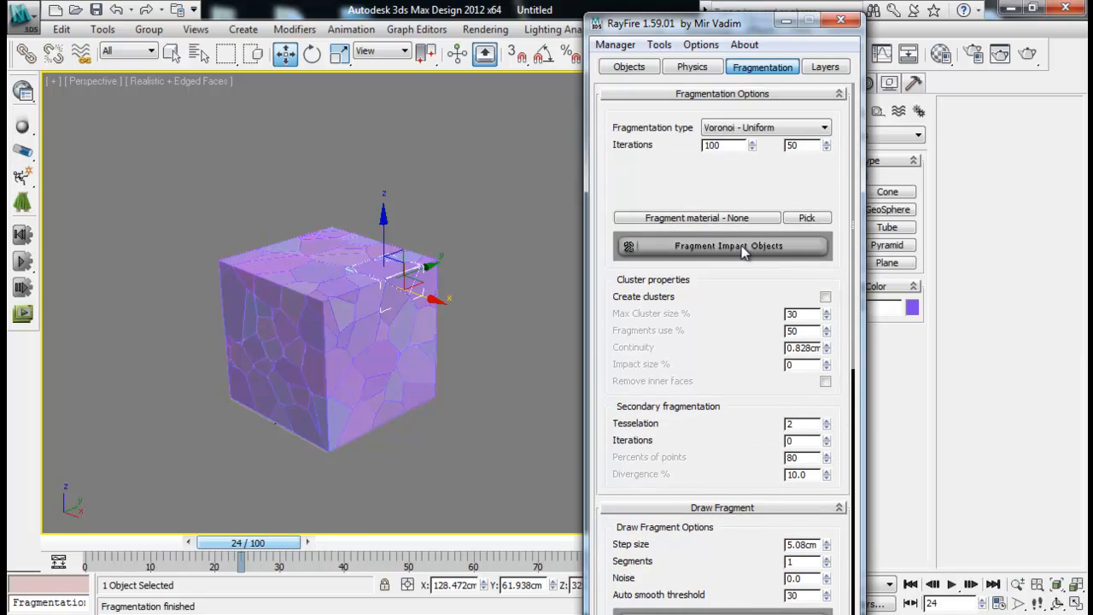
pyautogui.click(763, 130)
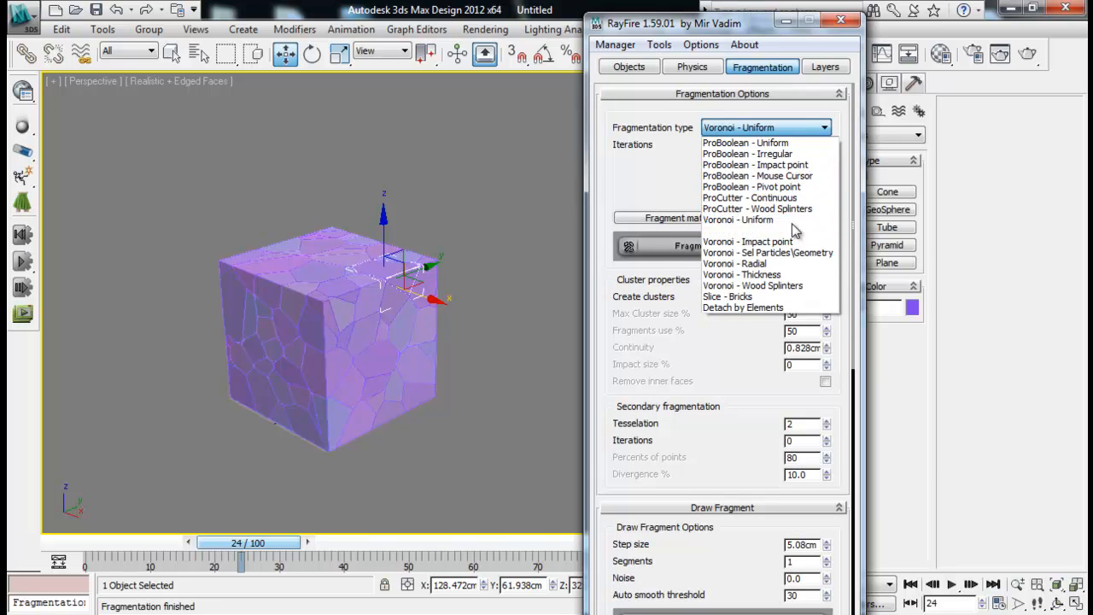
pyautogui.click(690, 195)
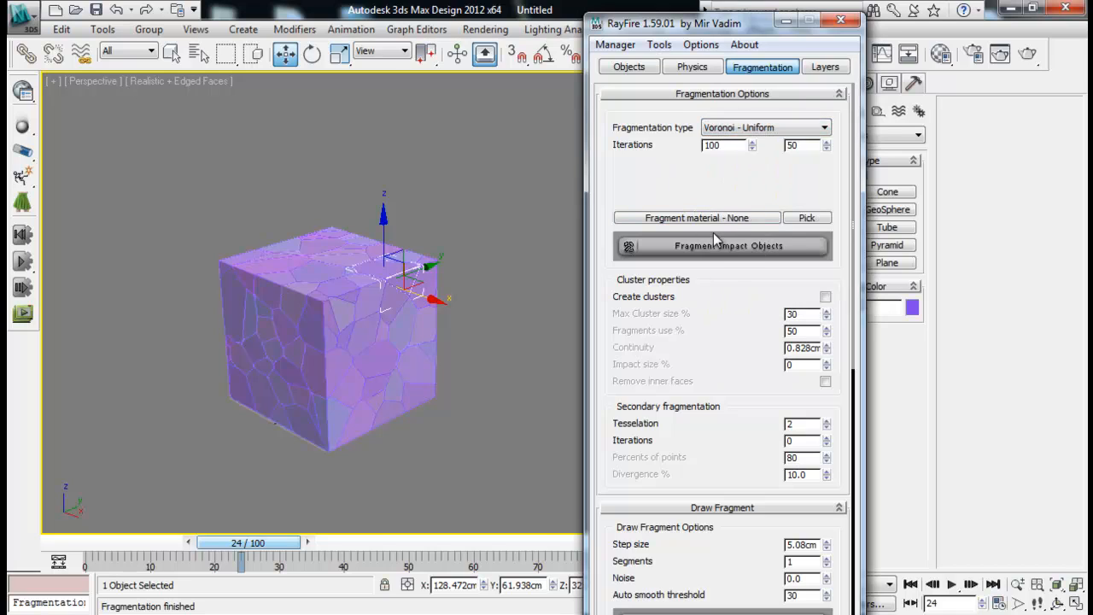
# - Enable cluster creation in the cluster properties
pyautogui.scroll(-3, 734, 305)
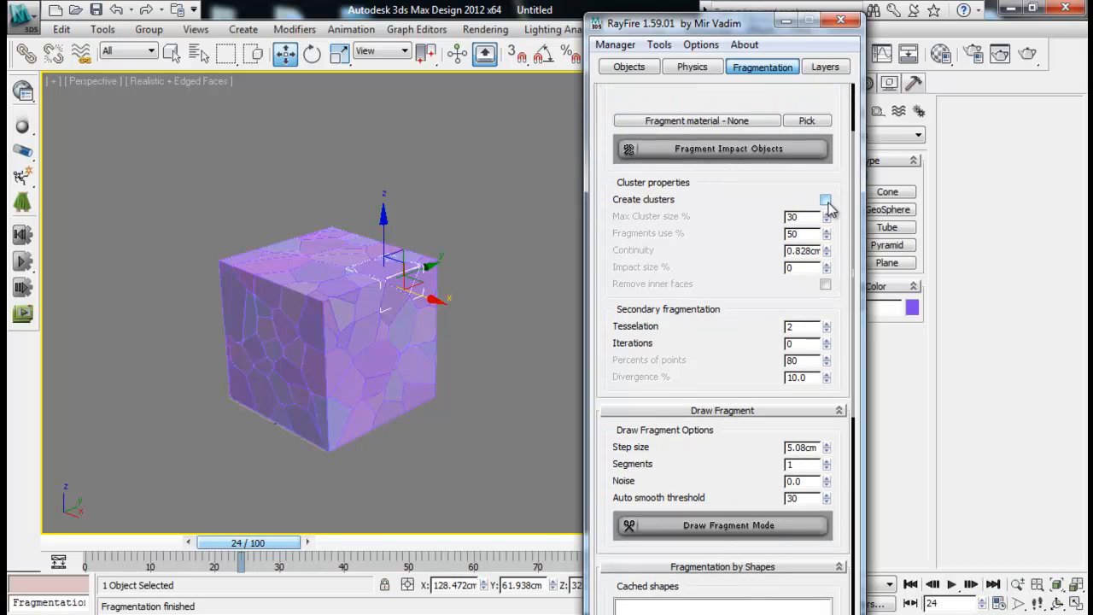
pyautogui.click(826, 200)
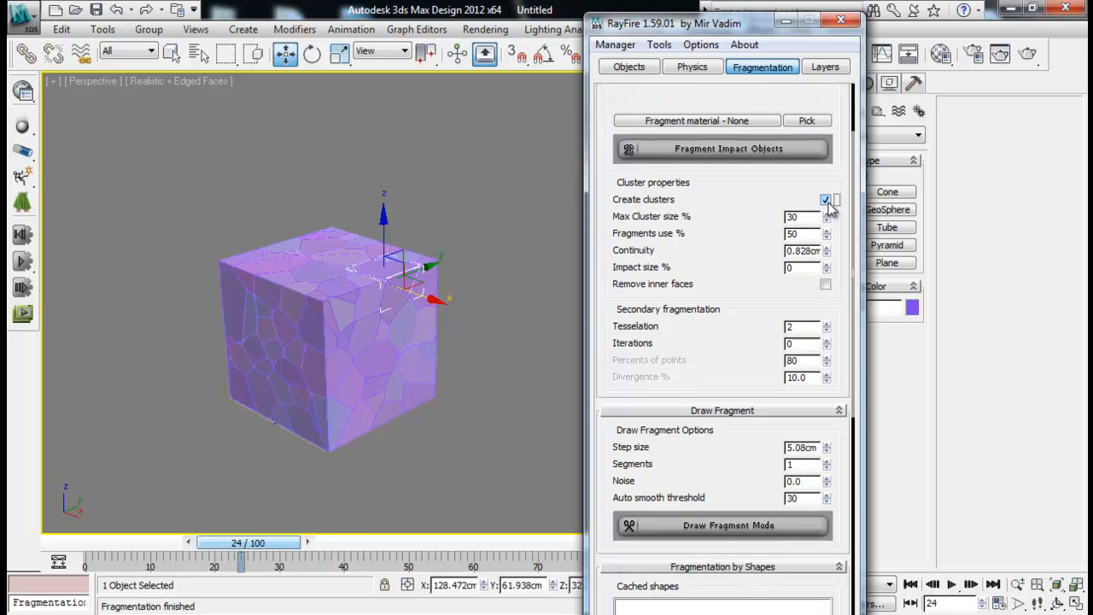
pyautogui.keyDown('alt'); pyautogui.moveTo(448, 330); pyautogui.dragTo(412, 311, button='middle'); pyautogui.keyUp('alt')
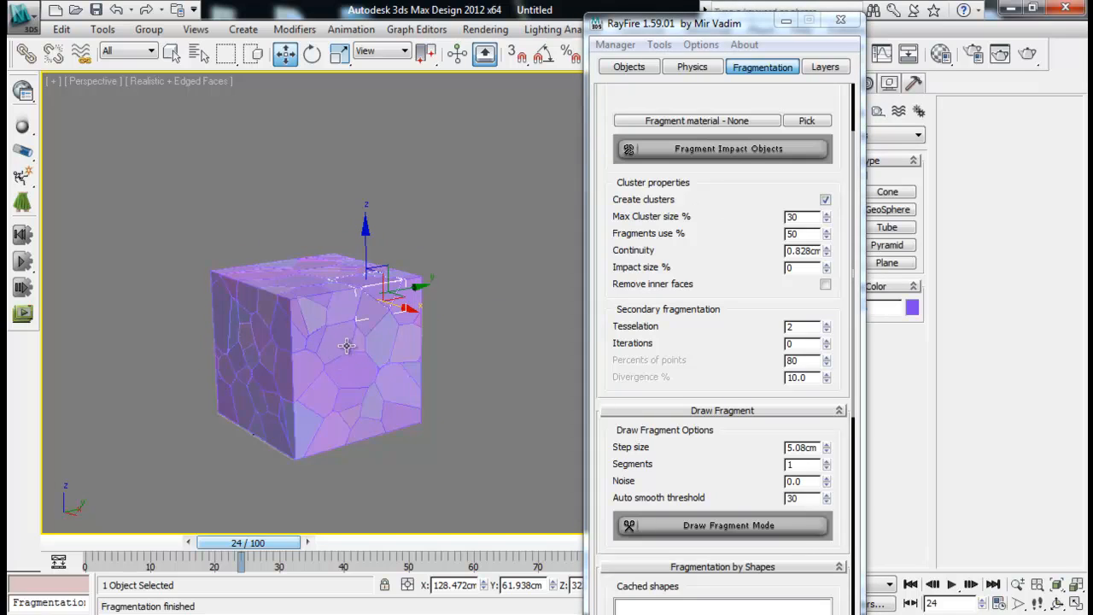
pyautogui.moveTo(773, 287); pyautogui.dragTo(765, 156)
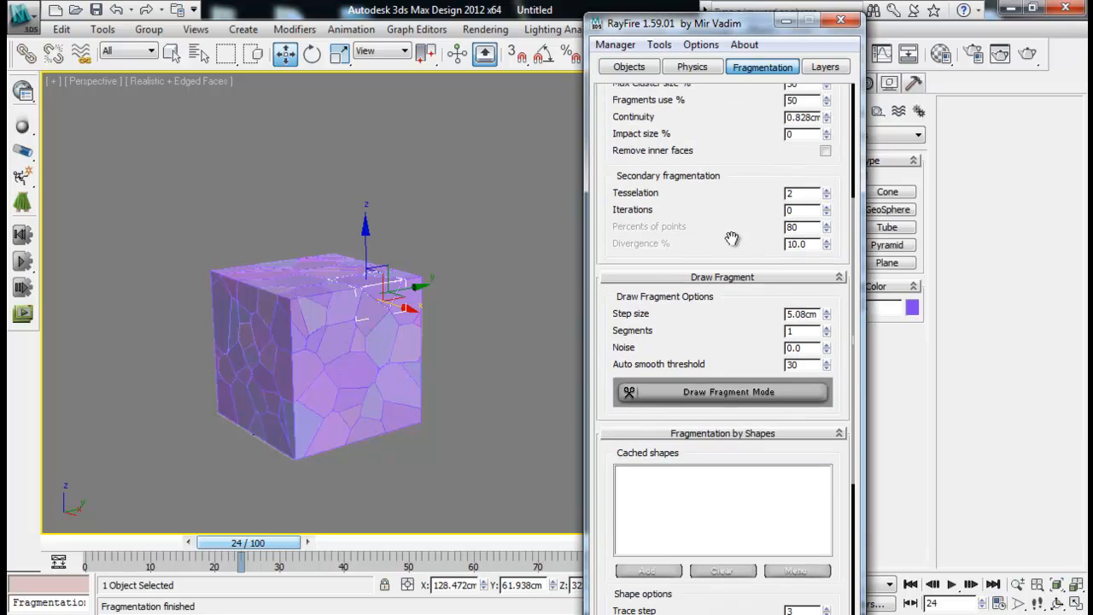
pyautogui.scroll(3, 708, 265)
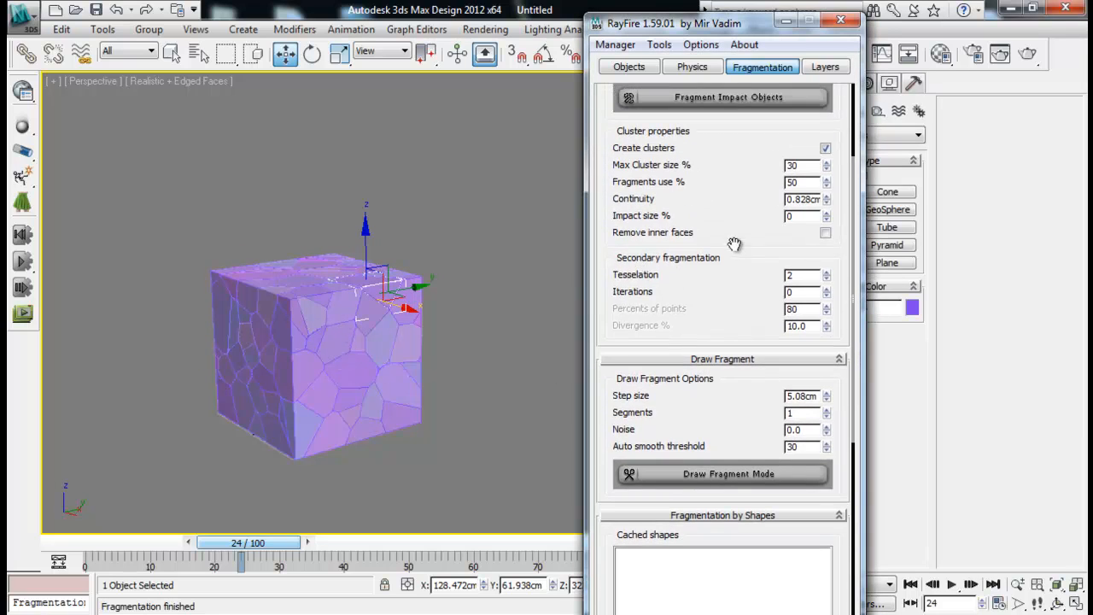
# - Pull the selected upper fragment out of the cube along X again and inspect its tessellated inner faces
pyautogui.keyDown('alt'); pyautogui.moveTo(415, 321); pyautogui.dragTo(422, 335, button='middle'); pyautogui.keyUp('alt')
pyautogui.moveTo(412, 315); pyautogui.dragTo(494, 351)
pyautogui.keyDown('alt'); pyautogui.moveTo(494, 351); pyautogui.dragTo(503, 377, button='middle'); pyautogui.keyUp('alt')
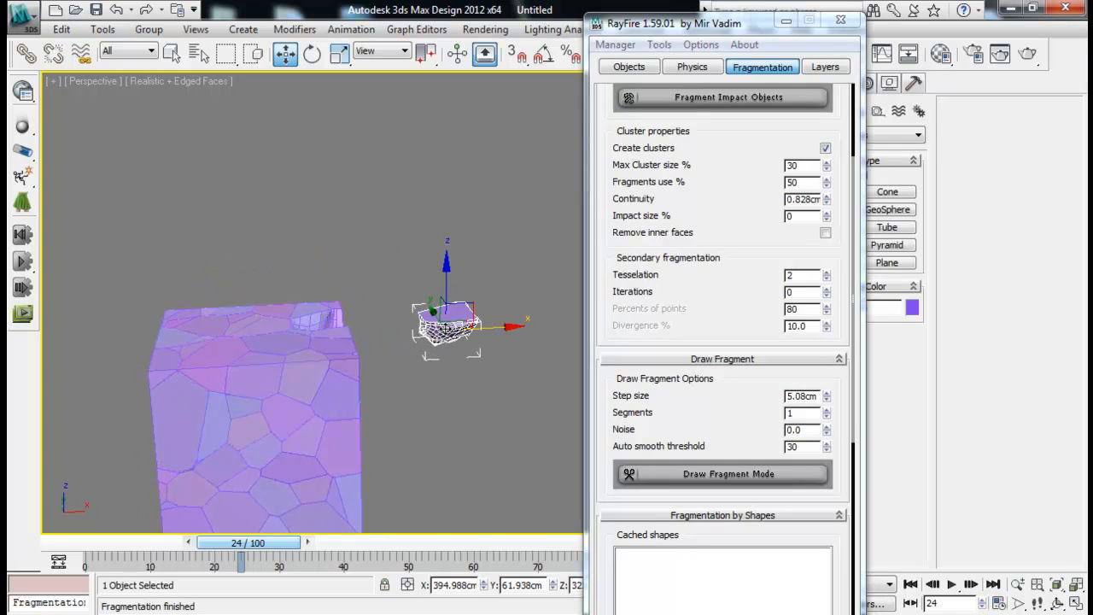
pyautogui.keyDown('alt'); pyautogui.moveTo(457, 341); pyautogui.dragTo(478, 354, button='middle'); pyautogui.keyUp('alt')
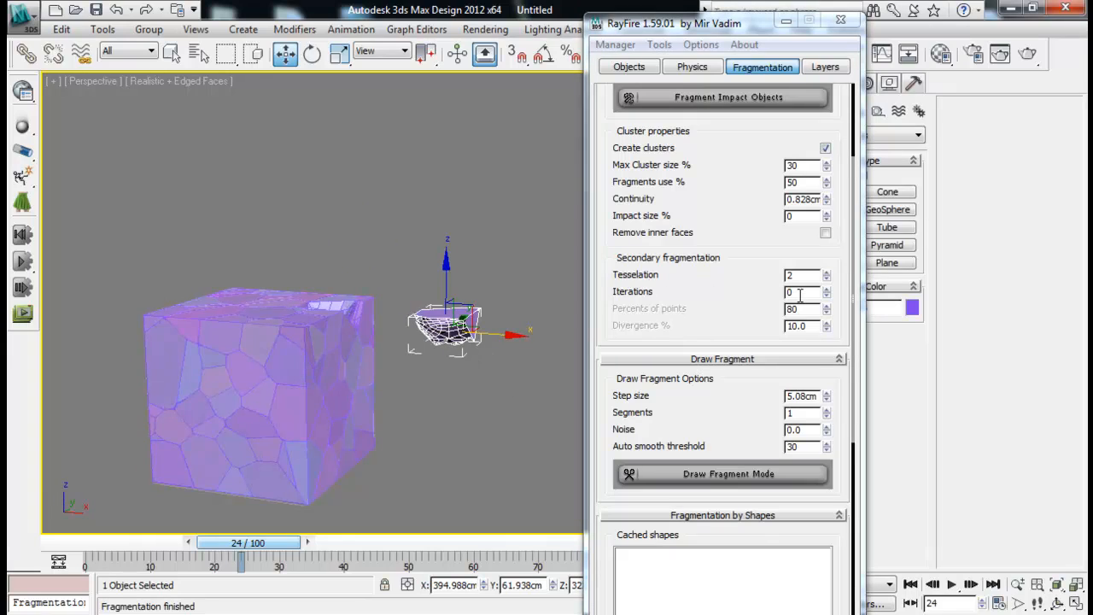
pyautogui.keyDown('alt'); pyautogui.moveTo(407, 314); pyautogui.dragTo(328, 318, button='middle'); pyautogui.keyUp('alt')
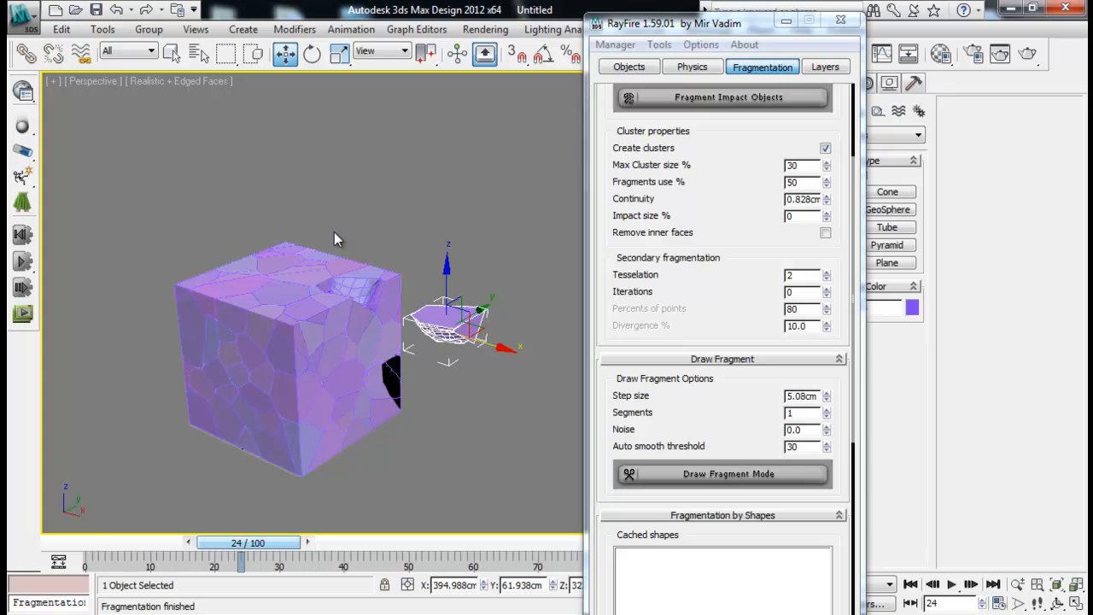
pyautogui.keyDown('alt'); pyautogui.moveTo(403, 352); pyautogui.dragTo(415, 324, button='middle'); pyautogui.keyUp('alt')
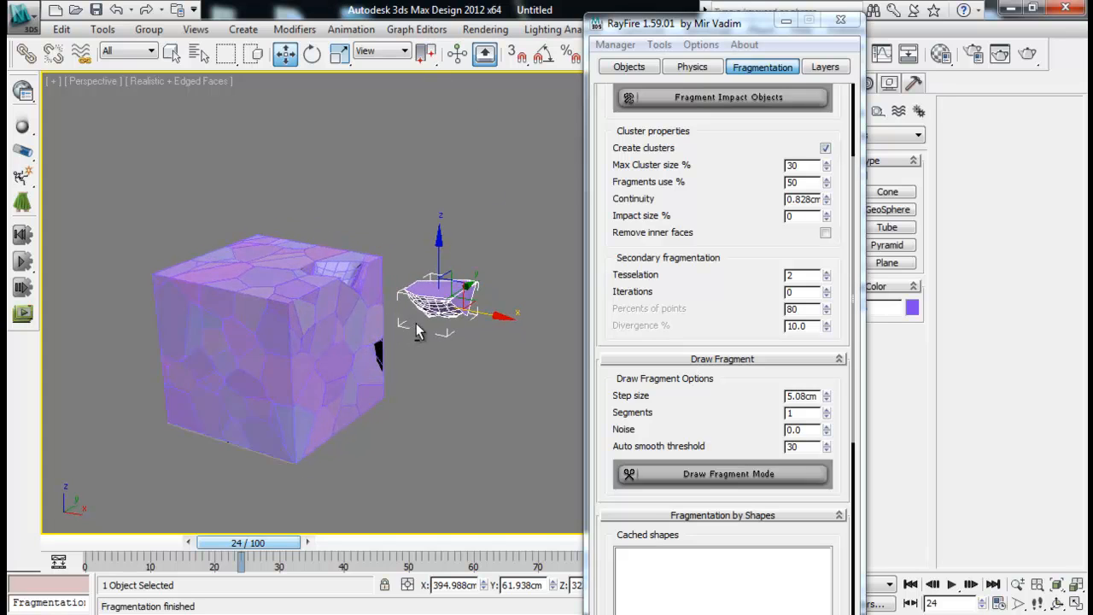
# - Set the secondary fragmentation iterations to 1 and pull a second fragment out of the cube's side along X
pyautogui.click(826, 288)
pyautogui.keyDown('alt'); pyautogui.moveTo(479, 307); pyautogui.dragTo(328, 305, button='middle'); pyautogui.keyUp('alt')
pyautogui.click(326, 302)
pyautogui.moveTo(367, 318); pyautogui.dragTo(360, 311)
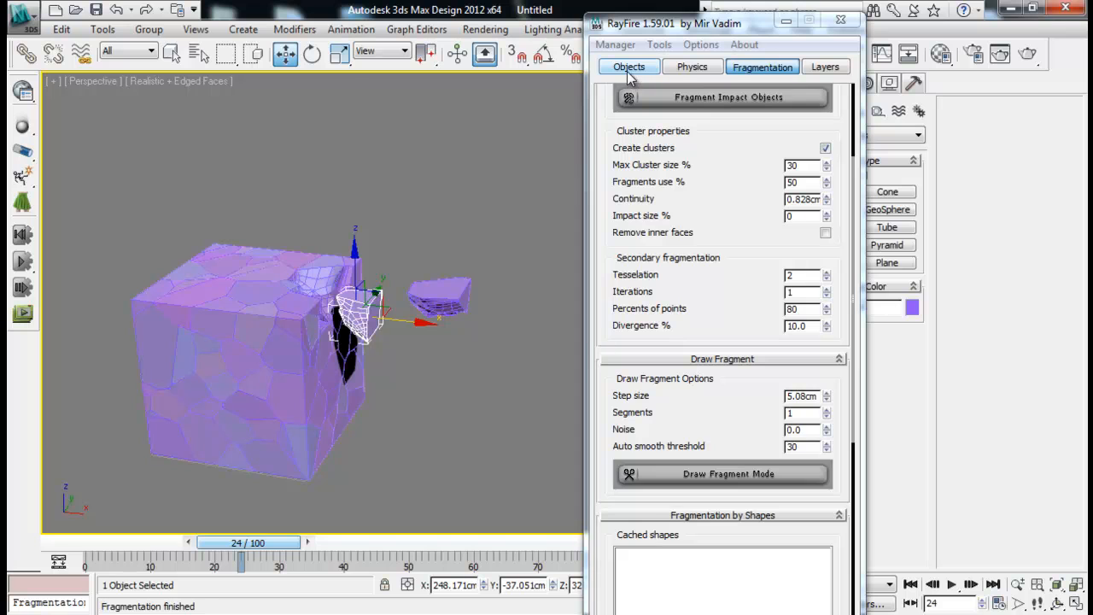
# - Move both pulled-out fragments back along X into their places in the cube
pyautogui.keyDown('alt'); pyautogui.moveTo(488, 291); pyautogui.dragTo(426, 306, button='middle'); pyautogui.keyUp('alt')
pyautogui.moveTo(398, 346); pyautogui.dragTo(376, 323)
pyautogui.click(444, 321)
pyautogui.keyDown('alt'); pyautogui.moveTo(455, 309); pyautogui.dragTo(468, 335, button='middle'); pyautogui.keyUp('alt')
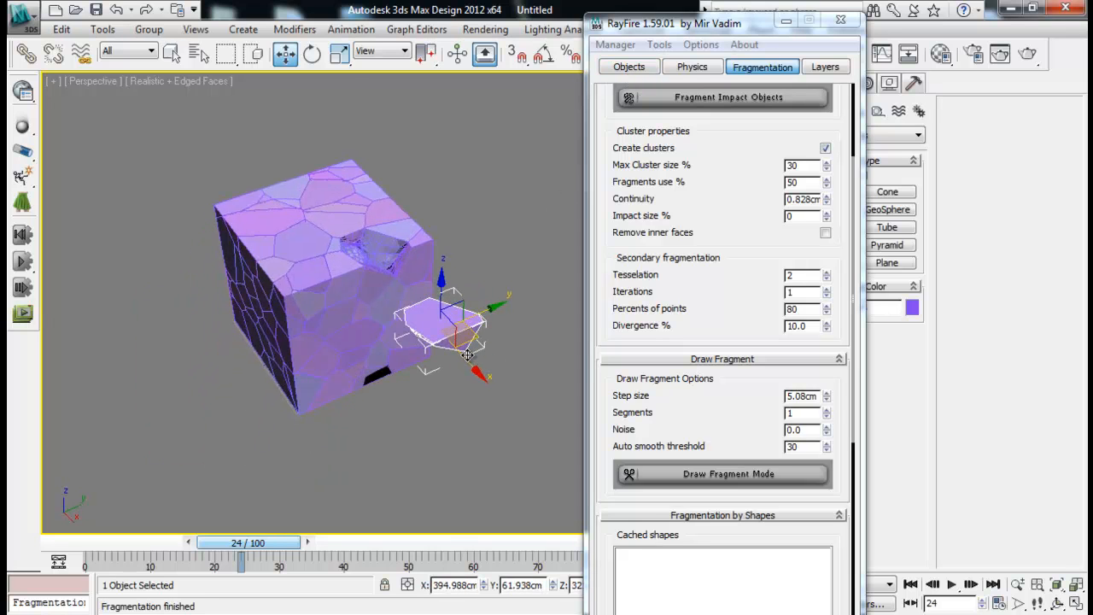
pyautogui.moveTo(479, 372); pyautogui.dragTo(408, 295)
pyautogui.keyDown('alt'); pyautogui.moveTo(490, 324); pyautogui.dragTo(486, 278, button='middle'); pyautogui.keyUp('alt')
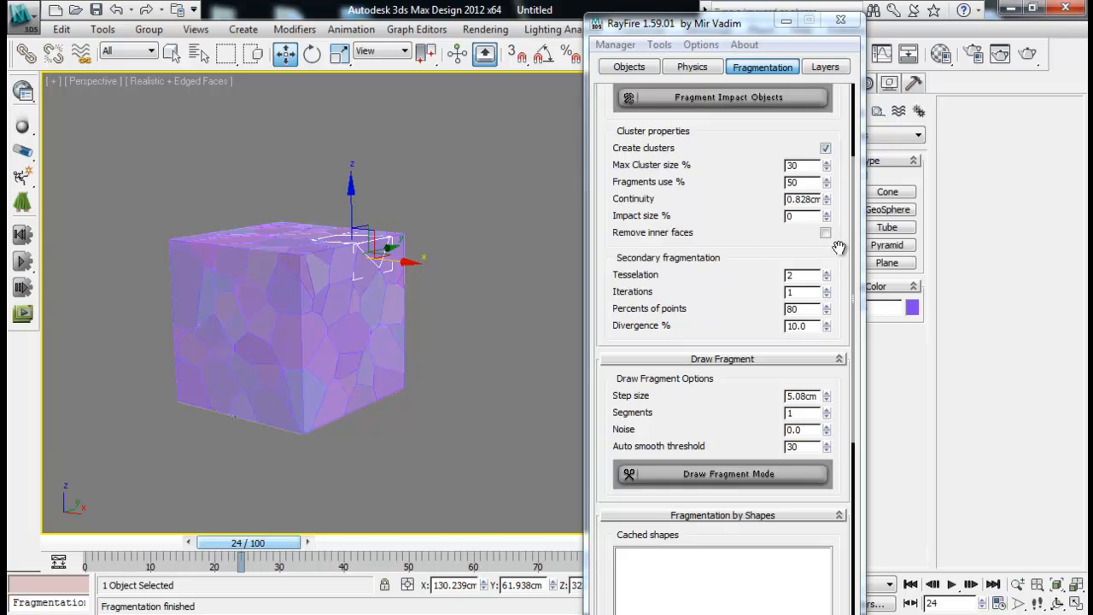
# - Review the cluster, secondary fragmentation, draw fragment and fragmentation by shapes settings
pyautogui.moveTo(852, 248); pyautogui.dragTo(852, 132)
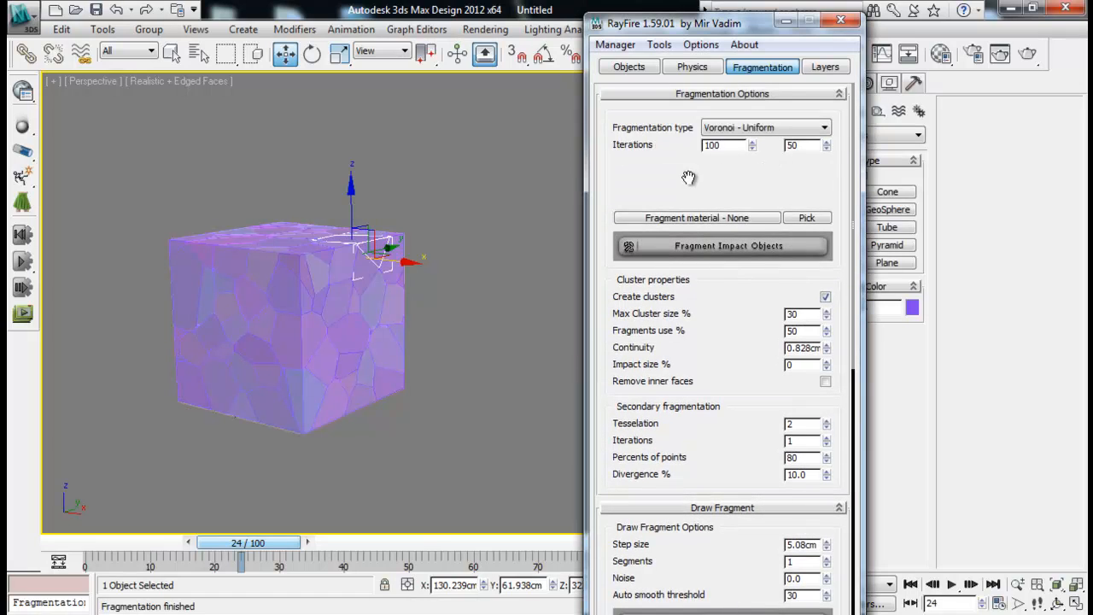
pyautogui.moveTo(688, 396); pyautogui.dragTo(690, 174)
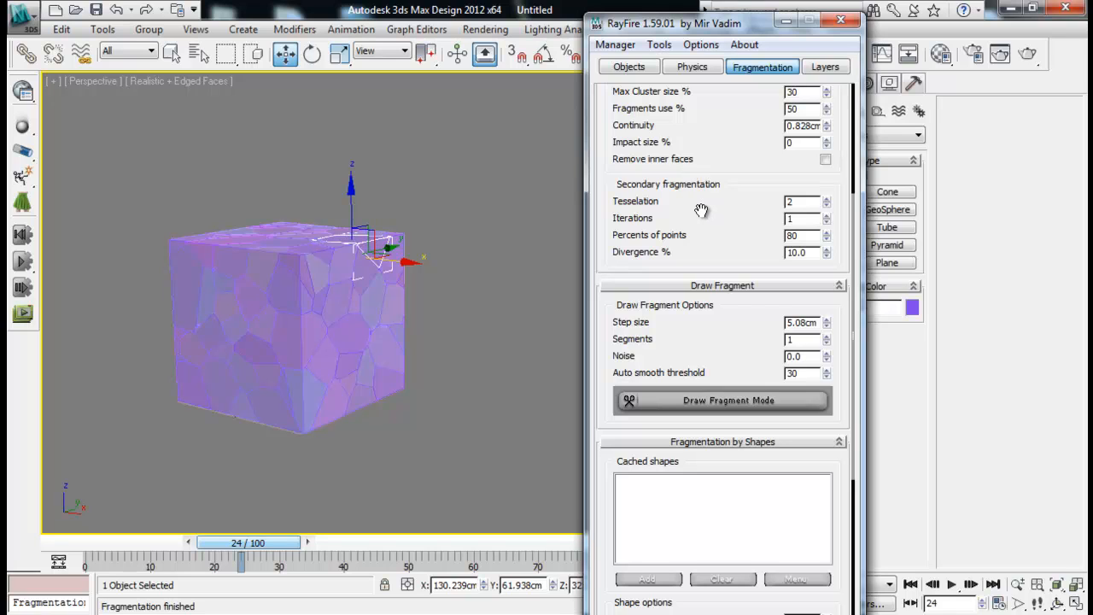
pyautogui.moveTo(700, 210); pyautogui.dragTo(719, 88)
pyautogui.moveTo(742, 141); pyautogui.dragTo(745, 80)
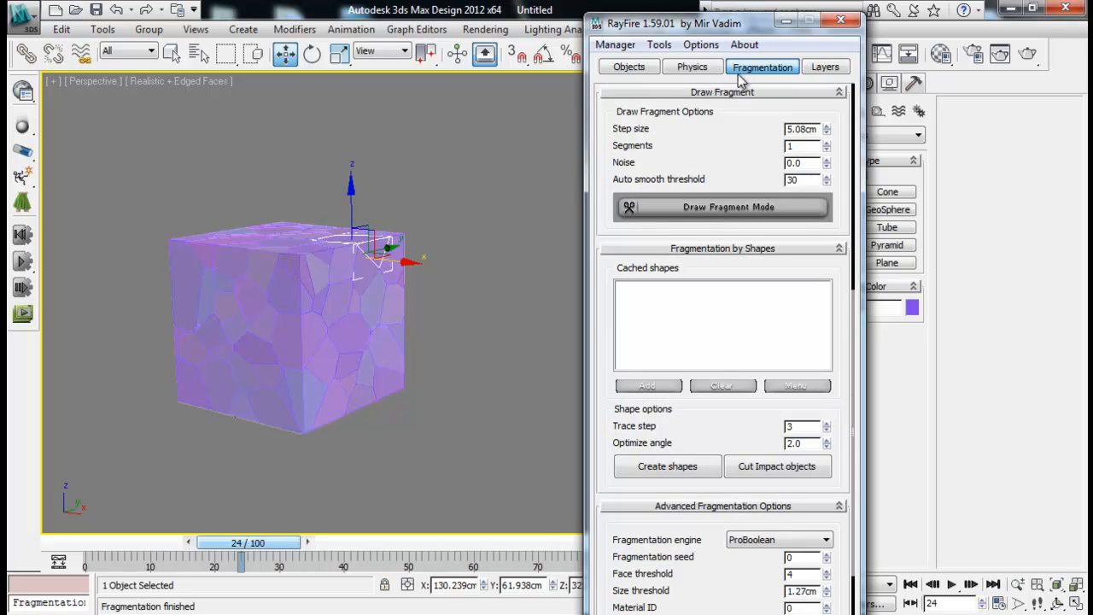